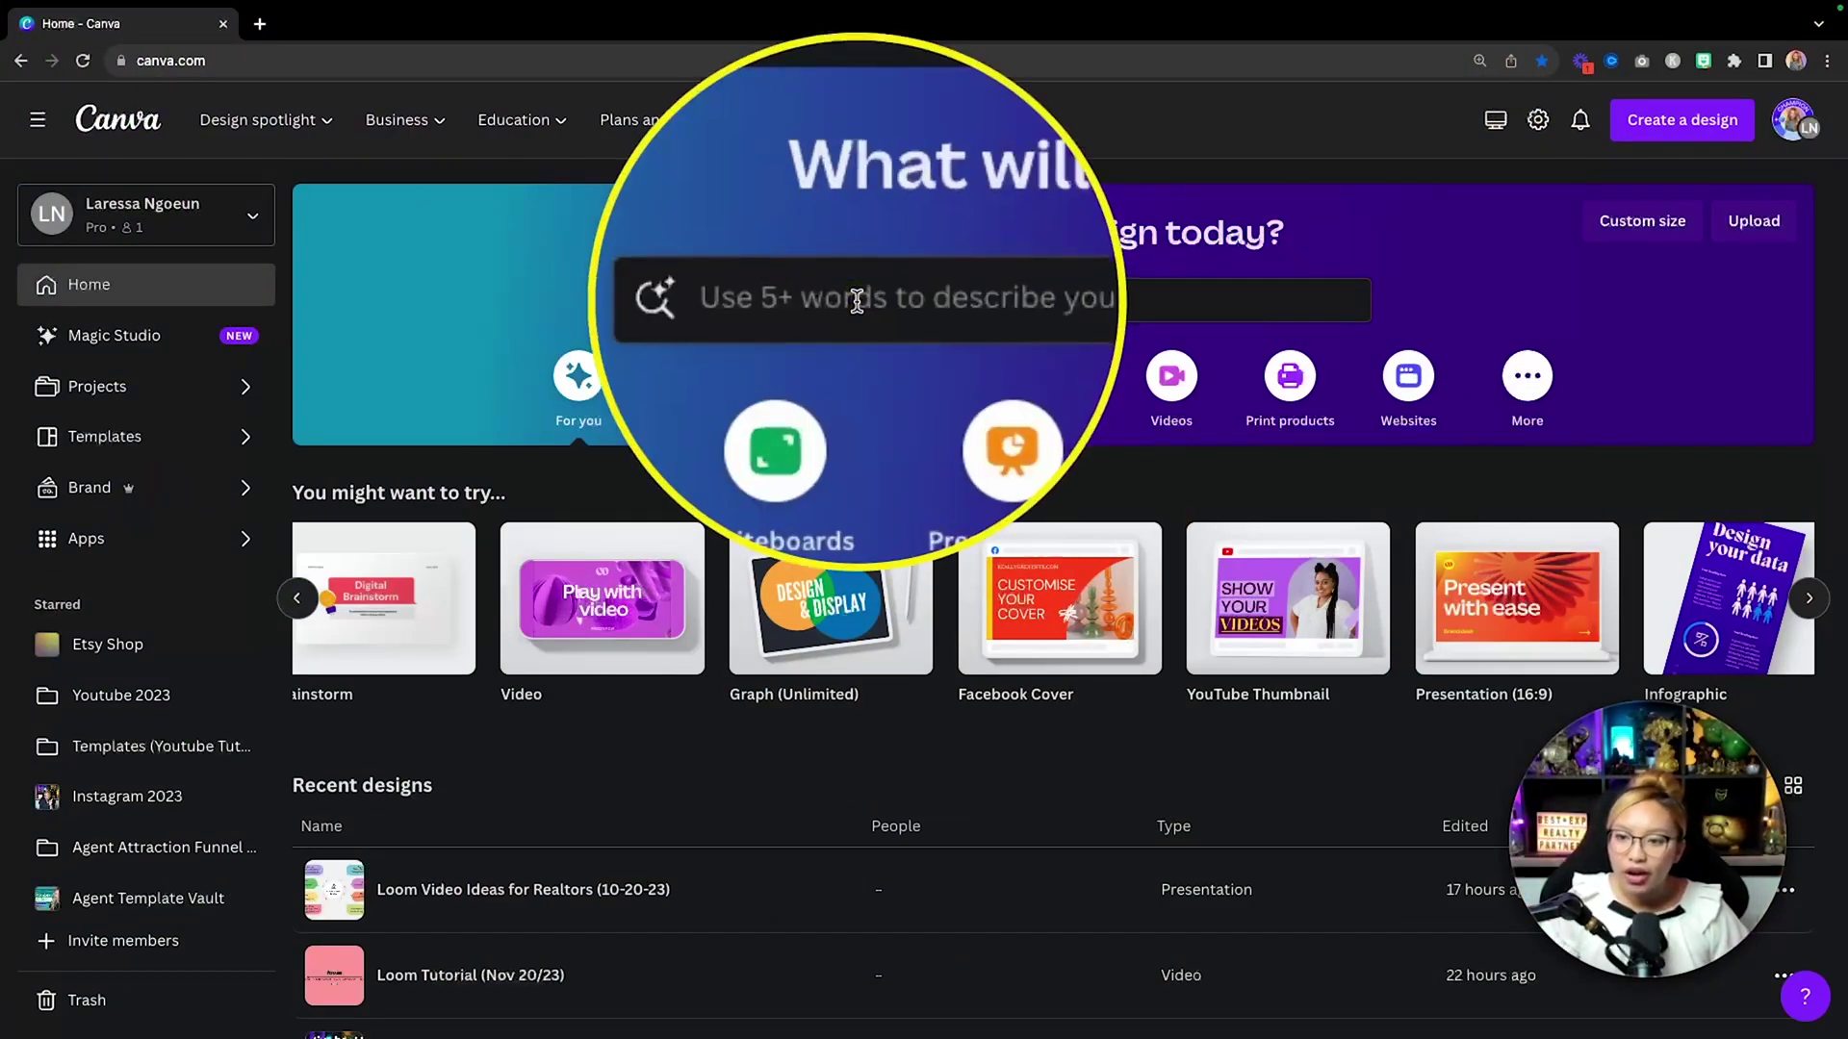
Create a blank 1280 × 720 px YouTube Thumbnail design and select its empty page.
click(1283, 618)
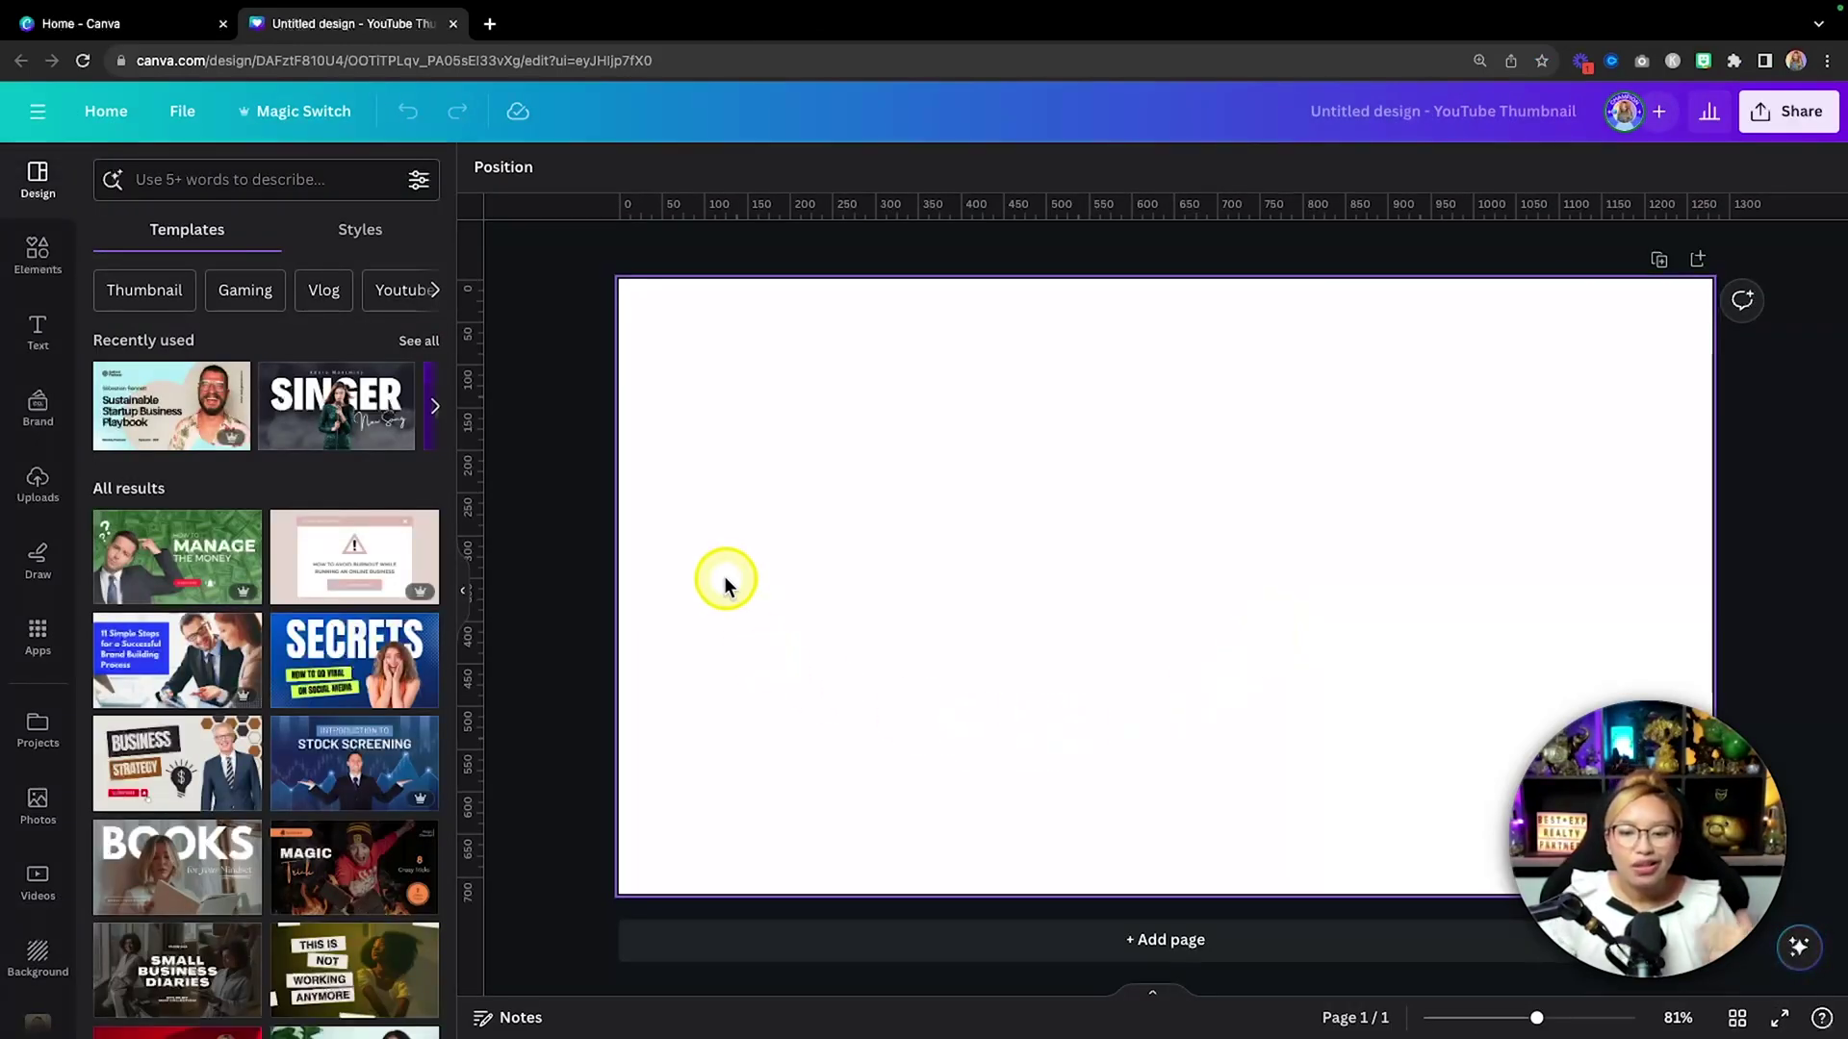
scroll(428, 703, down, 6)
scroll(423, 701, down, 3)
scroll(424, 701, up, 8)
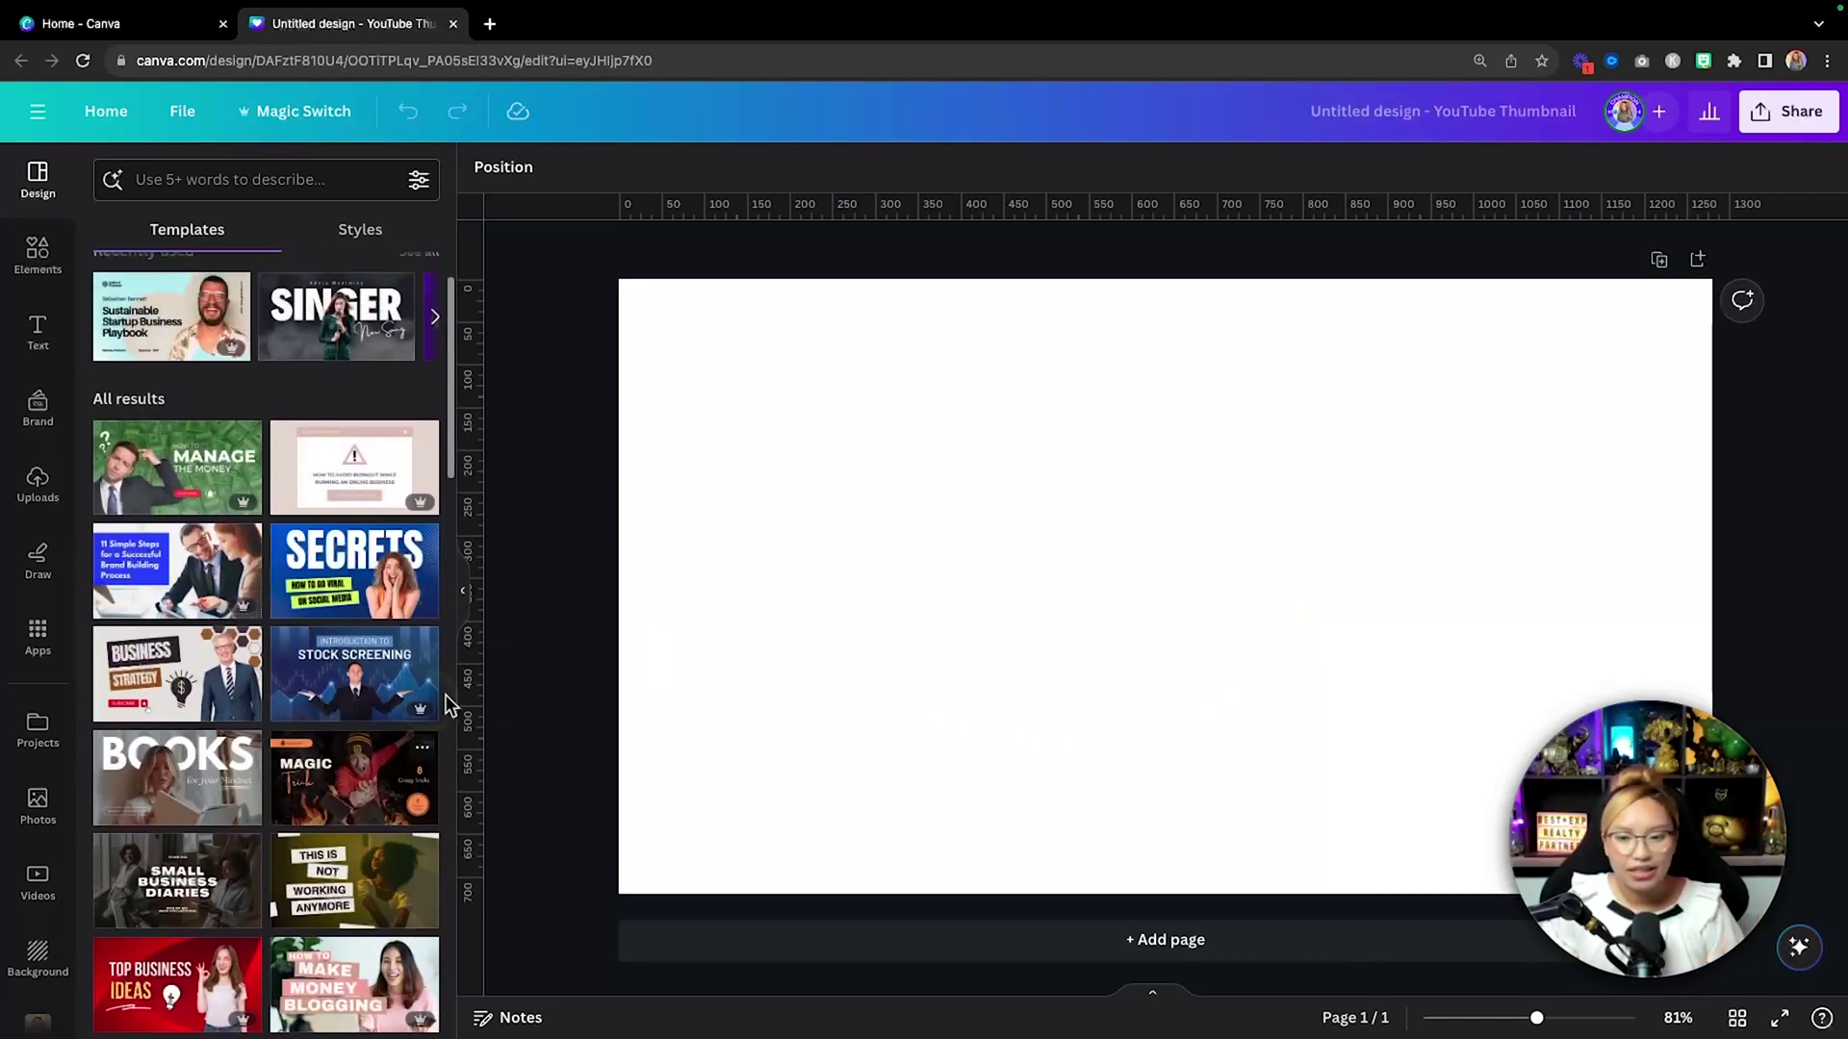
click(892, 626)
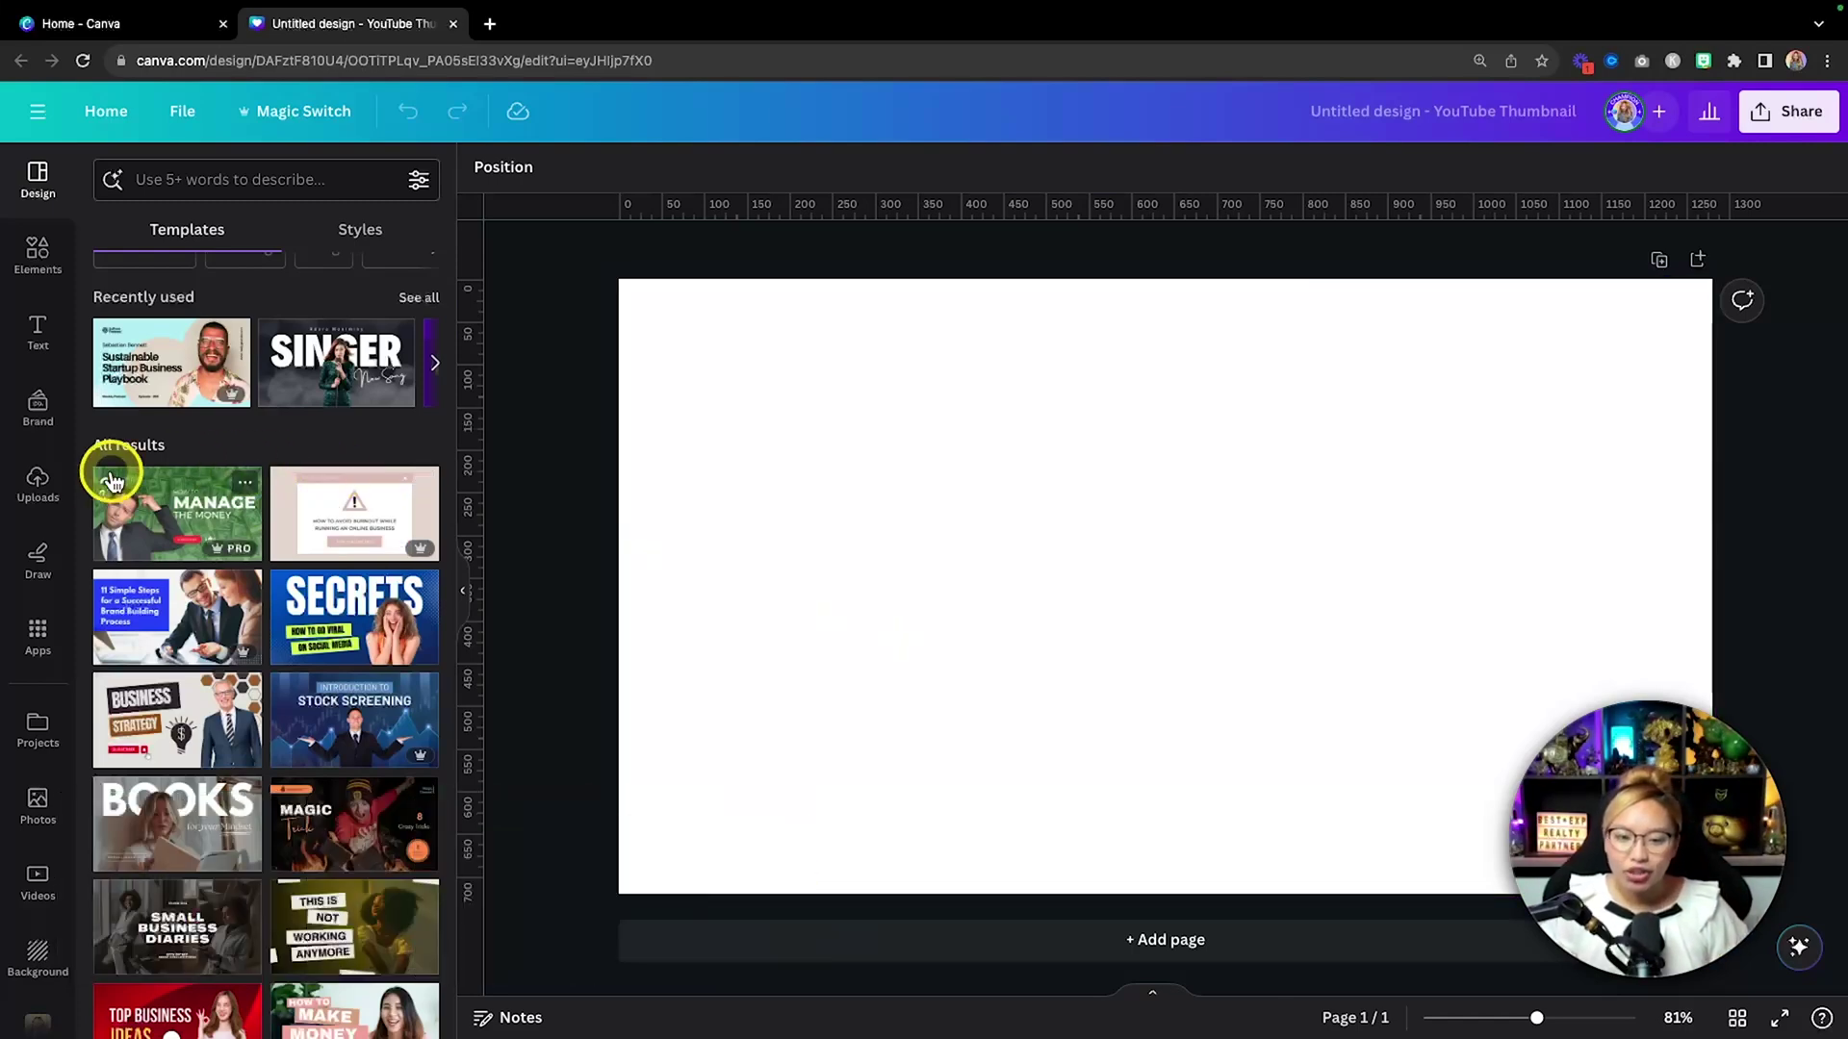
Upload IMG_6856.HEIC and PropertyThumbnail.png from Downloads, then add the house photo to the page.
click(43, 491)
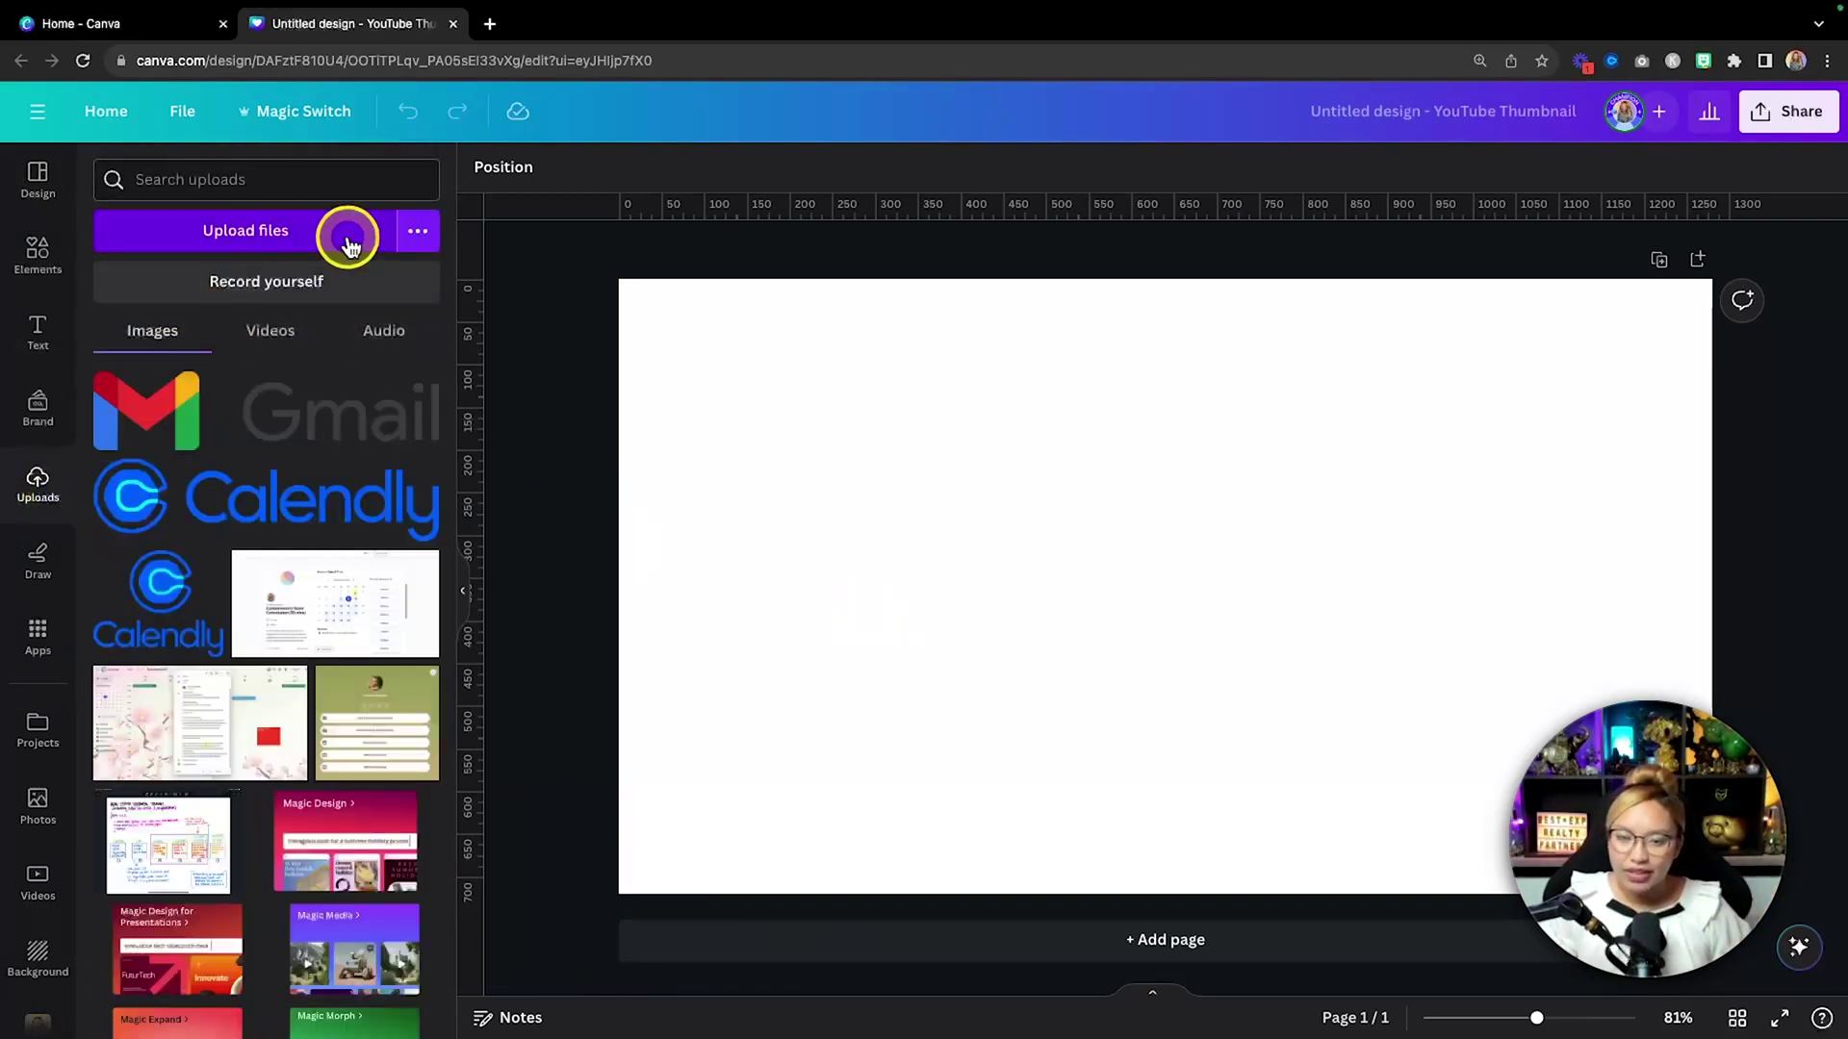
click(280, 230)
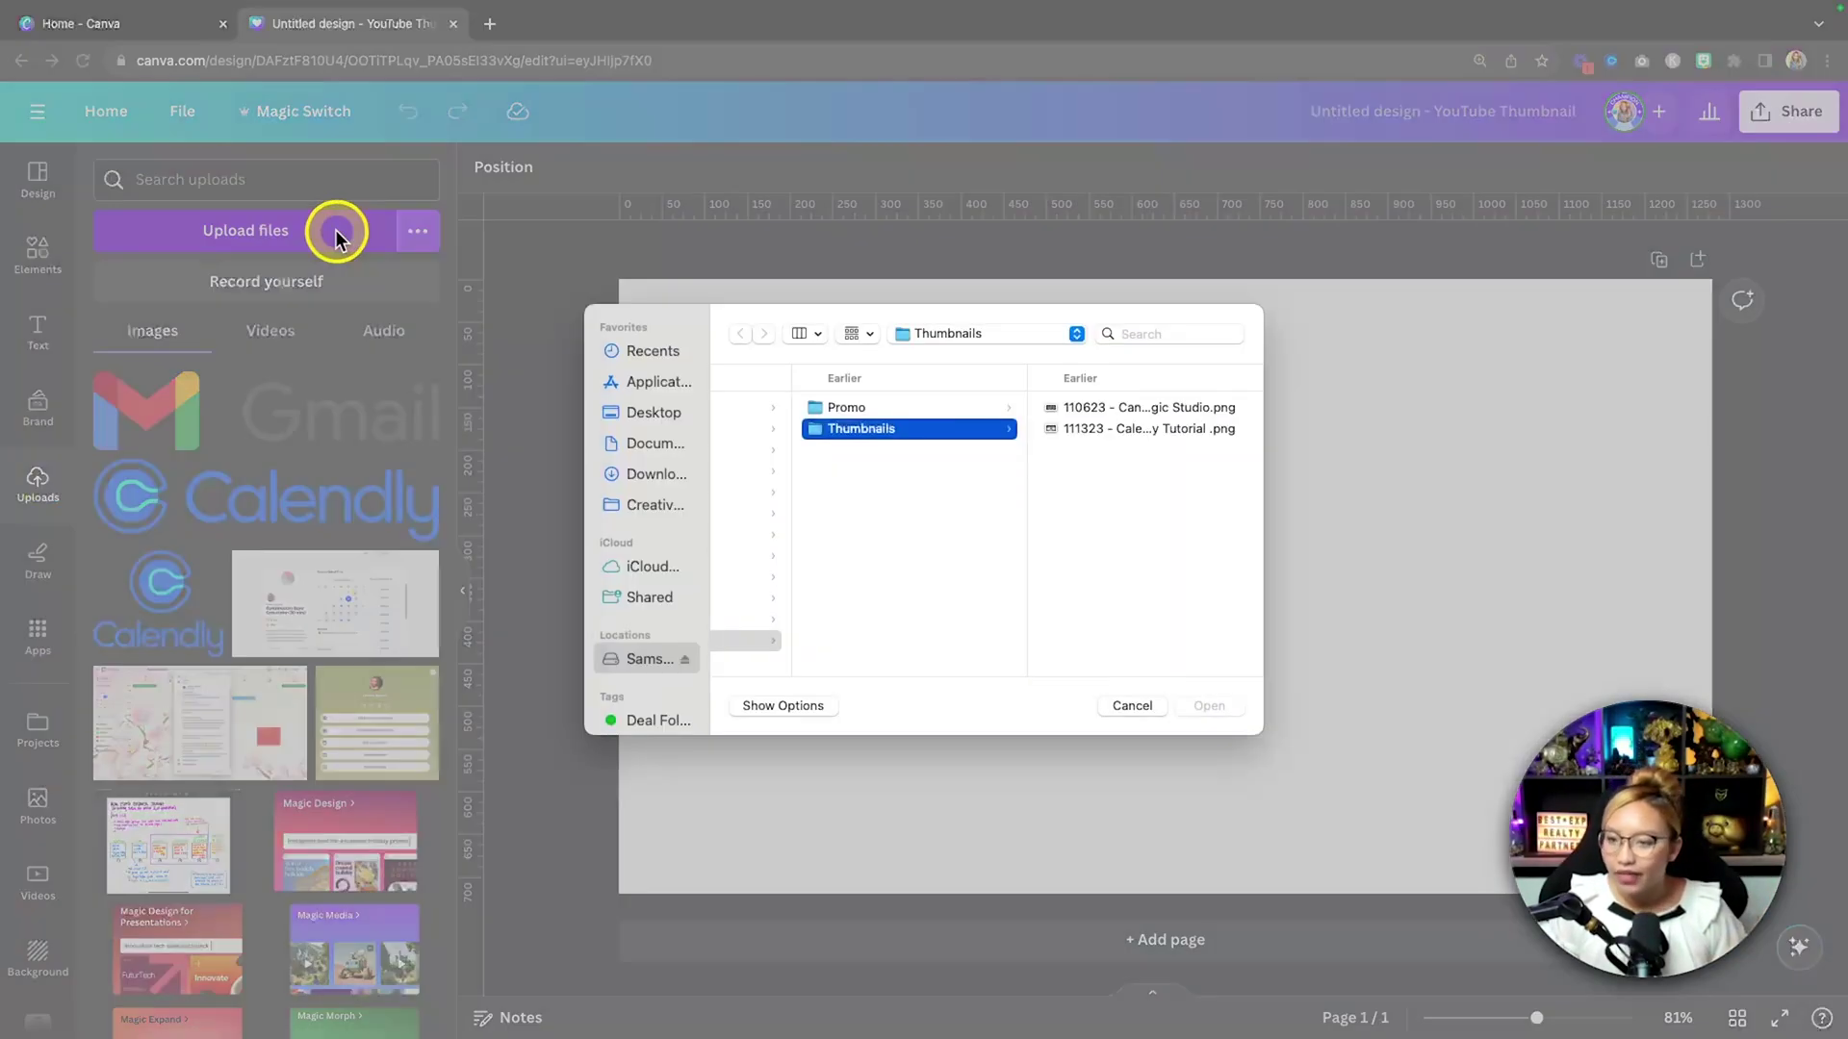
click(667, 476)
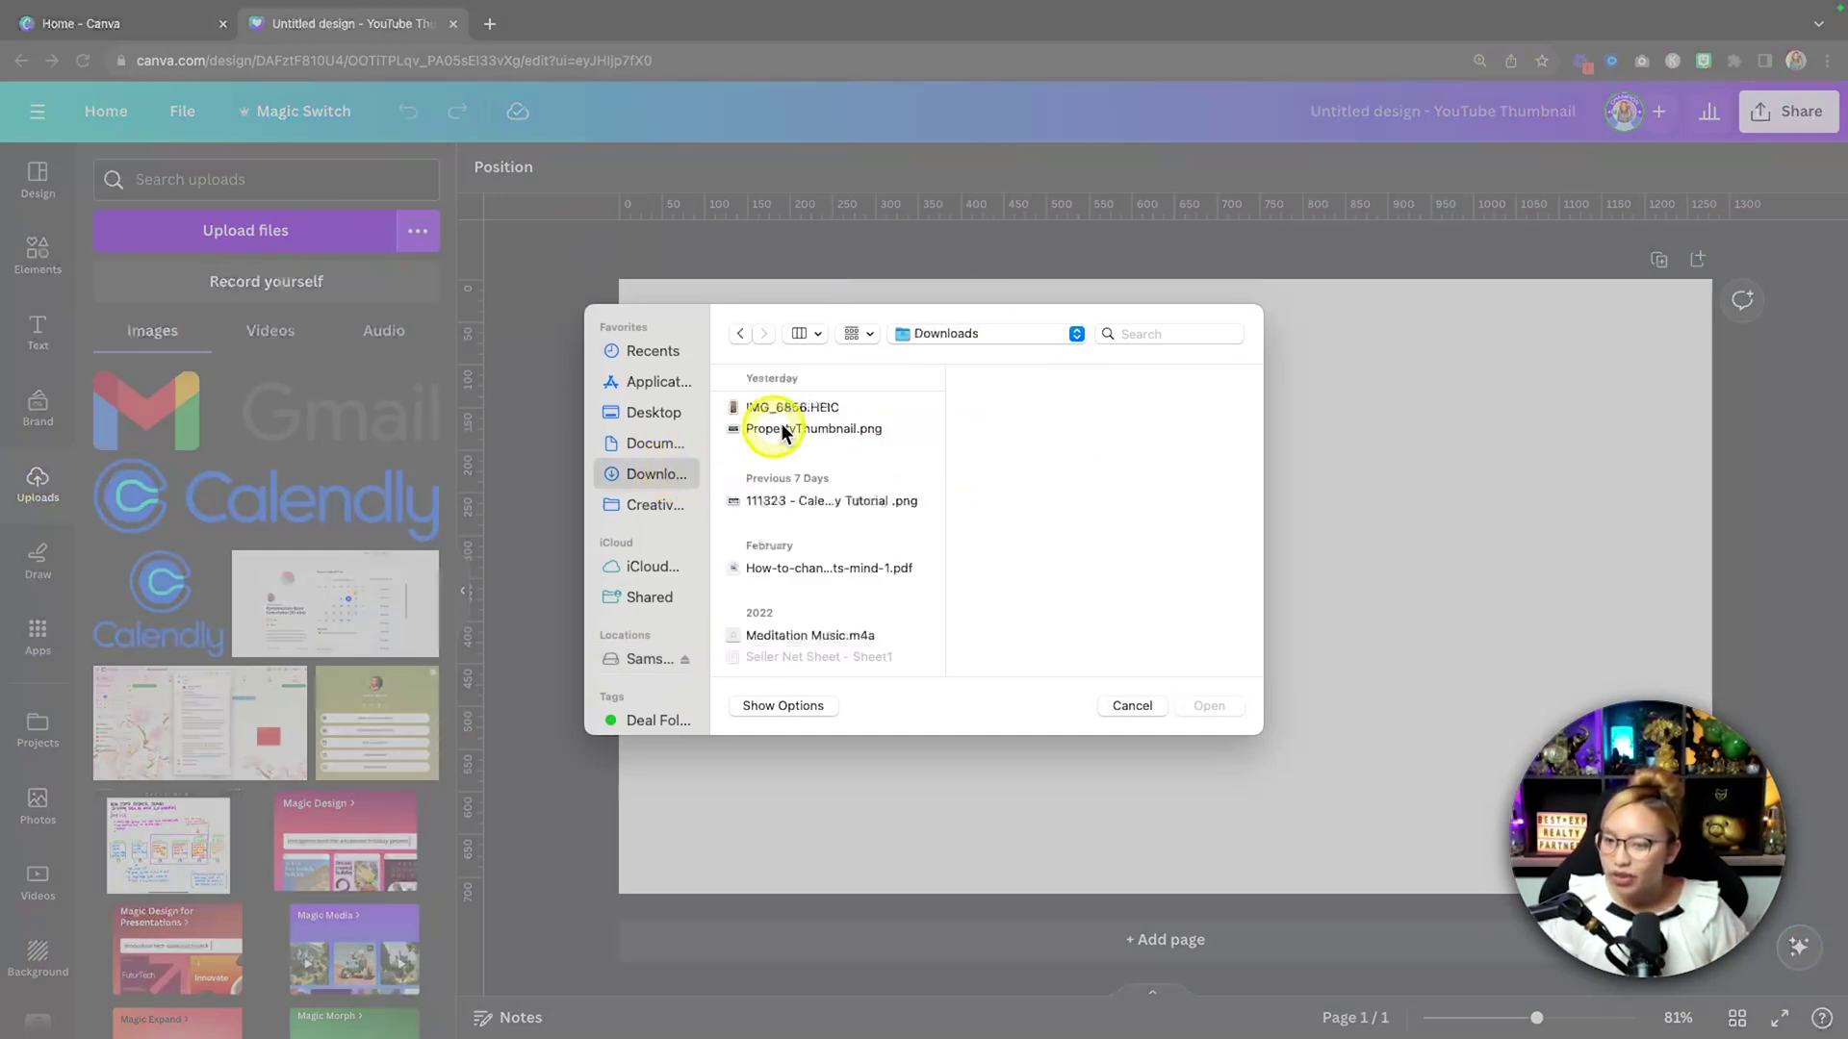
click(834, 425)
click(789, 400)
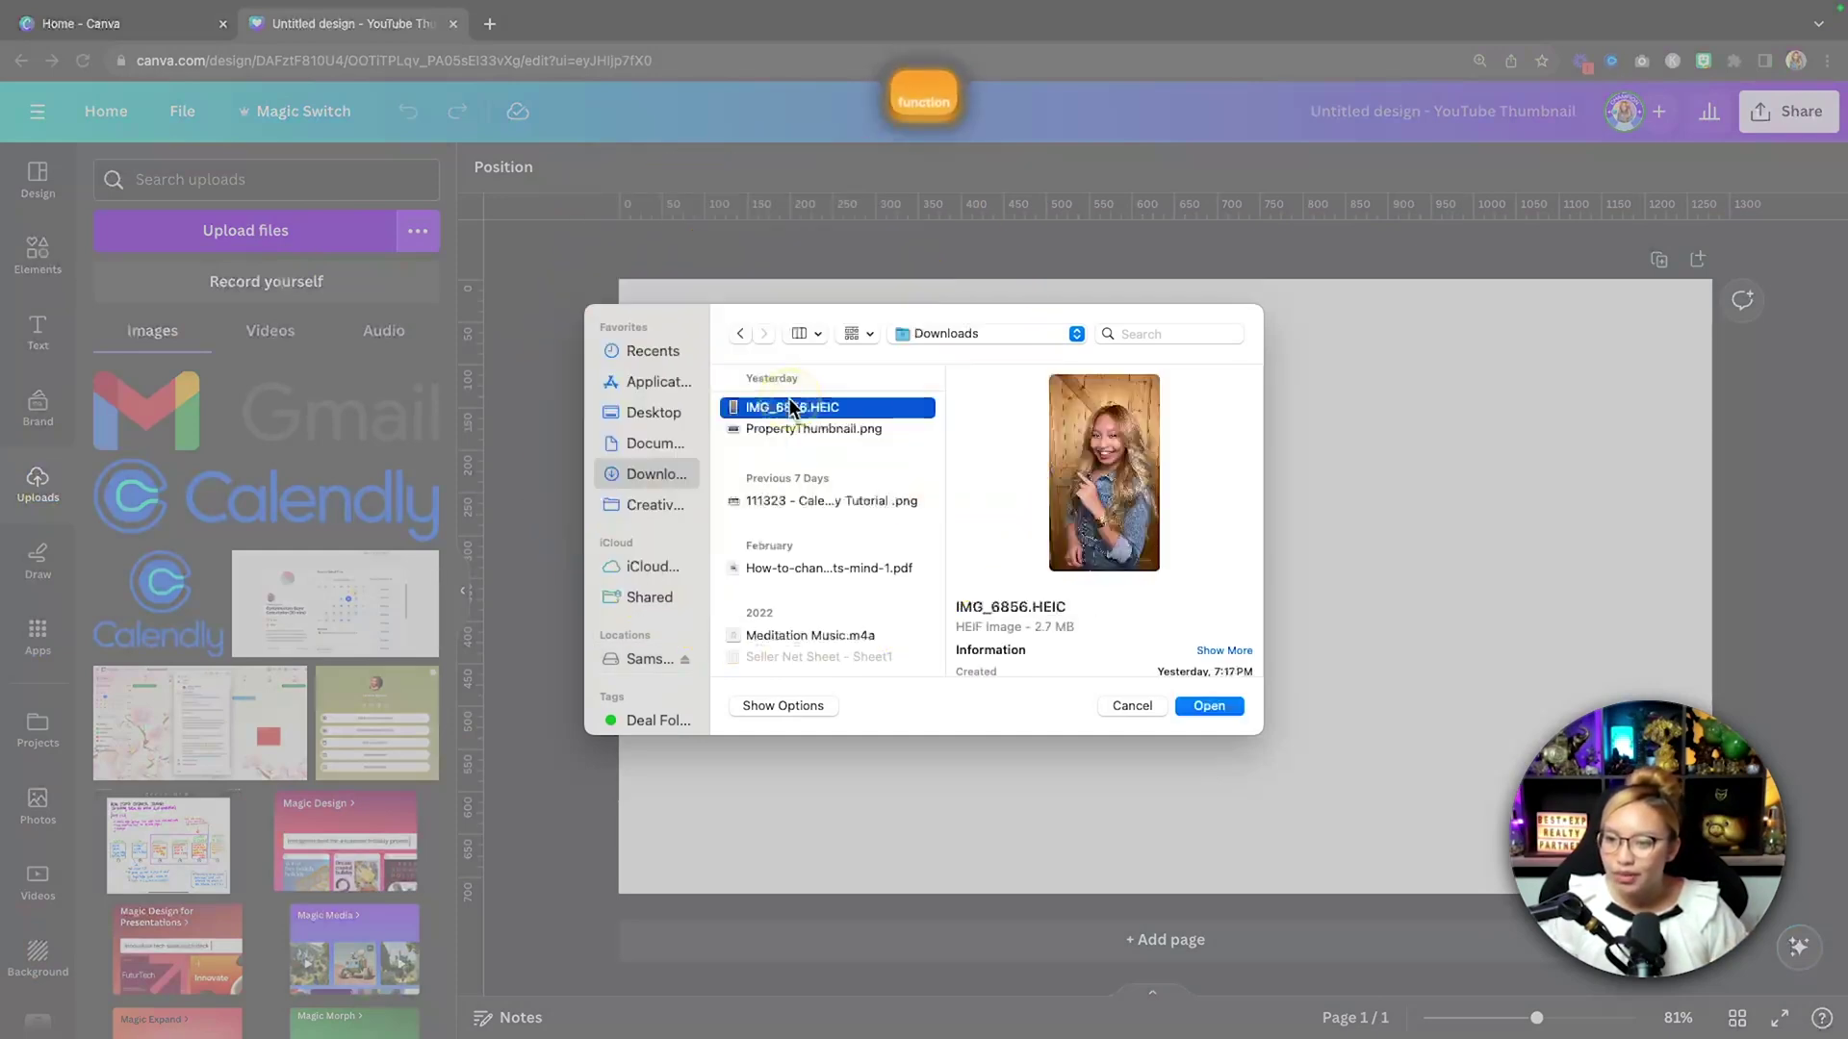
shift+click(799, 428)
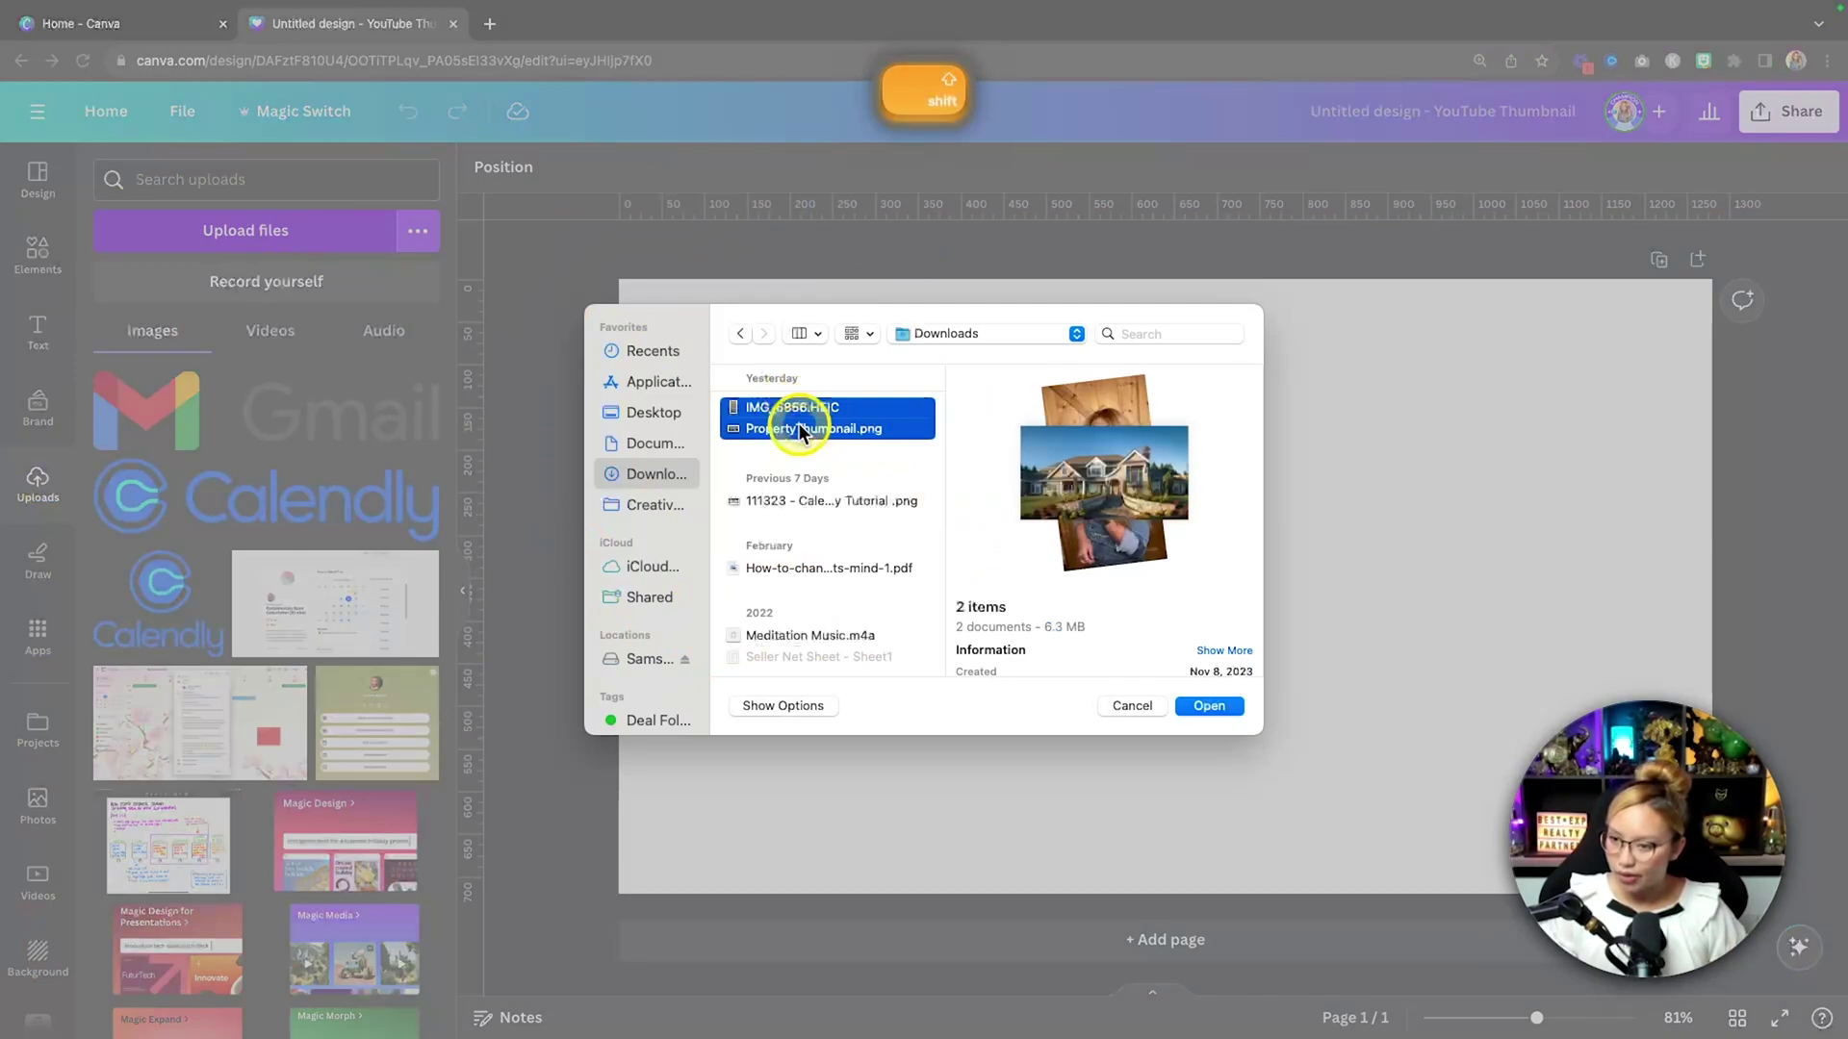
click(1209, 705)
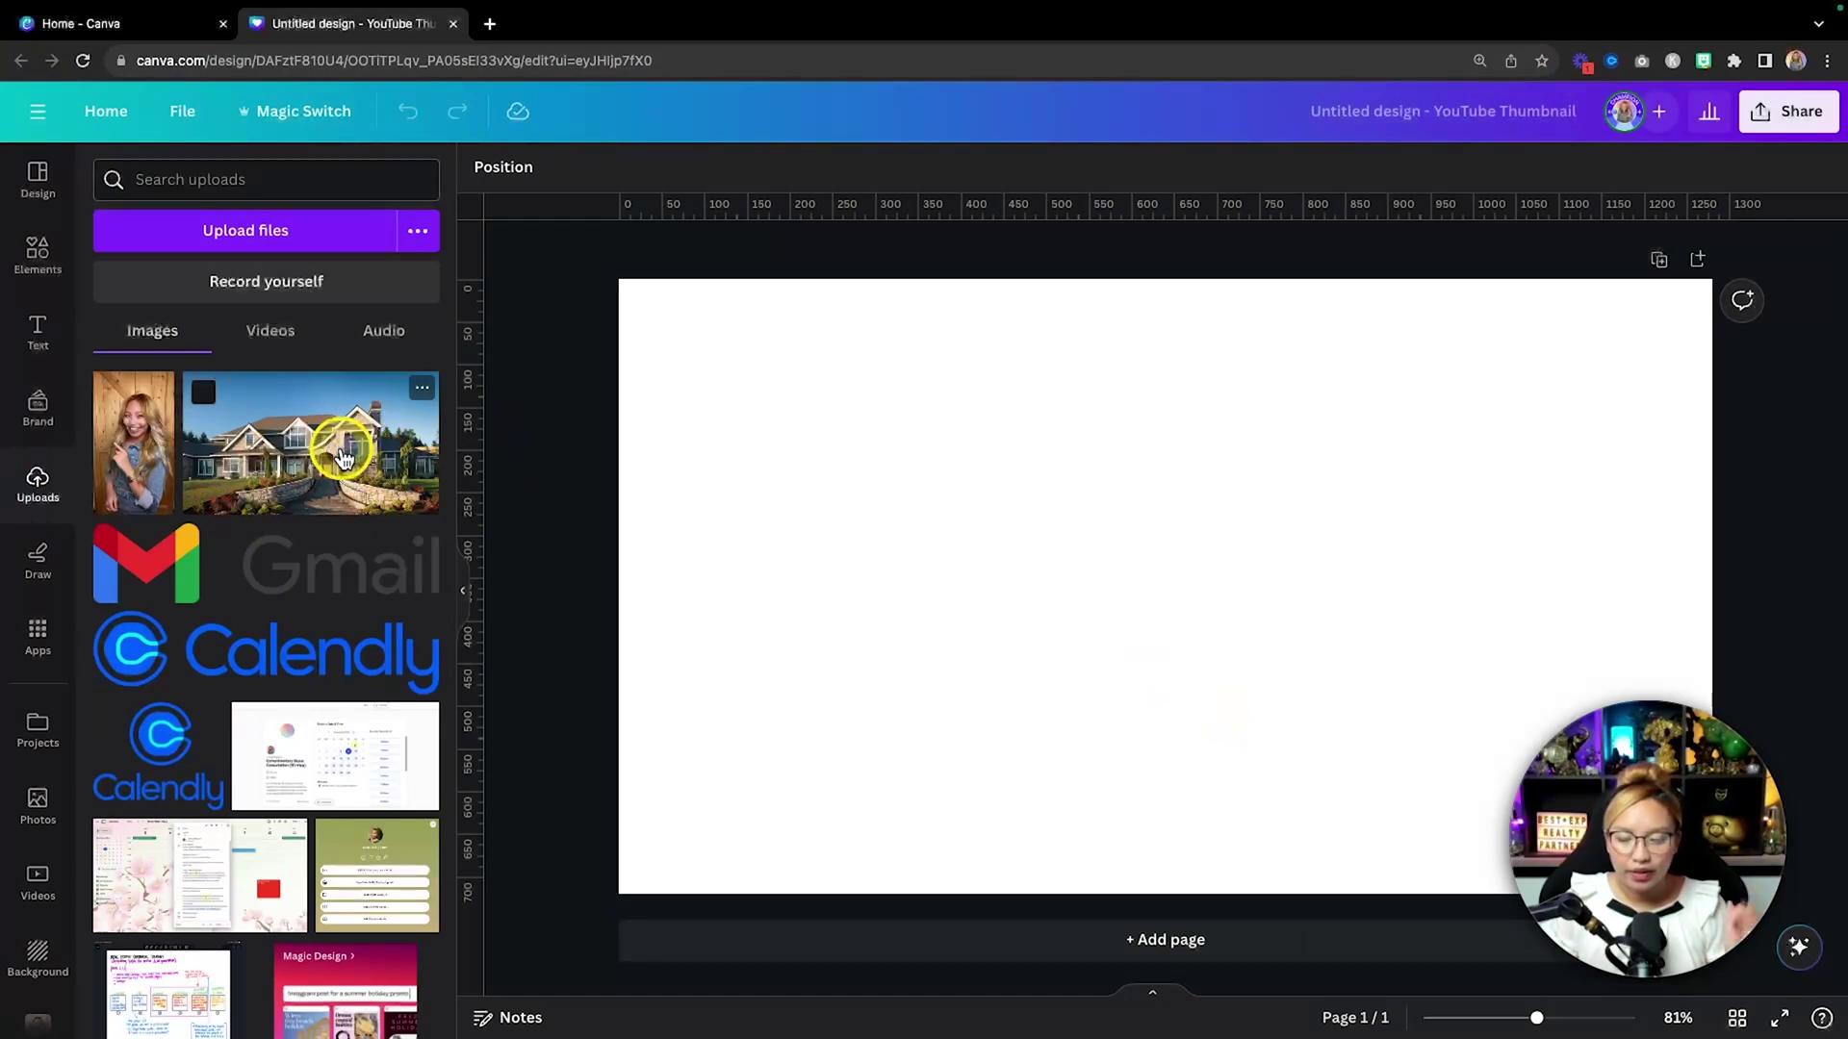
click(342, 455)
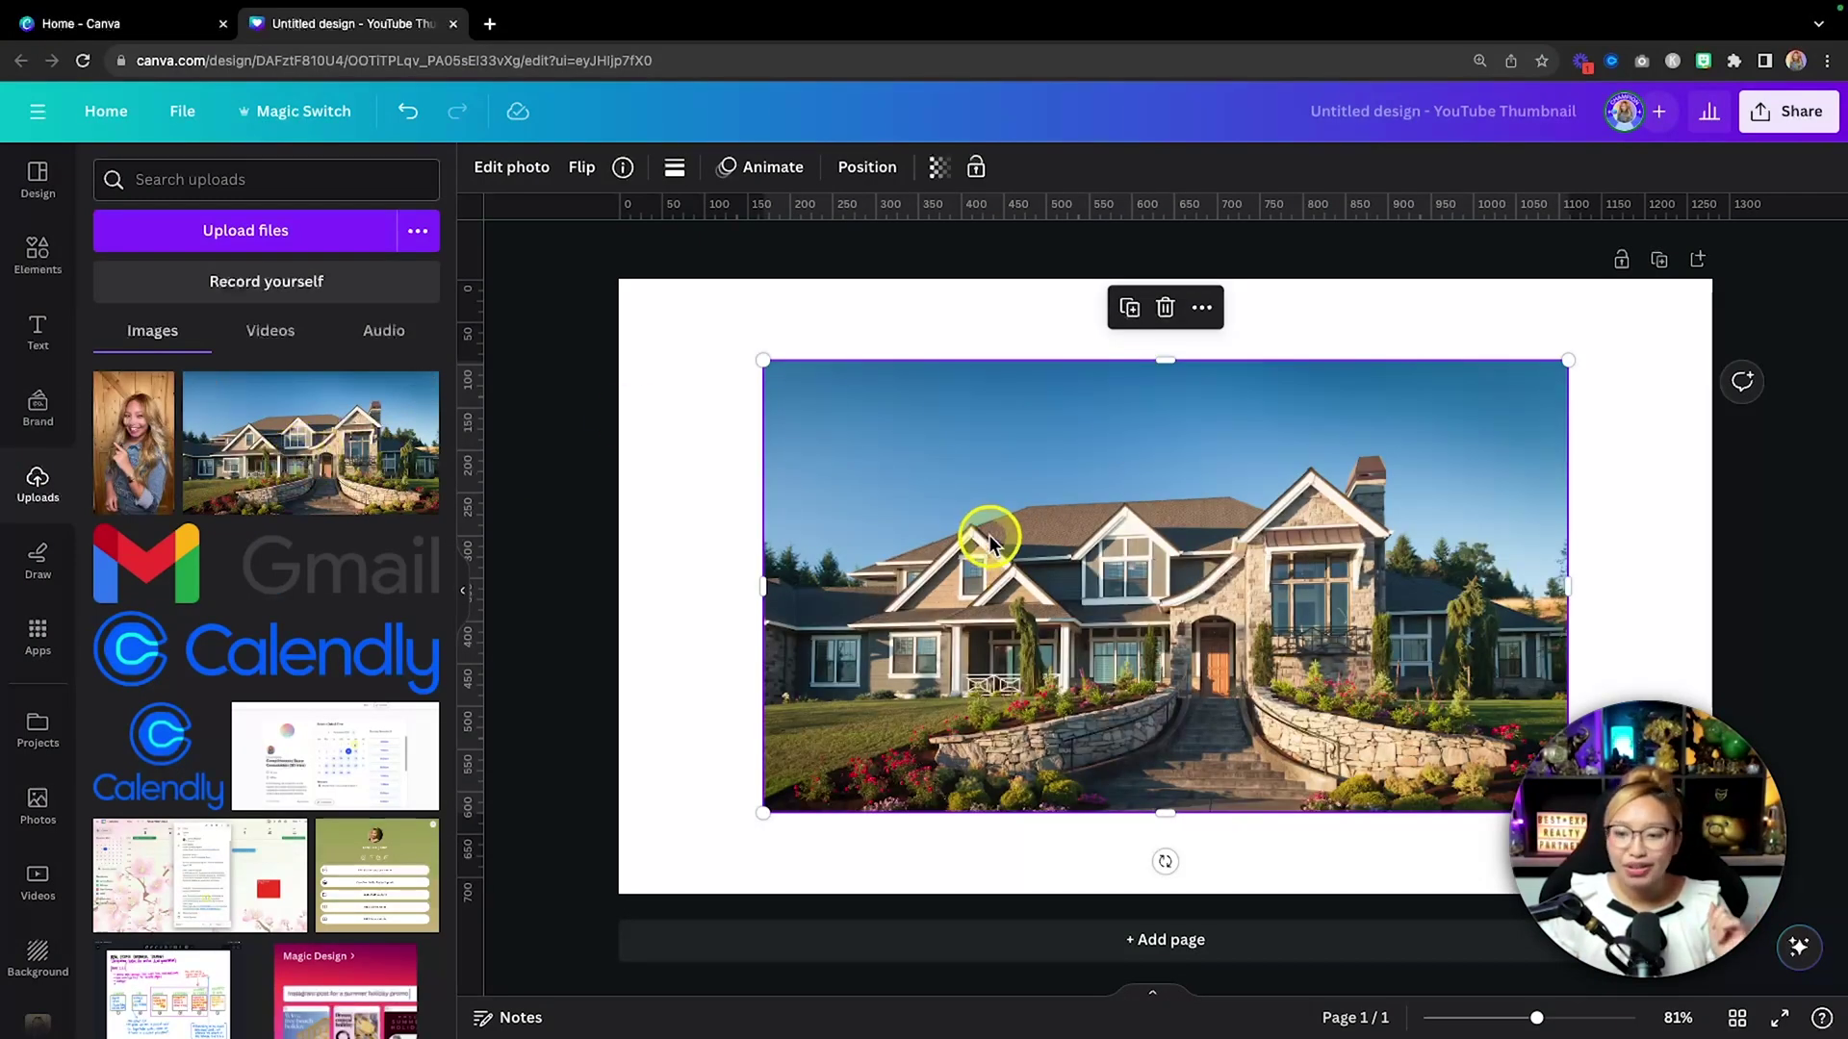
Move the house photo to the top-left corner and stretch it to cover the whole page.
right_click(930, 508)
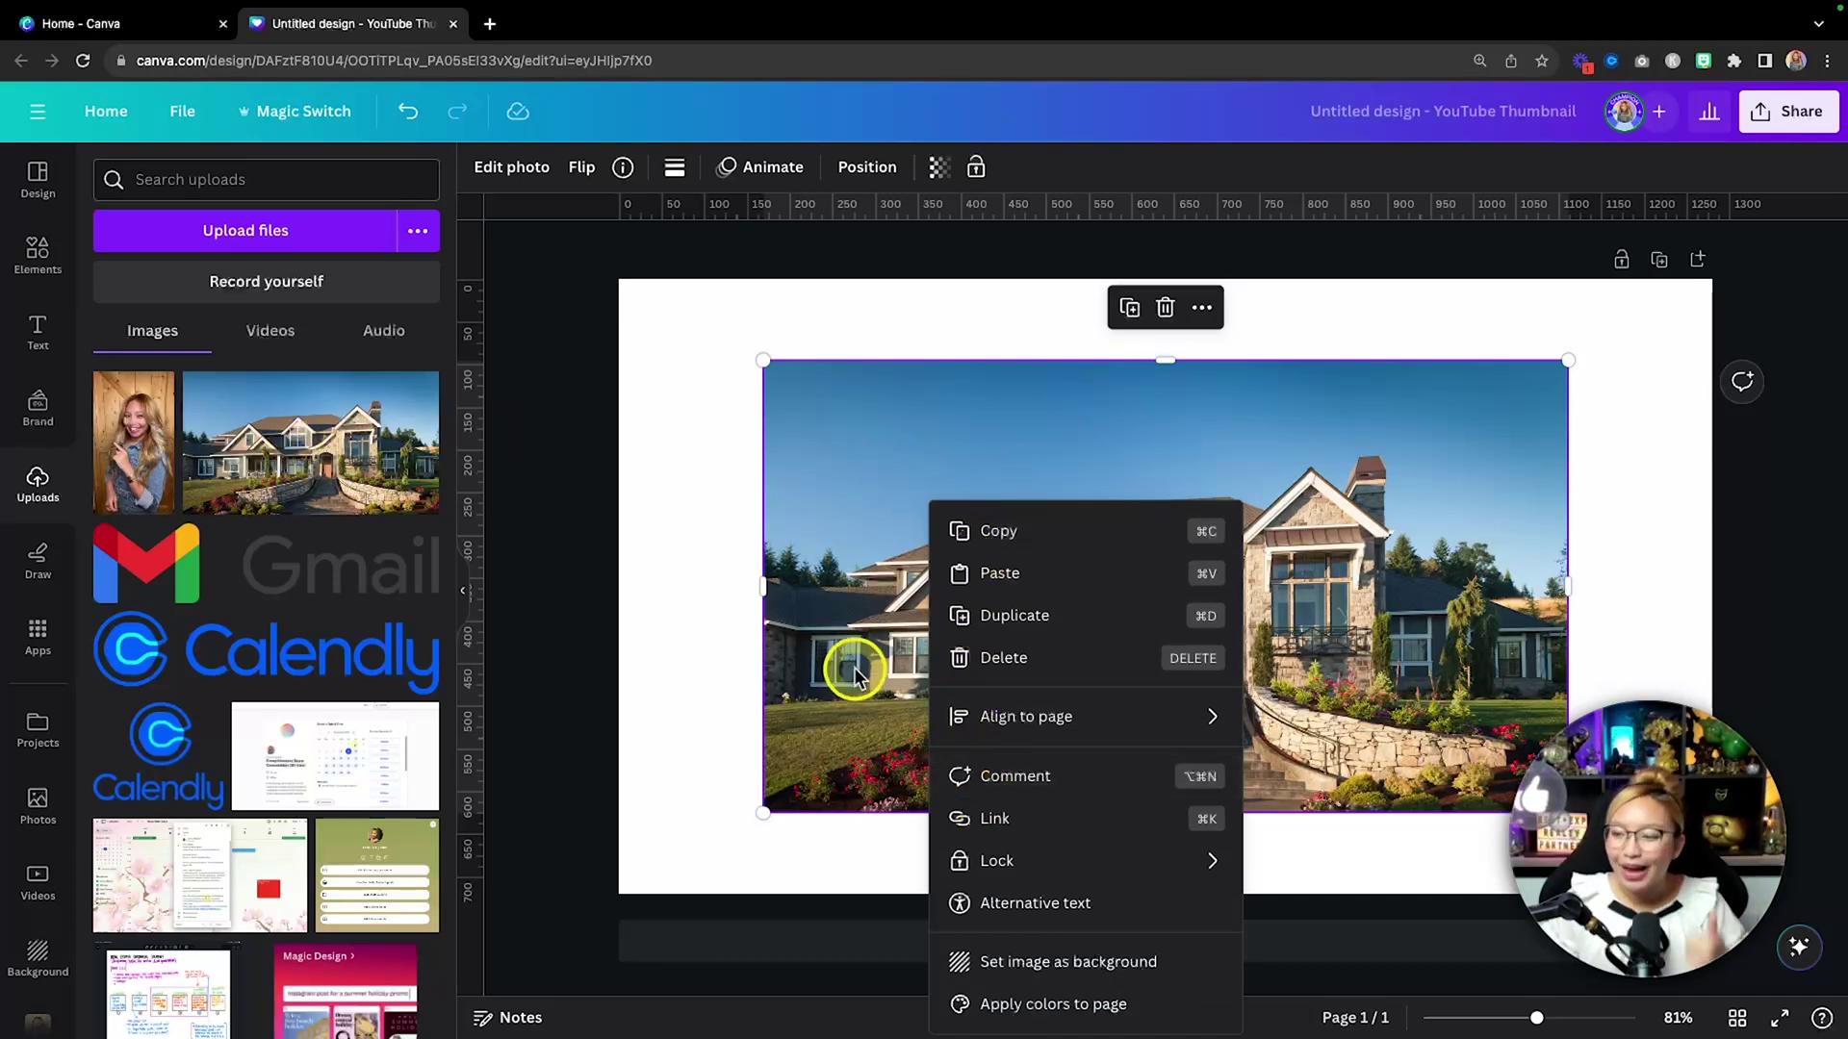
click(714, 533)
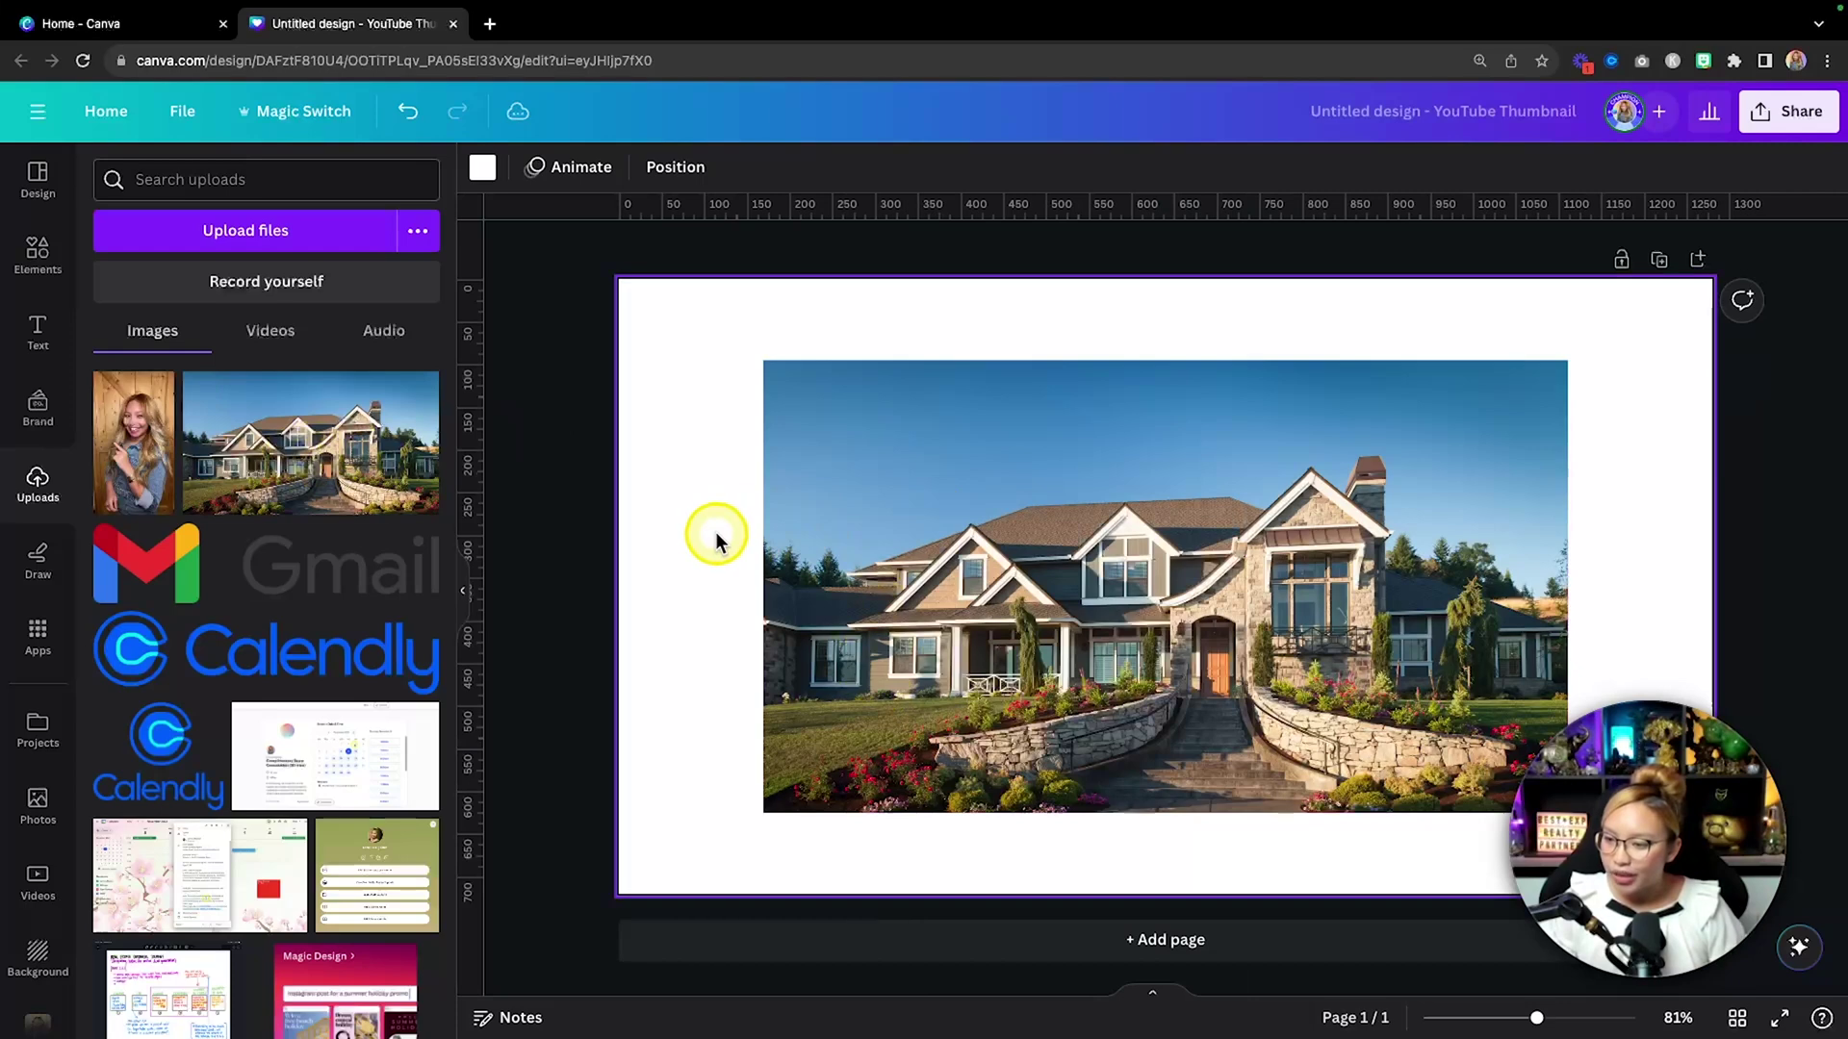
right_click(1016, 527)
click(907, 502)
drag(907, 502, 761, 421)
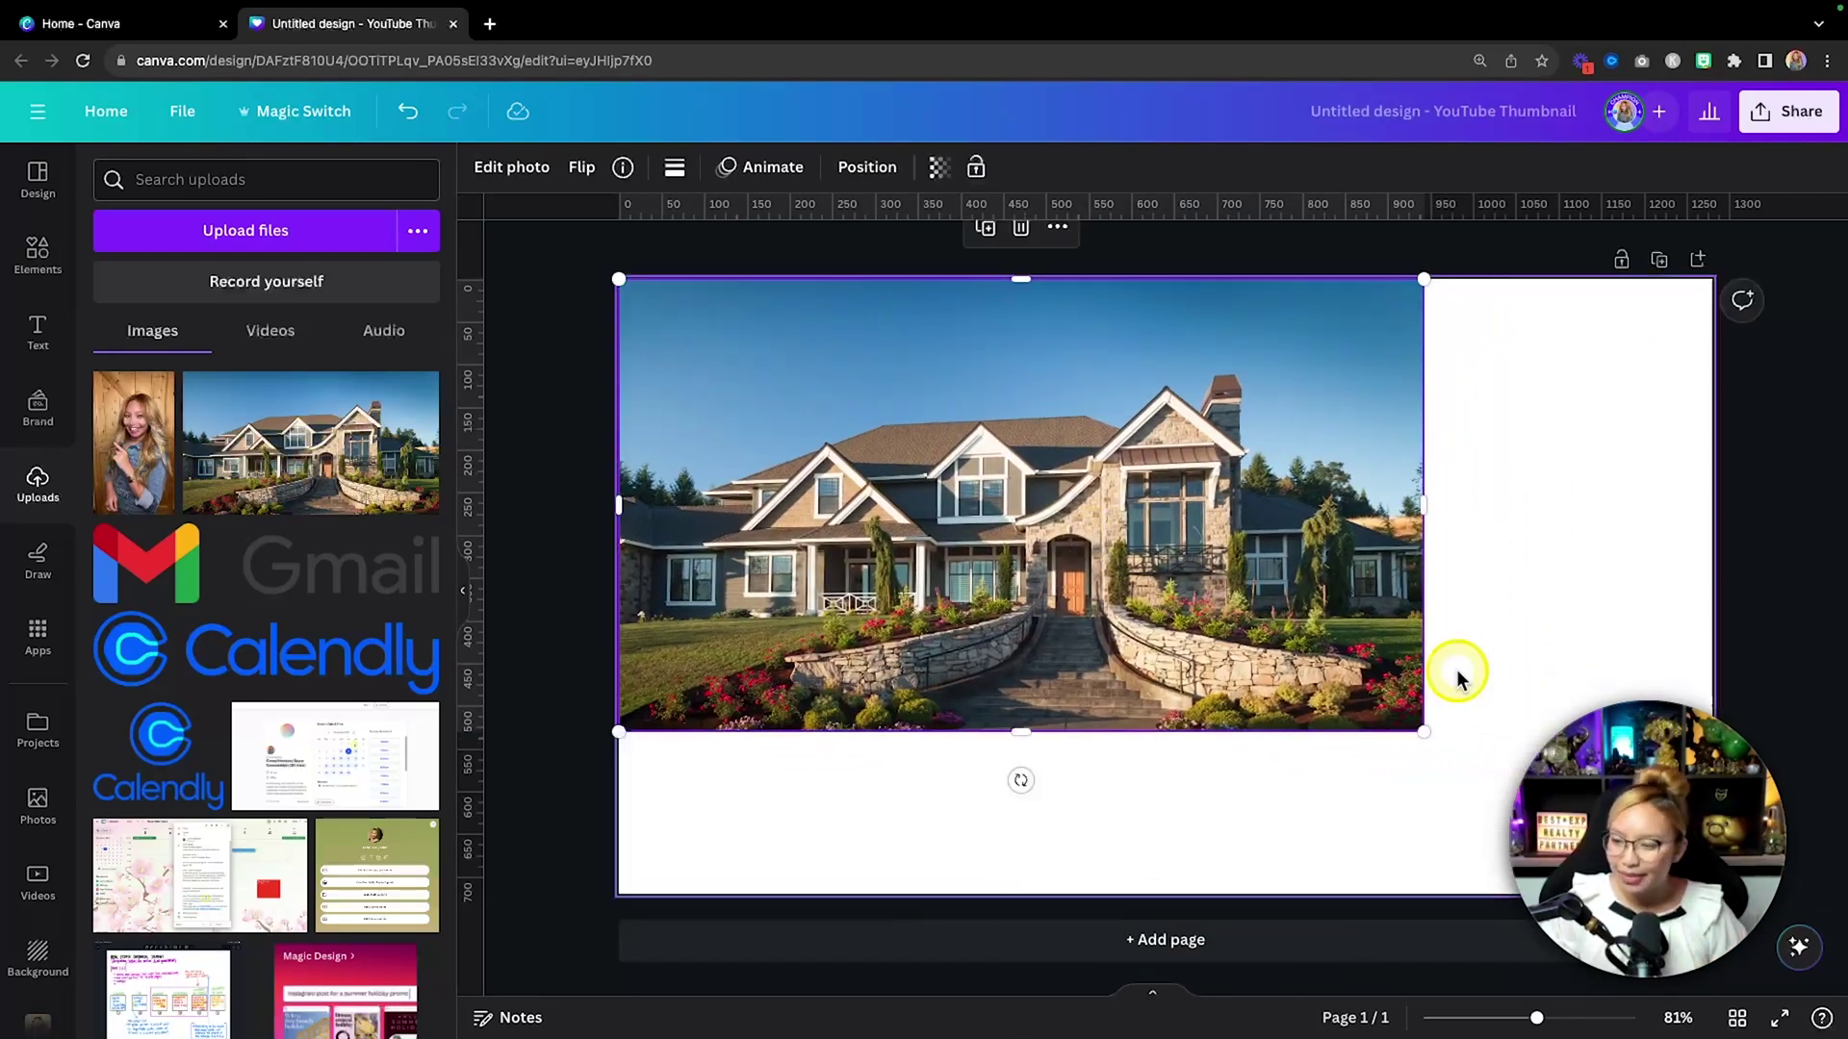
drag(1421, 727, 1709, 890)
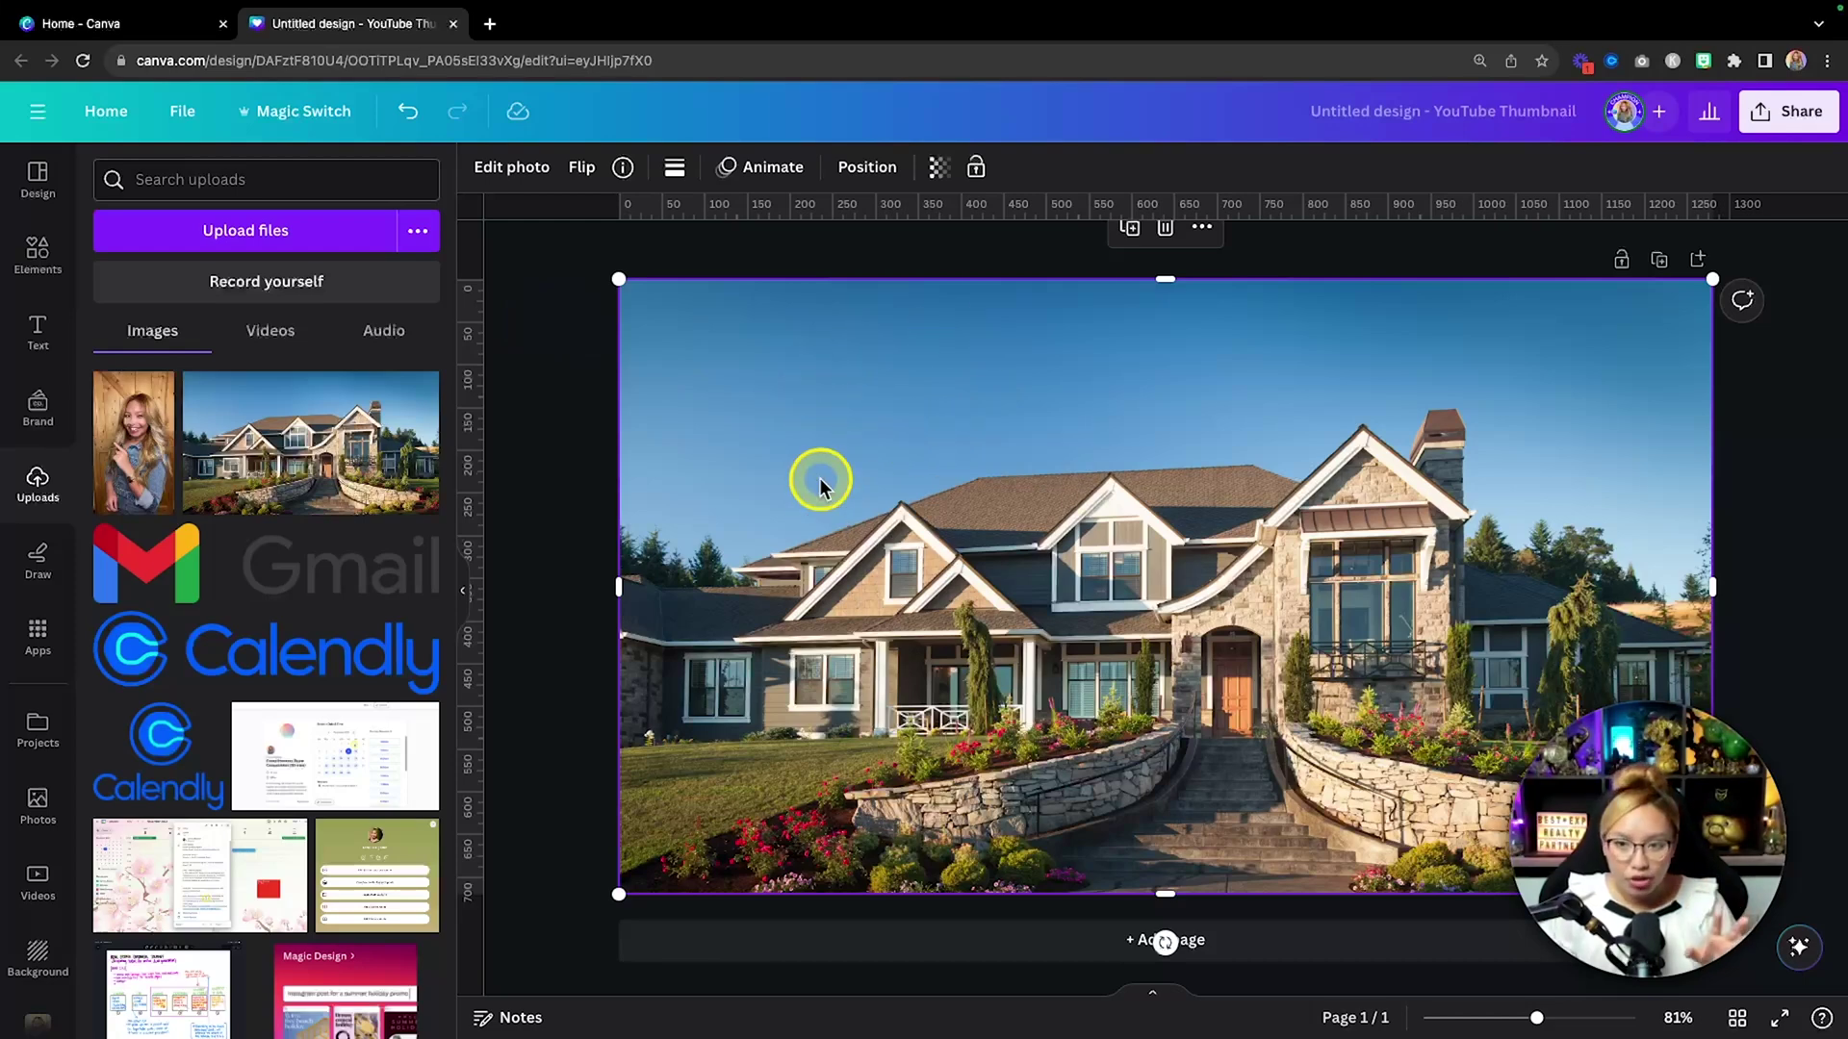
Extract the house as its own layer with Magic Grab and nudge it into place.
click(518, 170)
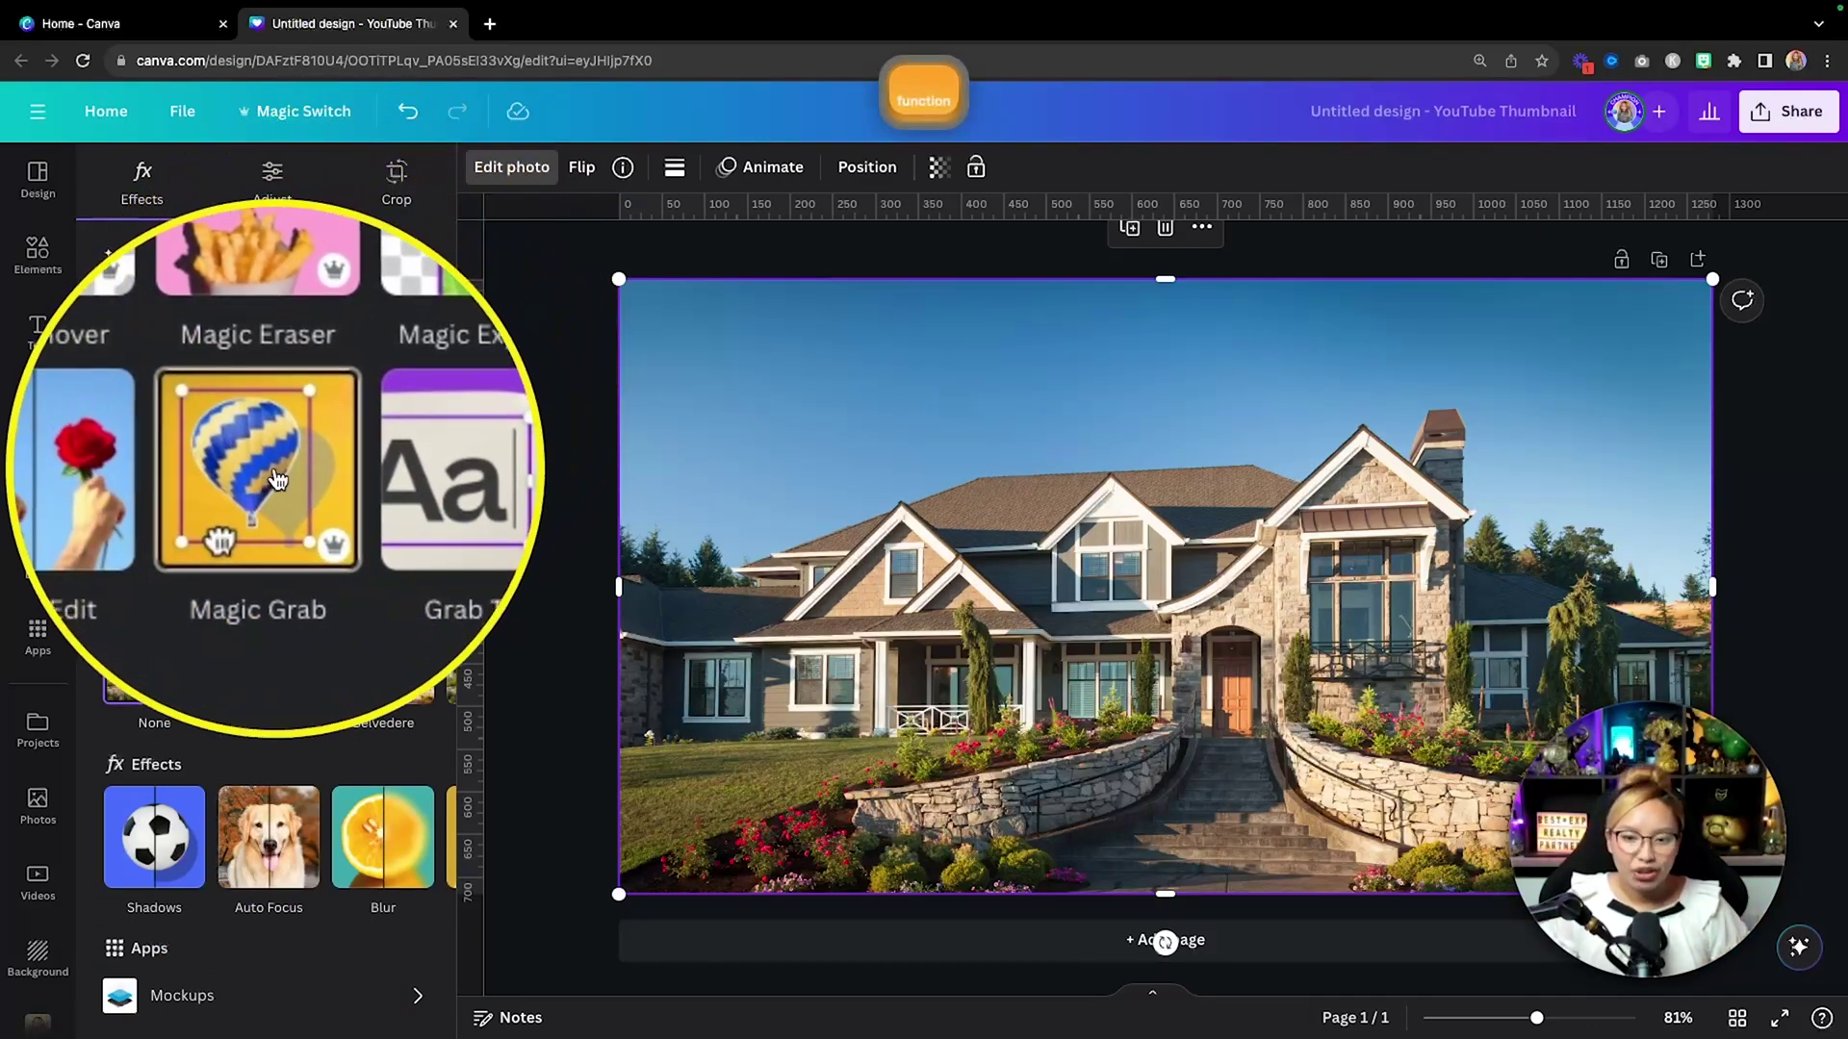
click(273, 483)
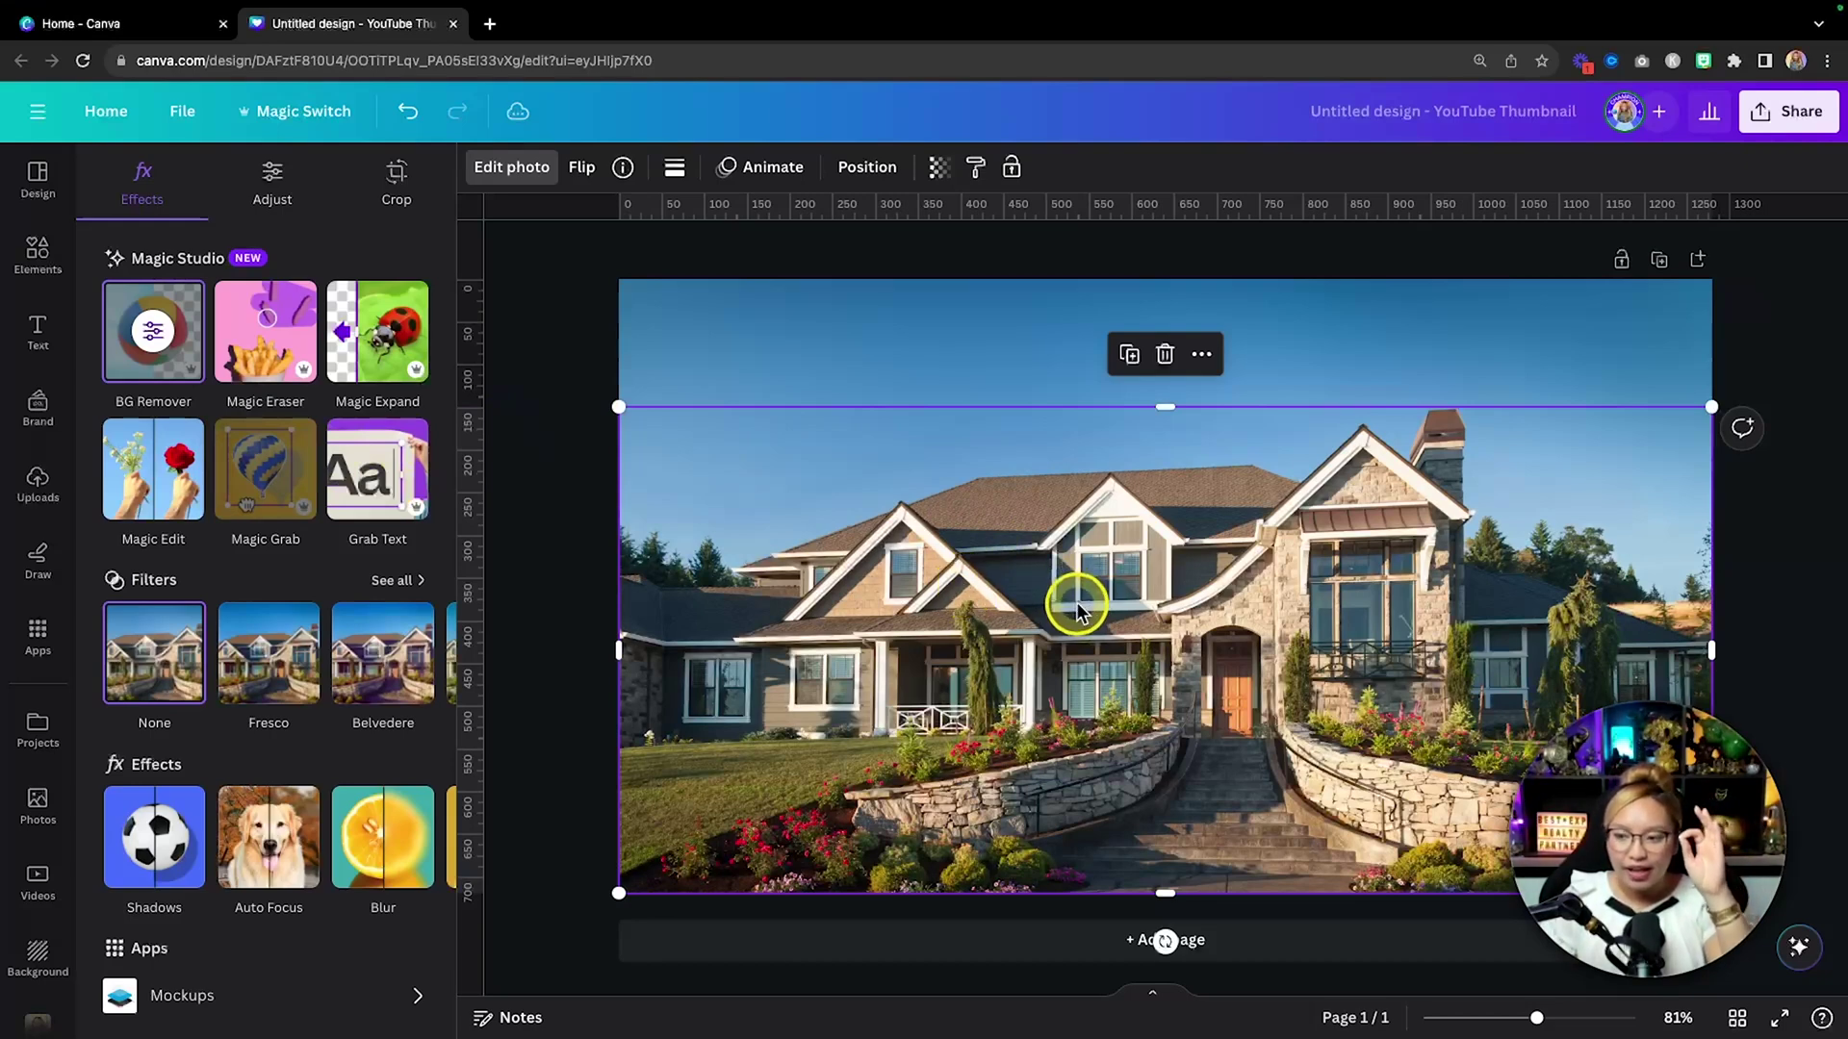
mouse_move(1114, 590)
mouse_down()
mouse_move(1150, 655)
mouse_move(1100, 524)
mouse_move(1025, 503)
mouse_move(1123, 540)
mouse_move(1147, 578)
mouse_move(1132, 586)
mouse_move(1128, 557)
mouse_move(1131, 601)
mouse_up()
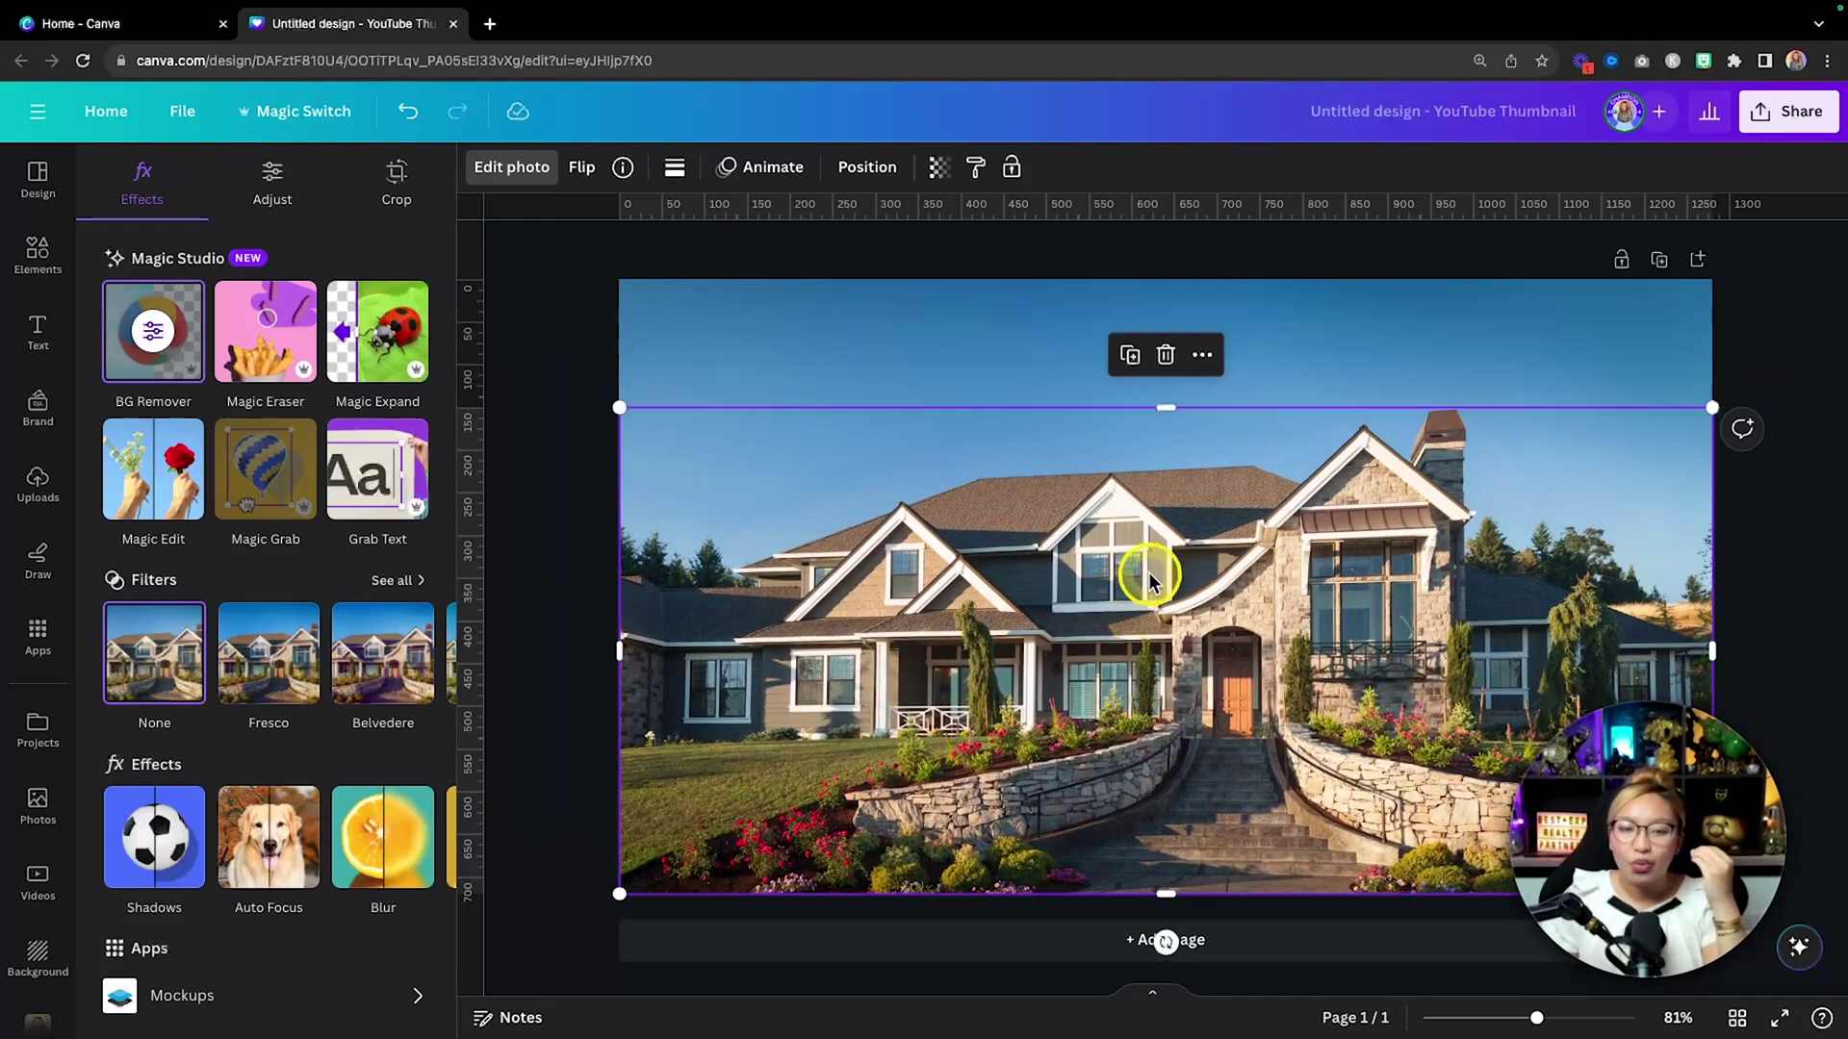
Check in the Layers list that the house cut-out sits above the sky photo and white page.
click(865, 172)
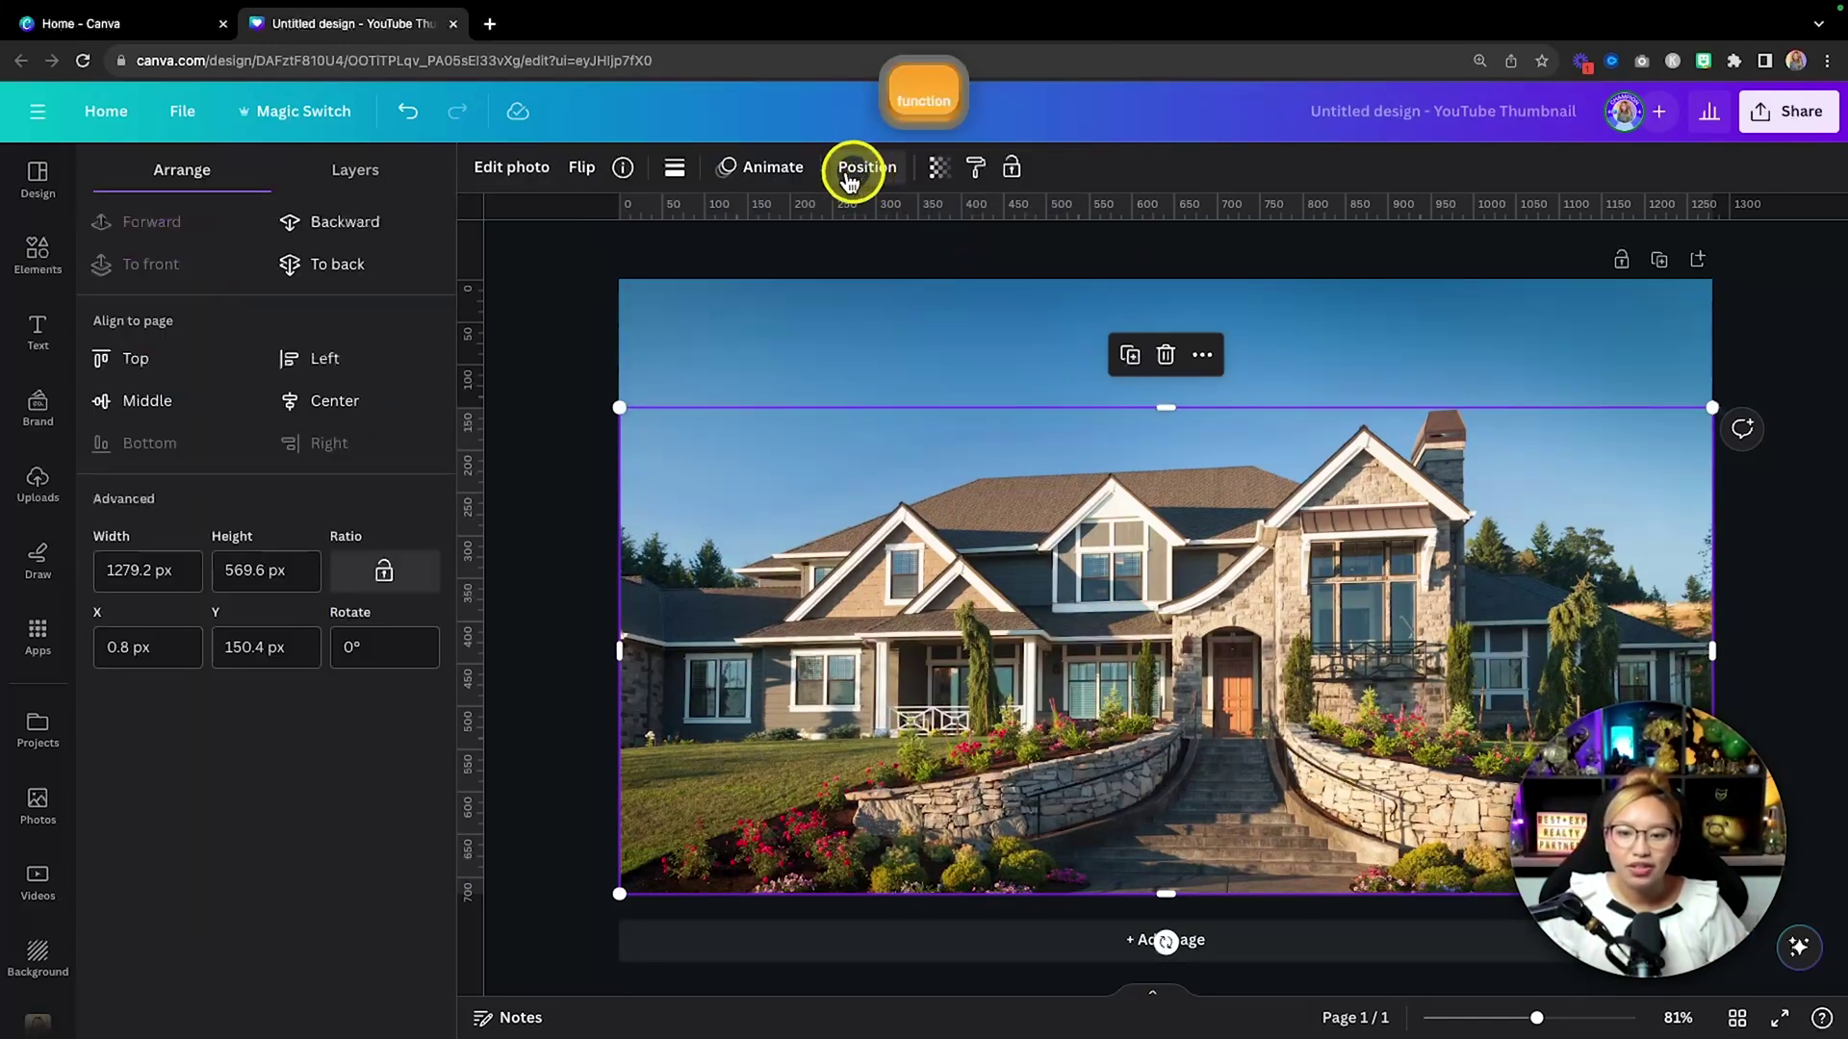
click(343, 182)
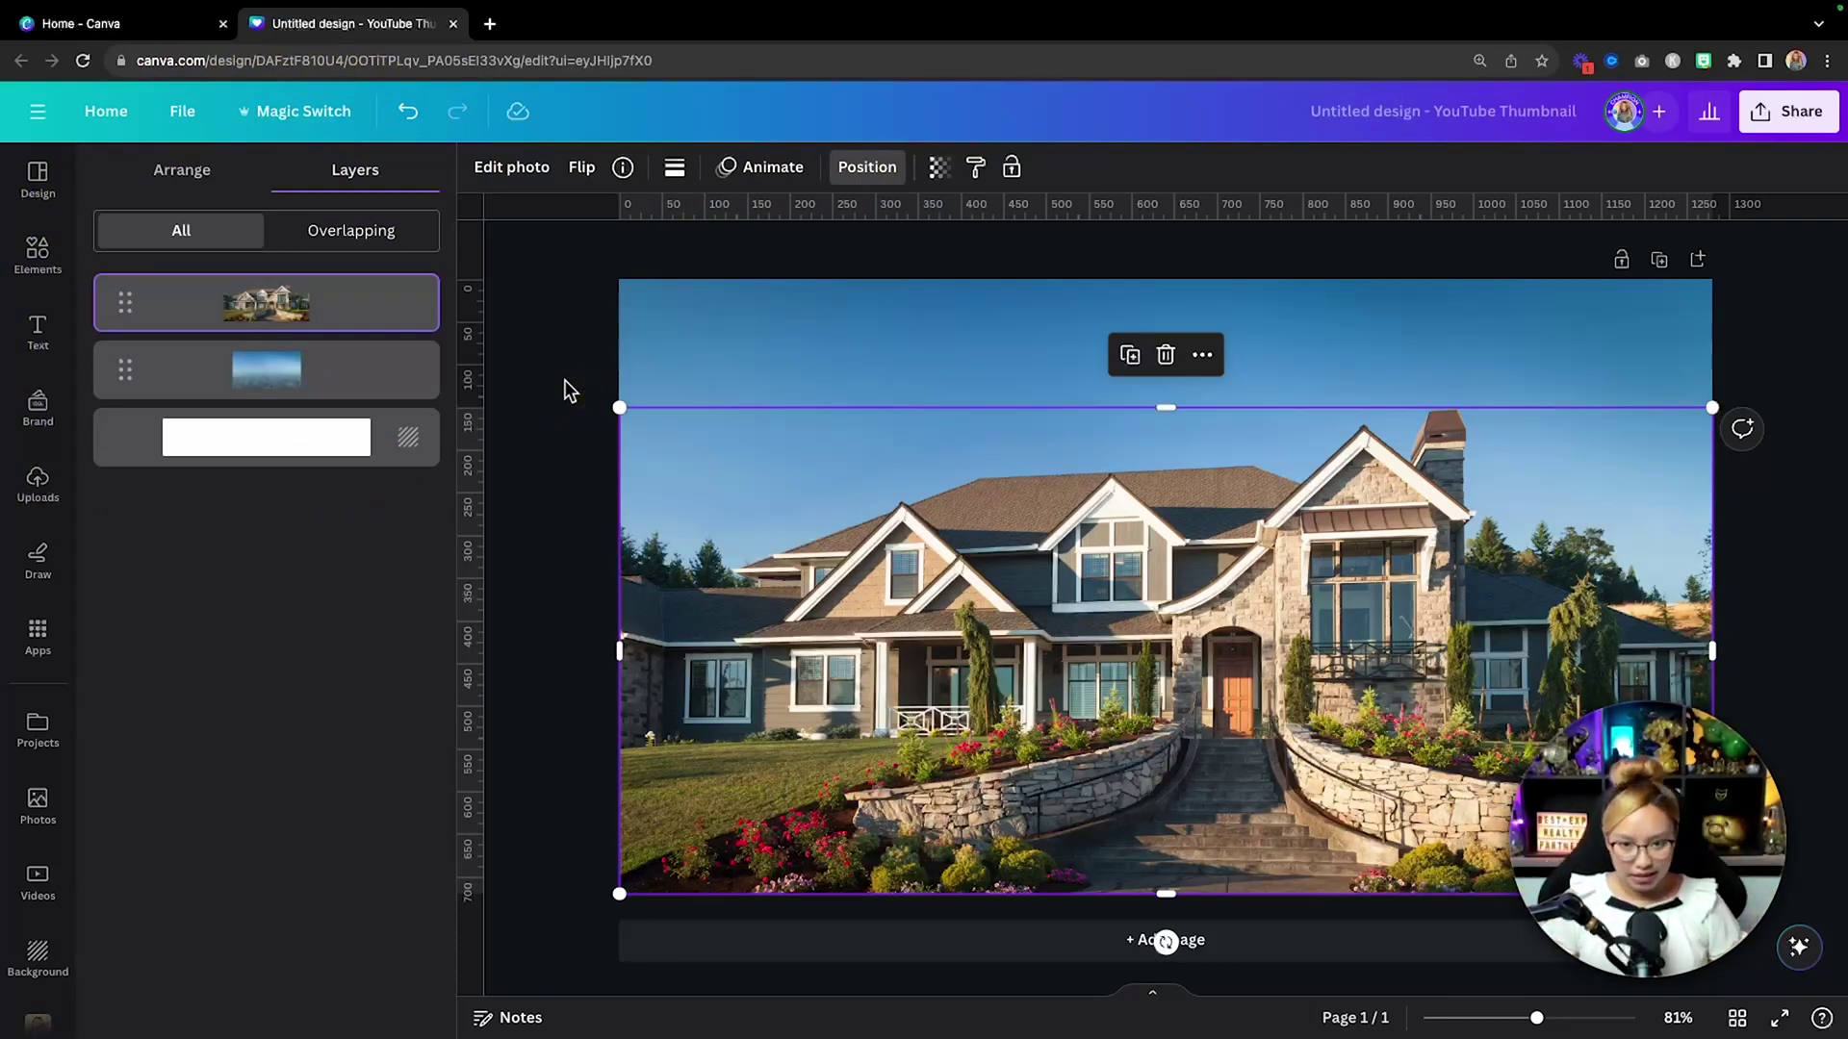
click(40, 335)
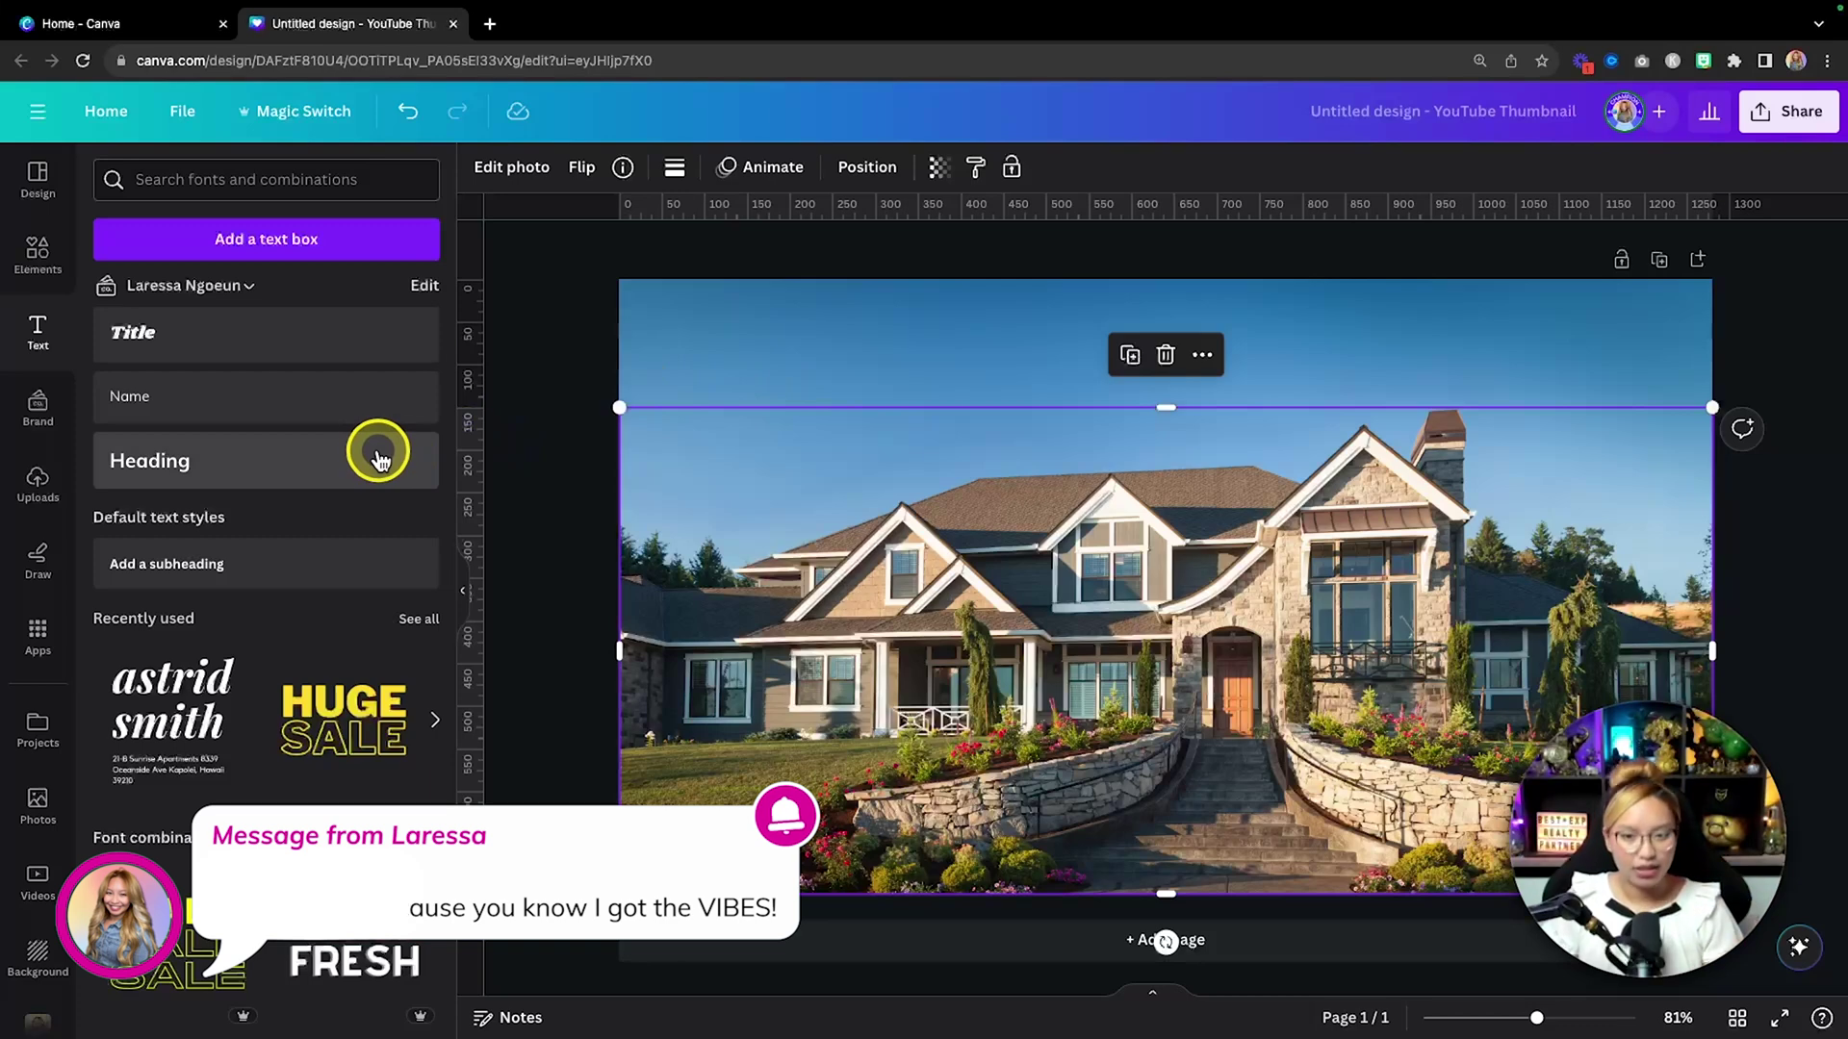
Add a '$1,700,000' heading, enlarge it to size 118, and centre it at the top.
click(309, 474)
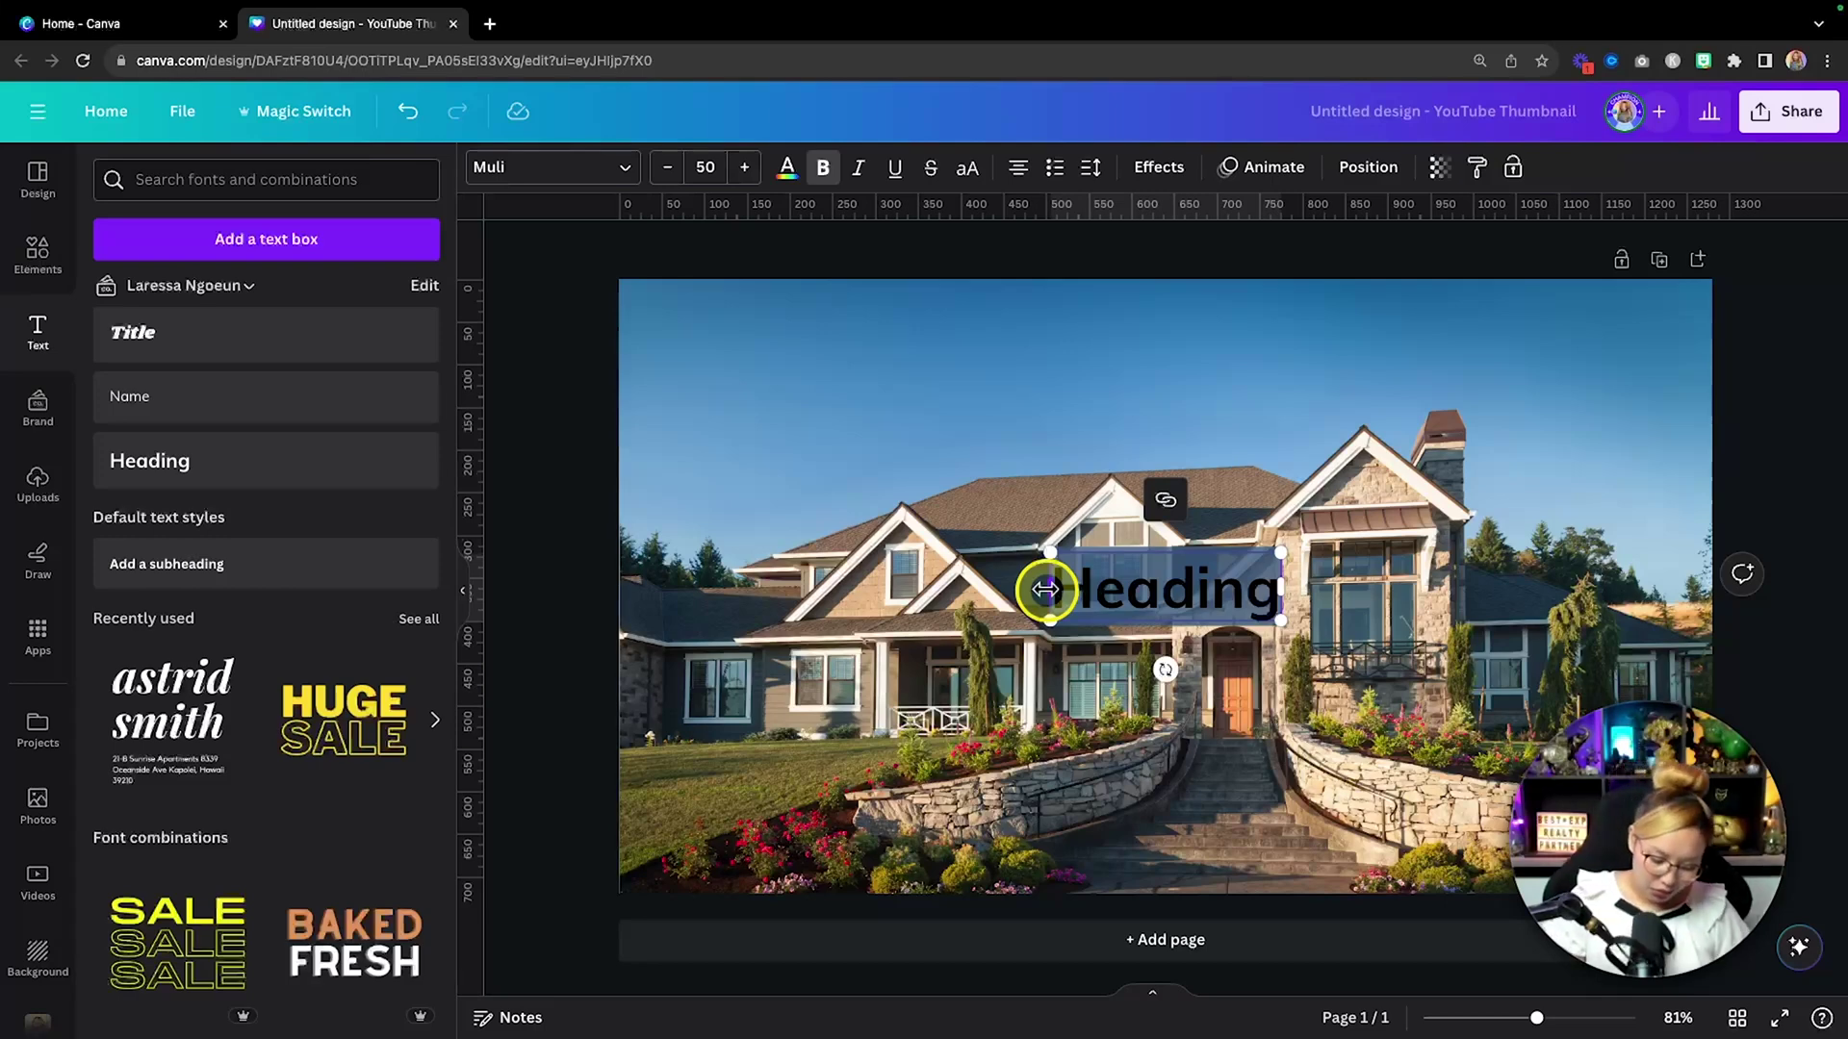
text($1)
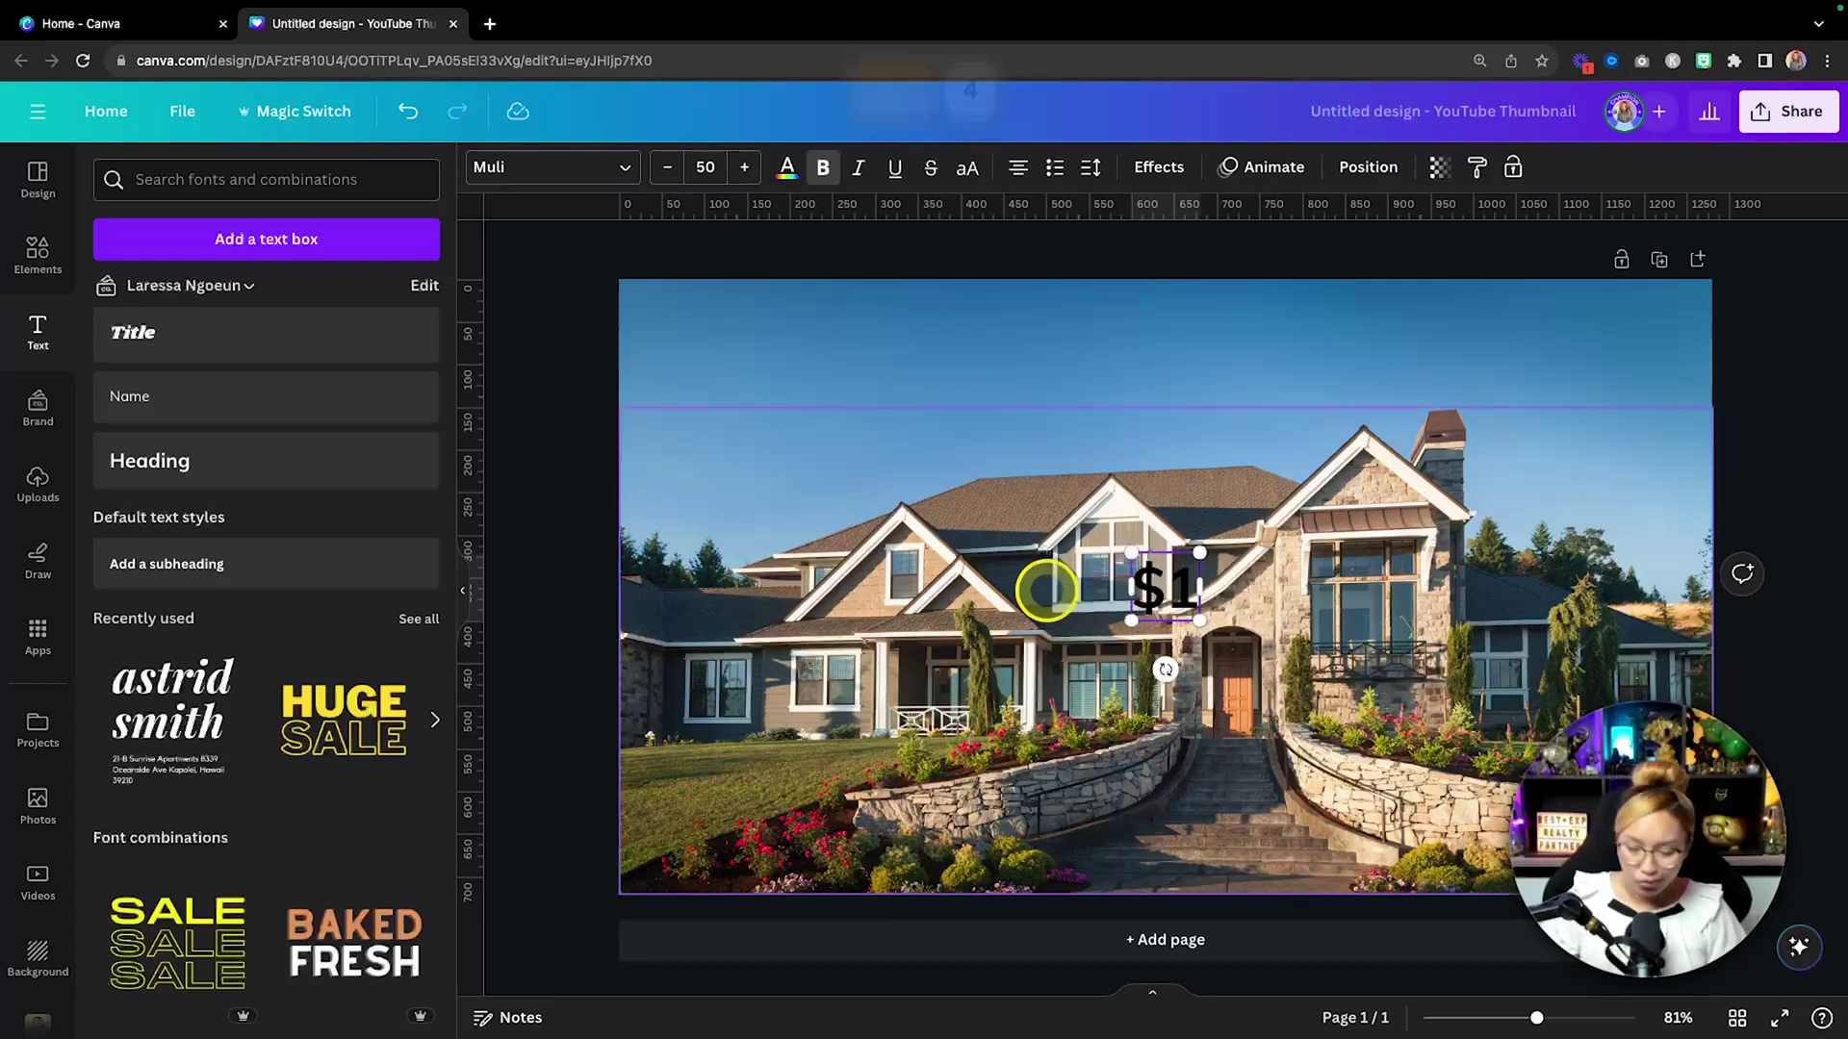
text(,700)
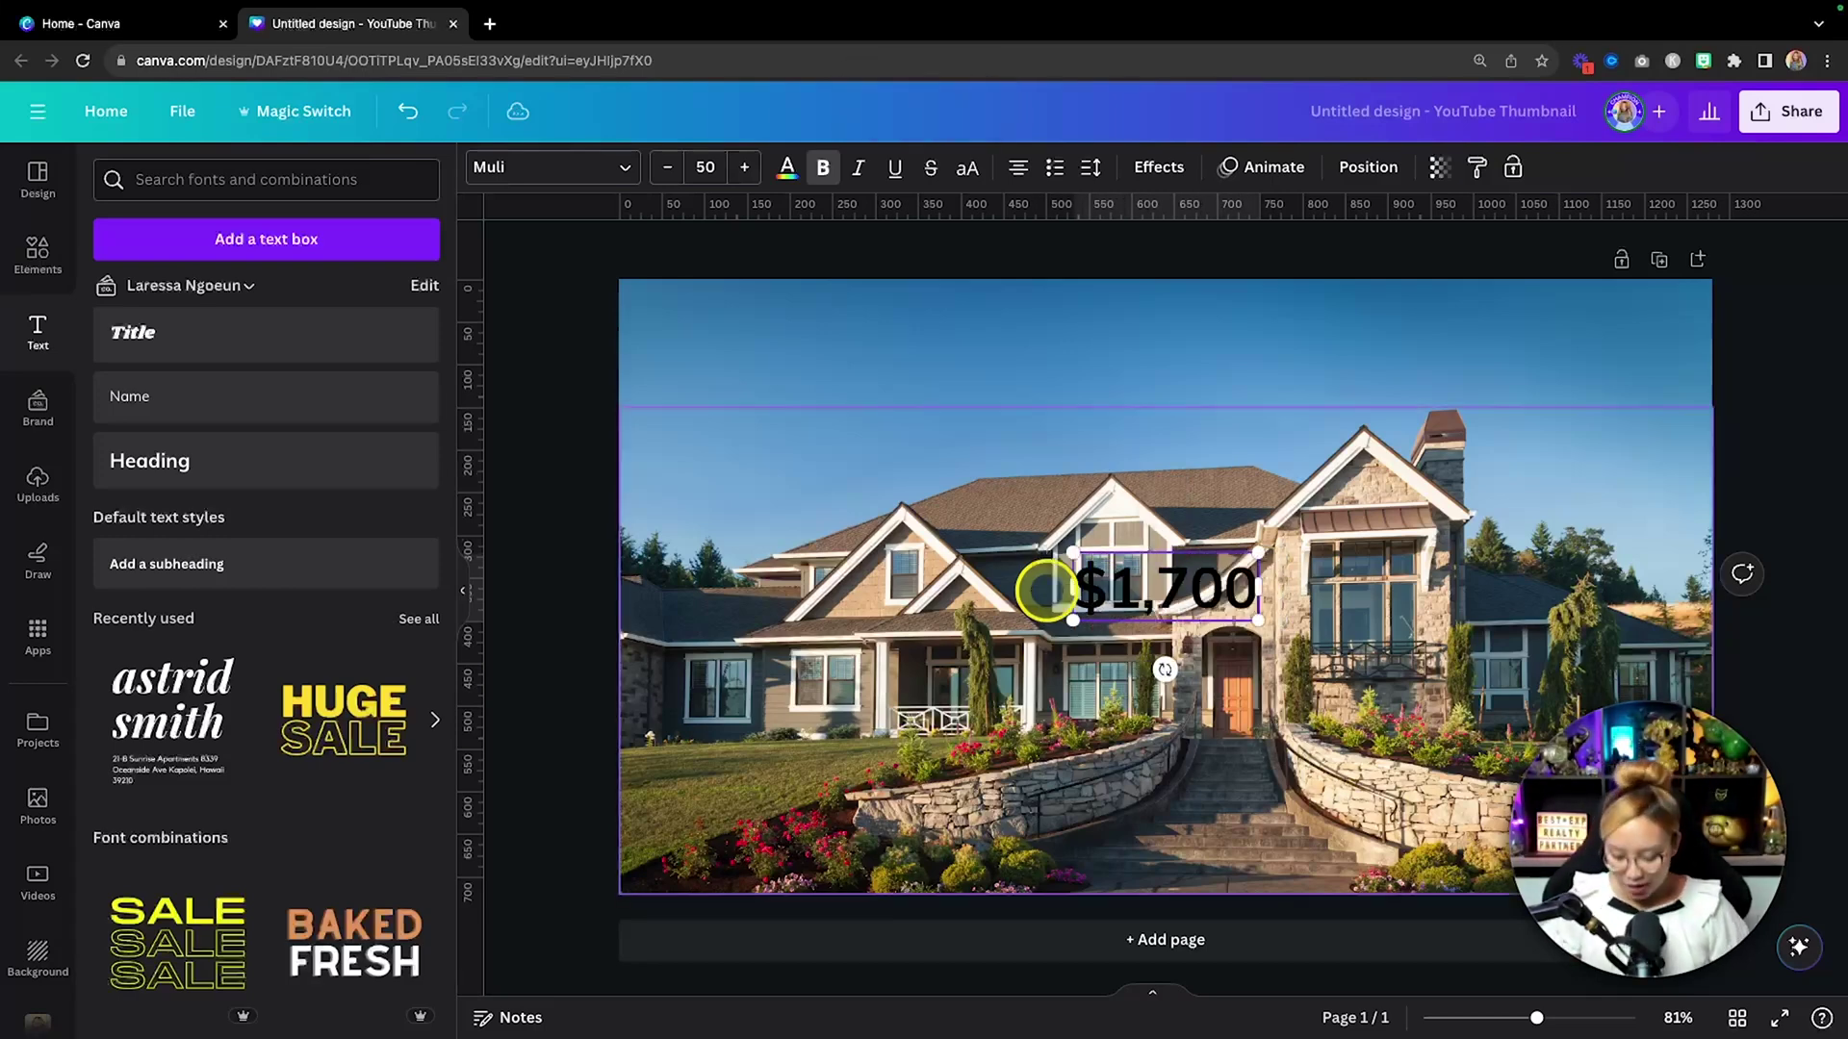
text(,000)
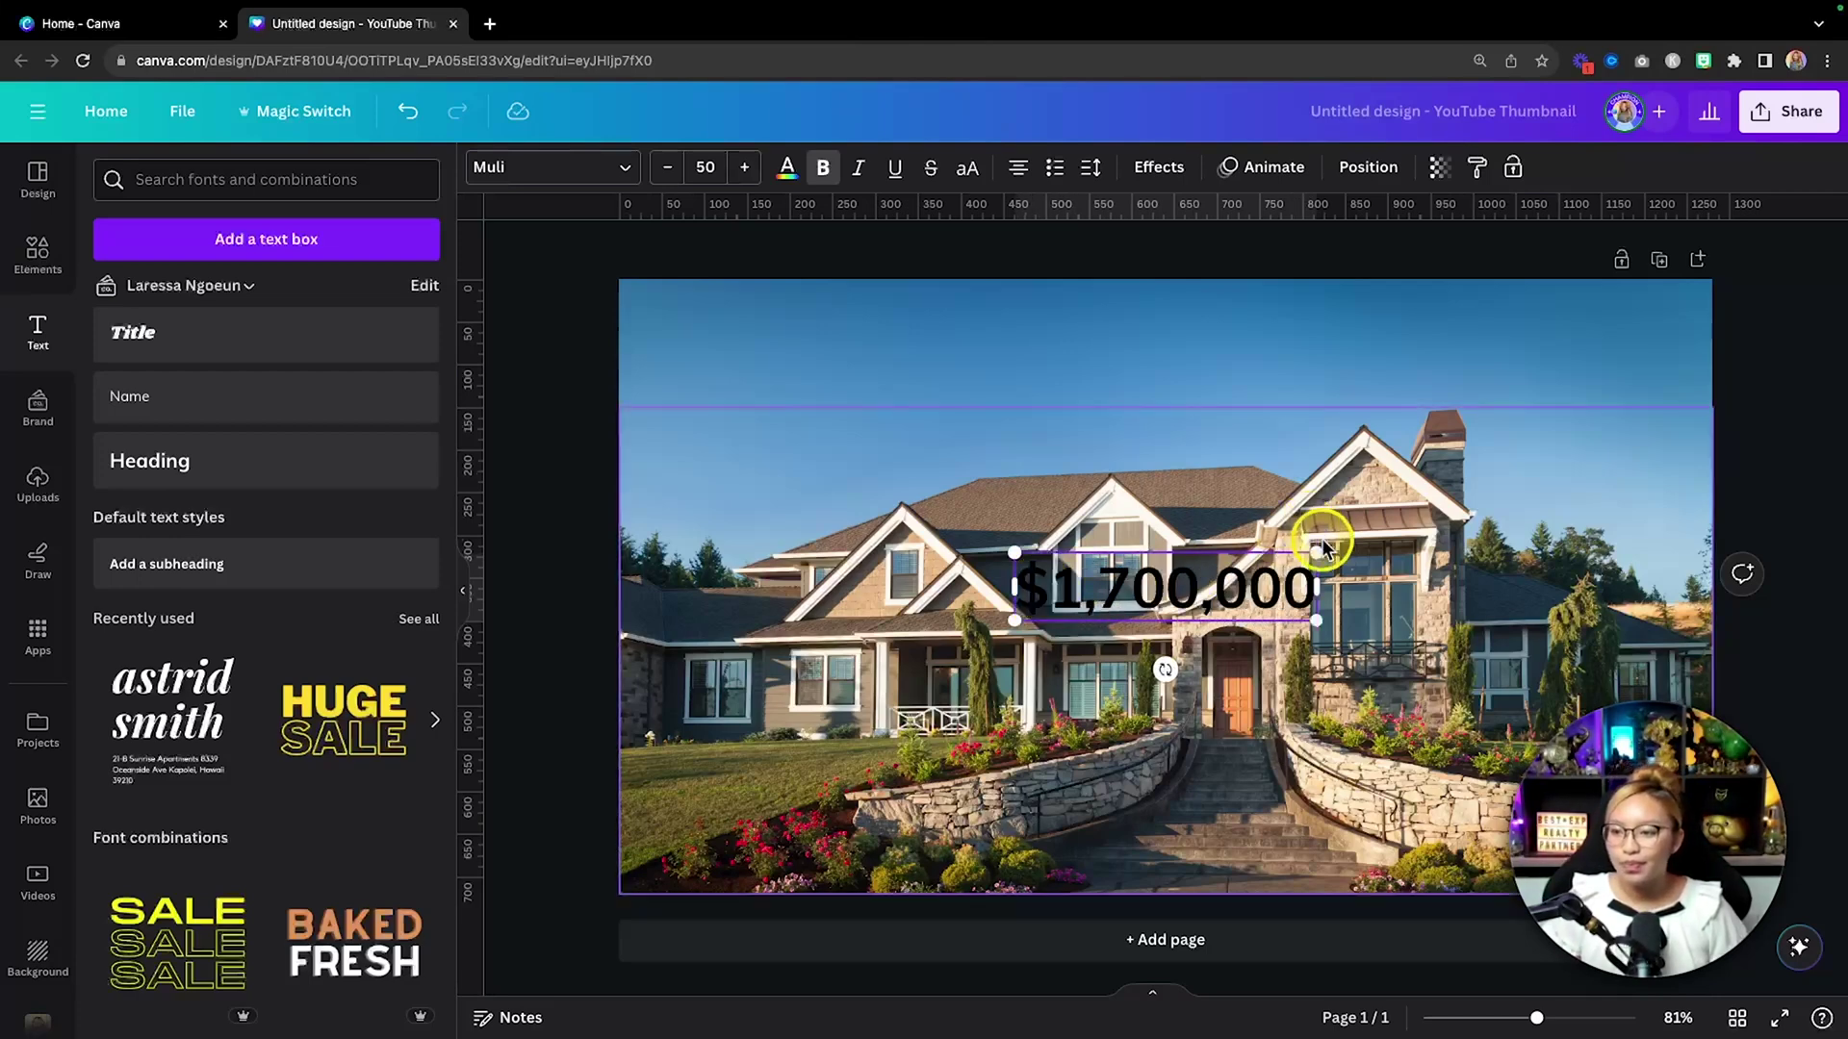
drag(1315, 550, 1761, 409)
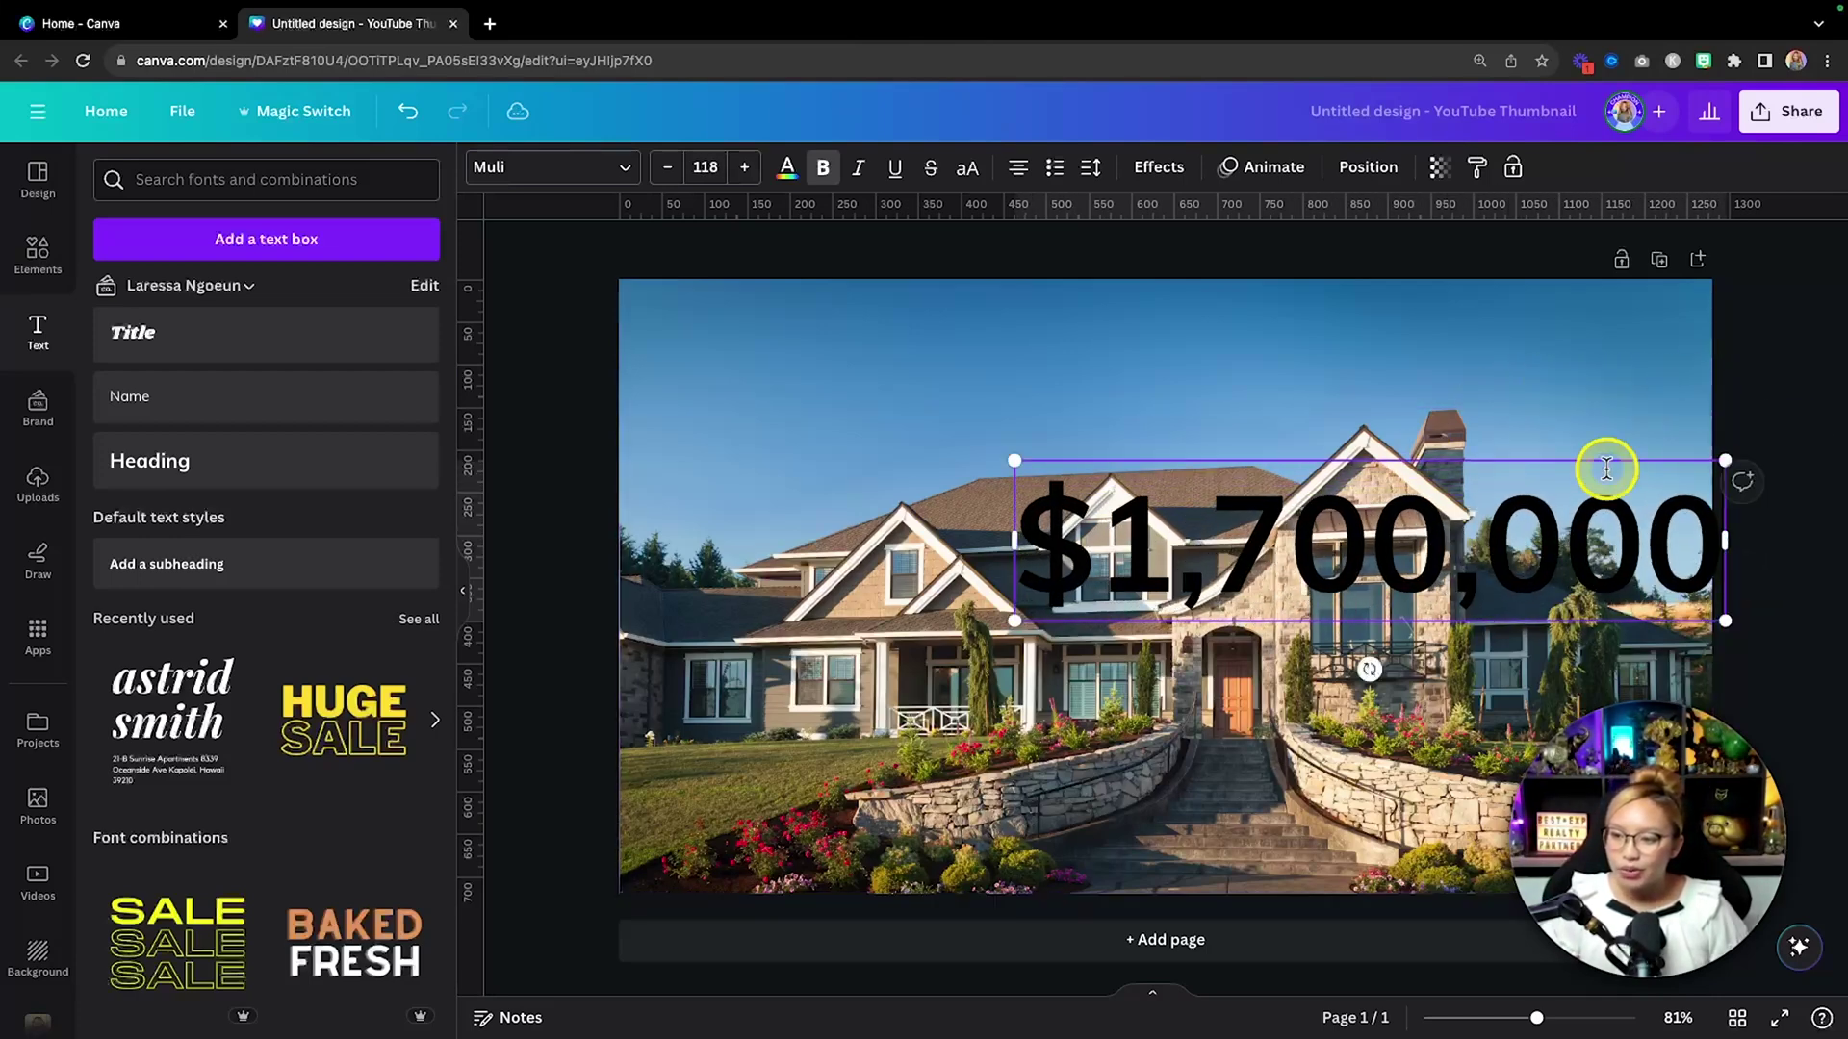
drag(1540, 544, 1367, 424)
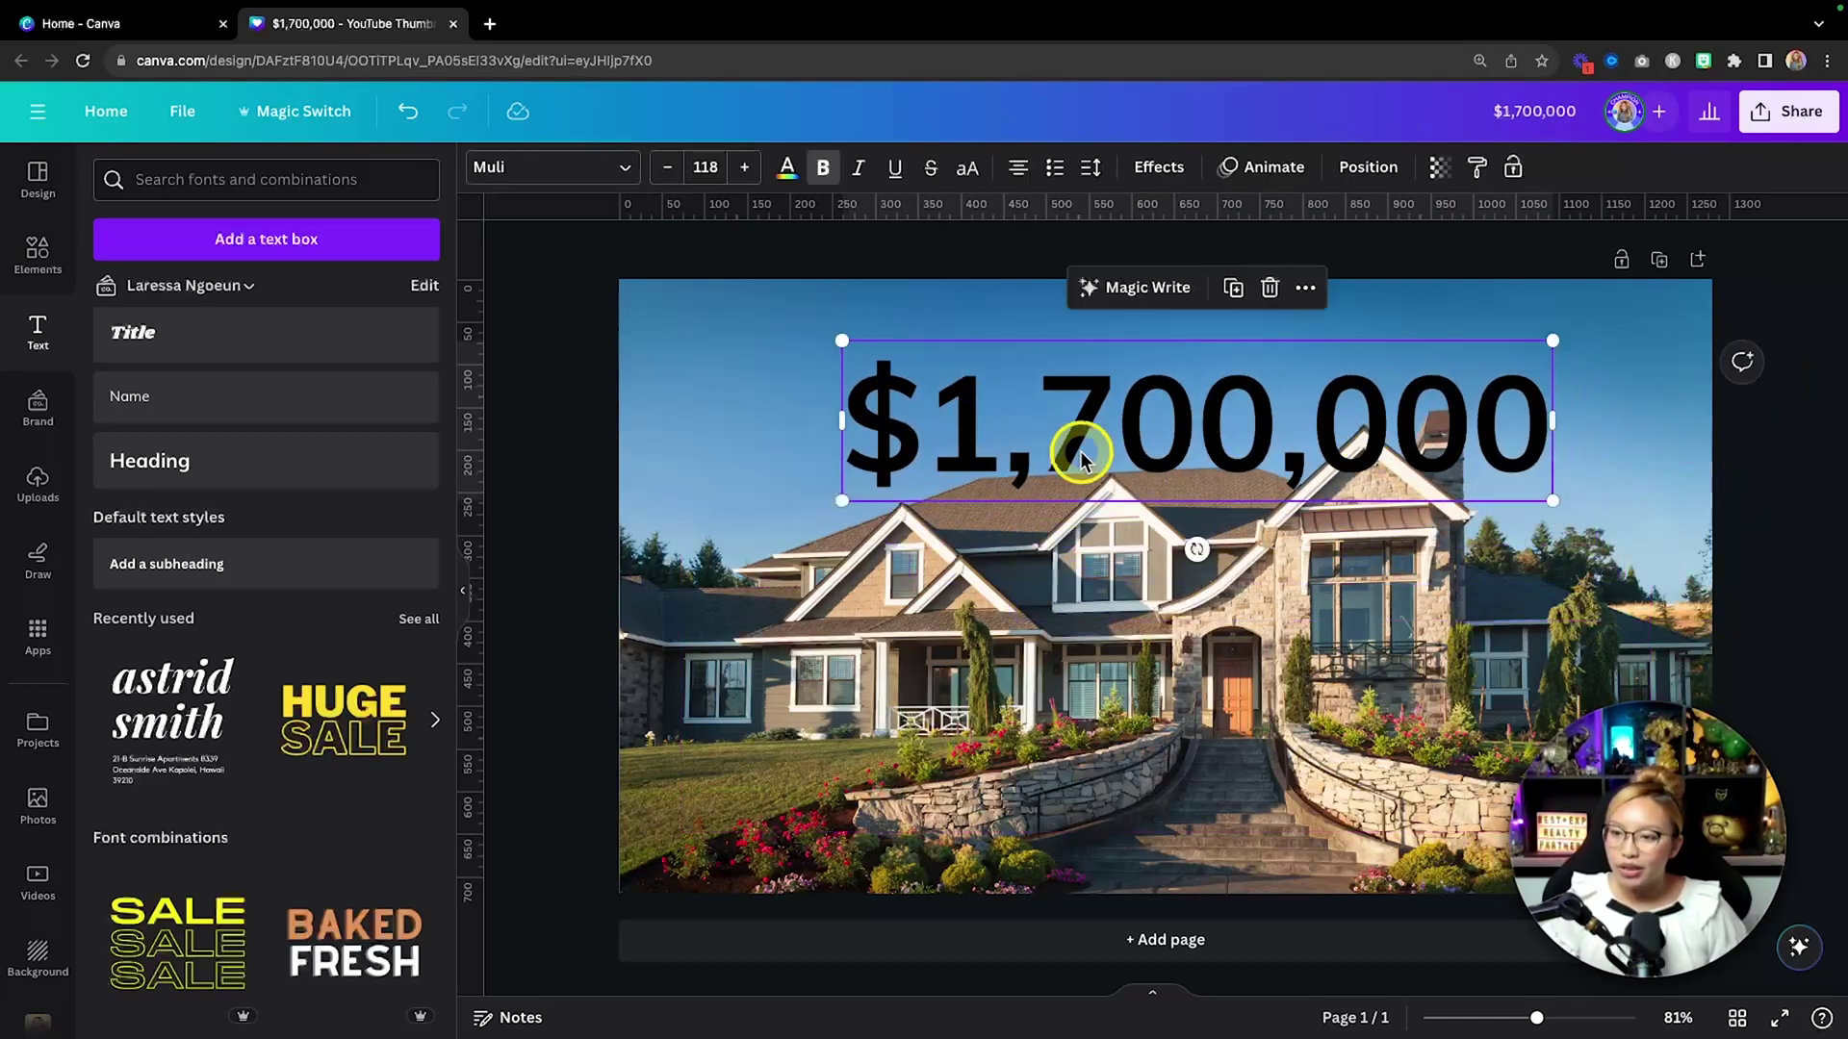
Turn the $1,700,000 headline white and search the fonts for 'bold'.
click(784, 171)
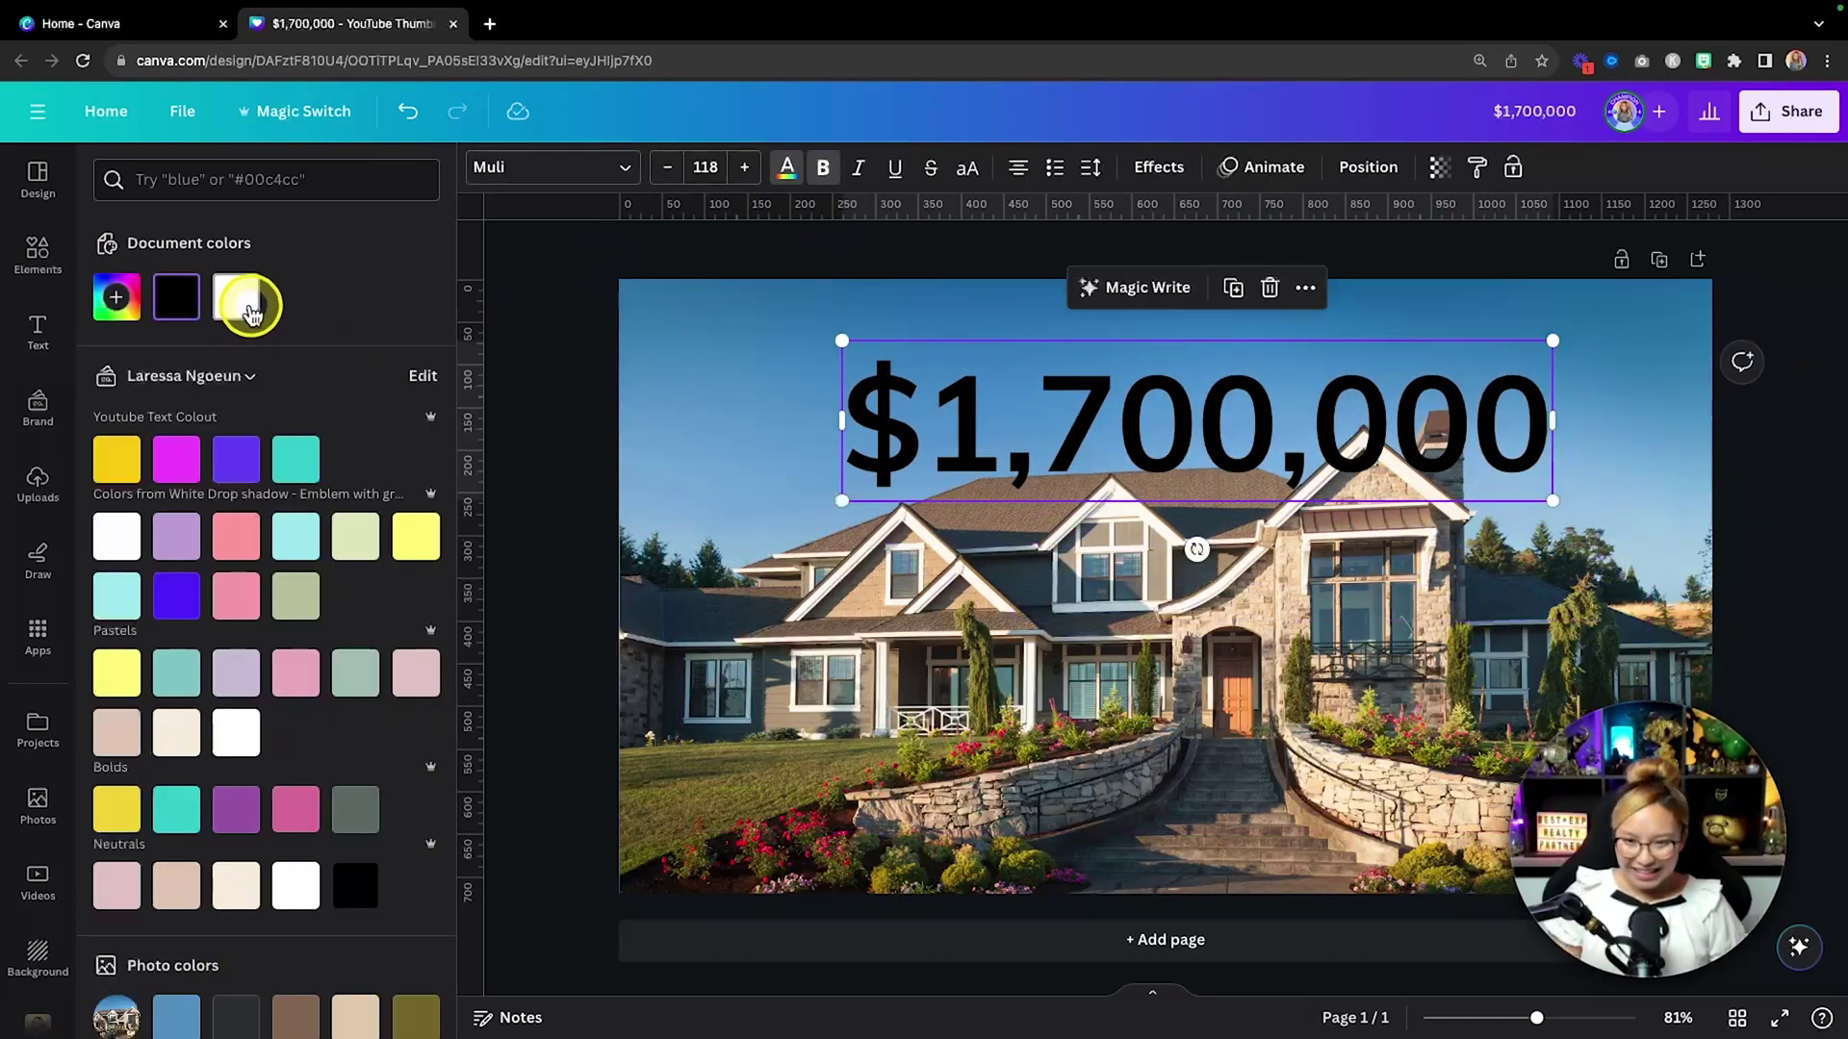
click(235, 297)
click(553, 173)
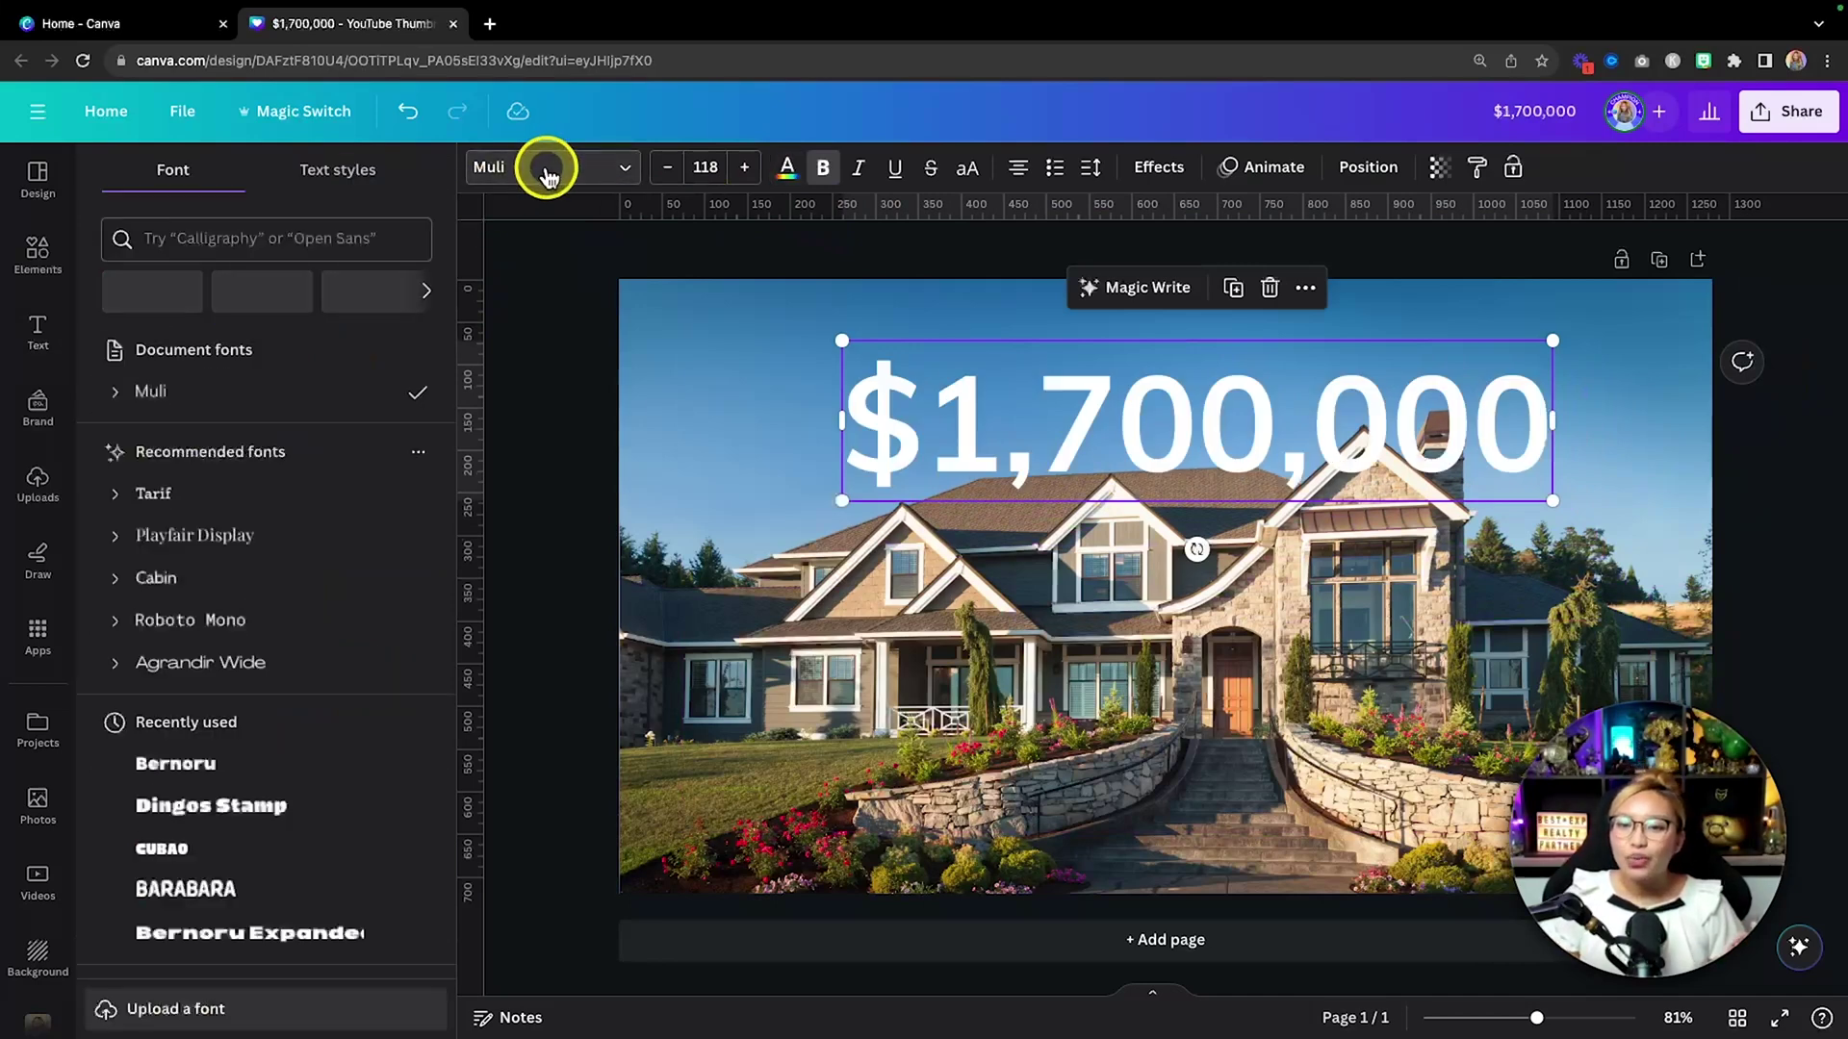
scroll(352, 433, down, 3)
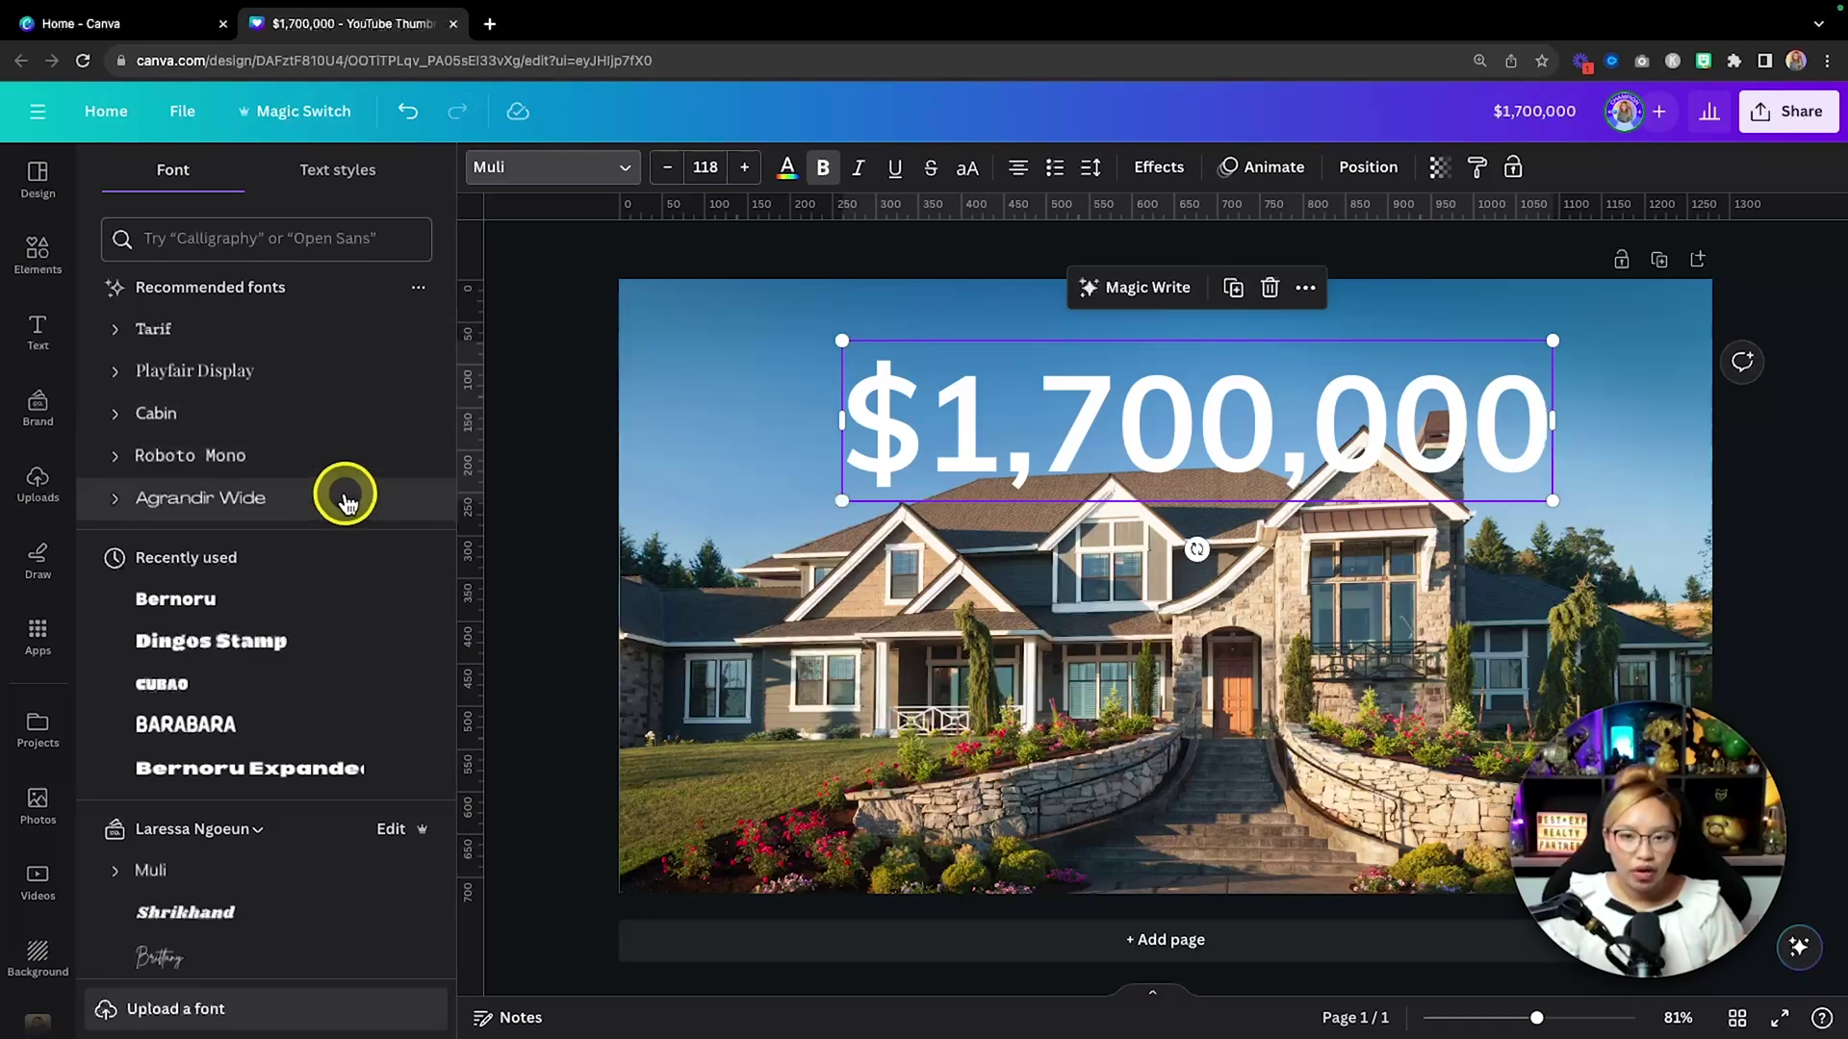
scroll(338, 495, up, 3)
scroll(258, 303, right, 5)
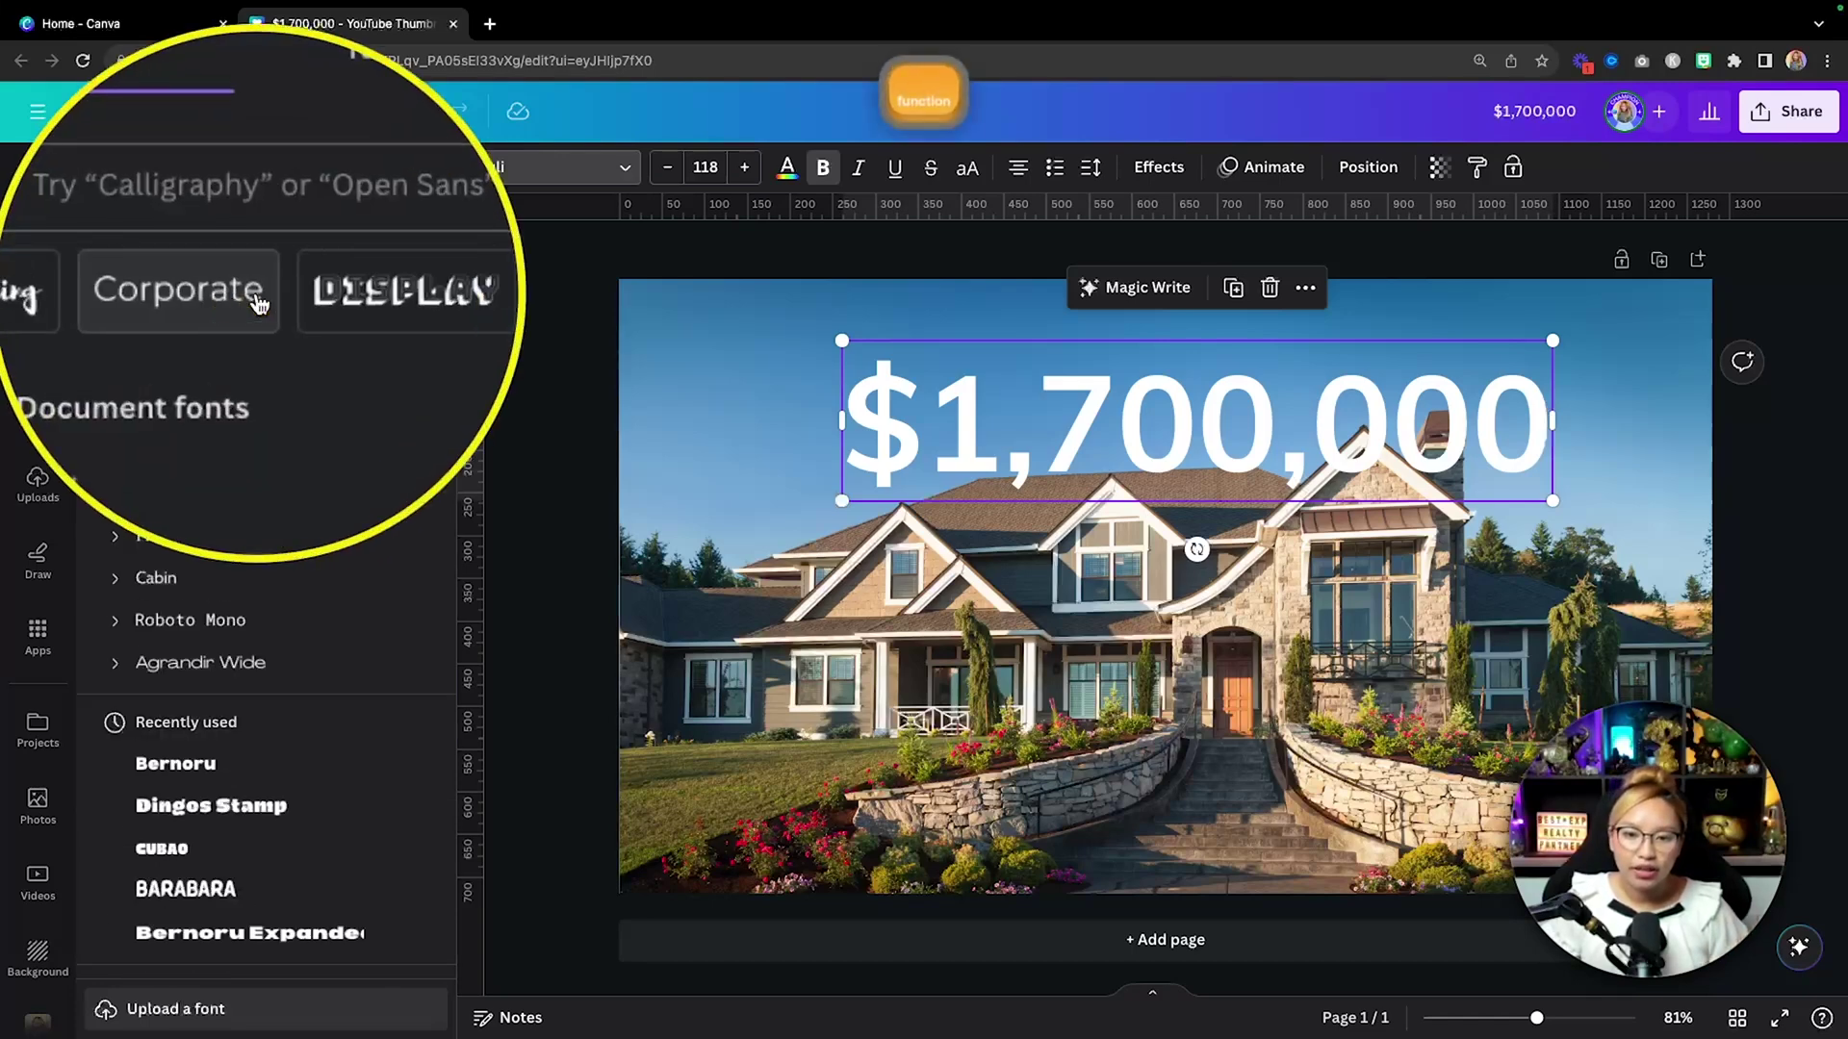
scroll(258, 303, left, 5)
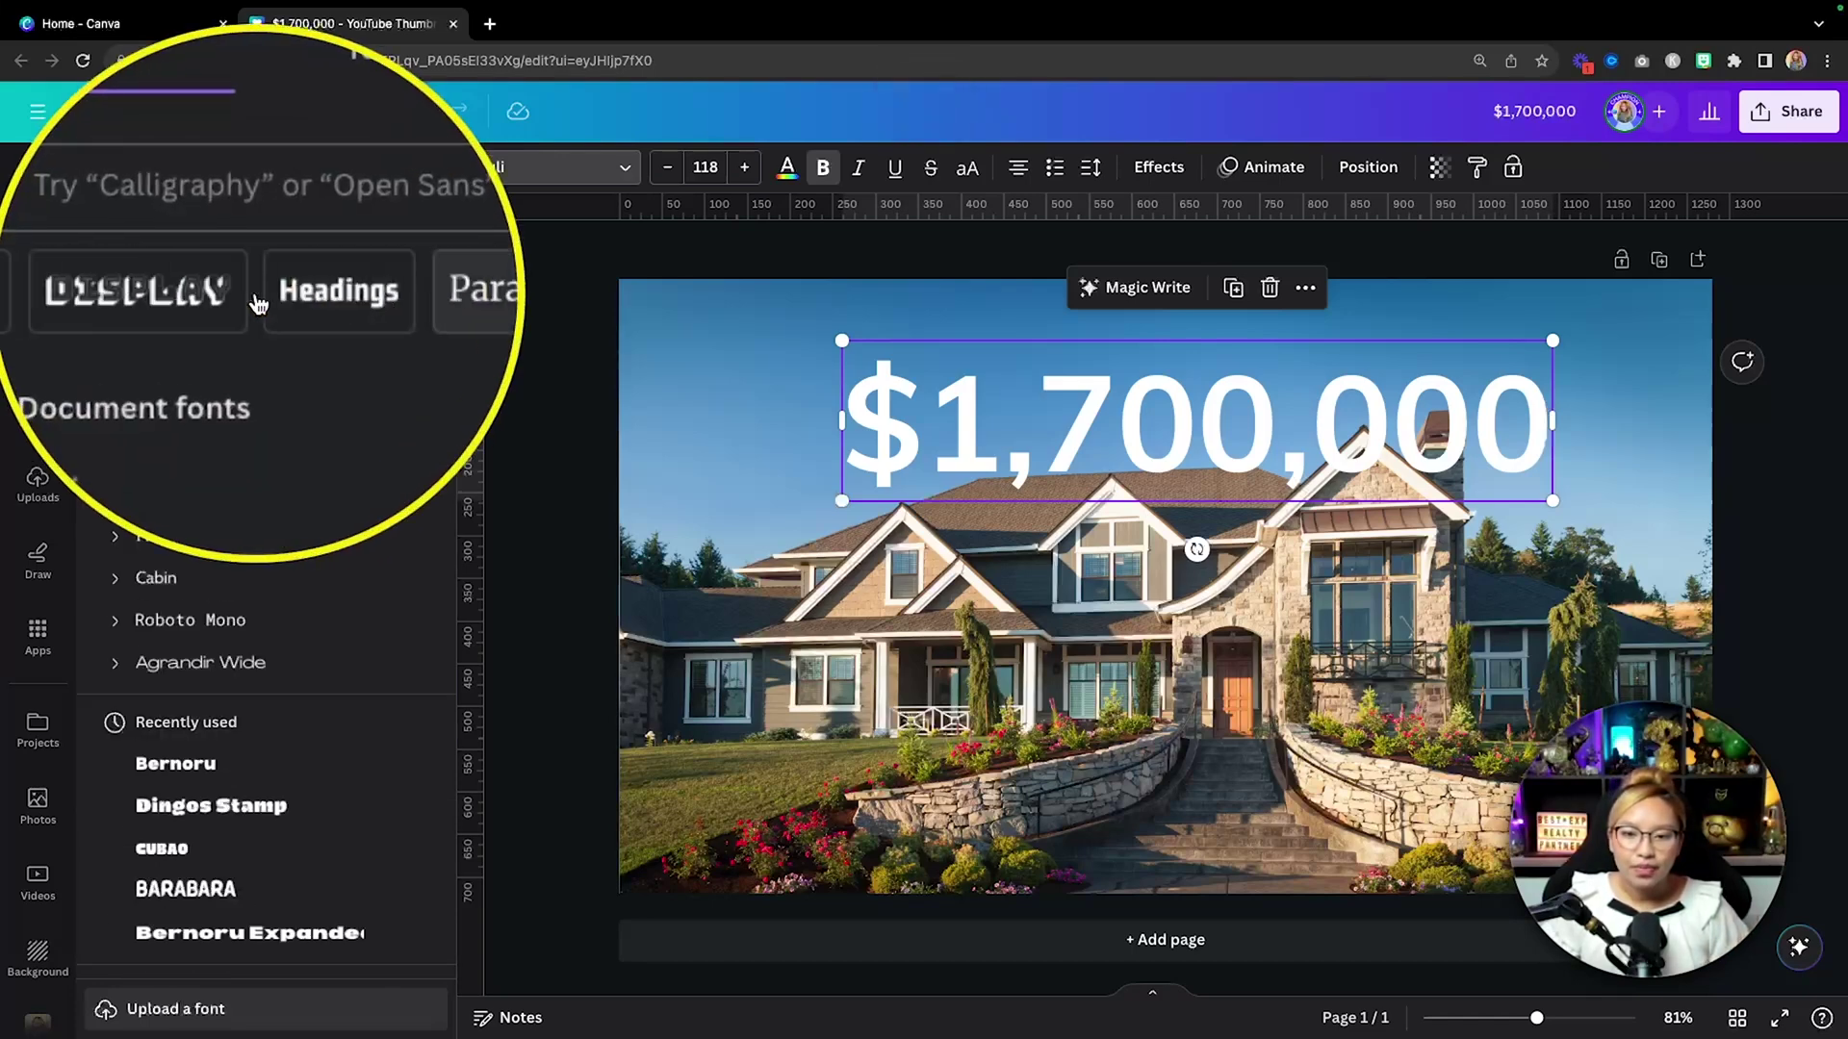
click(203, 240)
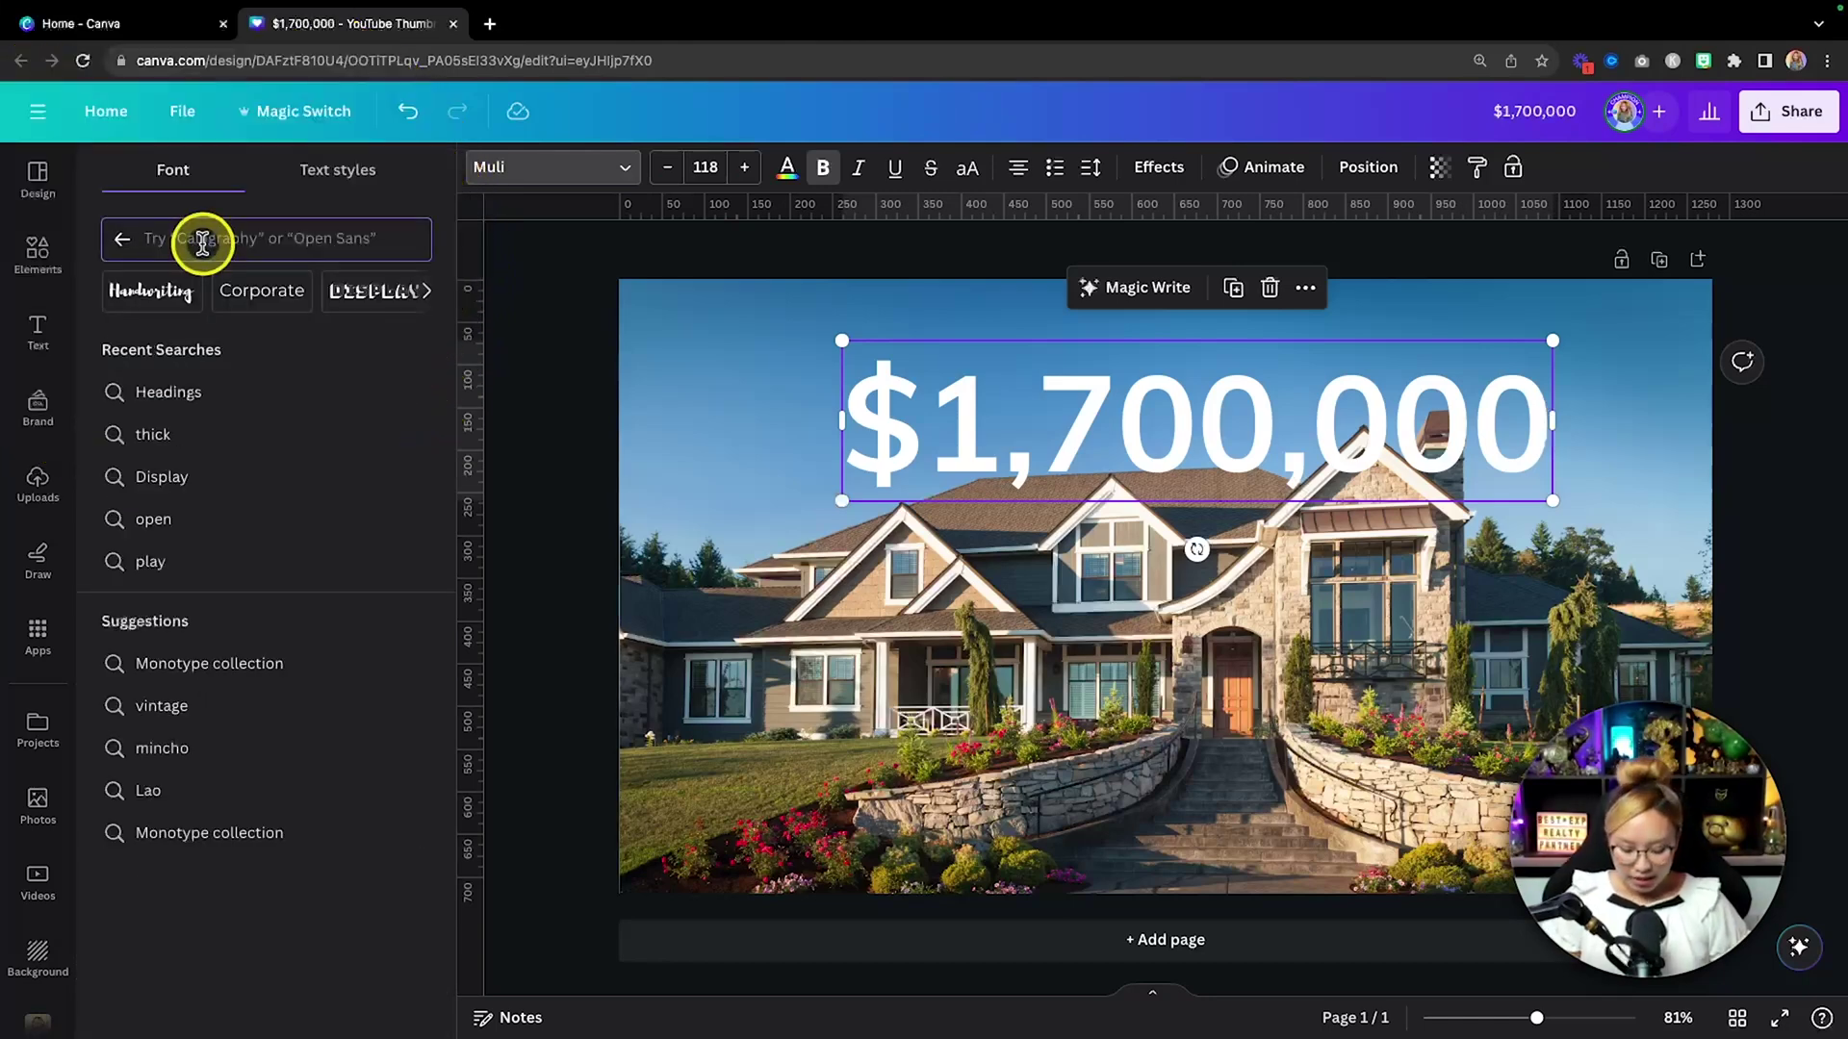
text(bold)
key(Return)
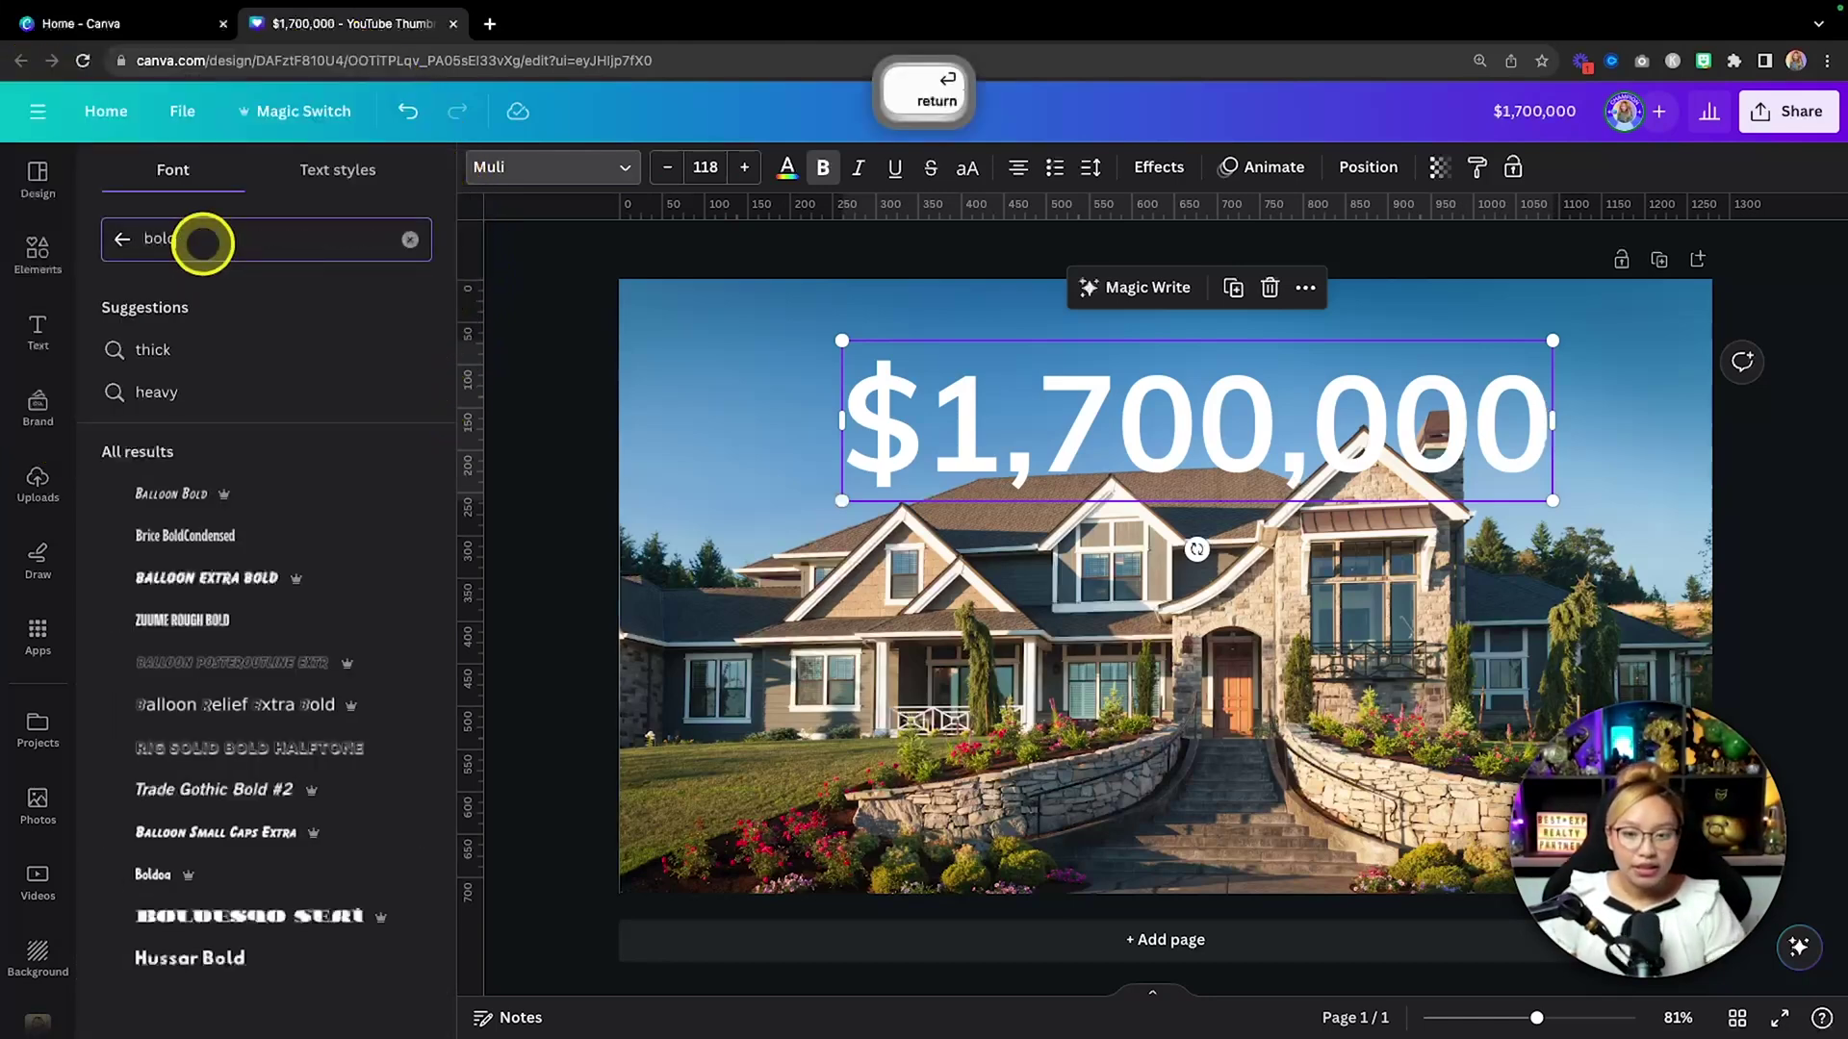
Set the headline in the Bernoru font from the font list.
scroll(322, 611, down, 5)
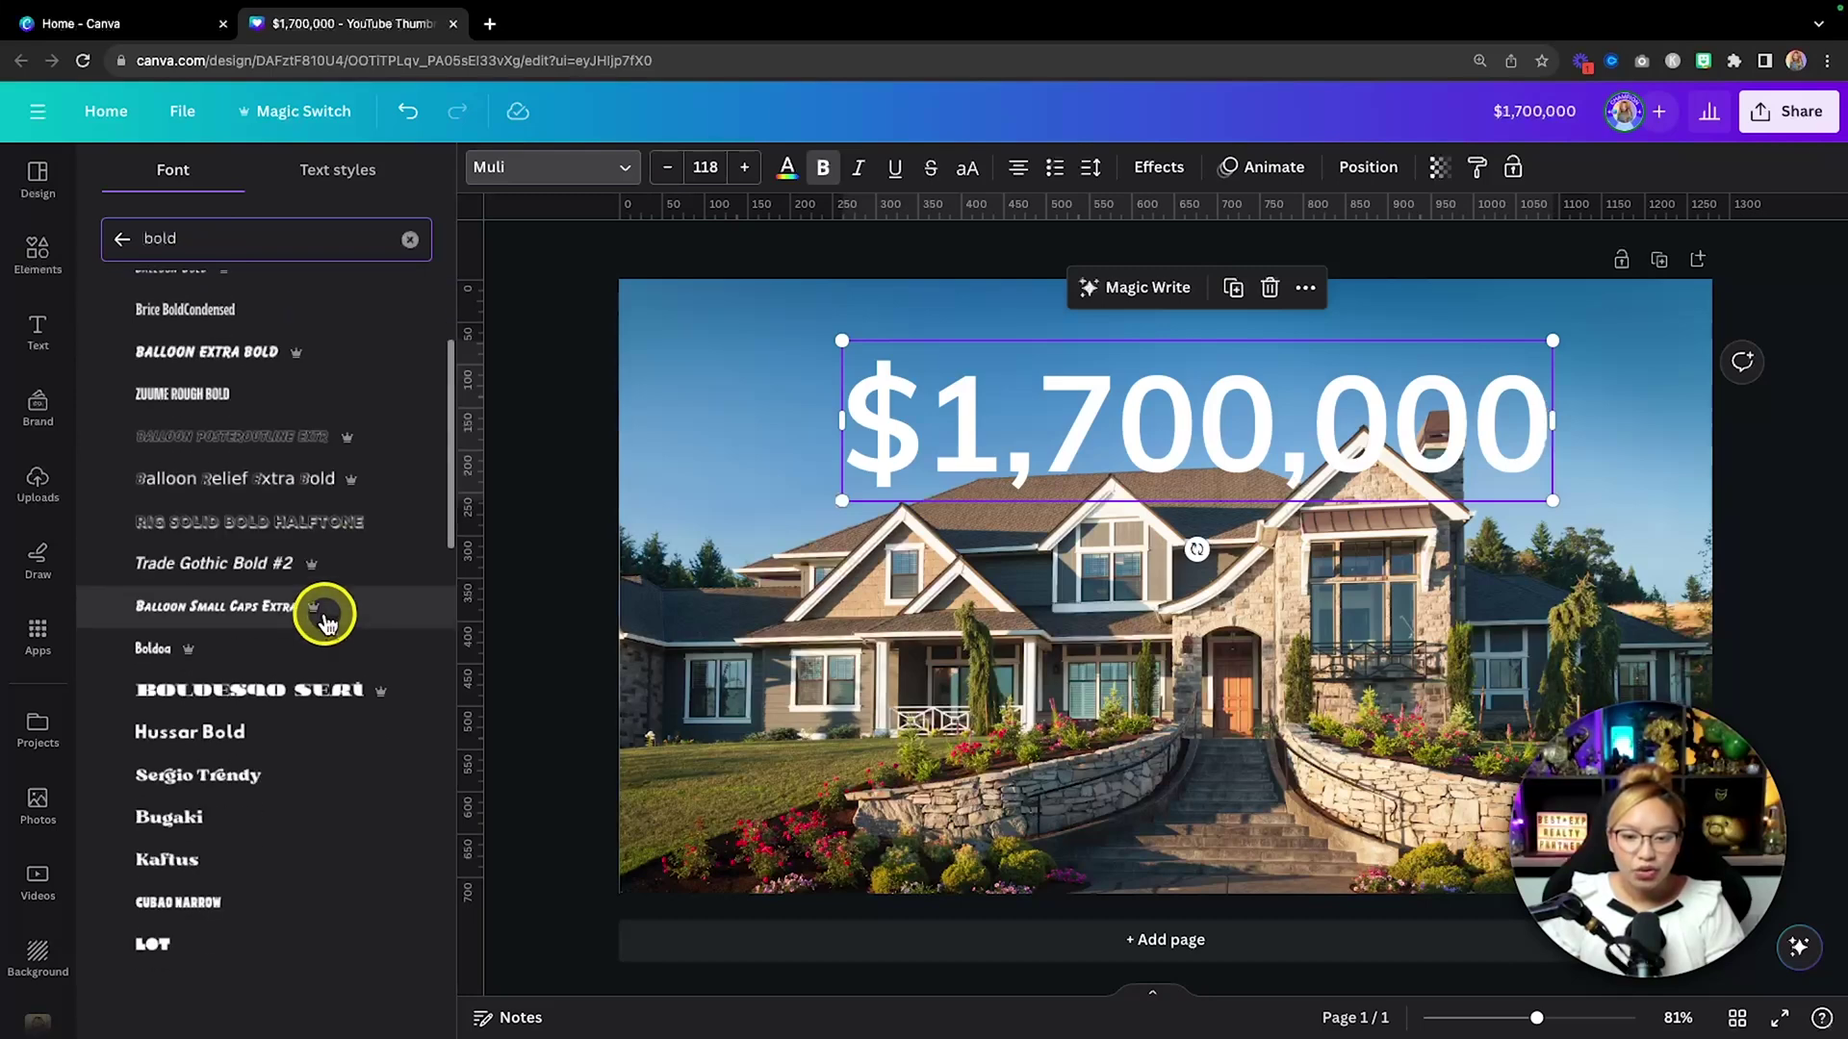
scroll(325, 624, up, 5)
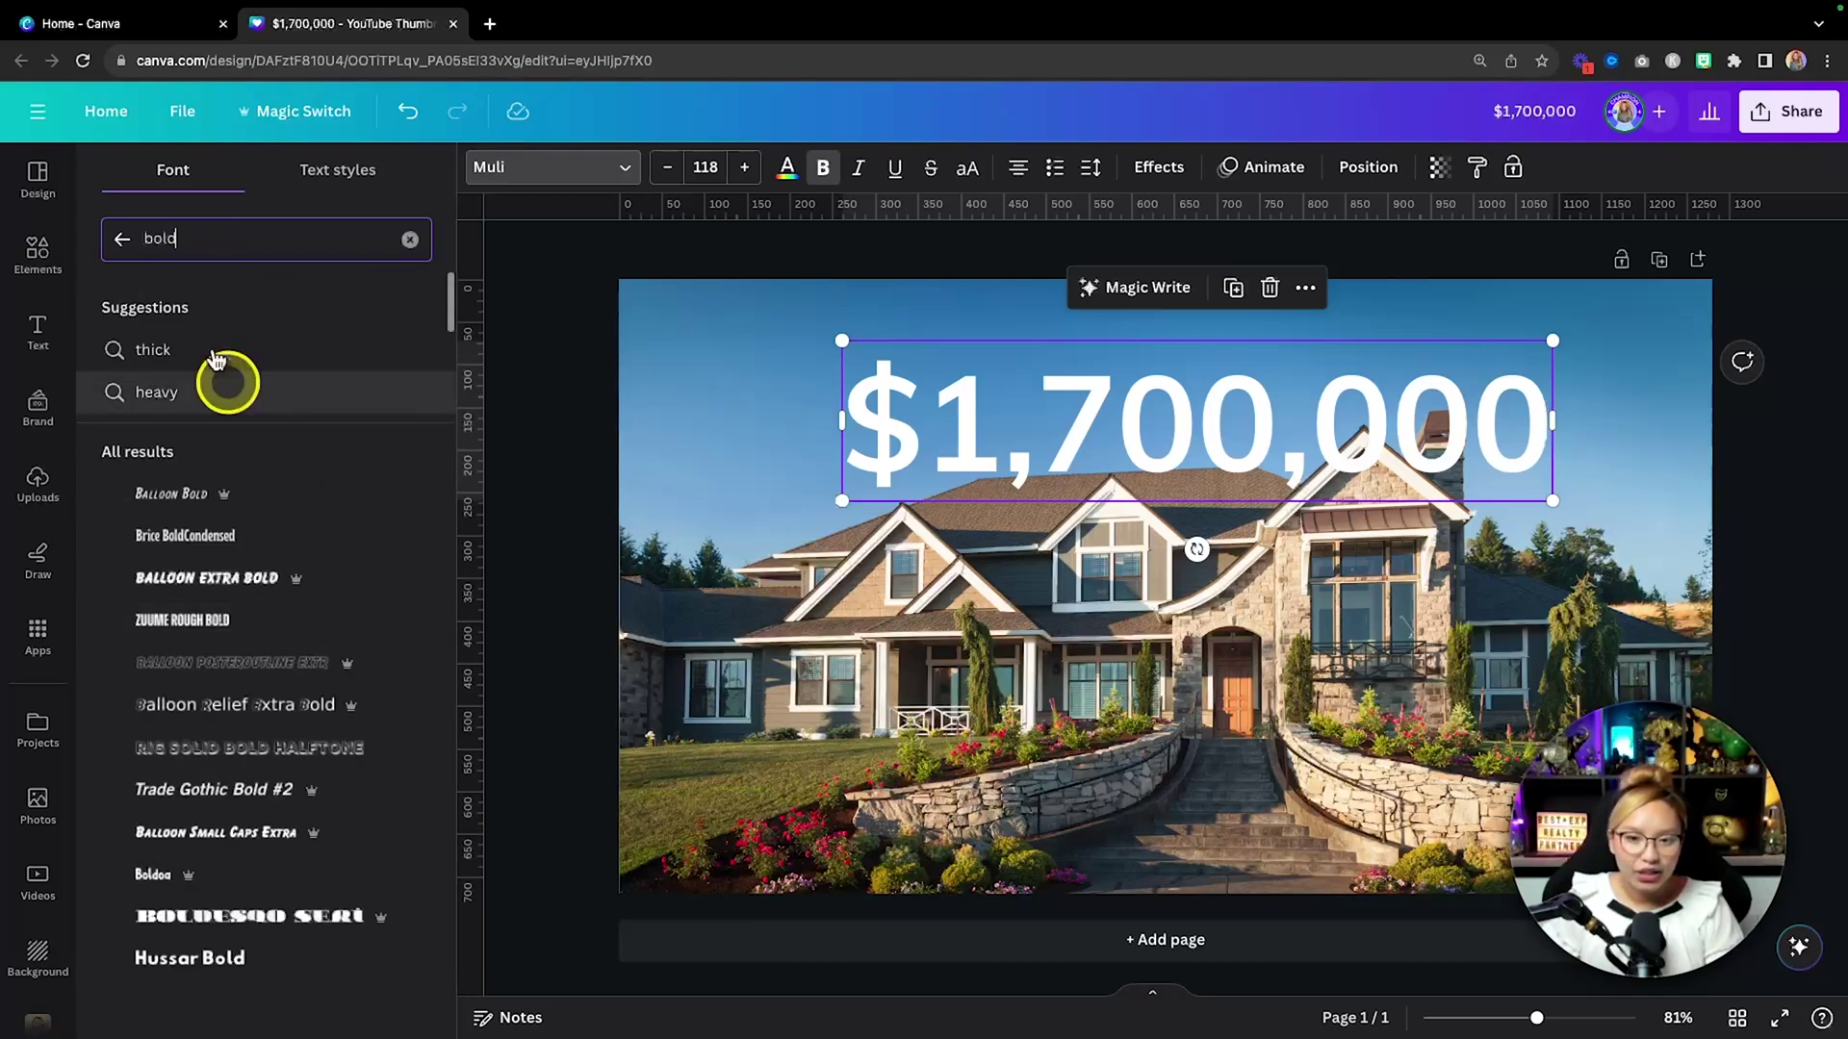
click(122, 238)
scroll(260, 472, down, 3)
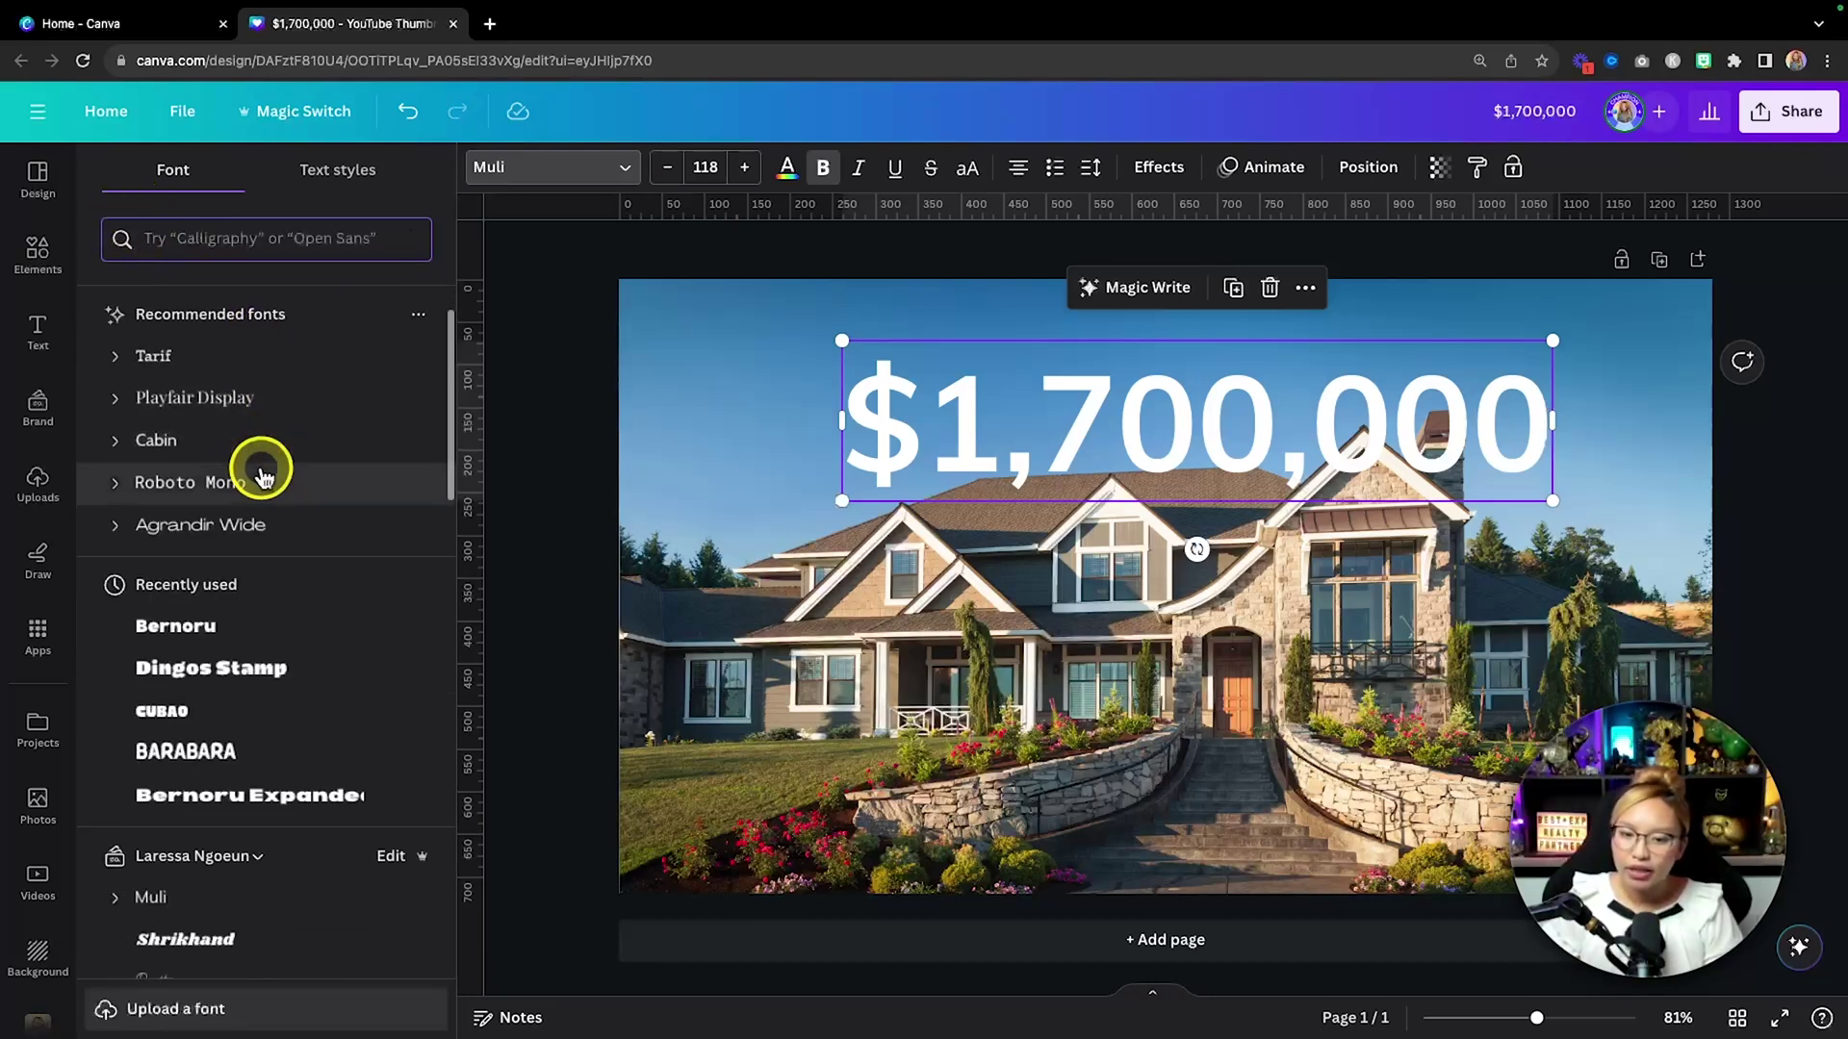
key(fn)
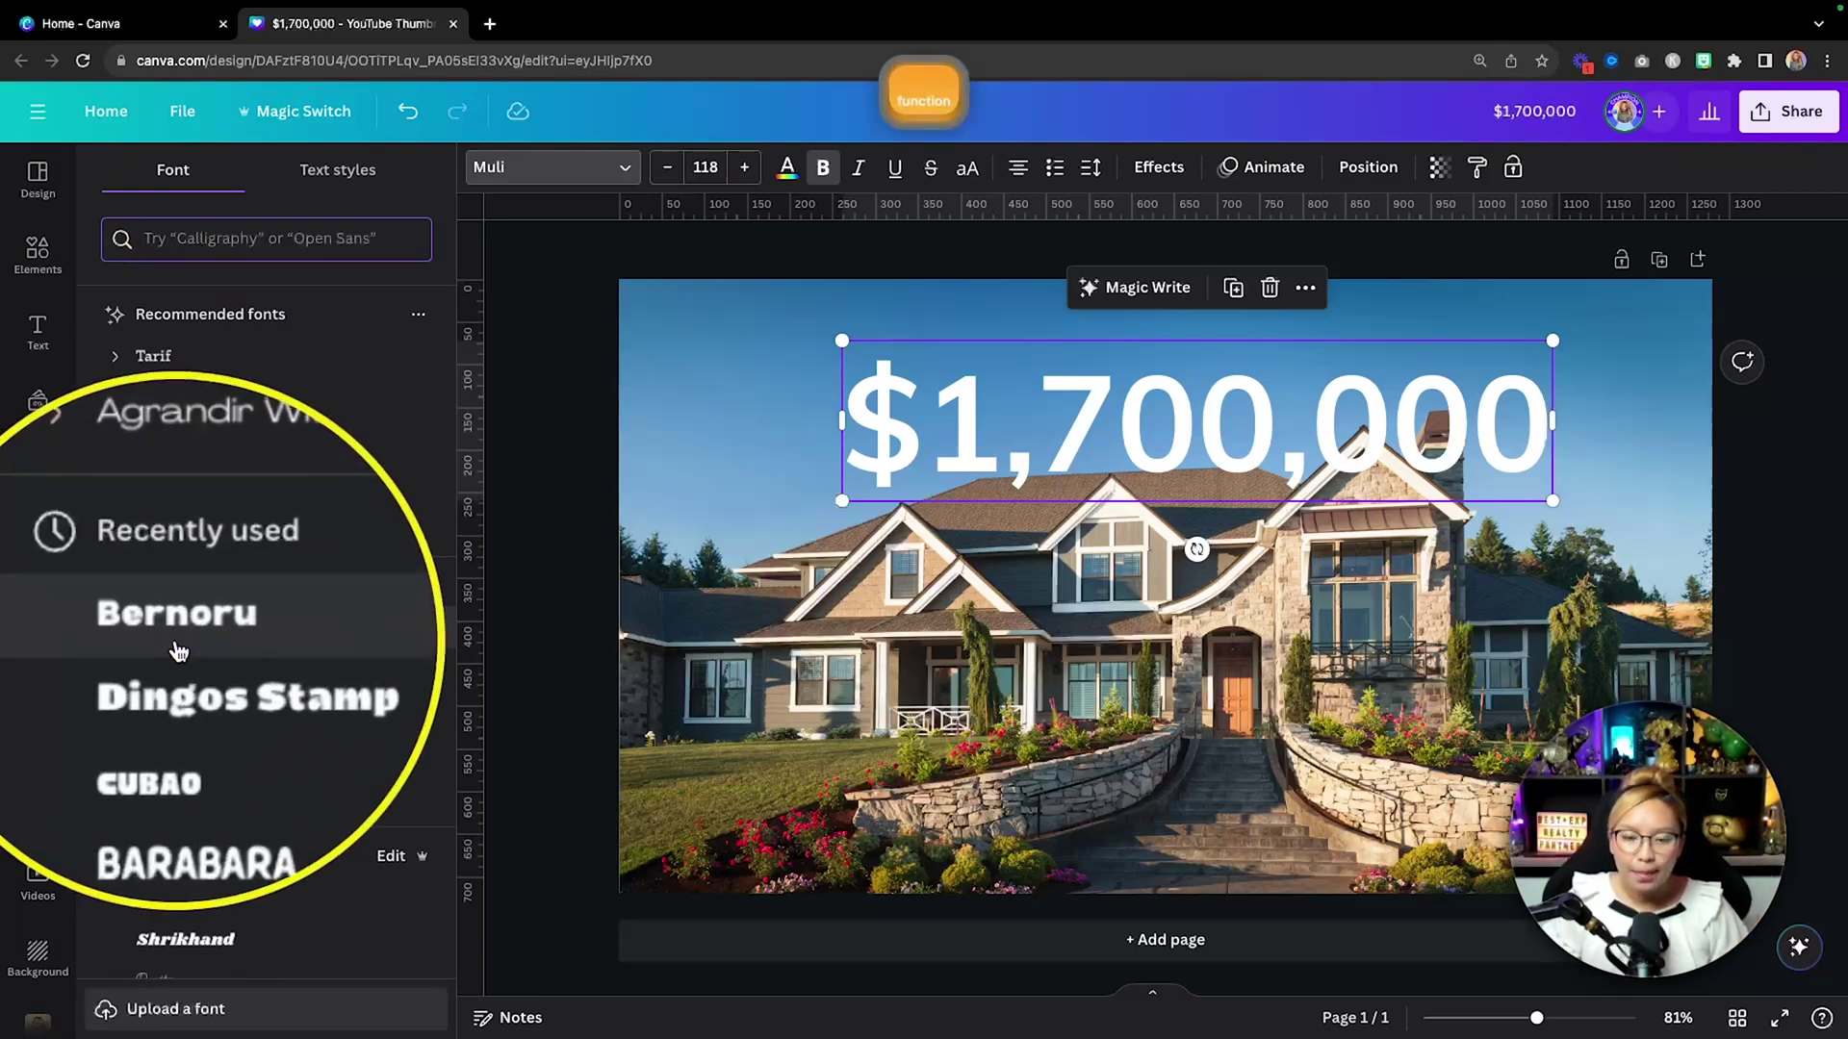
click(192, 640)
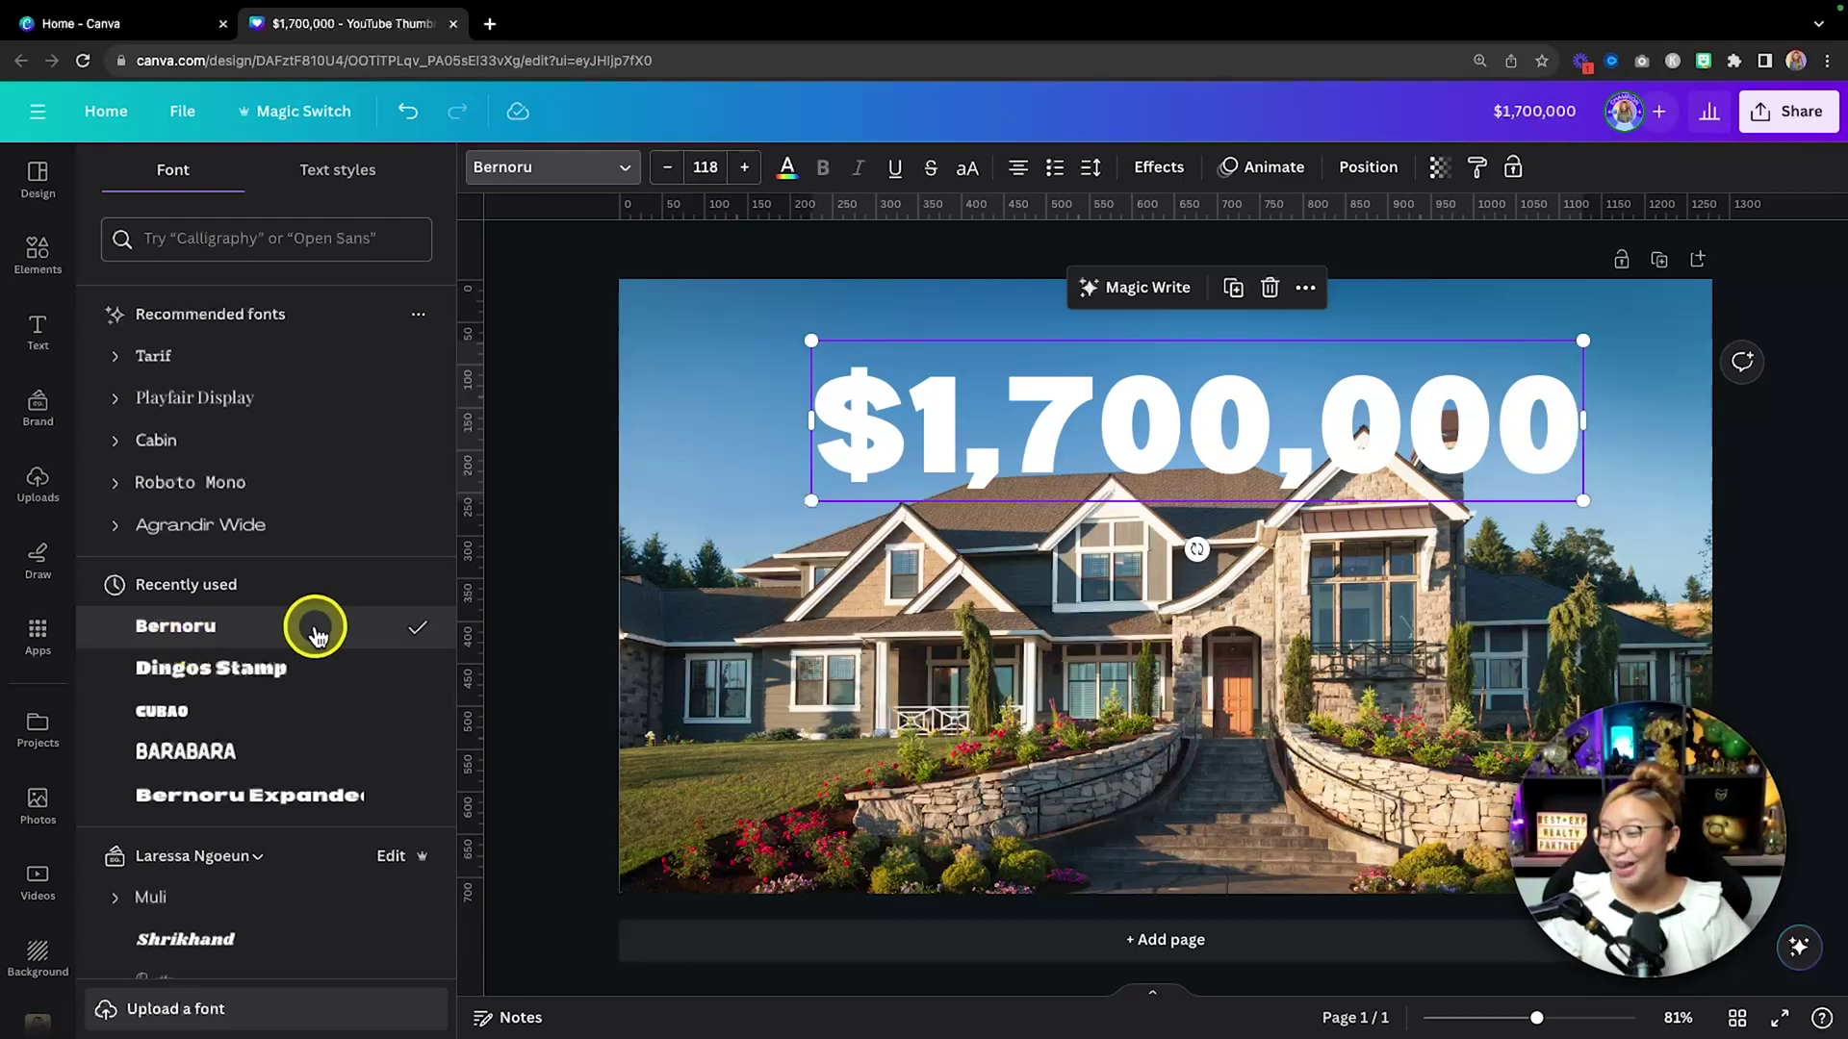
Enlarge the headline to size 156 and move it up near the top of the photo.
drag(809, 501, 690, 574)
drag(678, 582, 679, 582)
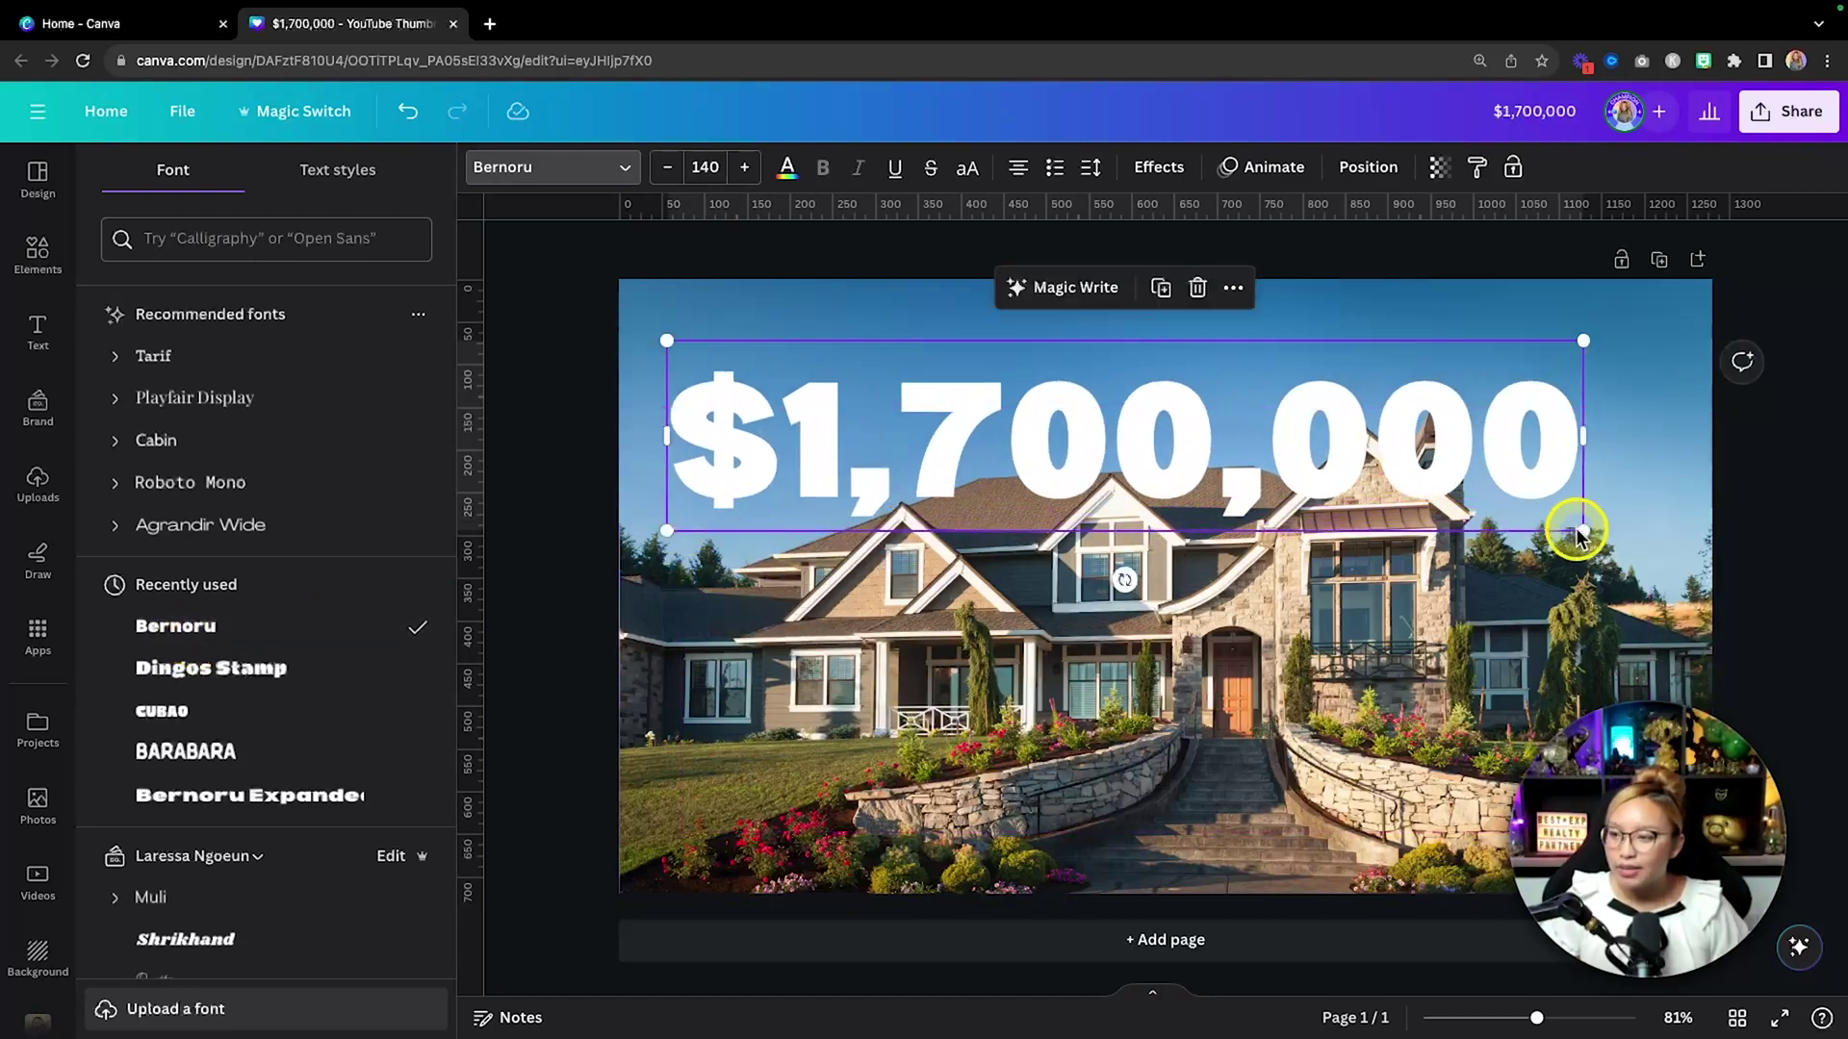
drag(1594, 532, 1698, 556)
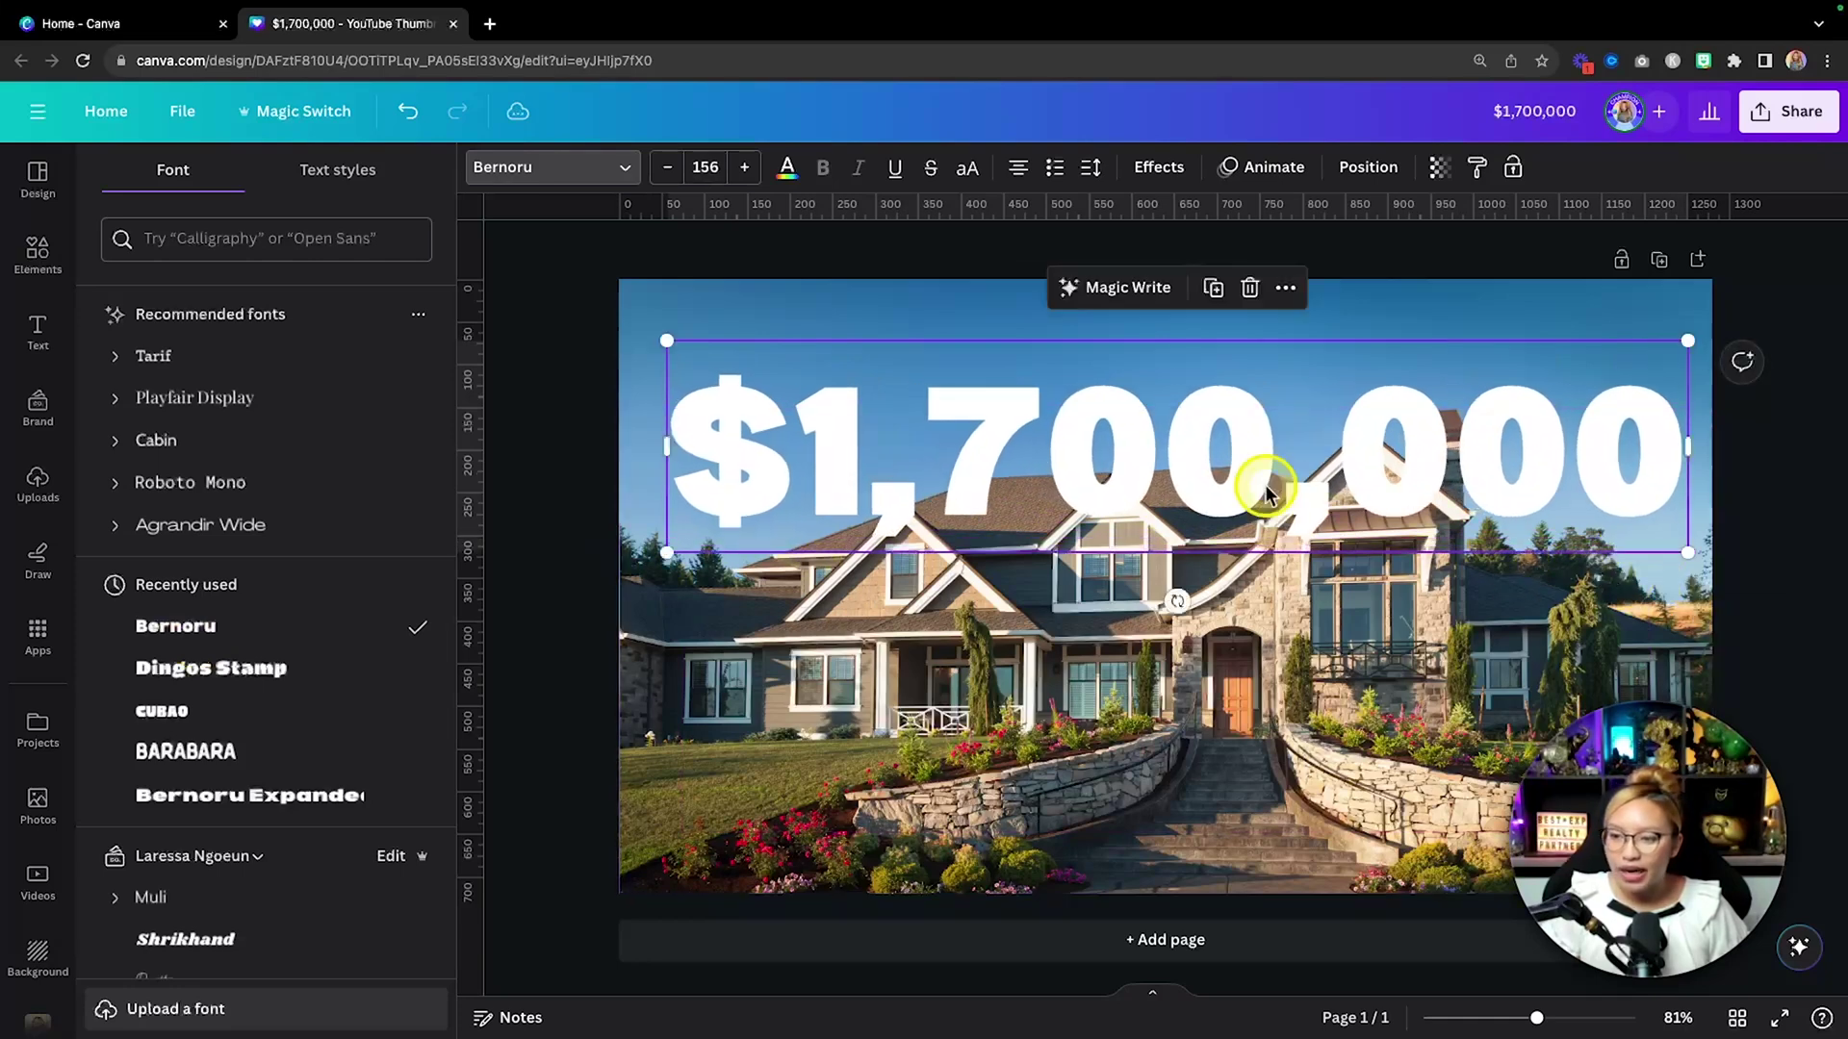
click(1764, 589)
drag(1395, 466, 1278, 443)
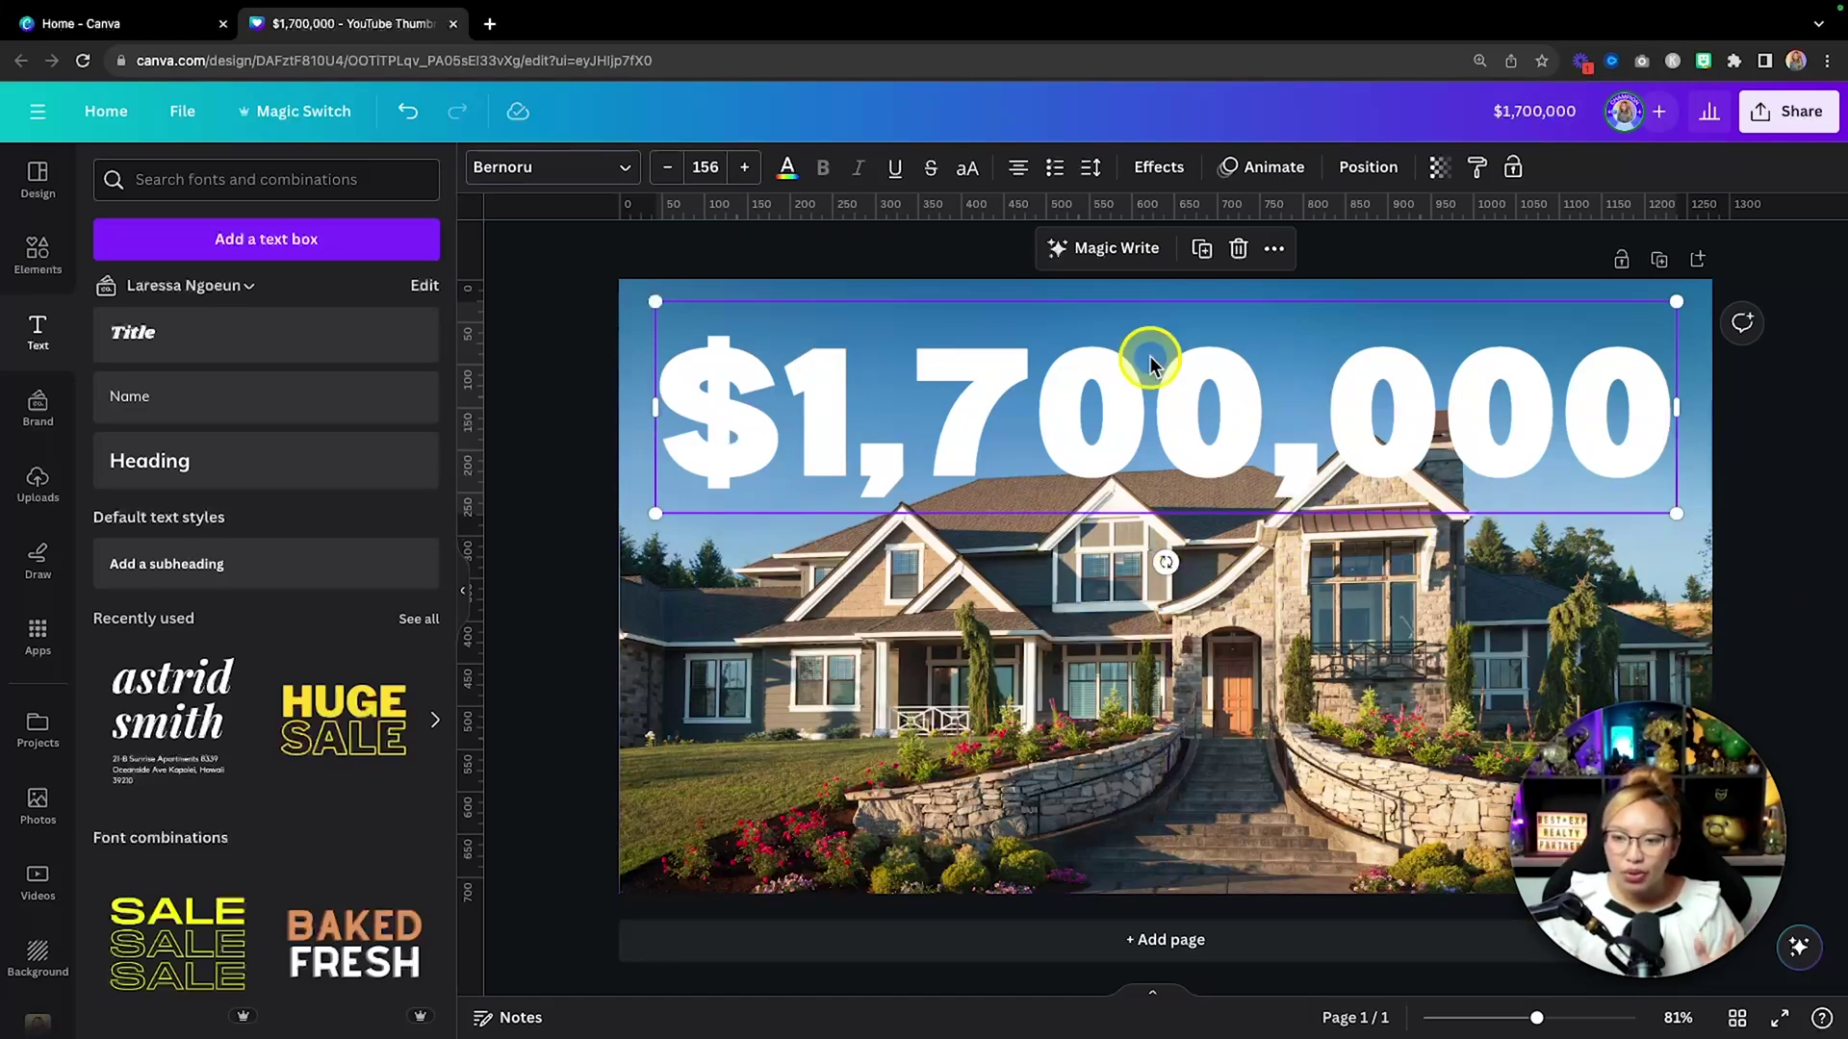
Add a Shadow effect to the headline with a custom black #000000 colour.
click(1163, 171)
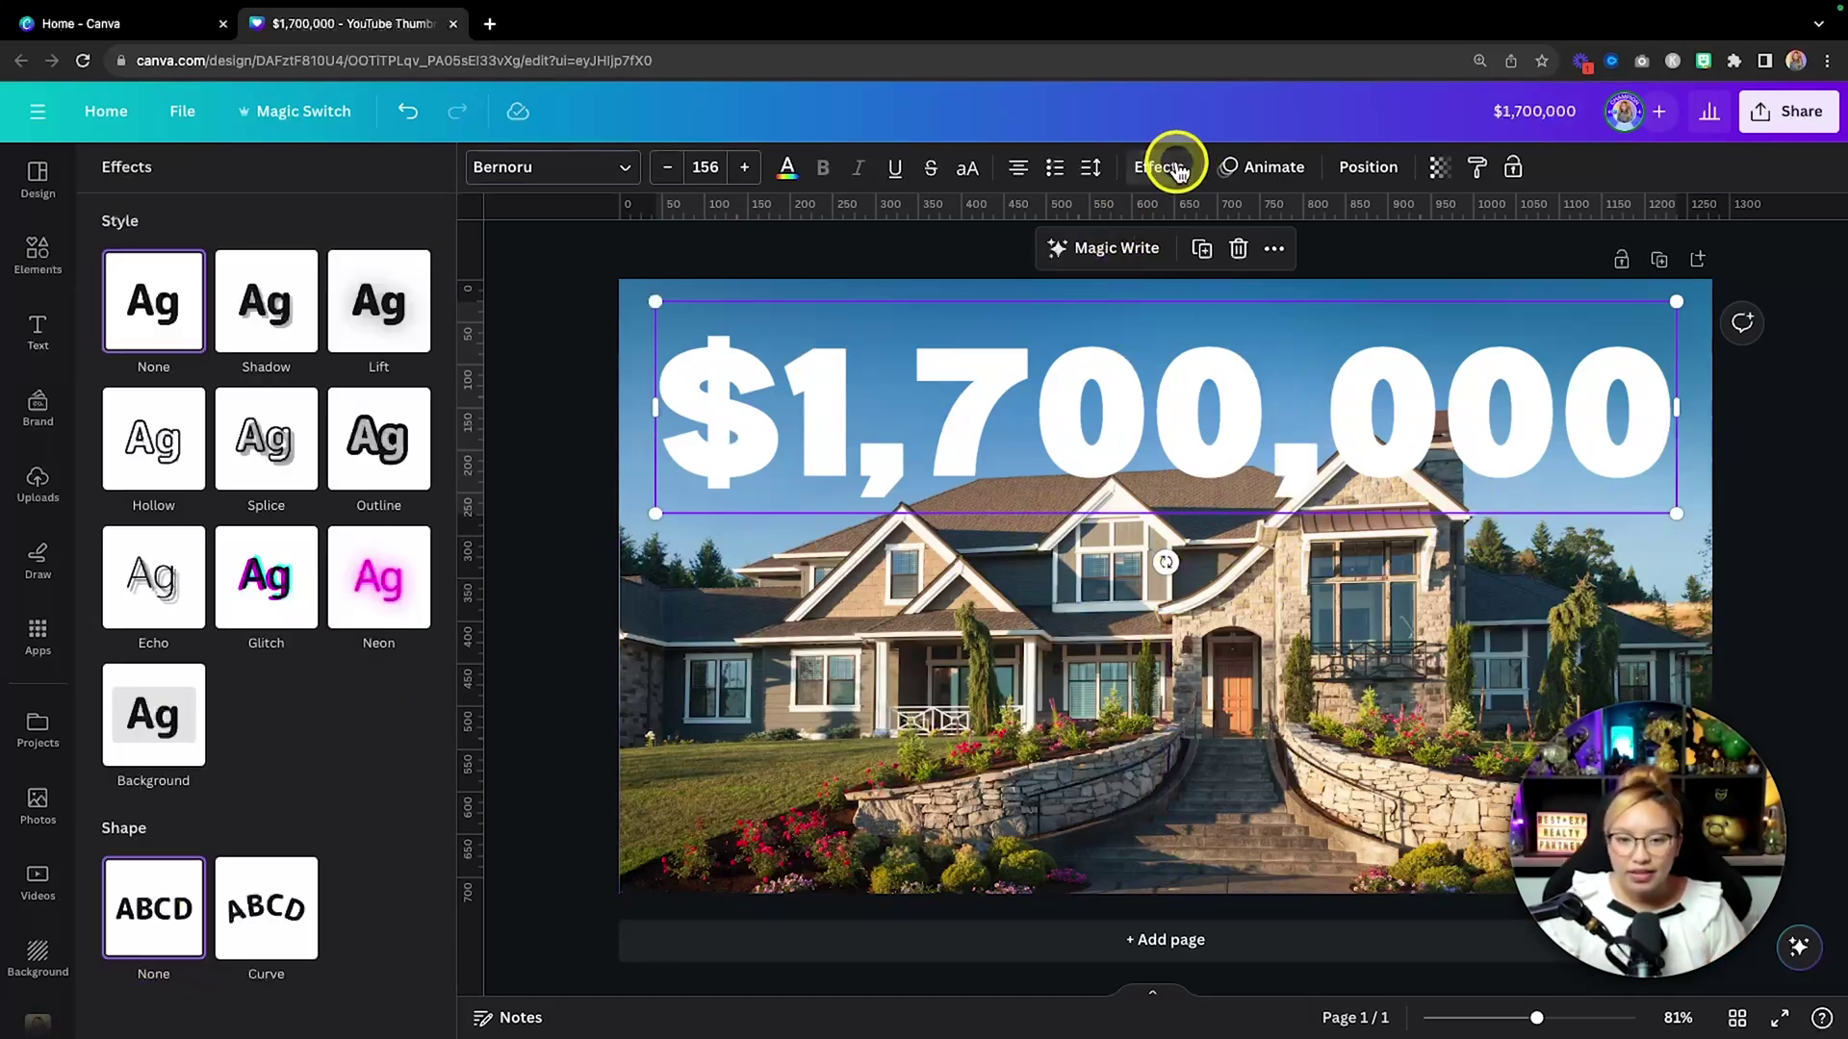
click(266, 306)
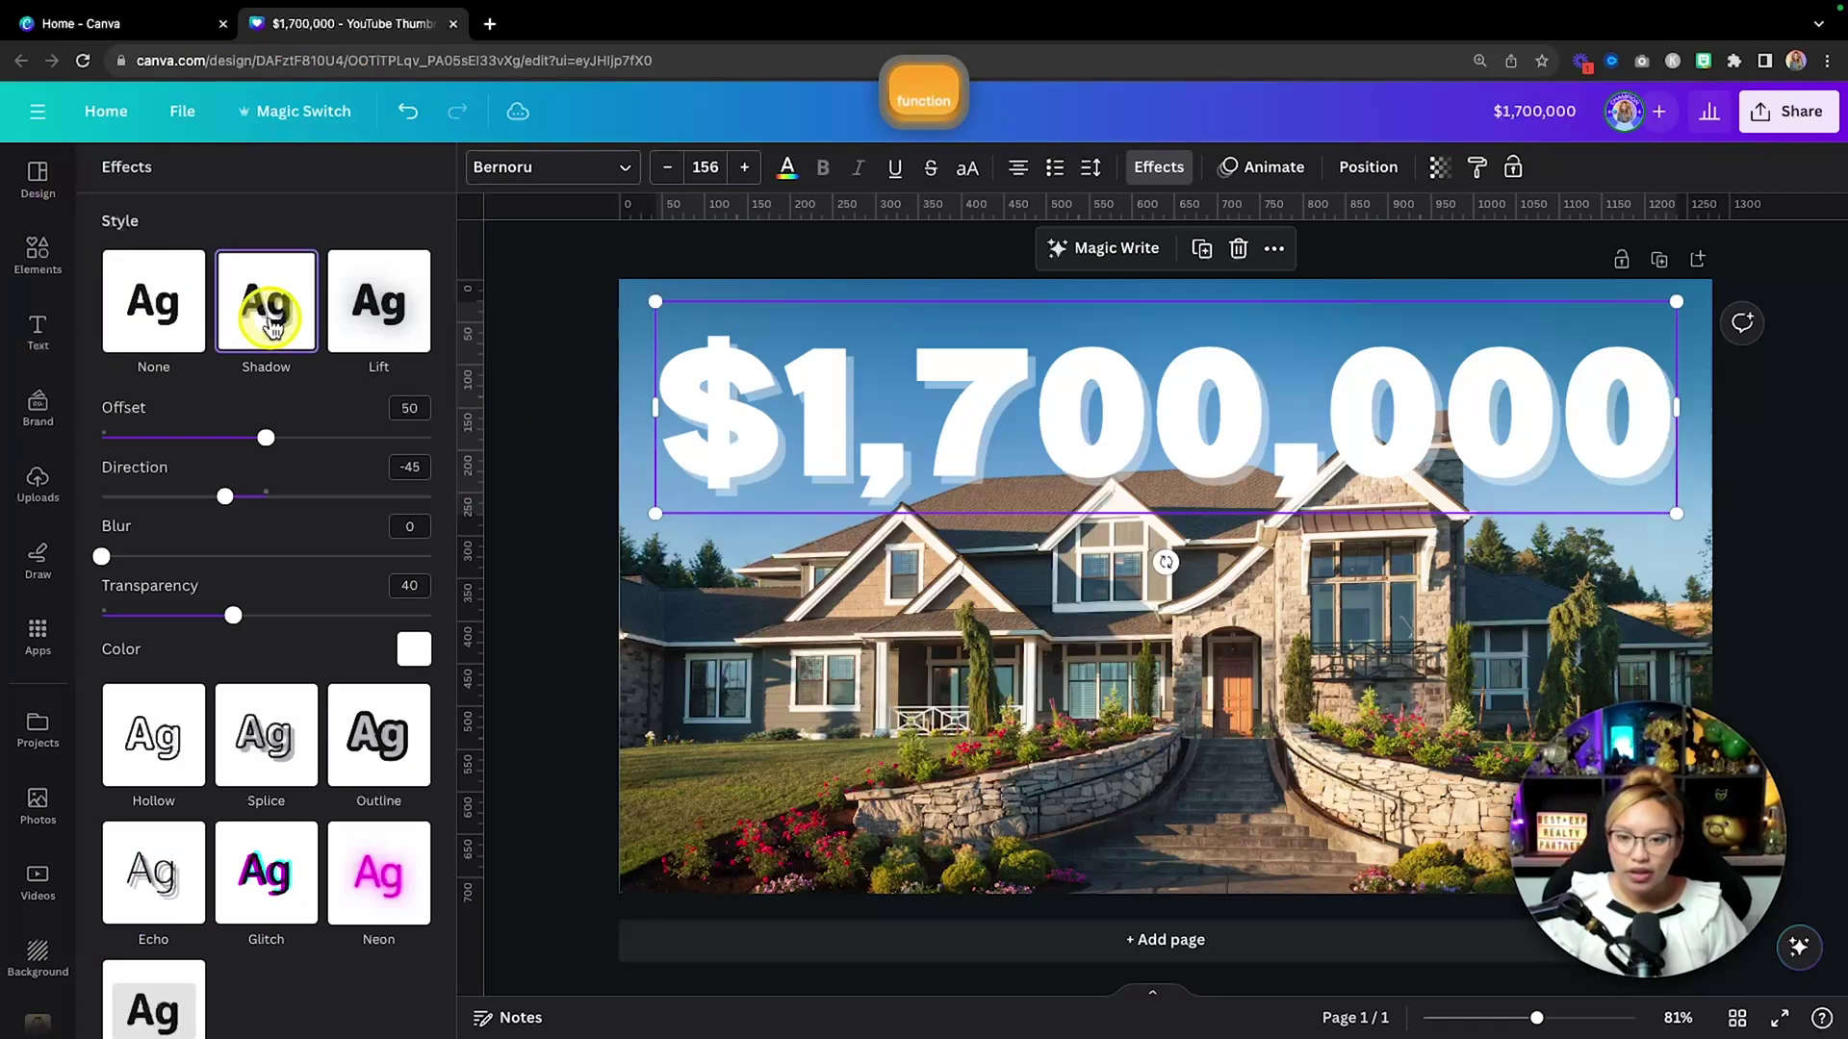
click(410, 651)
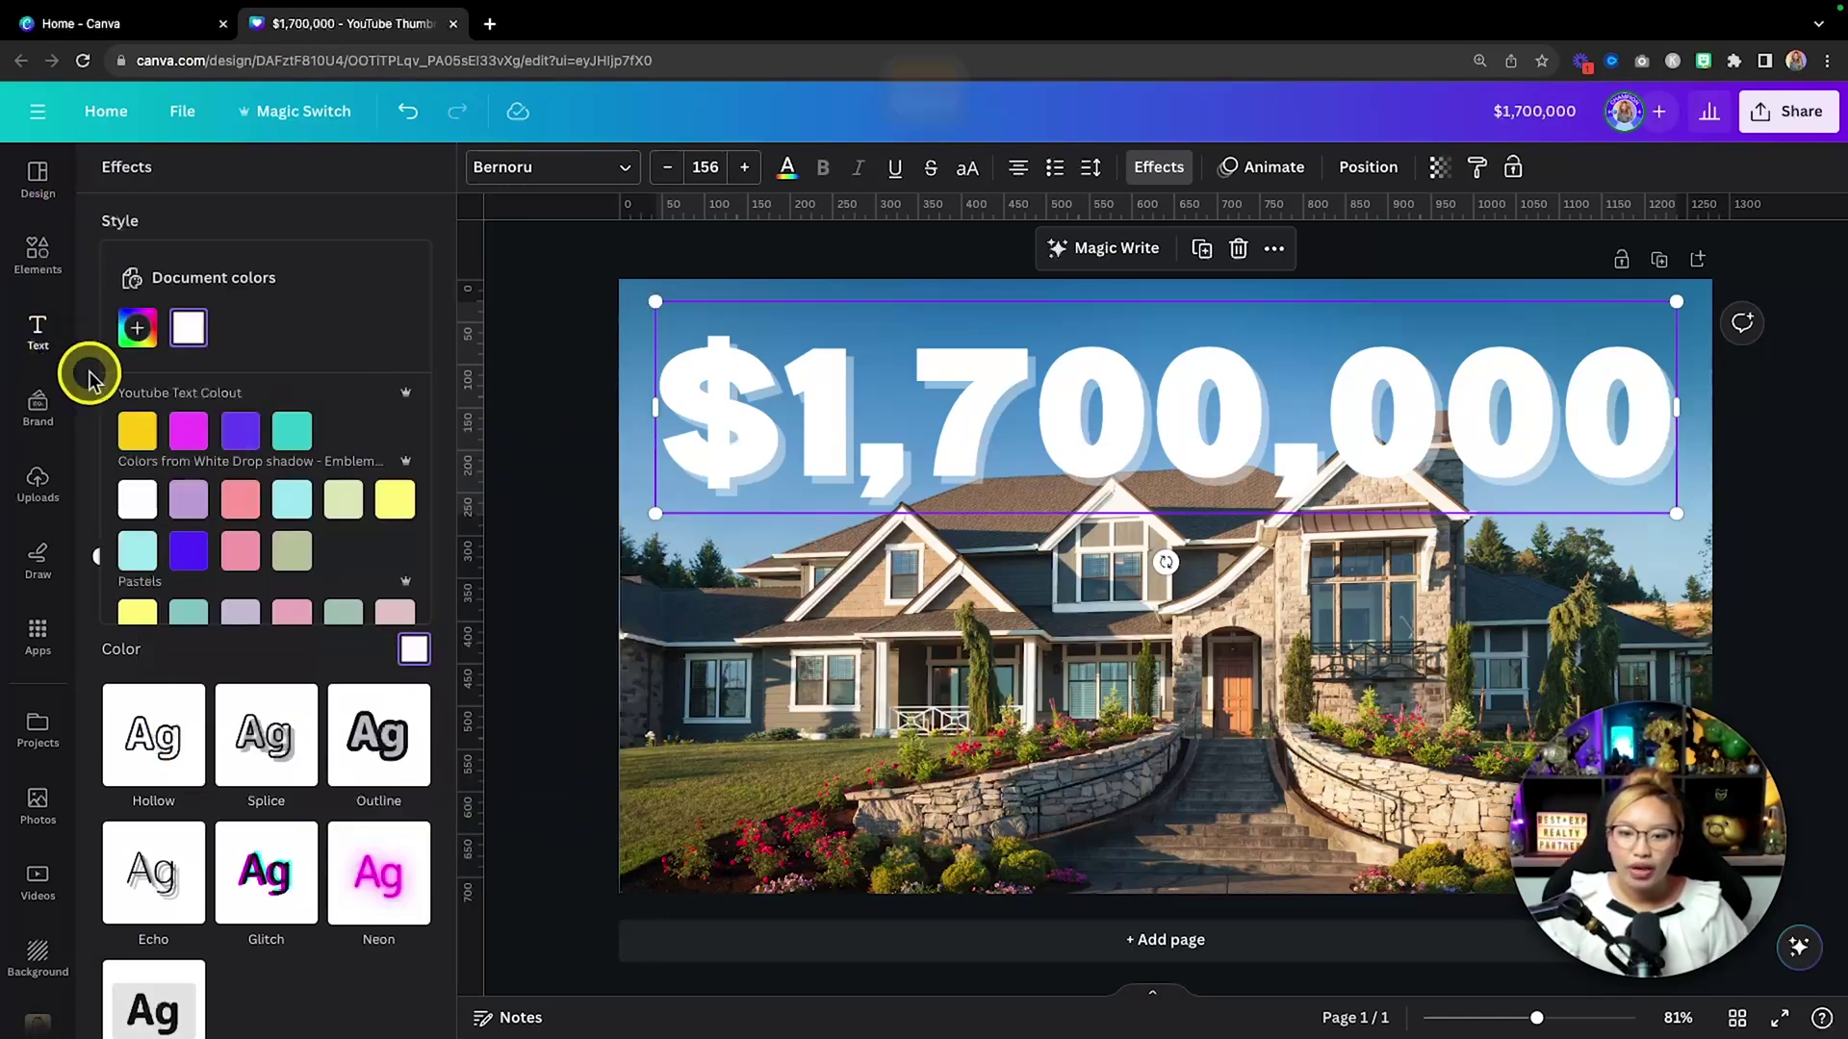
click(137, 327)
drag(175, 452, 140, 512)
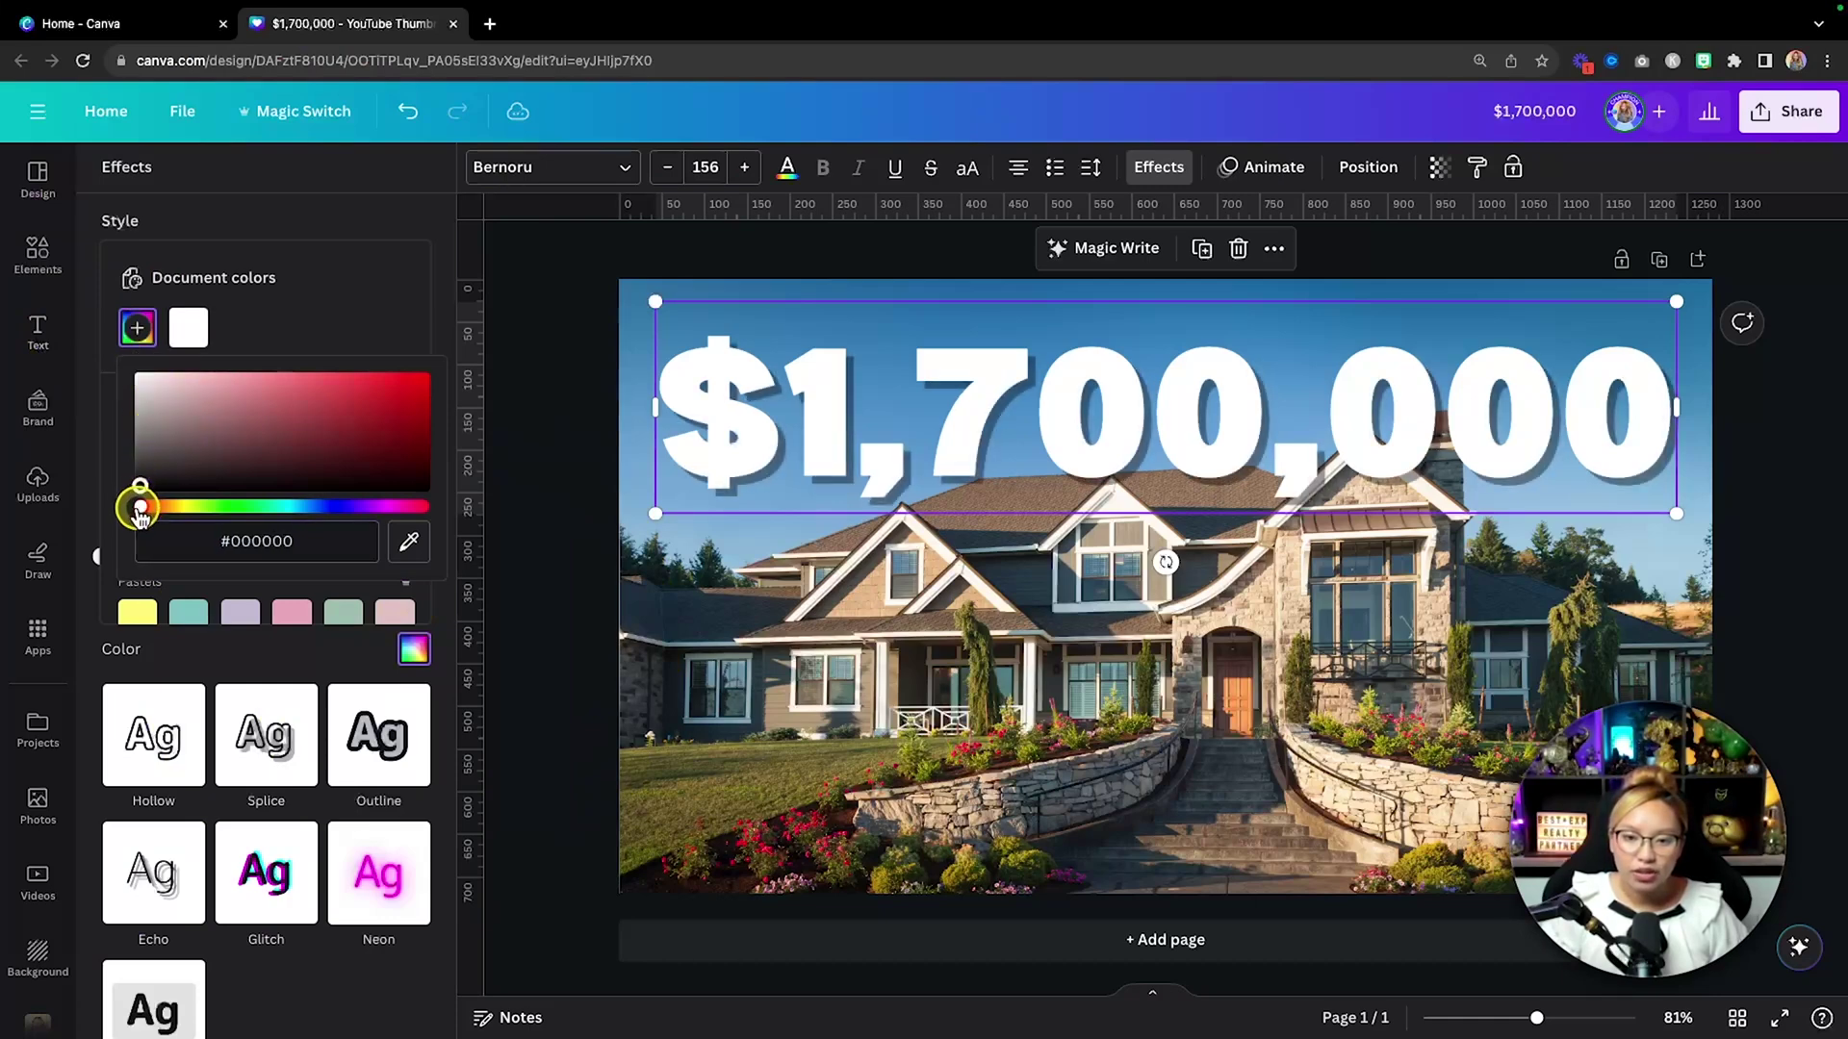
click(343, 309)
click(289, 214)
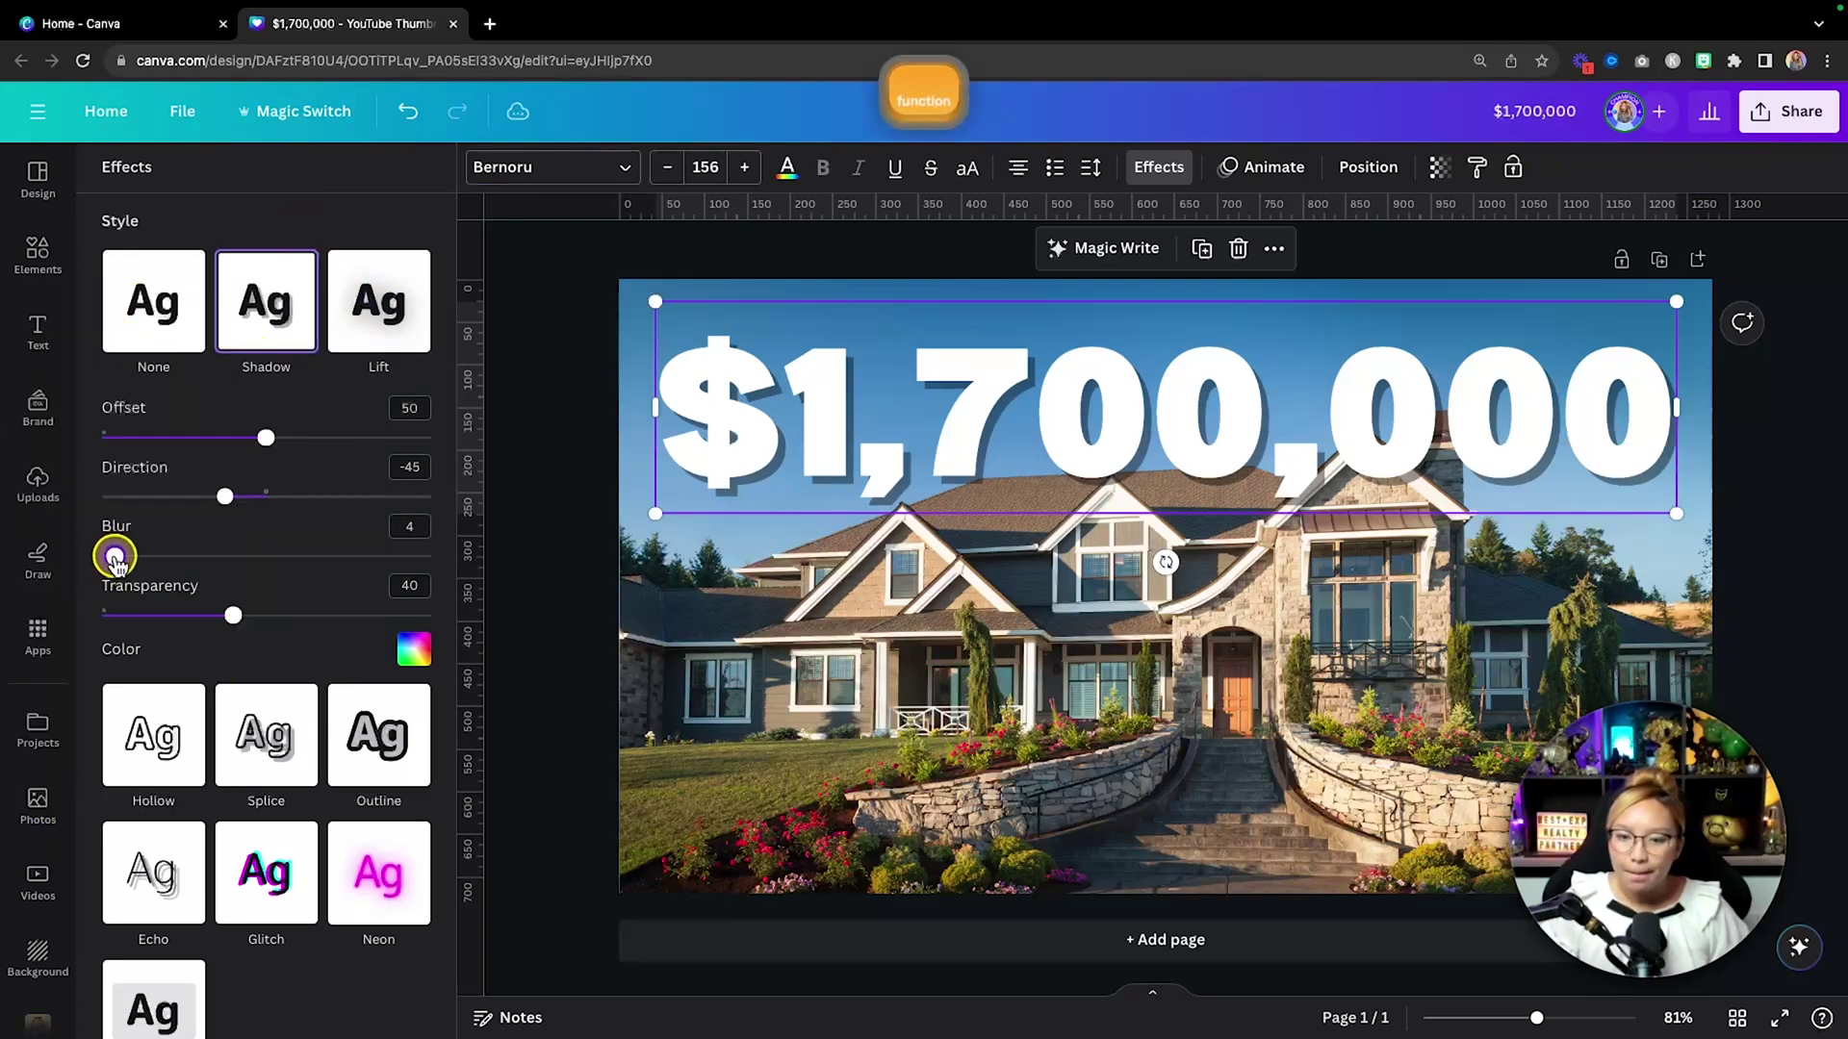
Raise the shadow blur to 27 and transparency to 100.
drag(115, 558, 171, 556)
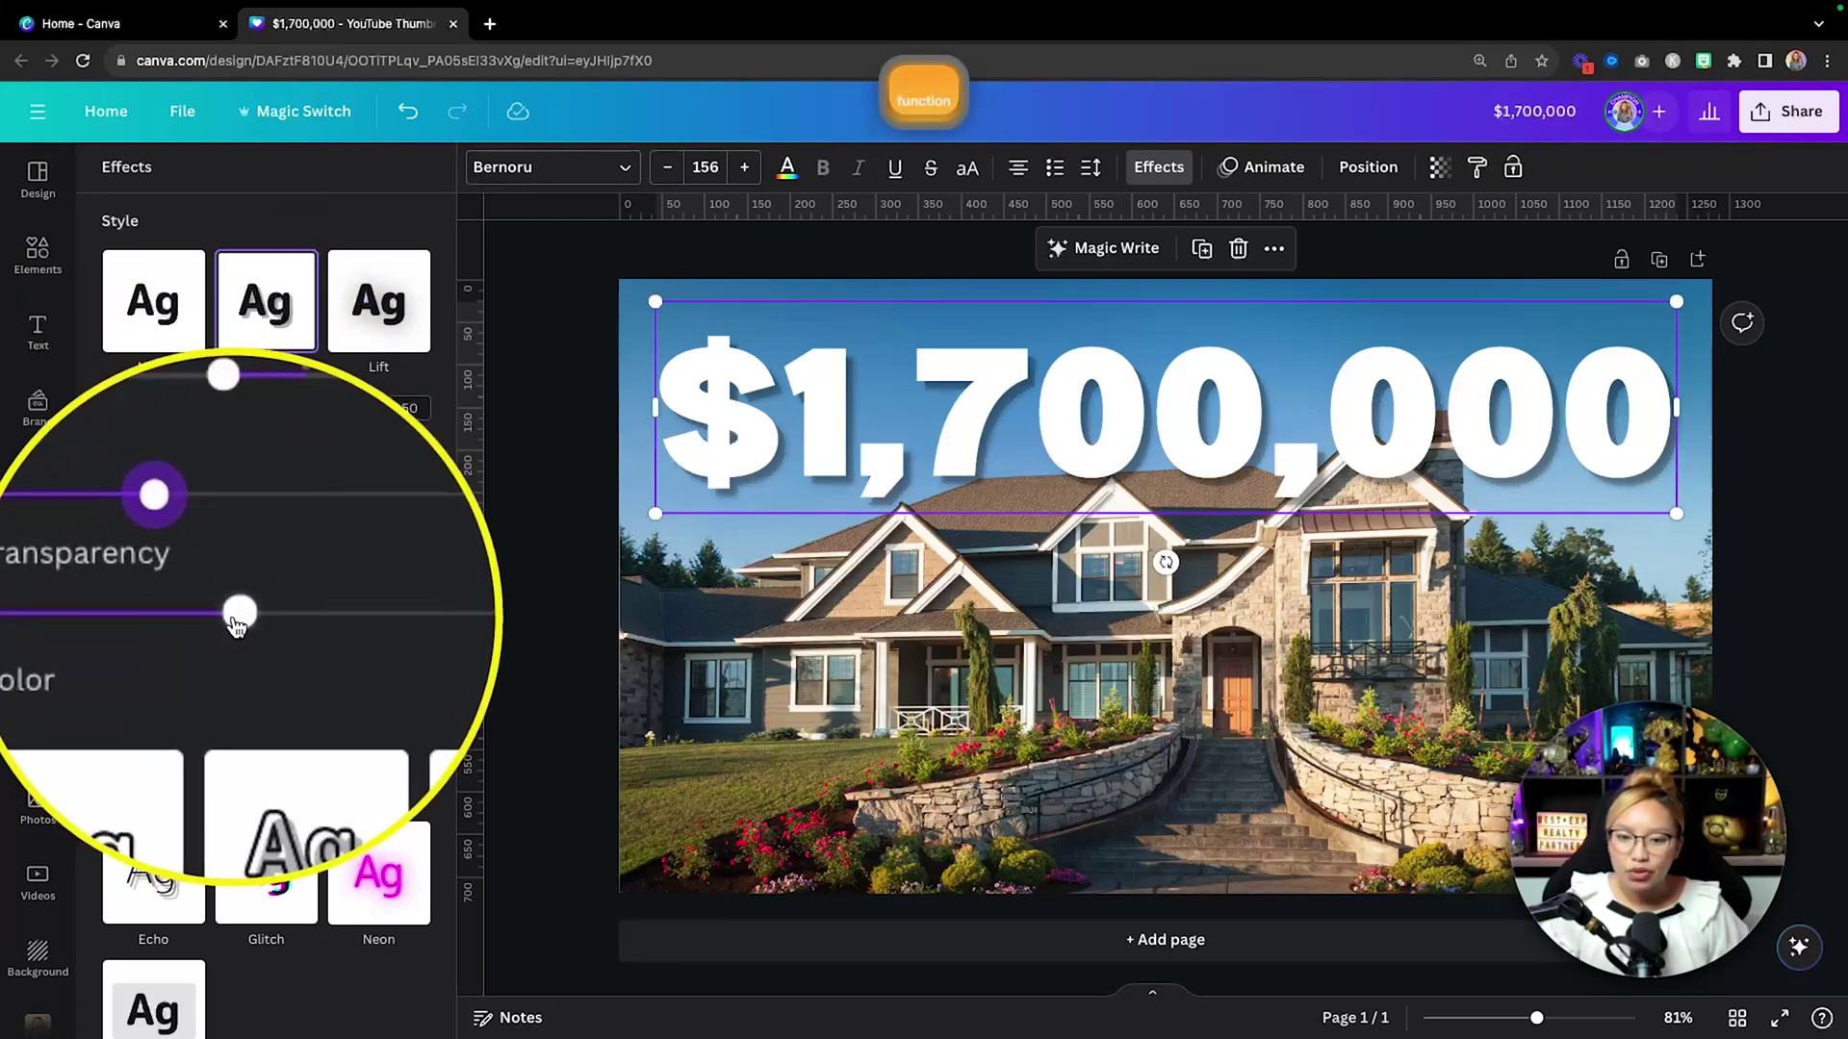
drag(235, 615, 439, 621)
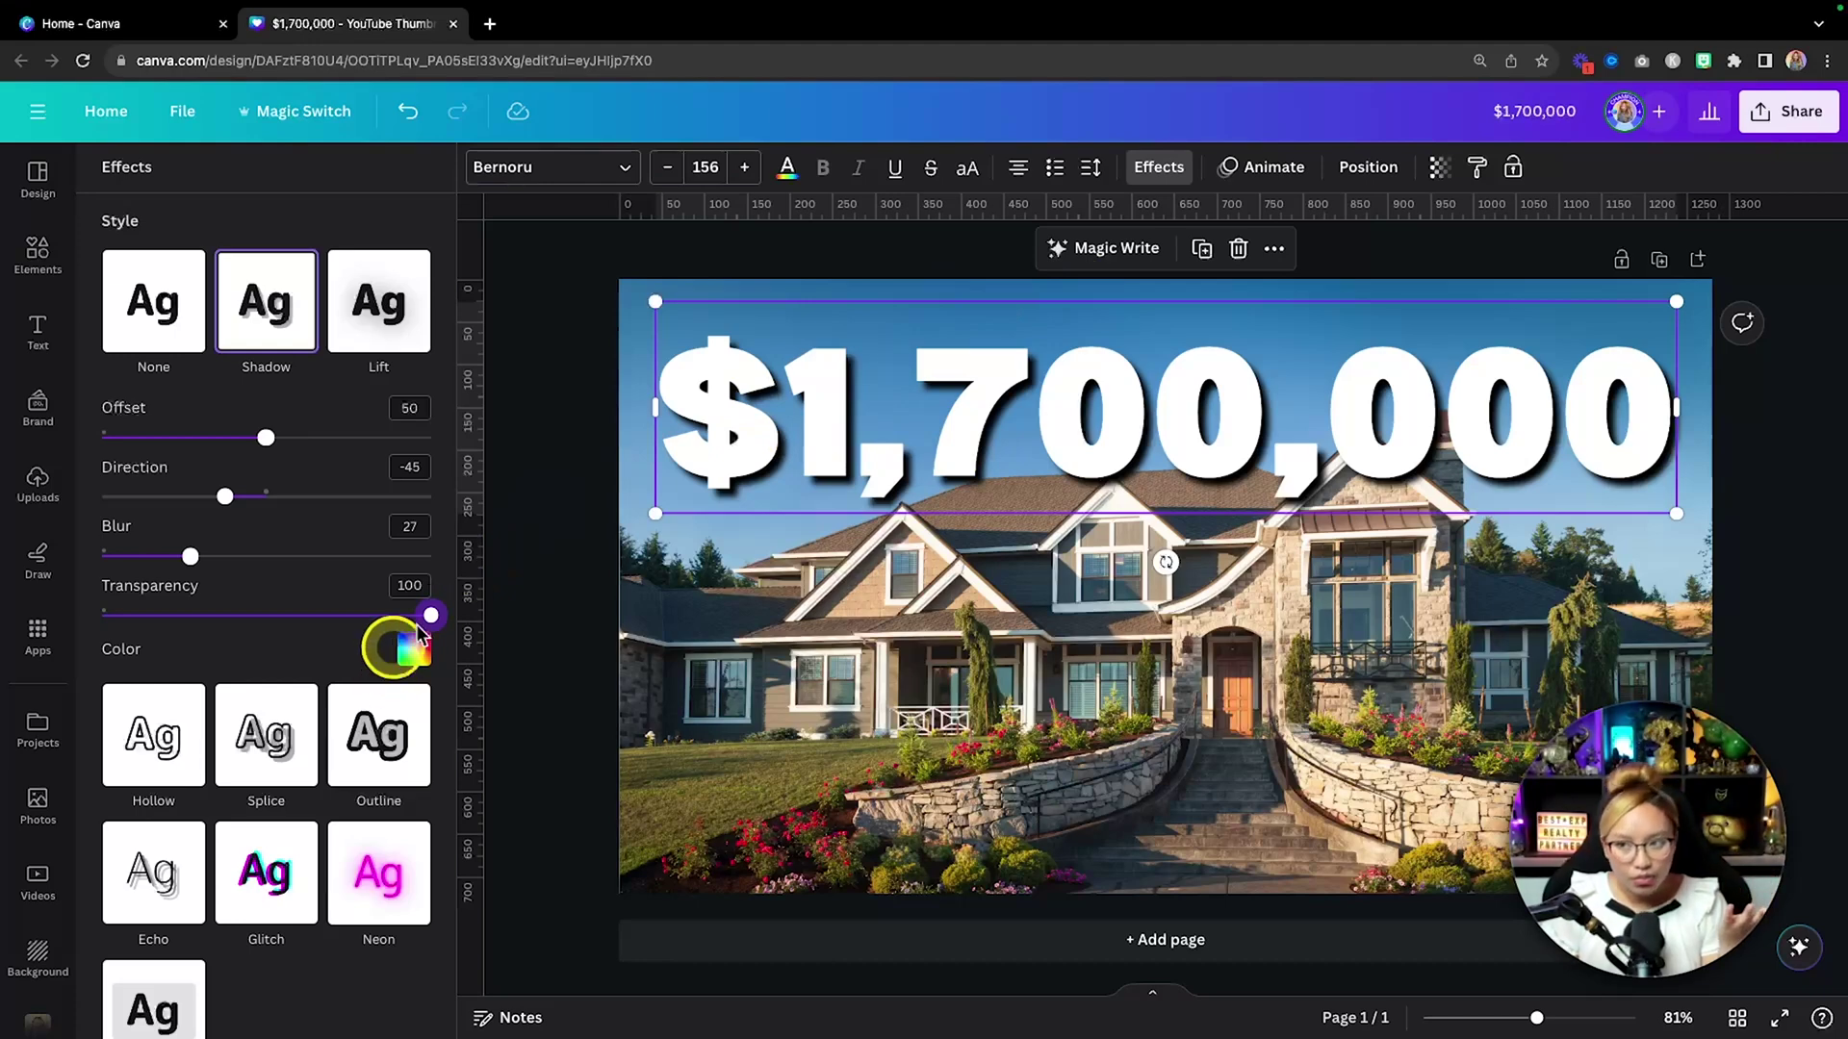
click(1357, 175)
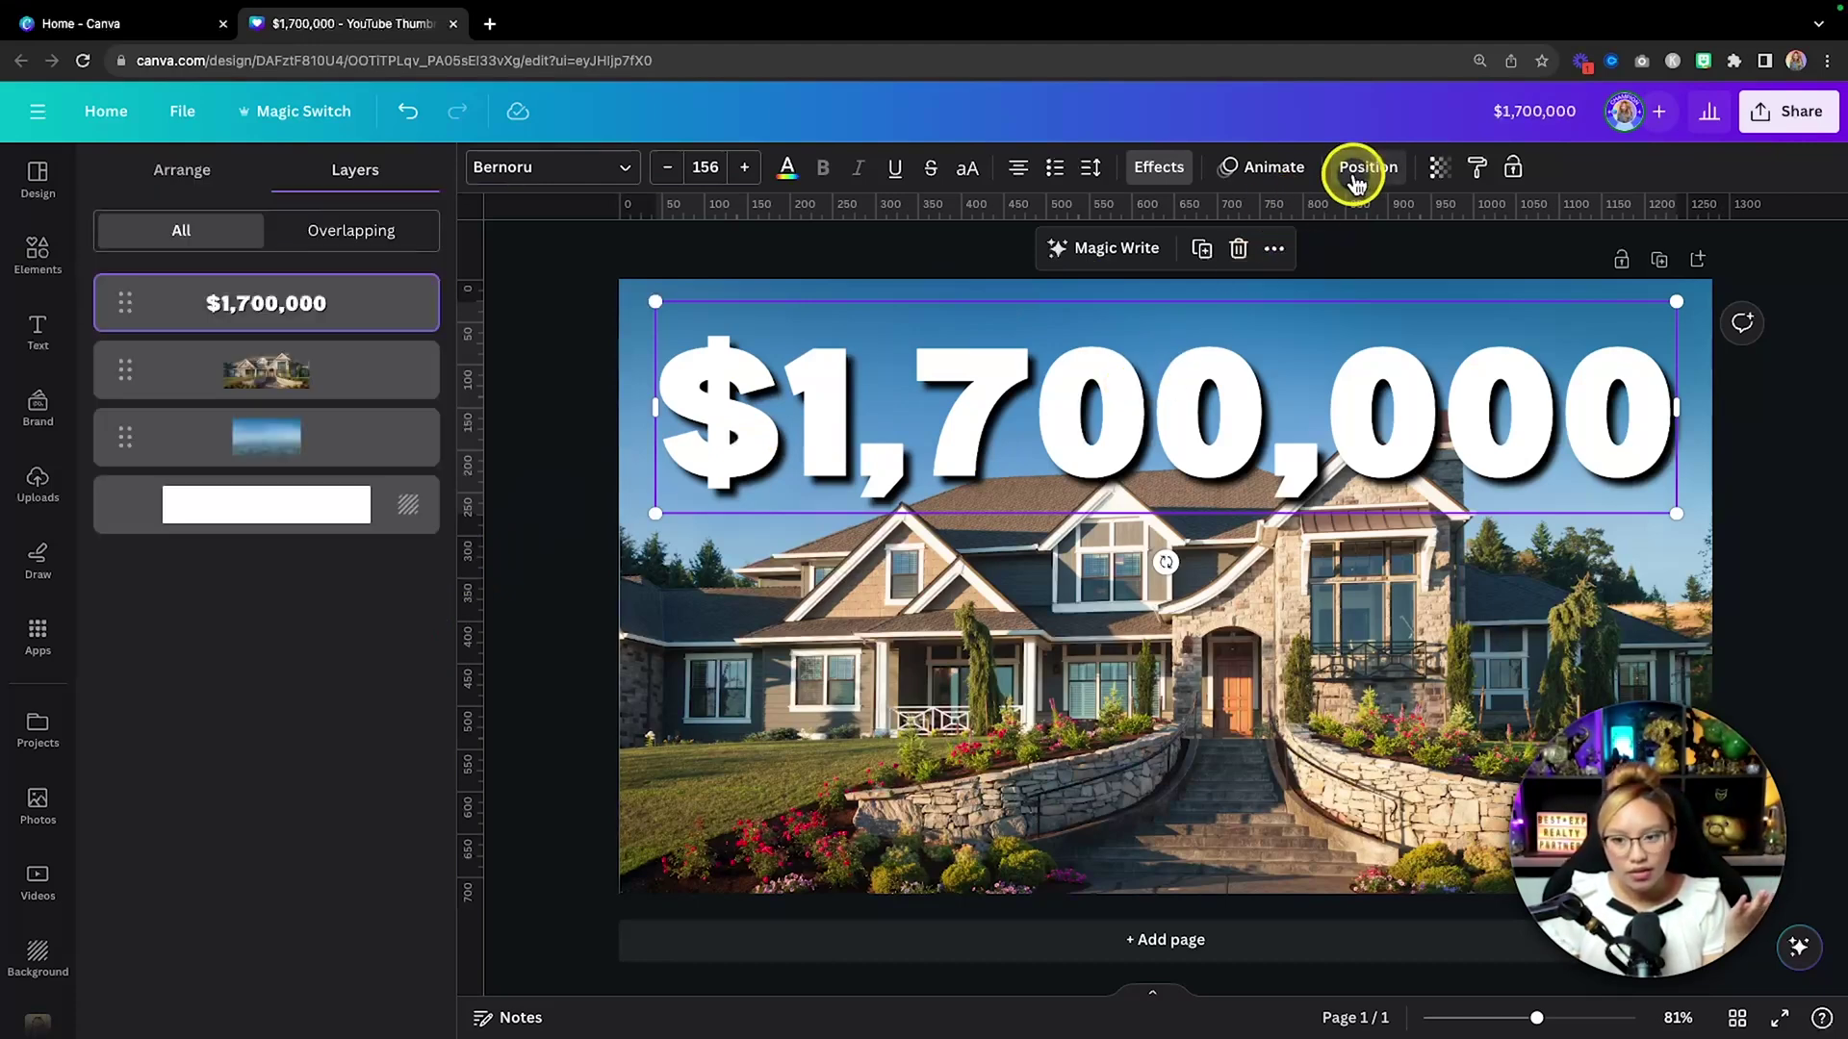
Put the $1,700,000 layer behind the house cut-out, then duplicate the page for a second variant.
mouse_move(308, 314)
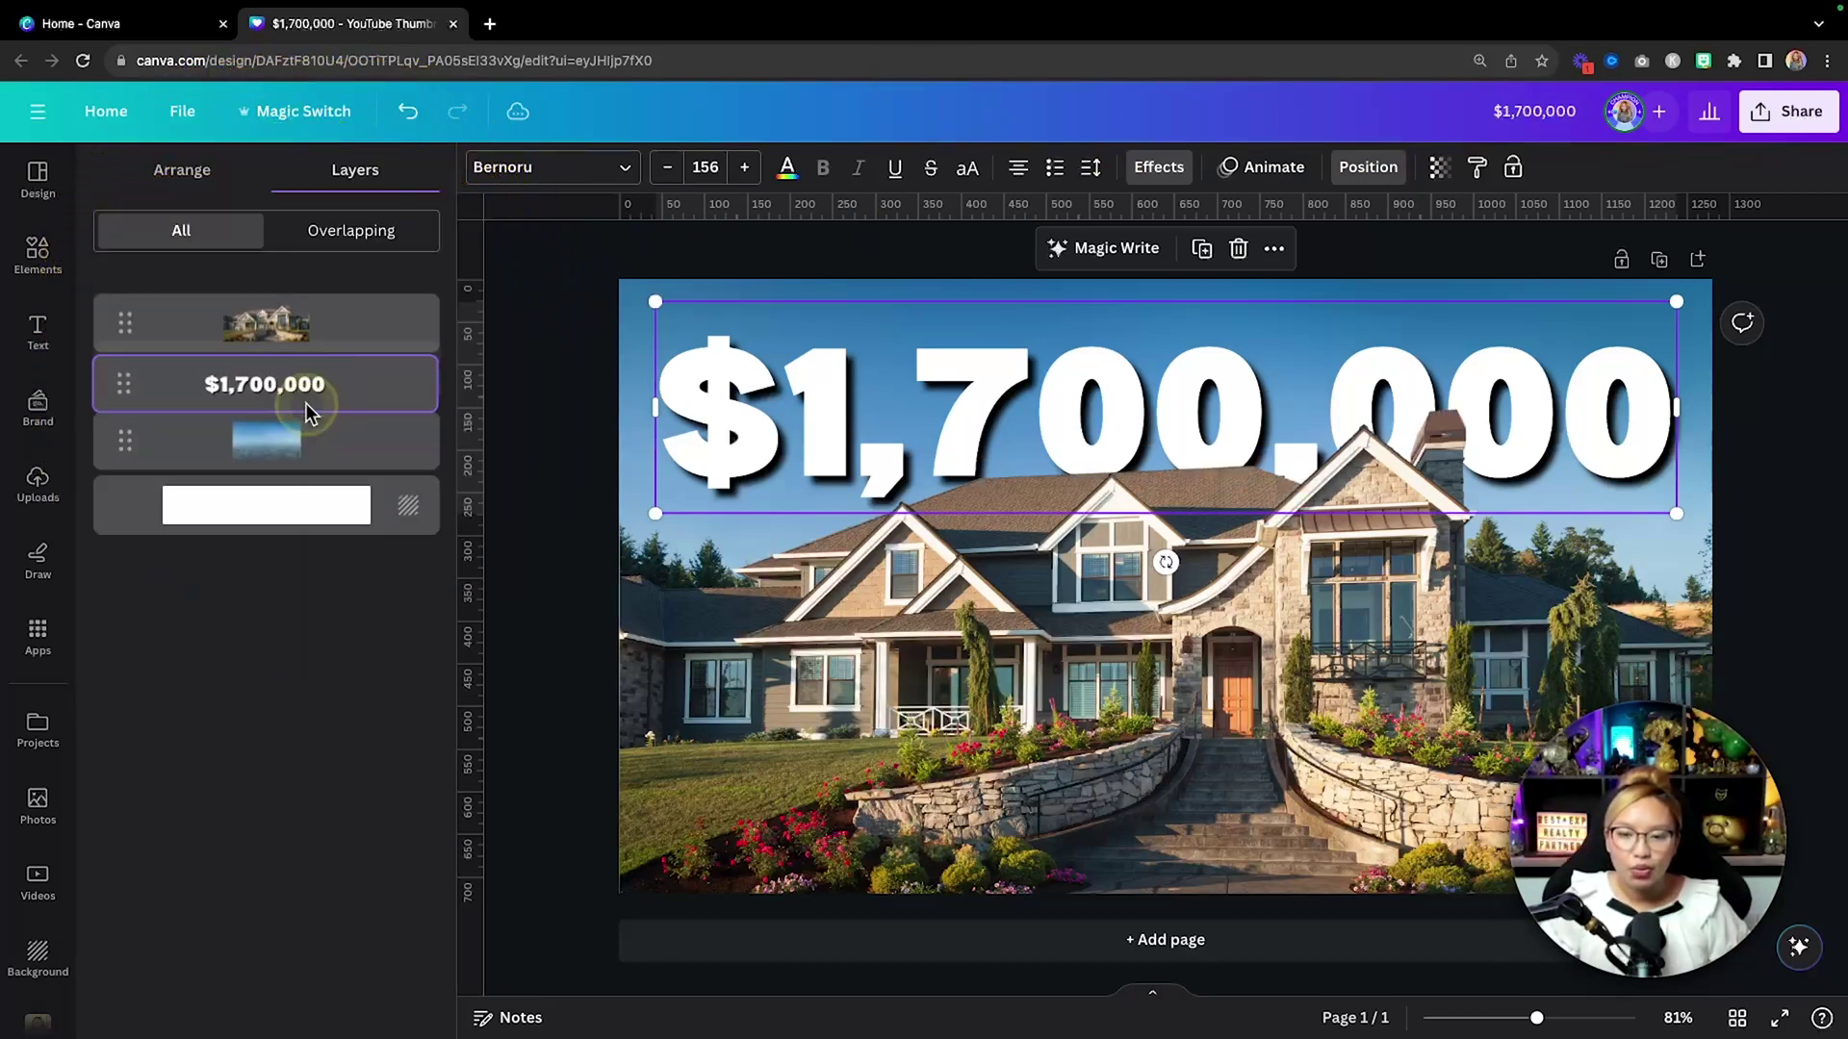
key(t)
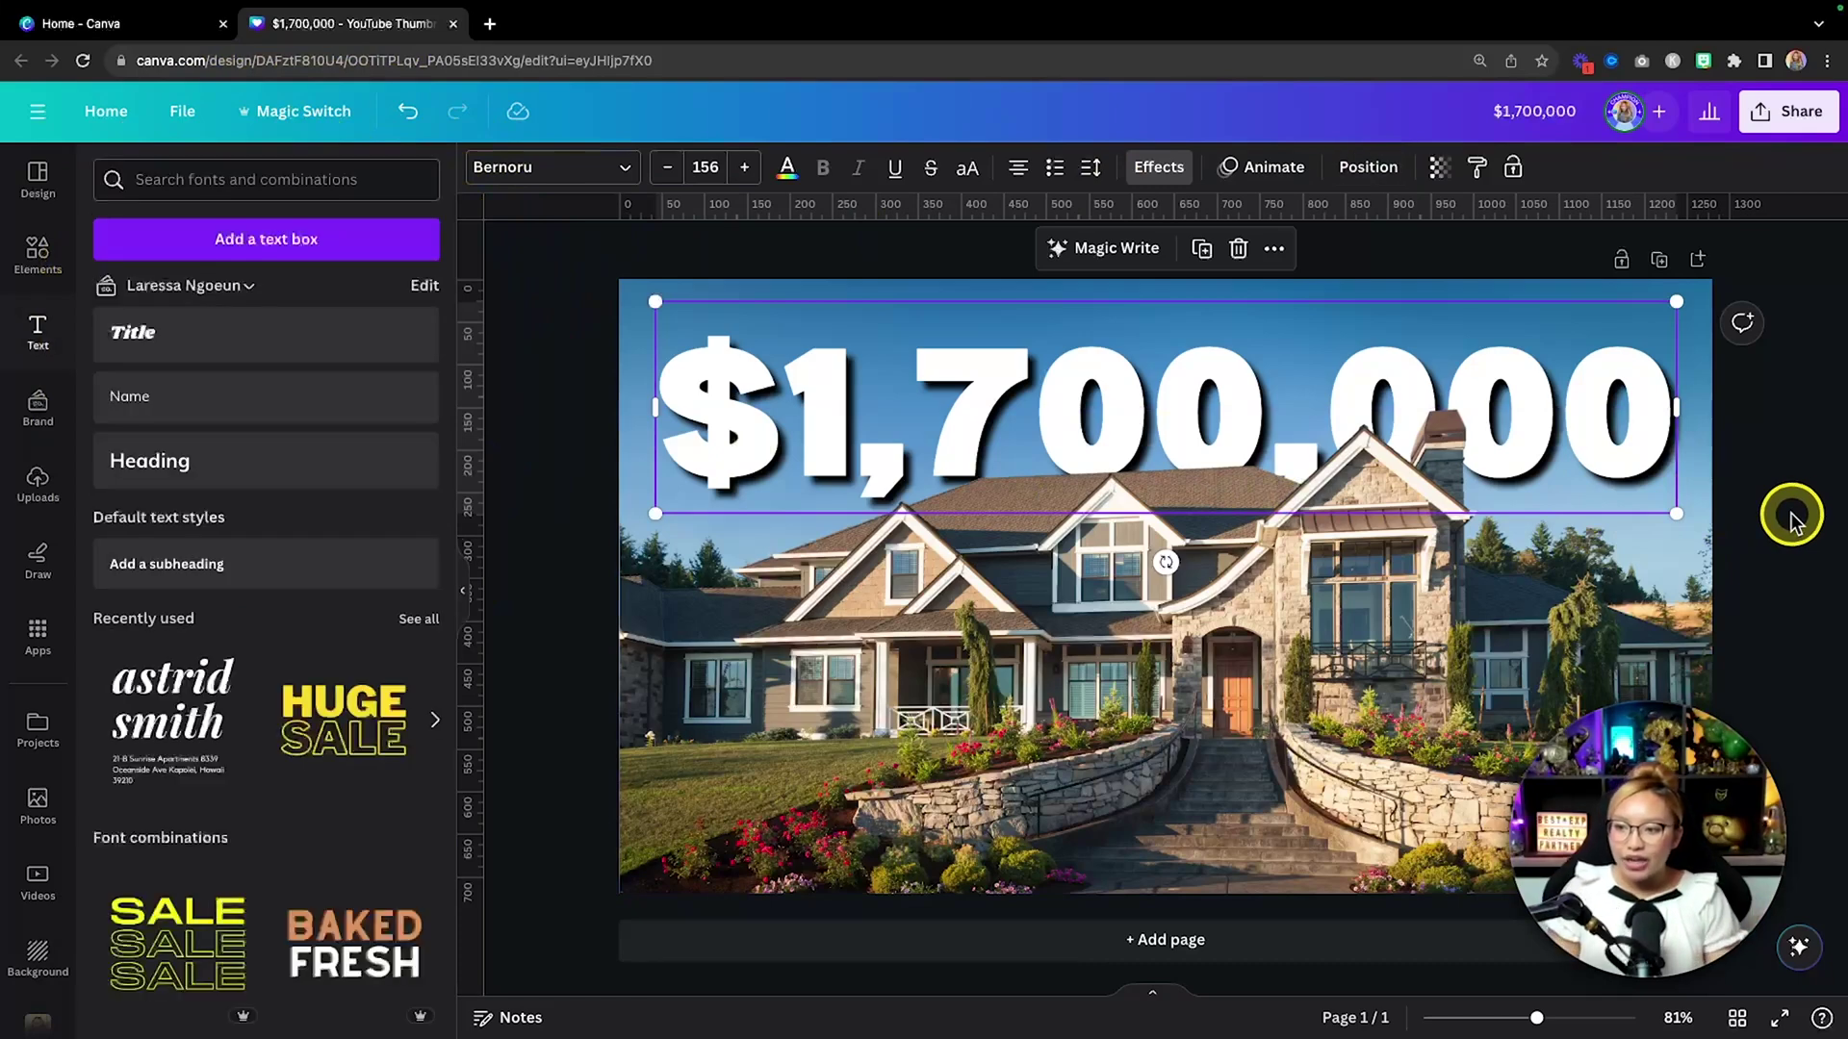
click(1792, 518)
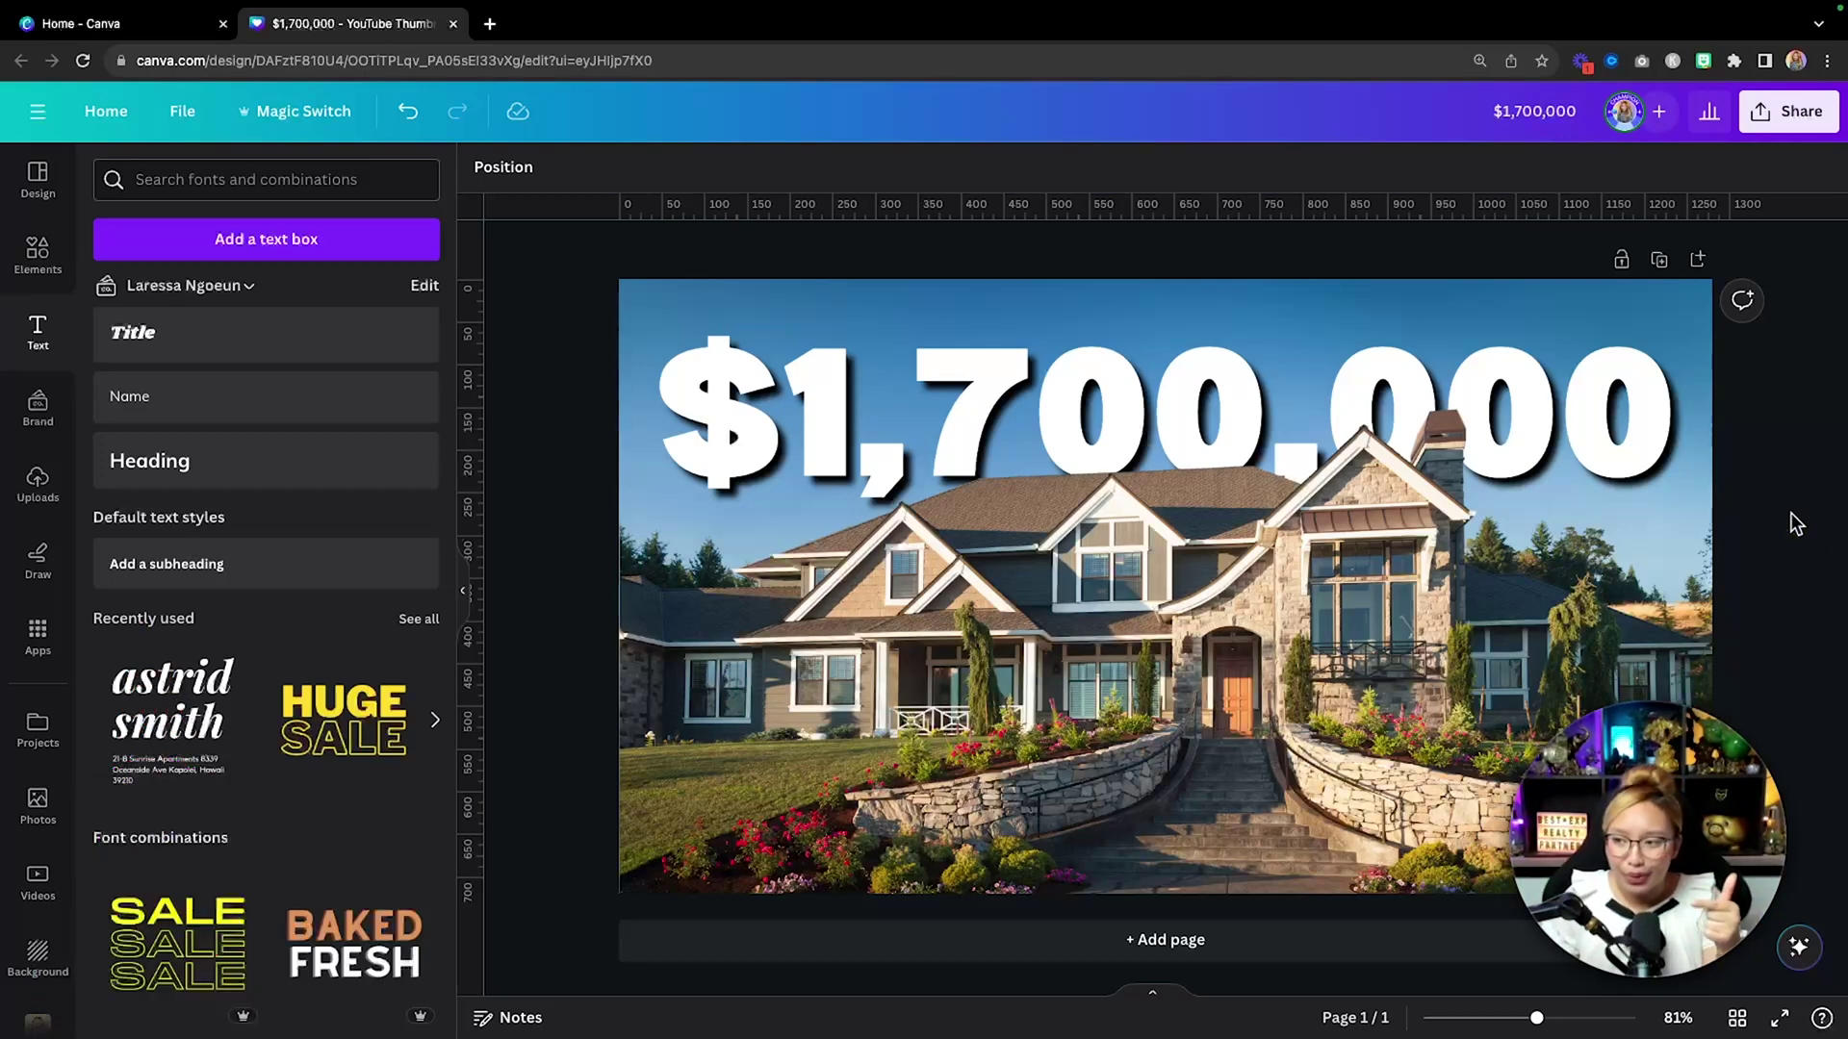
click(1661, 260)
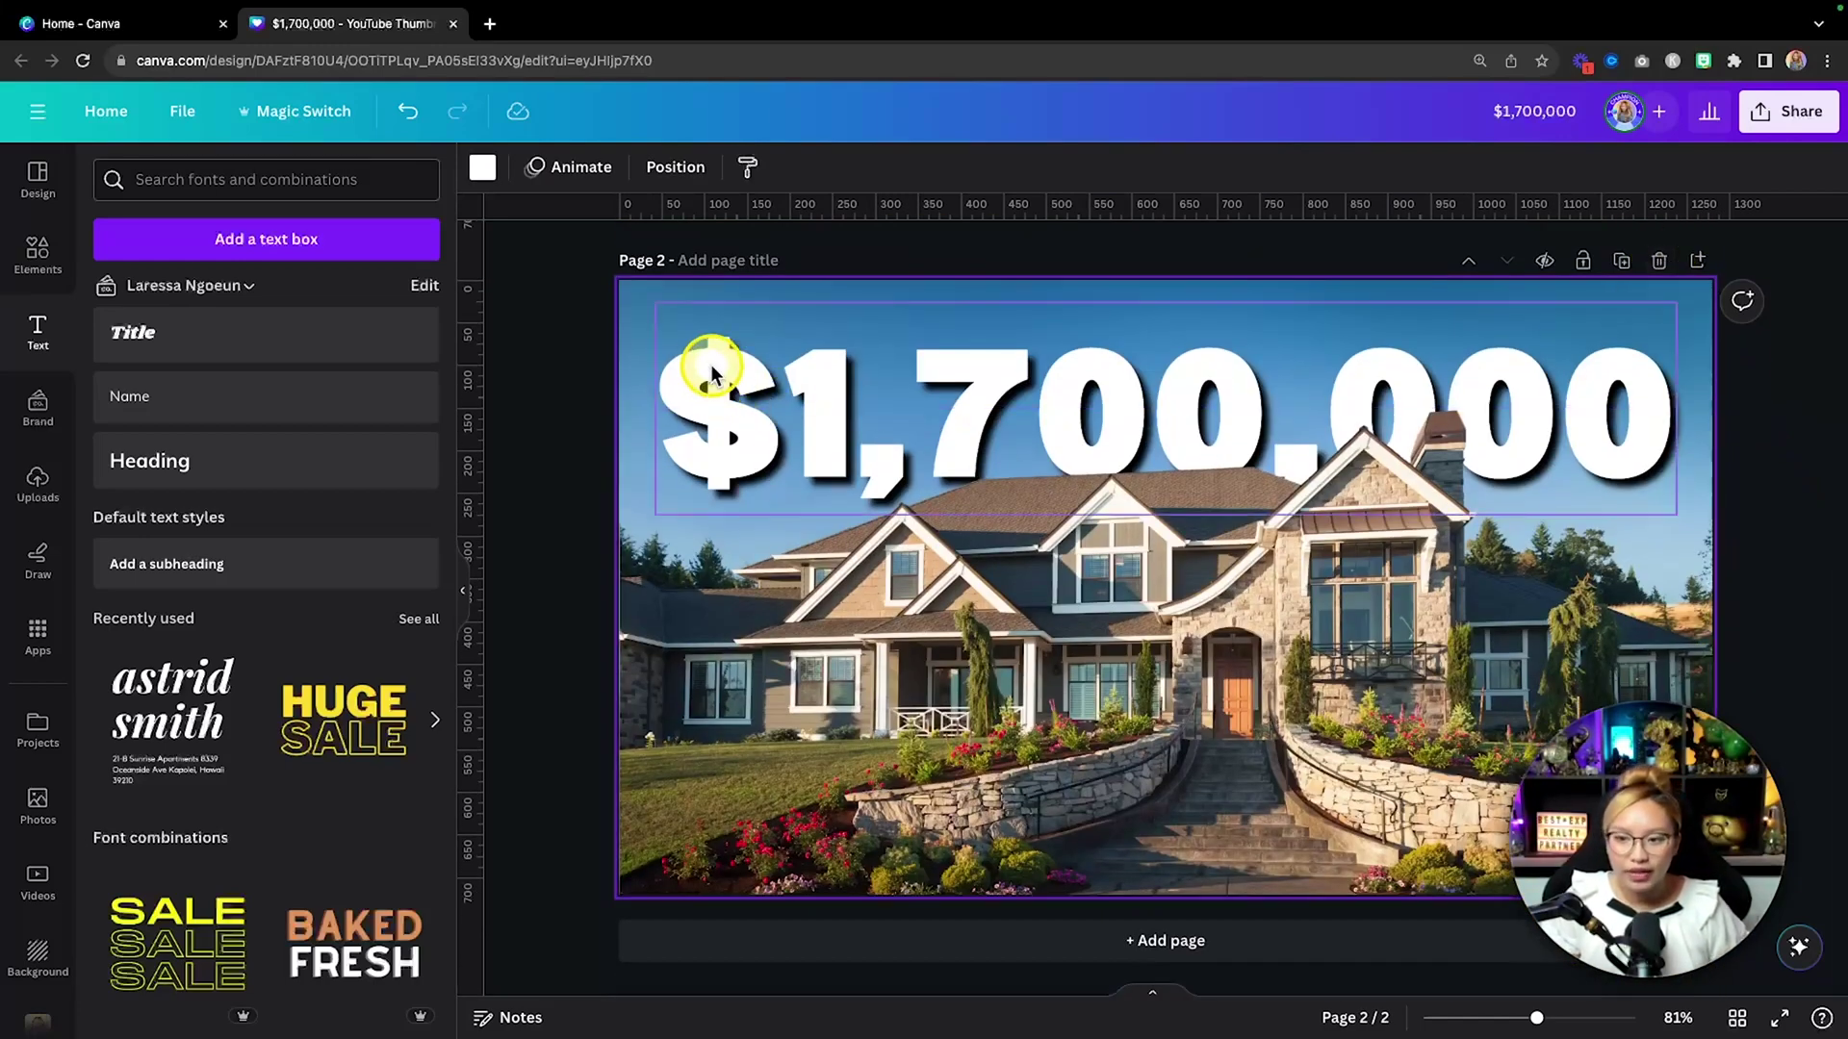
Search colours for 'neon yellow' and apply it to the page 2 $1,700,000 headline.
click(714, 372)
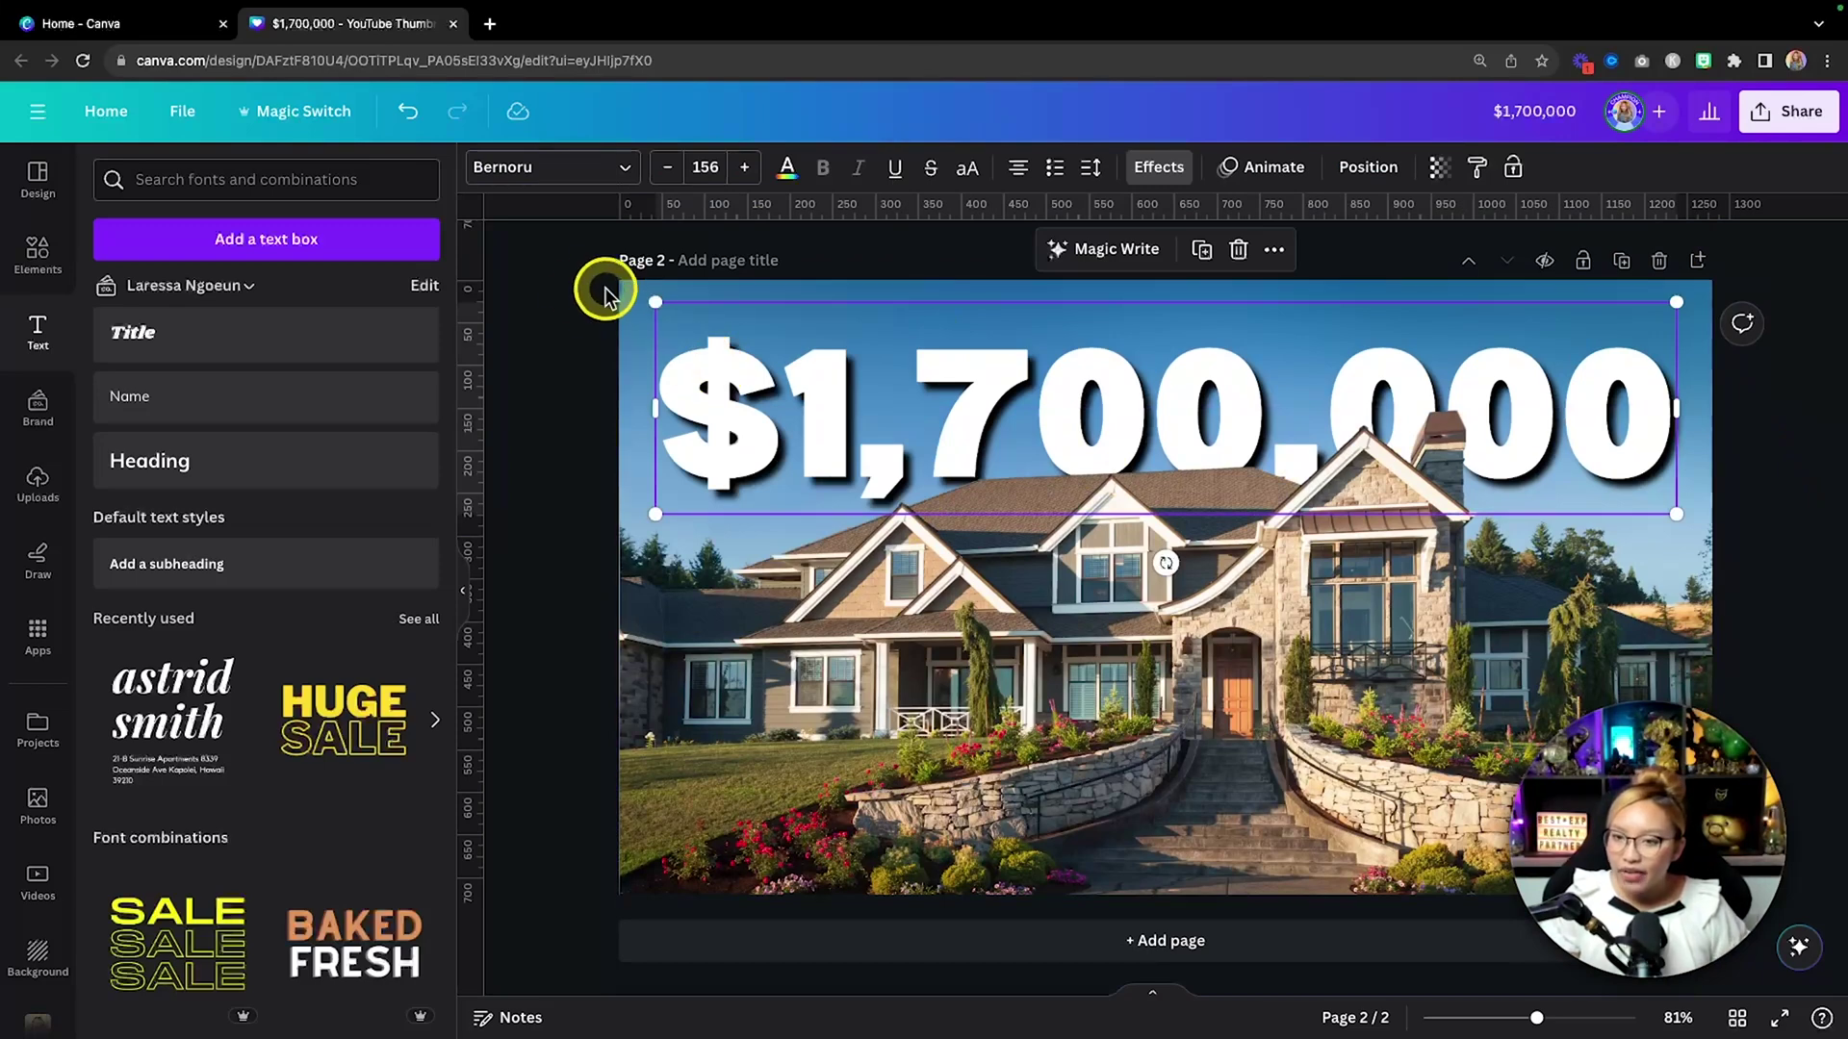
click(787, 170)
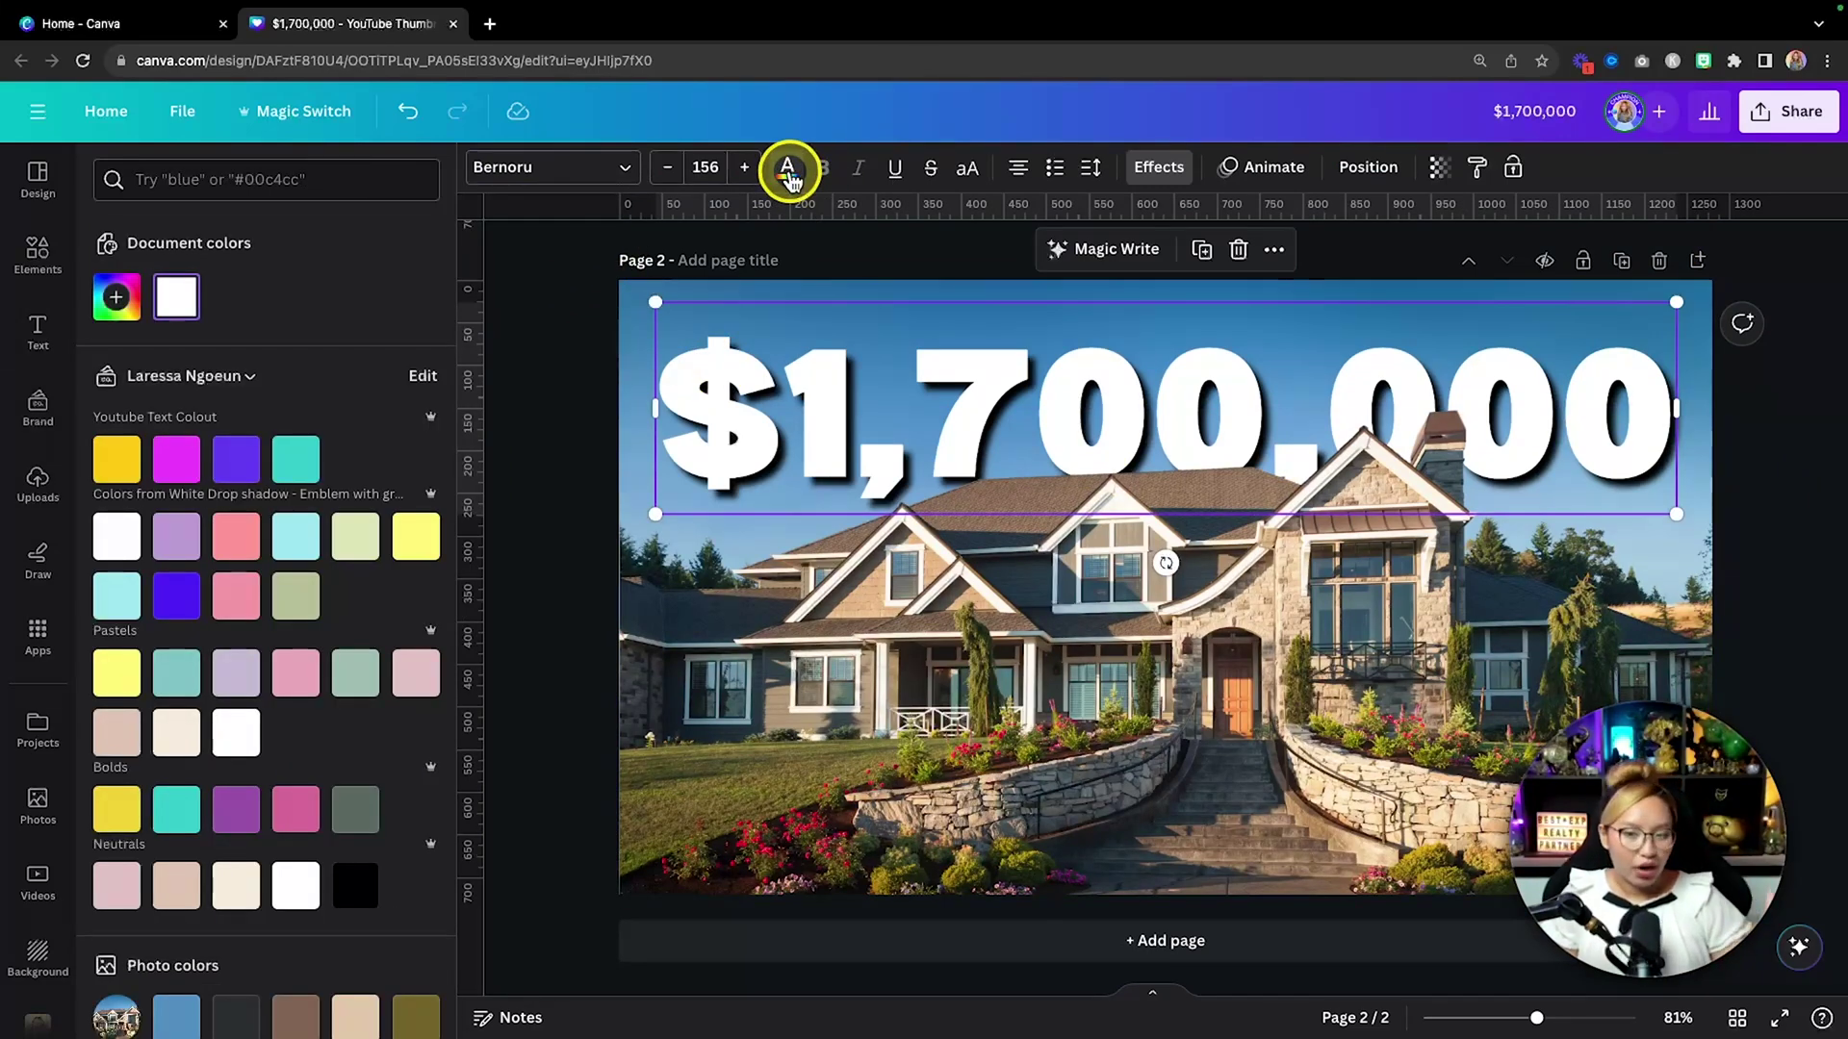
scroll(409, 447, down, 2)
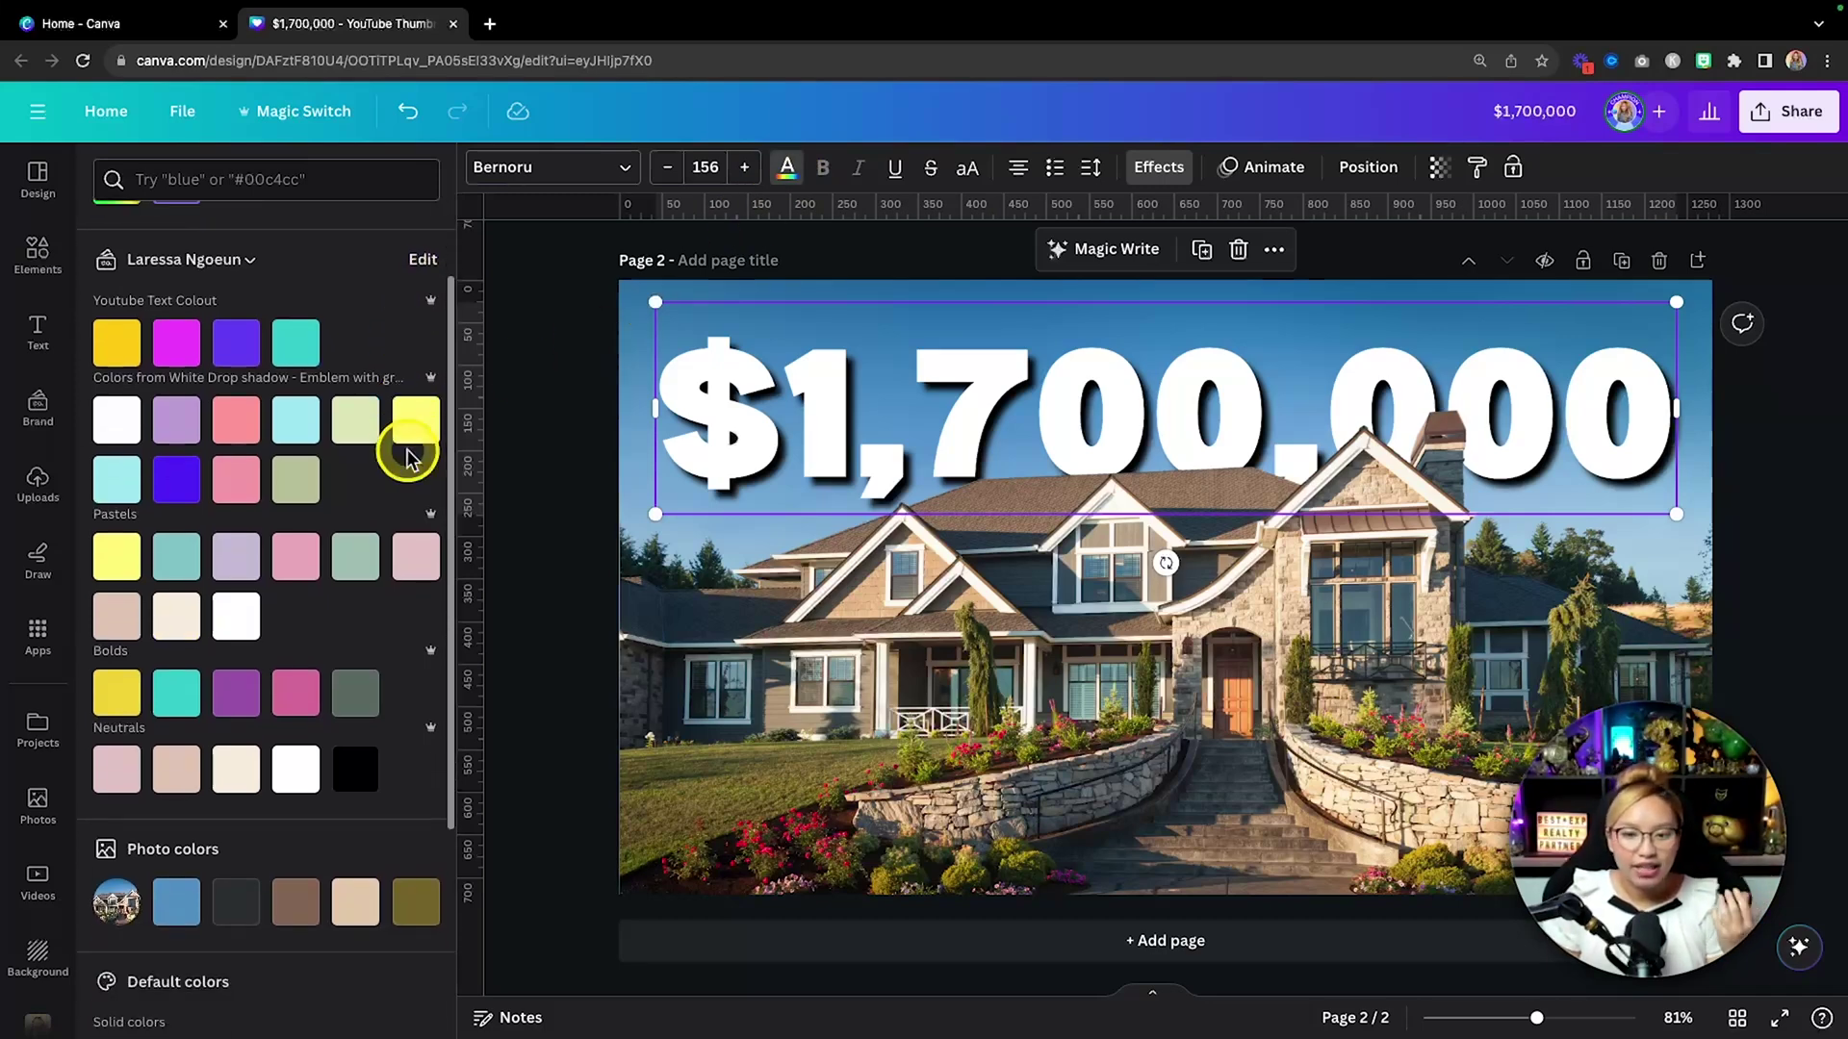
scroll(407, 452, up, 1)
scroll(263, 453, up, 1)
click(144, 182)
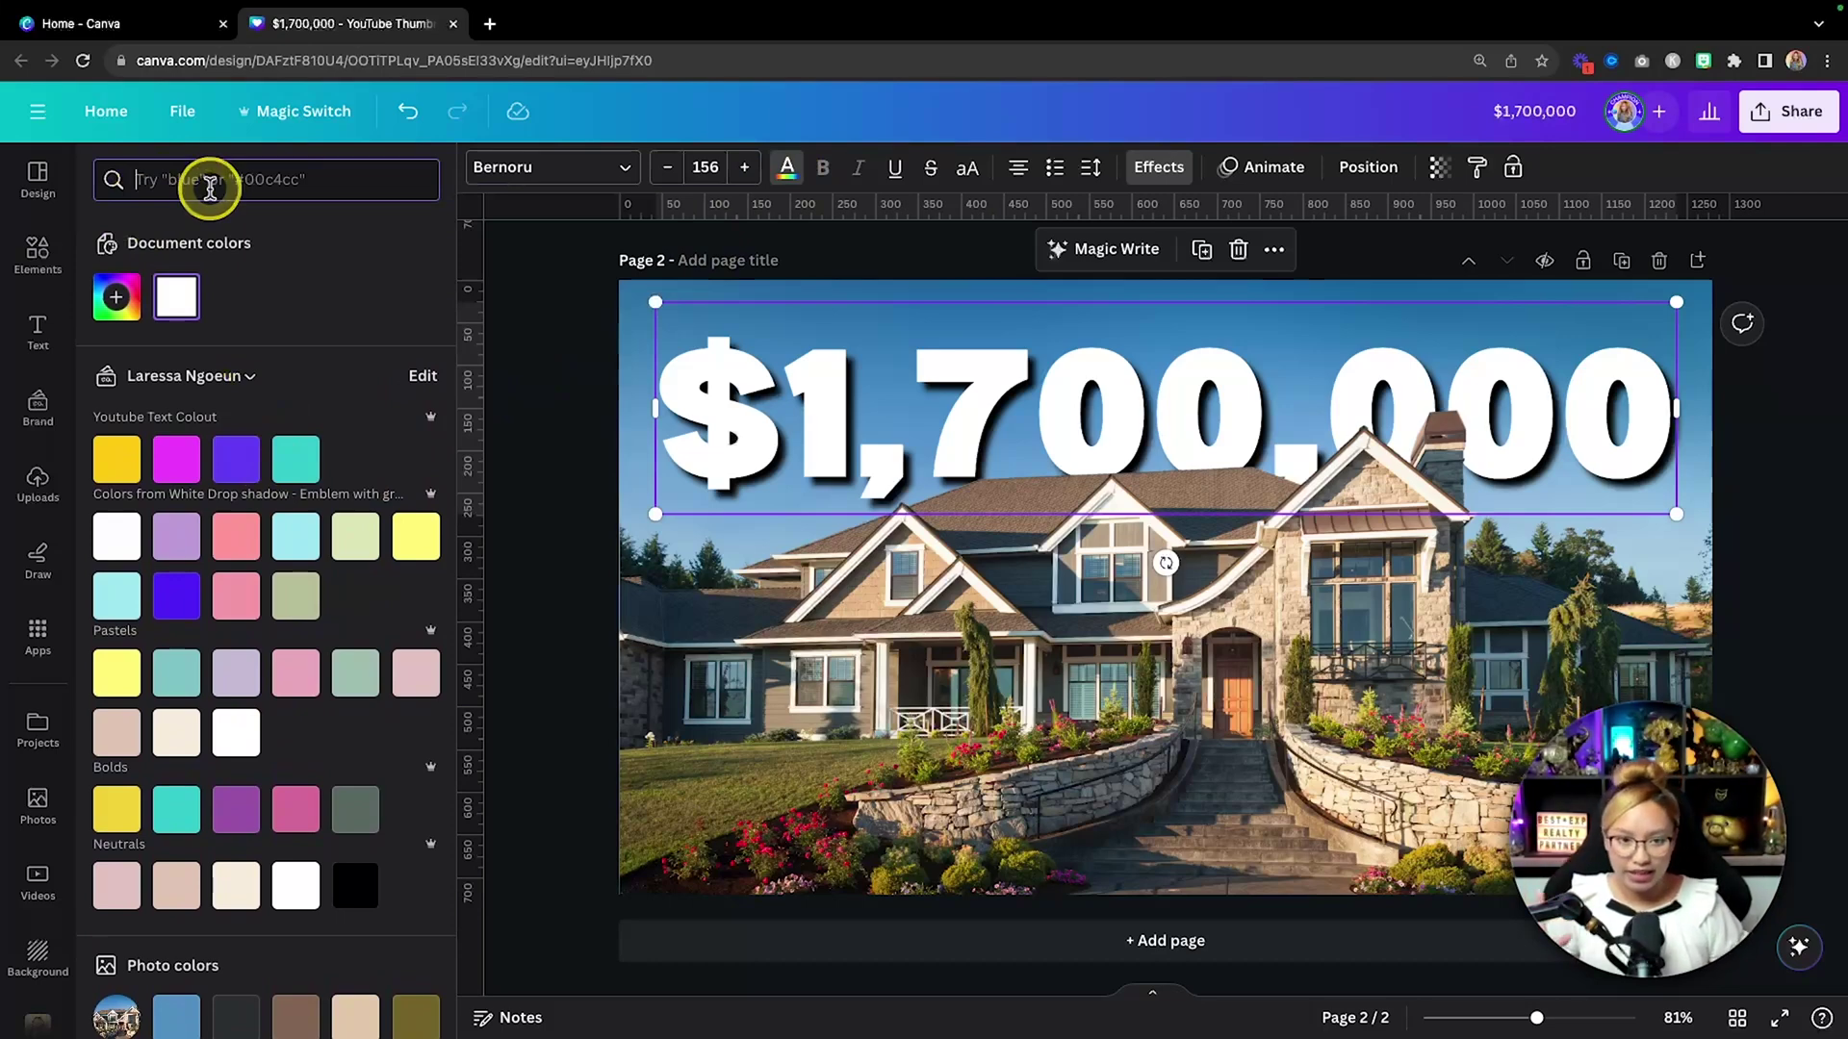
text(neon yello)
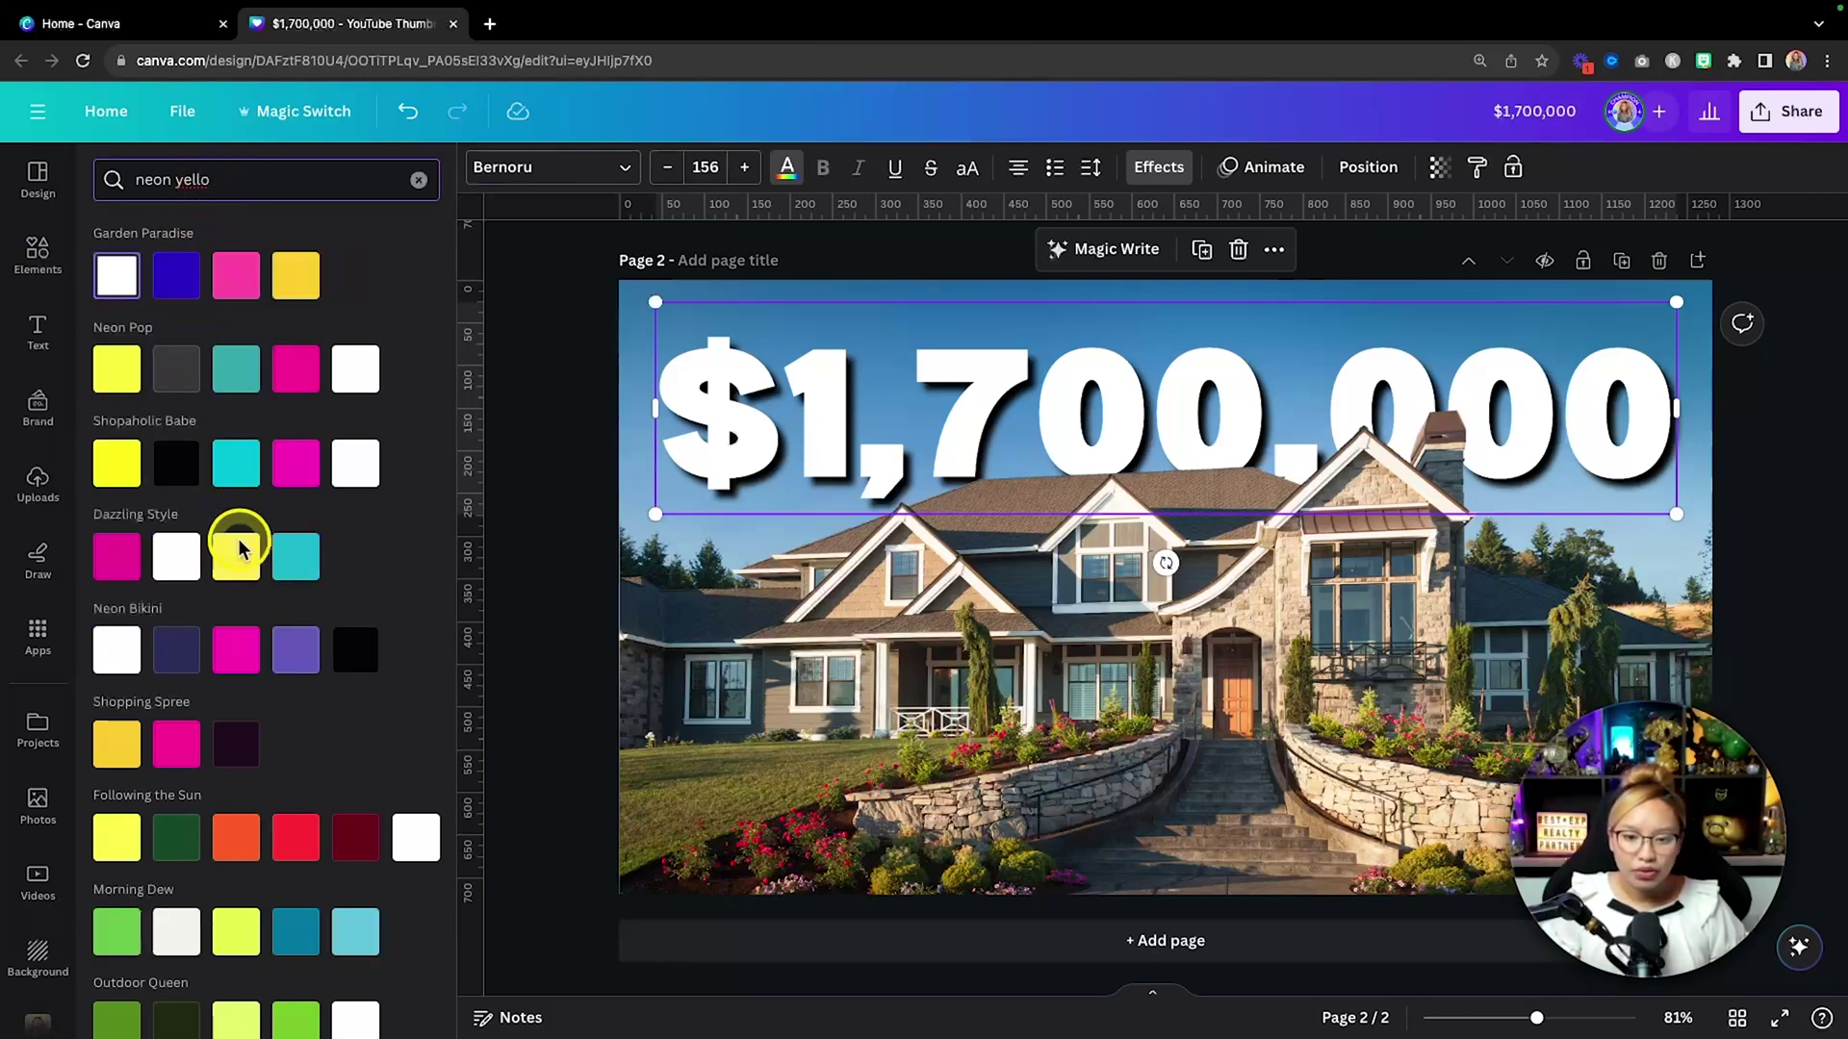
click(117, 463)
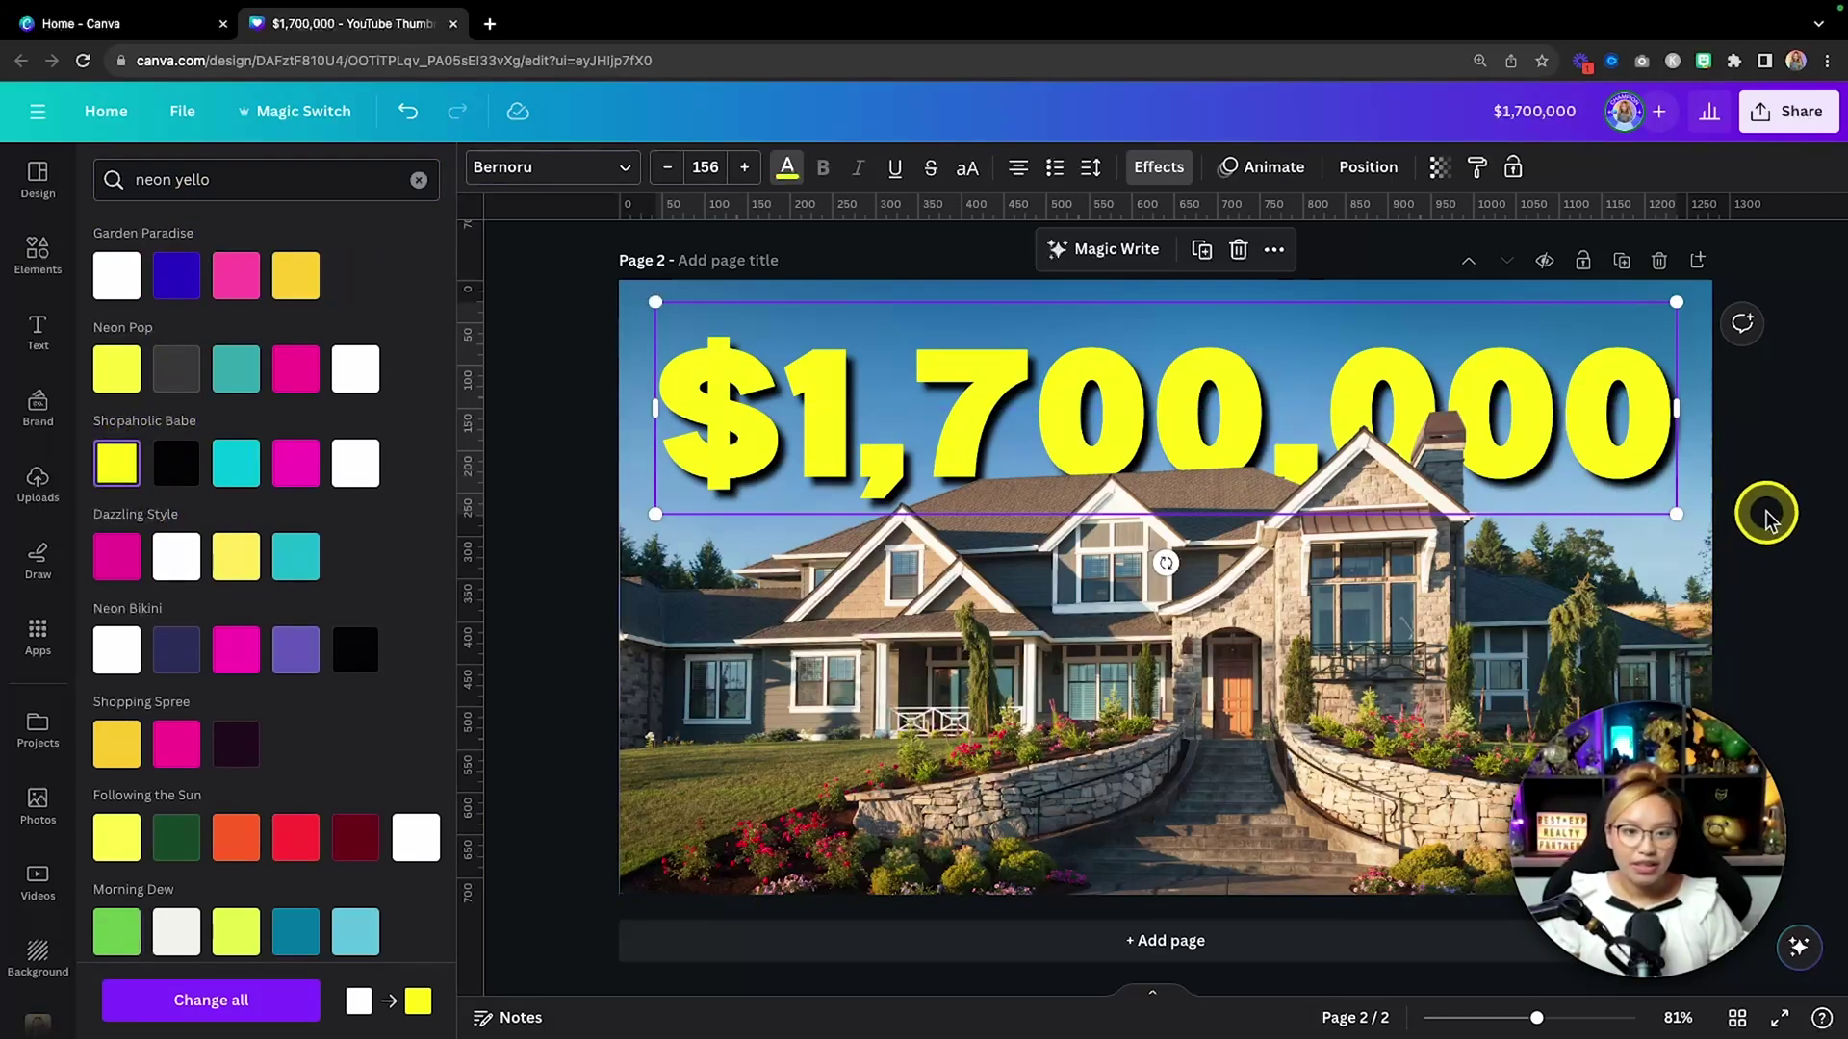
scroll(1766, 517, up, 7)
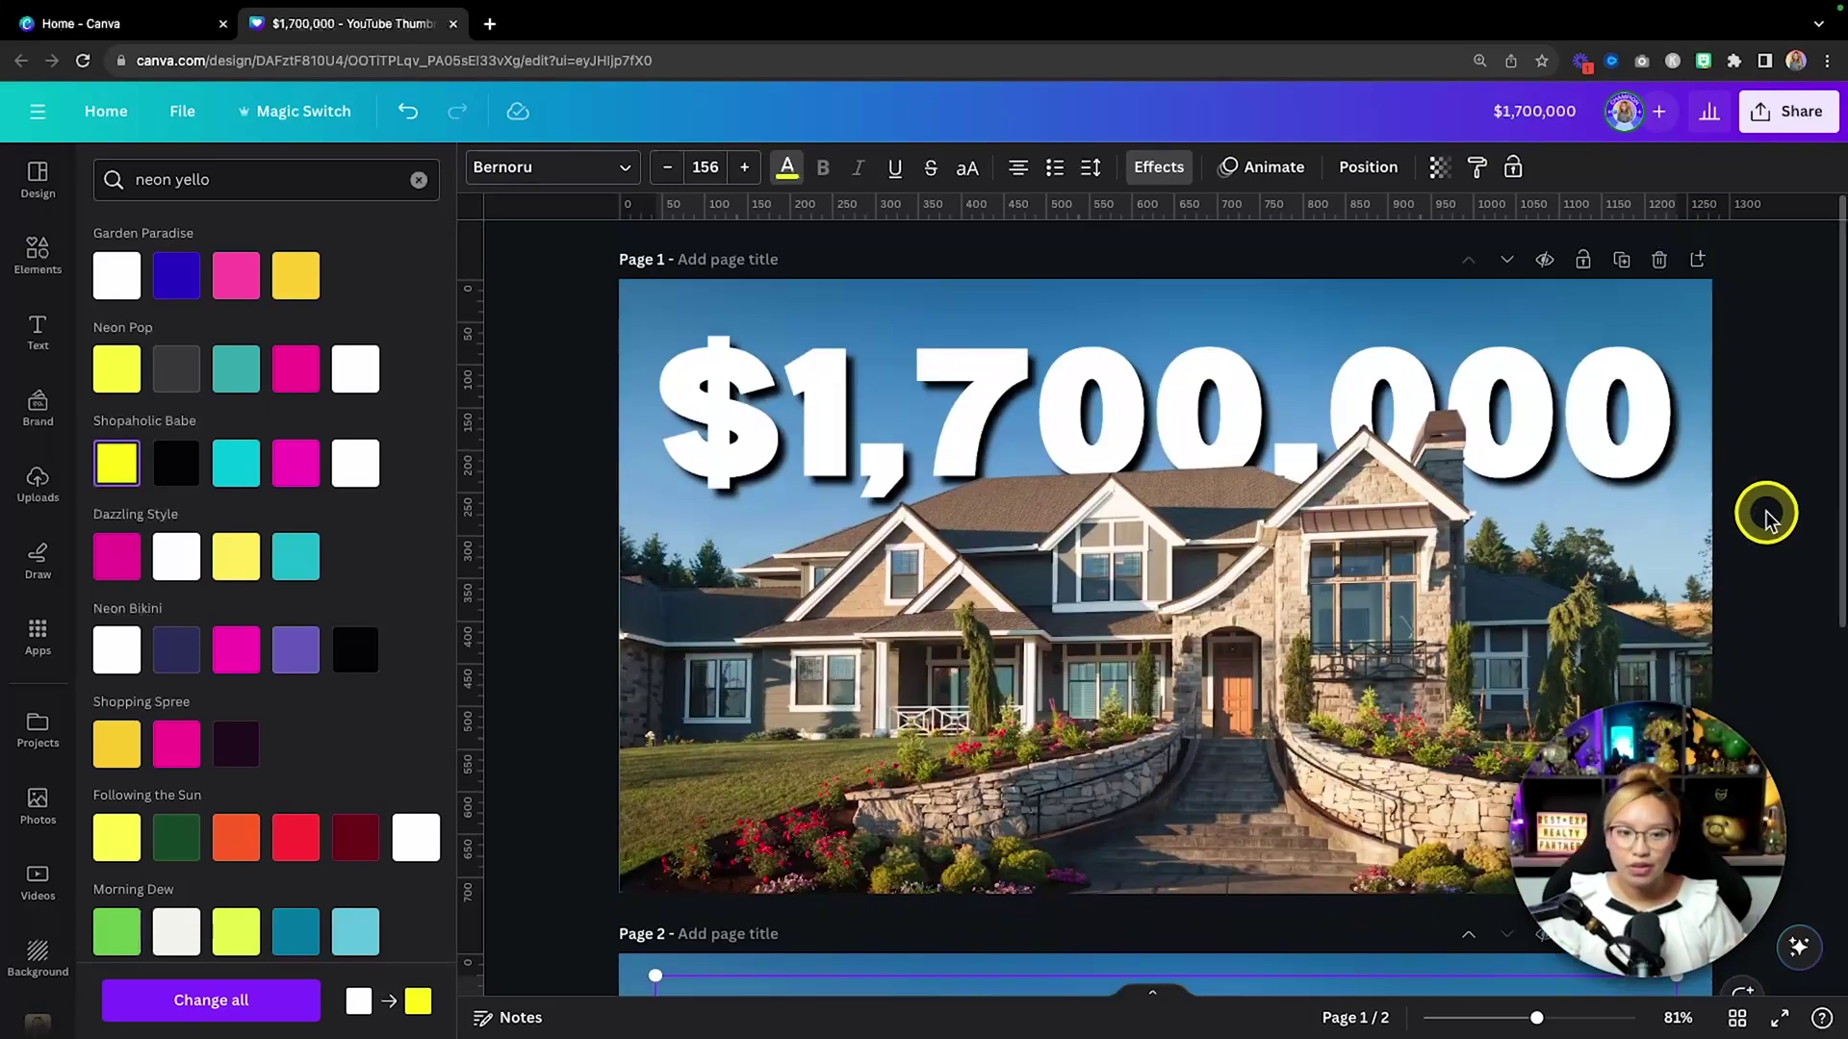
scroll(1766, 519, down, 7)
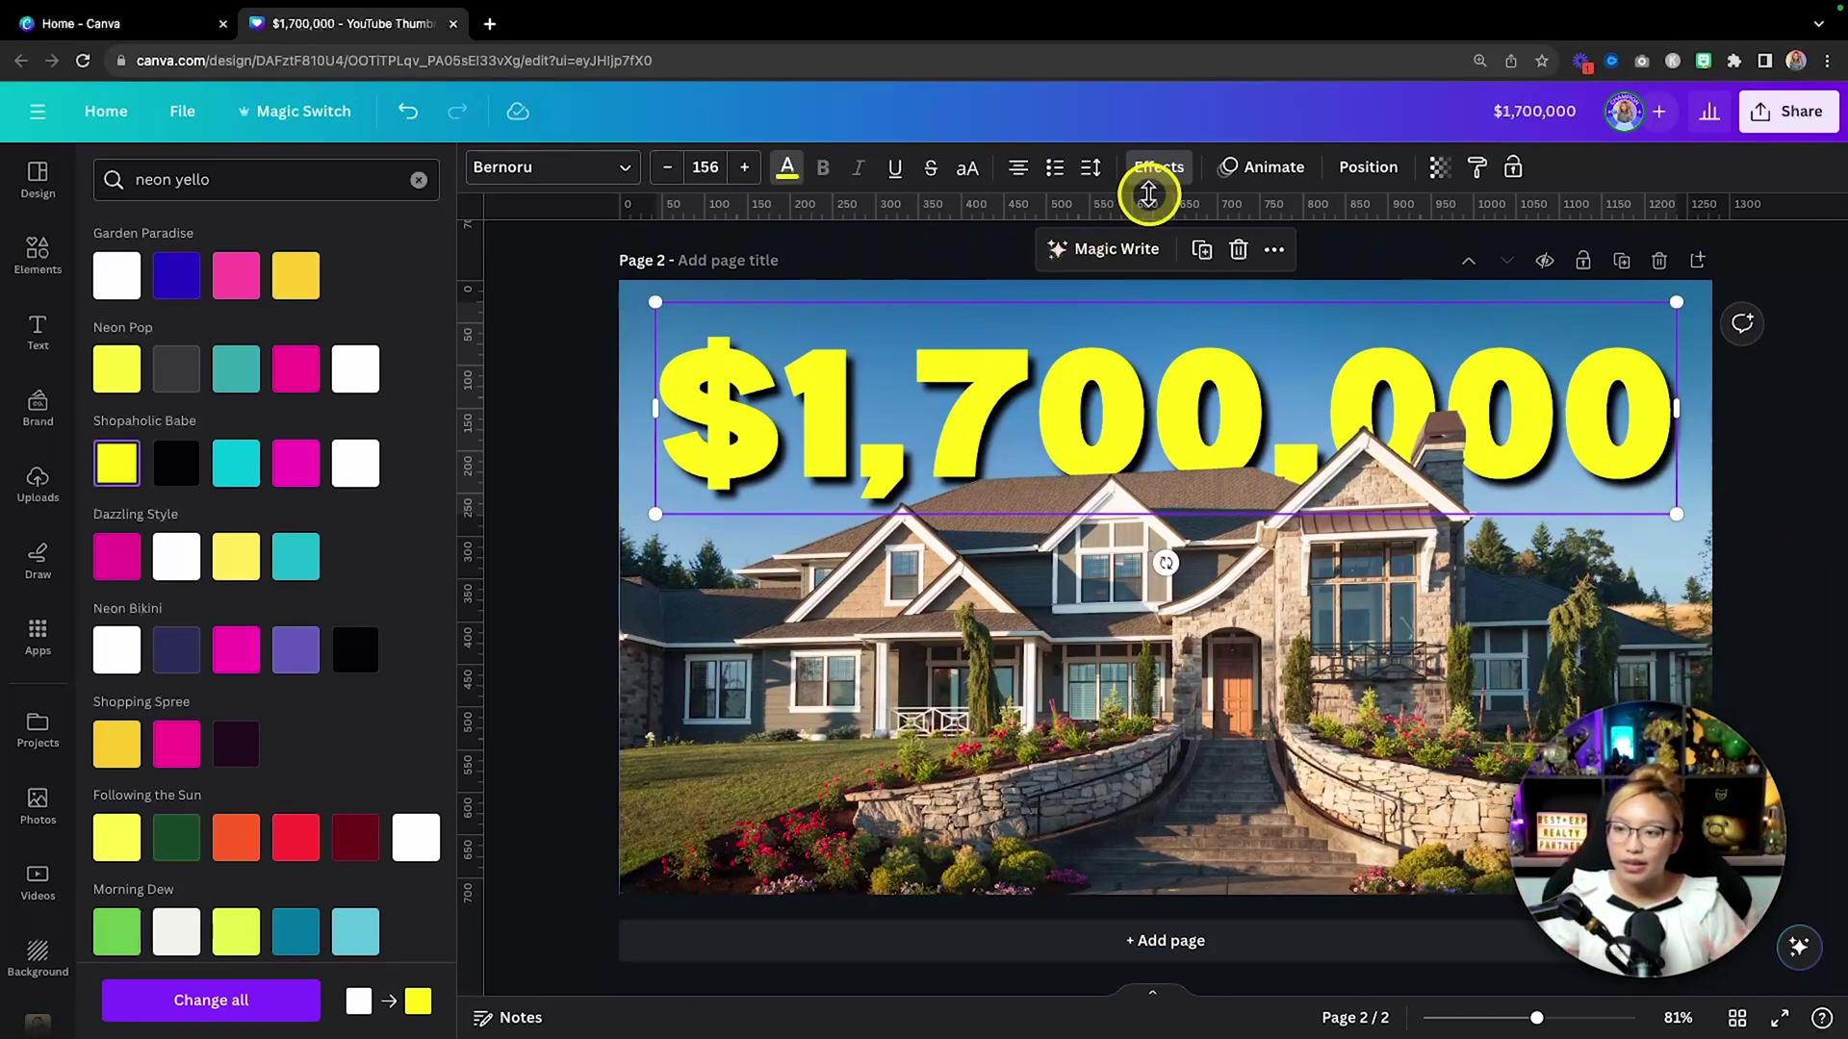
Curve page 2's $1,700,000 headline with a Curve value of 27 and raise it toward the top.
click(1159, 169)
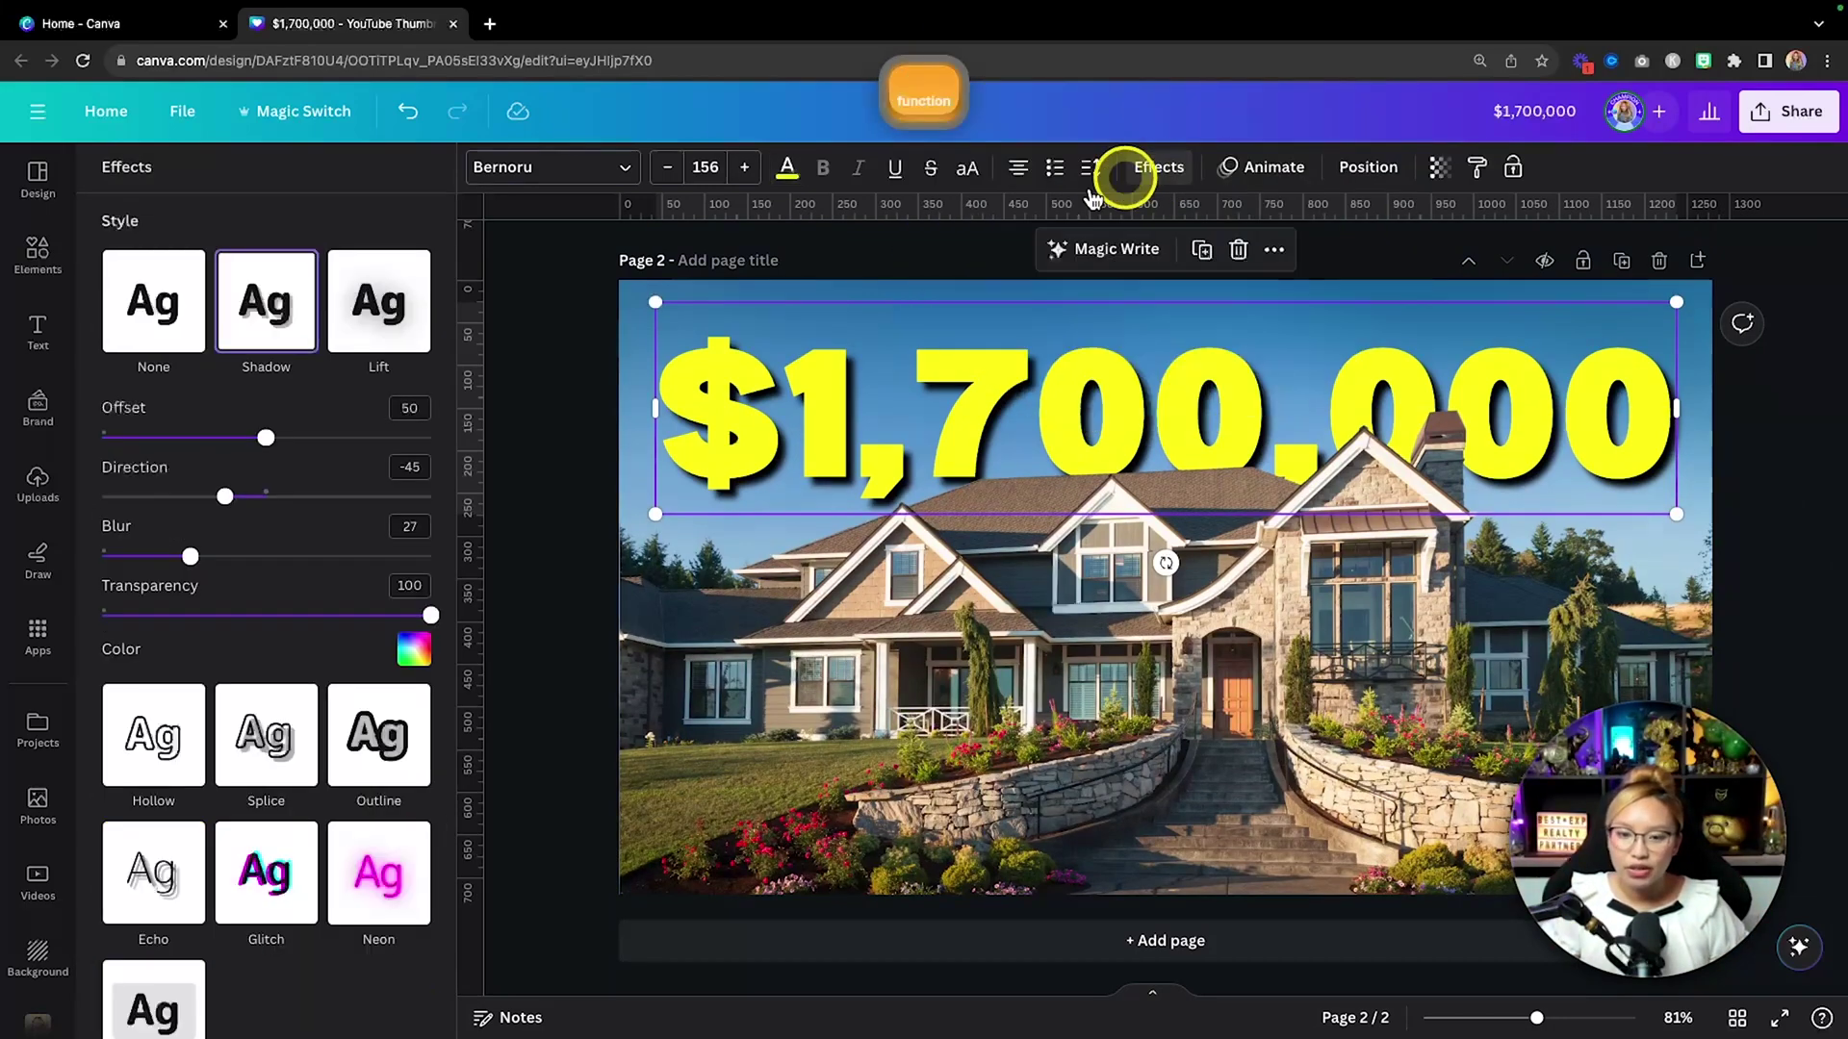
scroll(202, 785, down, 3)
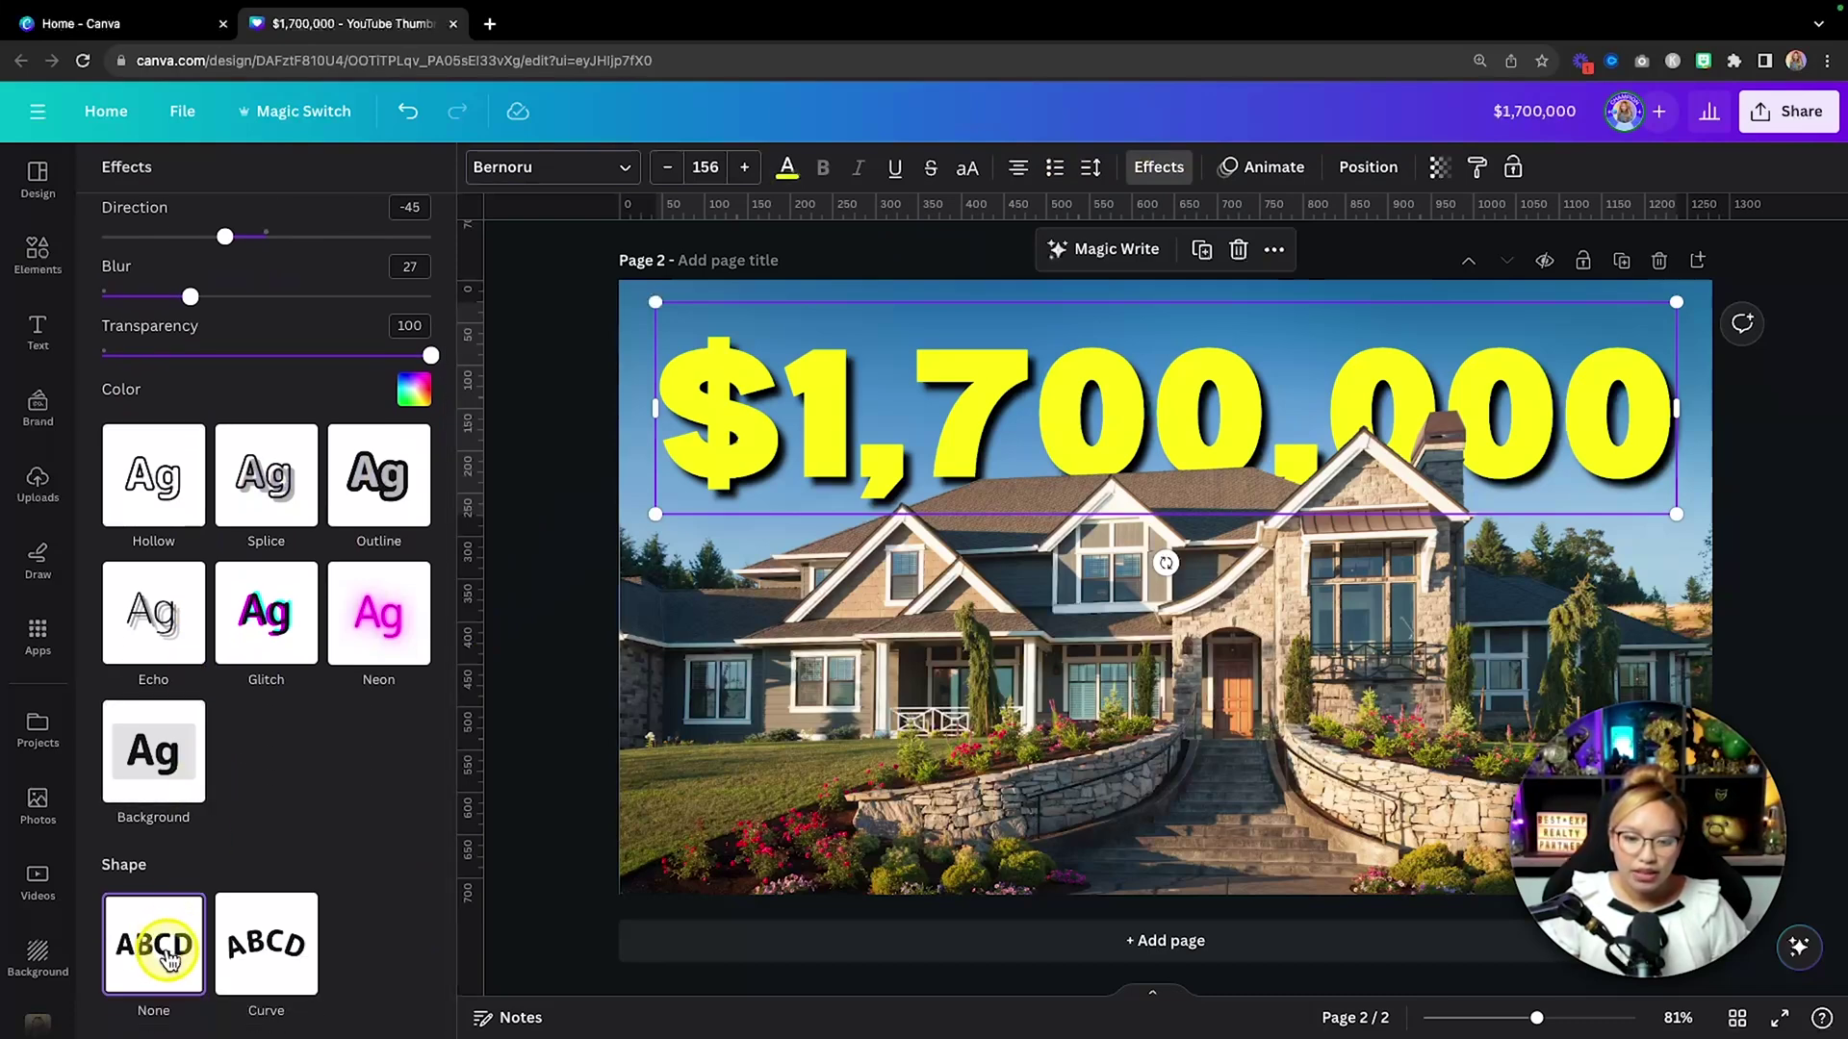
click(267, 955)
scroll(317, 952, down, 1)
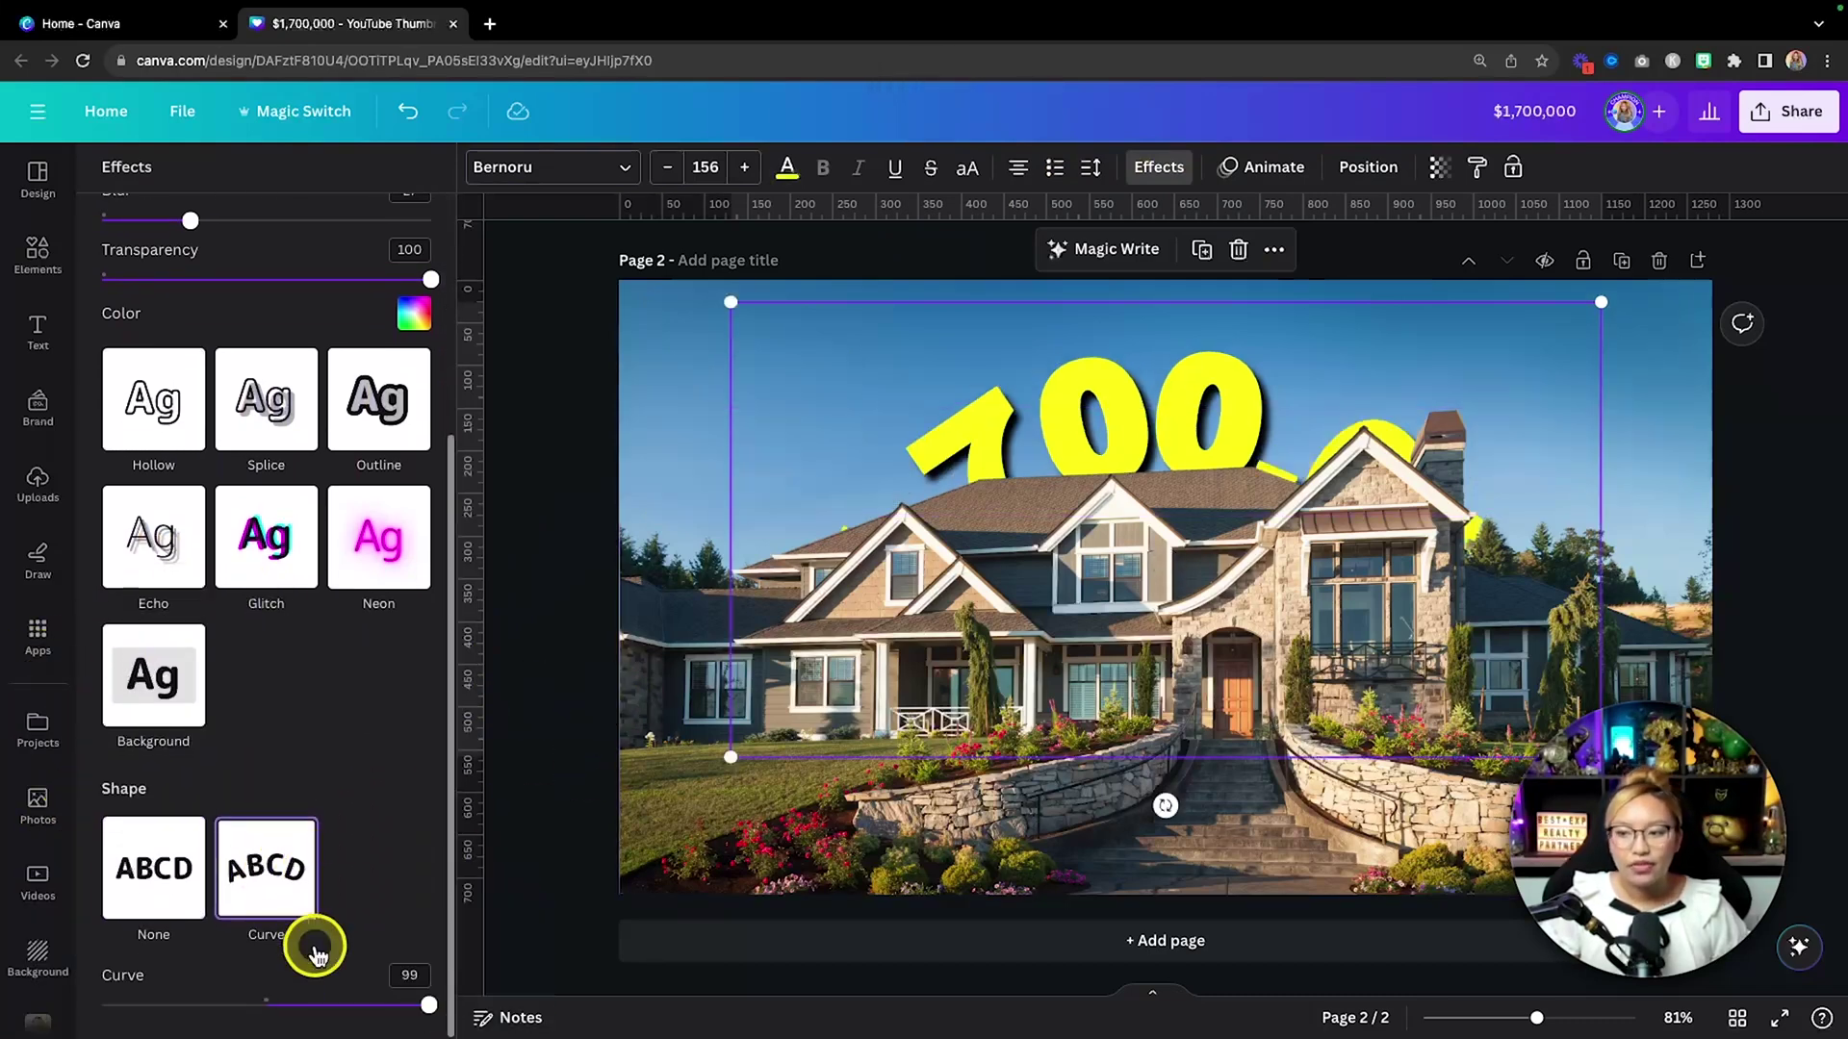
drag(424, 1007, 310, 1008)
drag(1024, 367, 1024, 356)
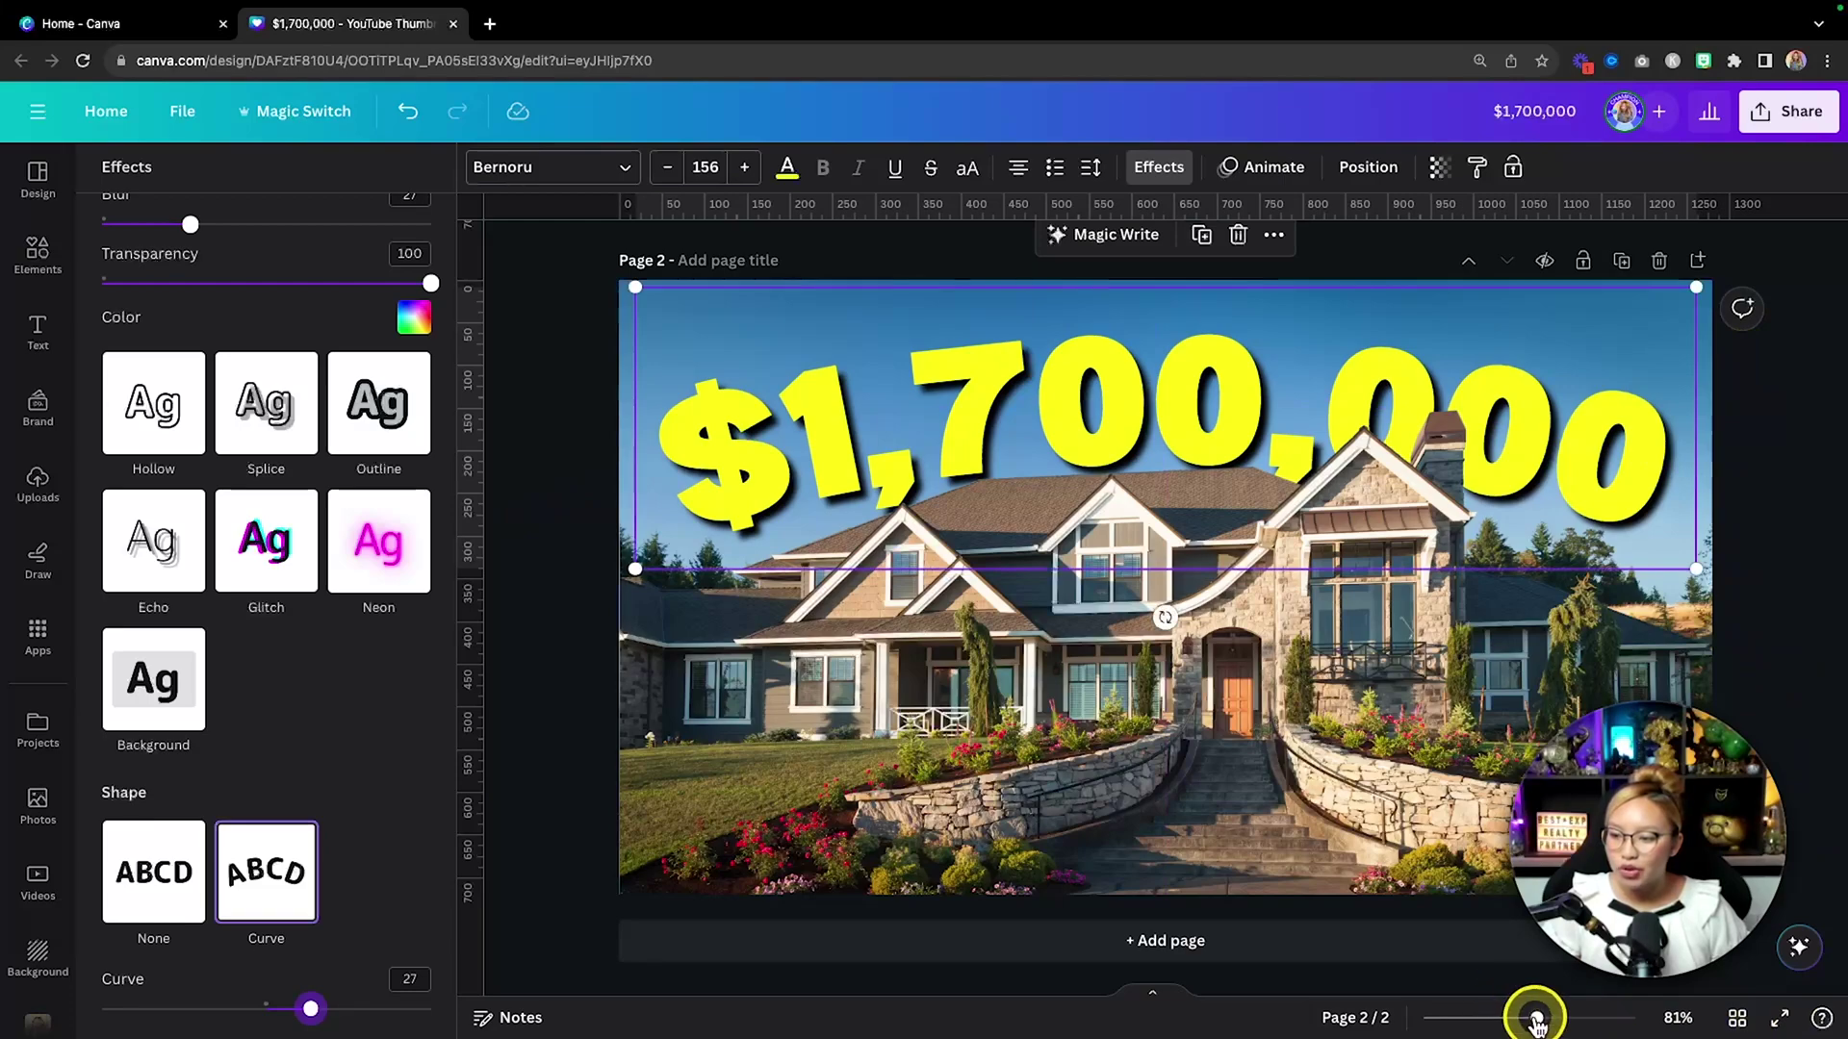
drag(1534, 1014, 1360, 1015)
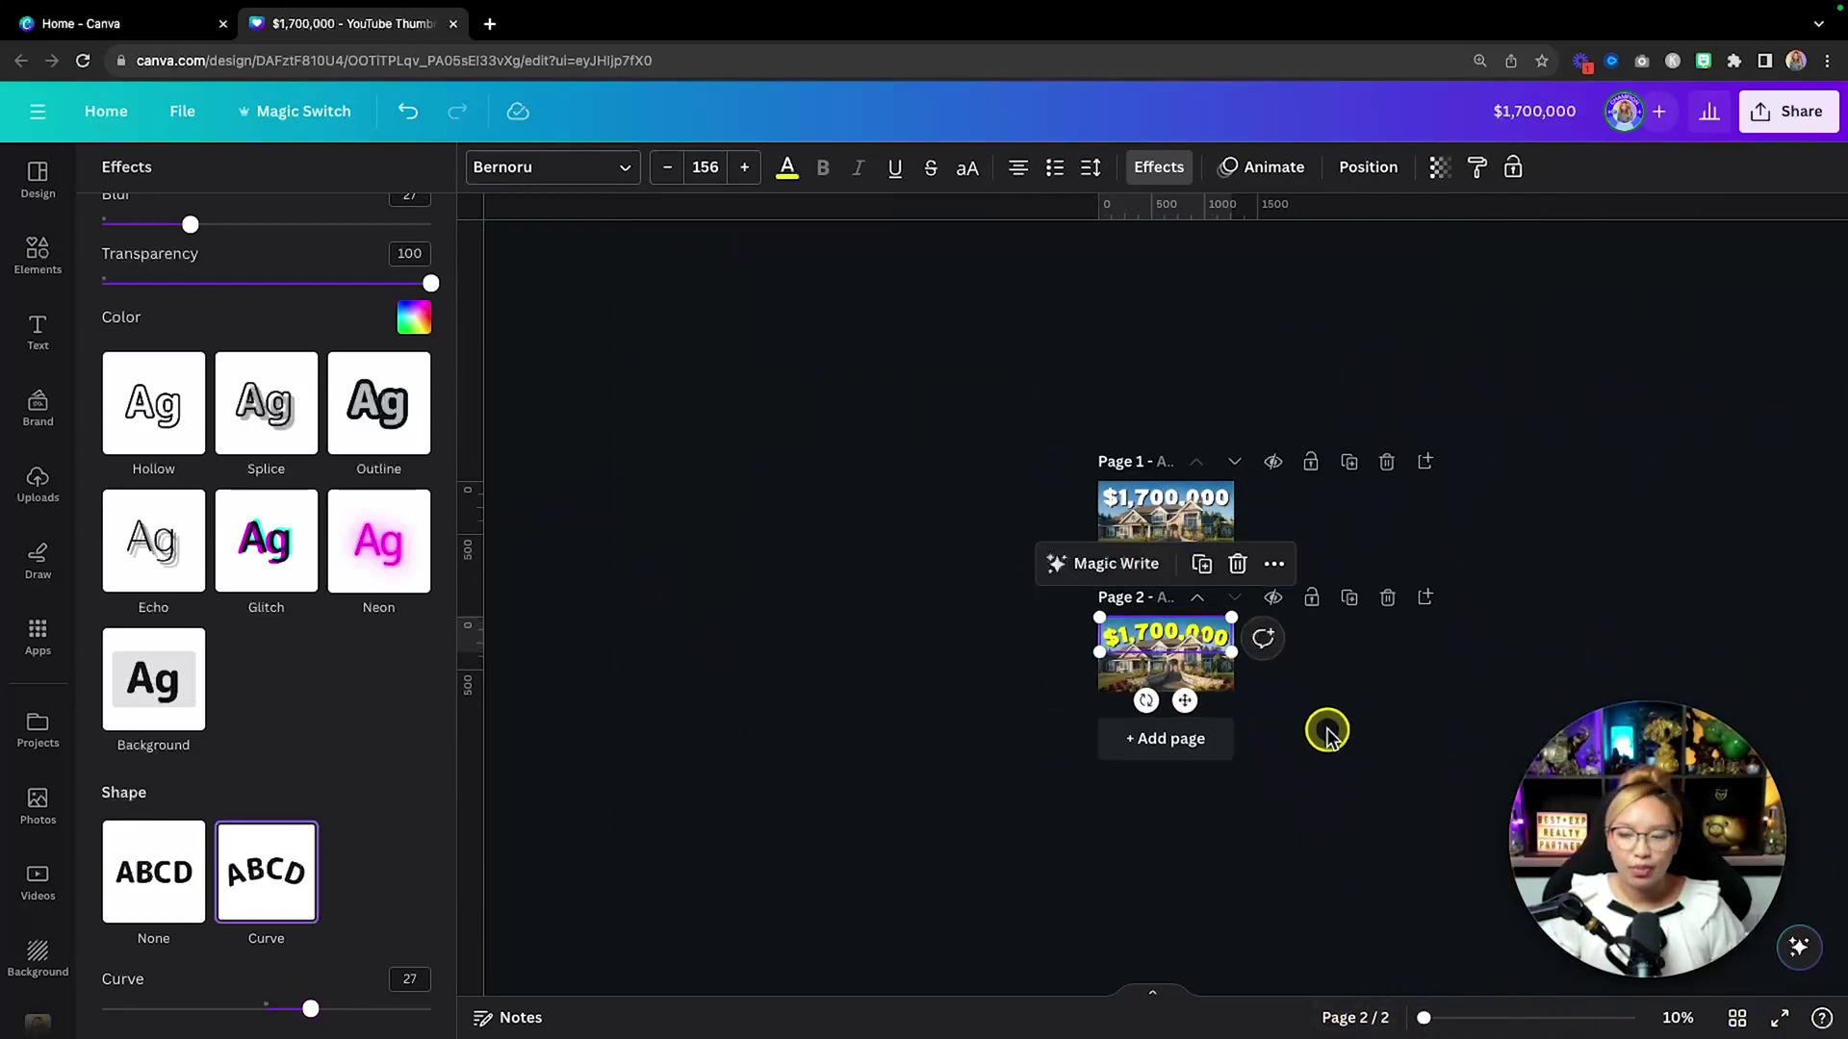
Duplicate page 2 with its curved headline to create page 3.
click(1330, 720)
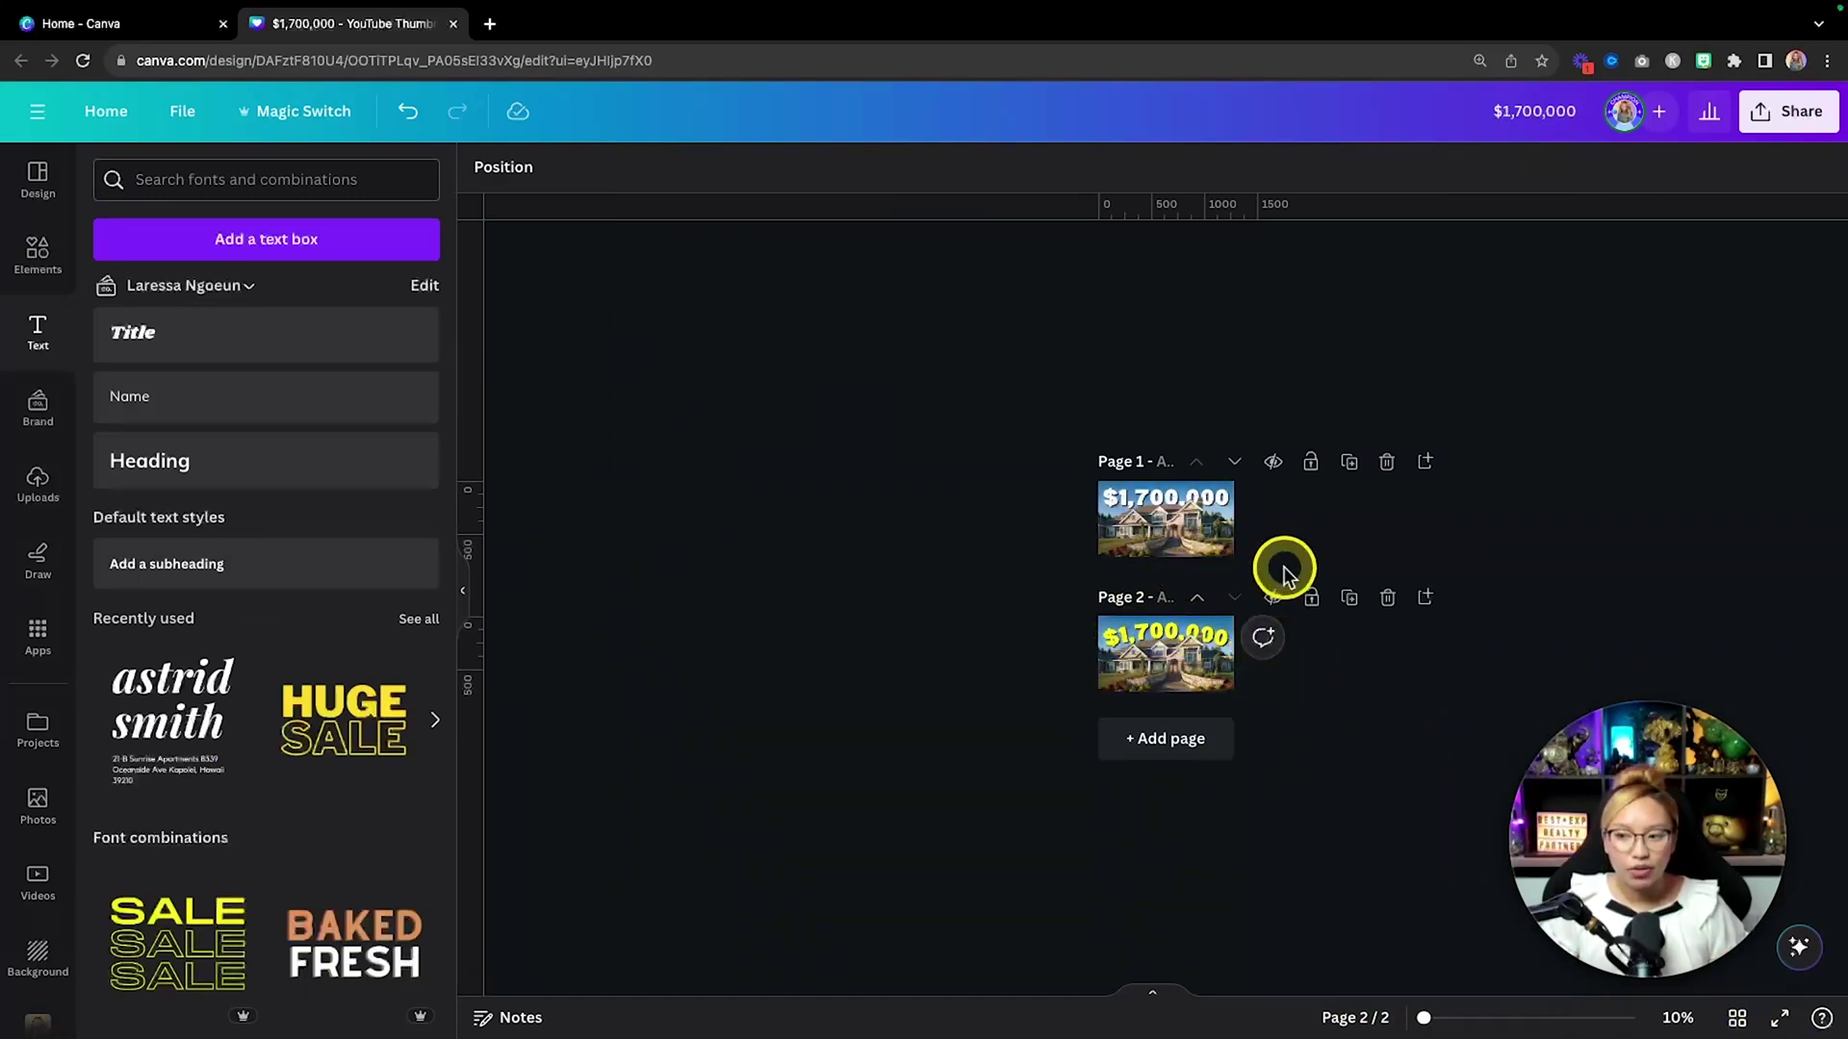
drag(1424, 1018, 1526, 1018)
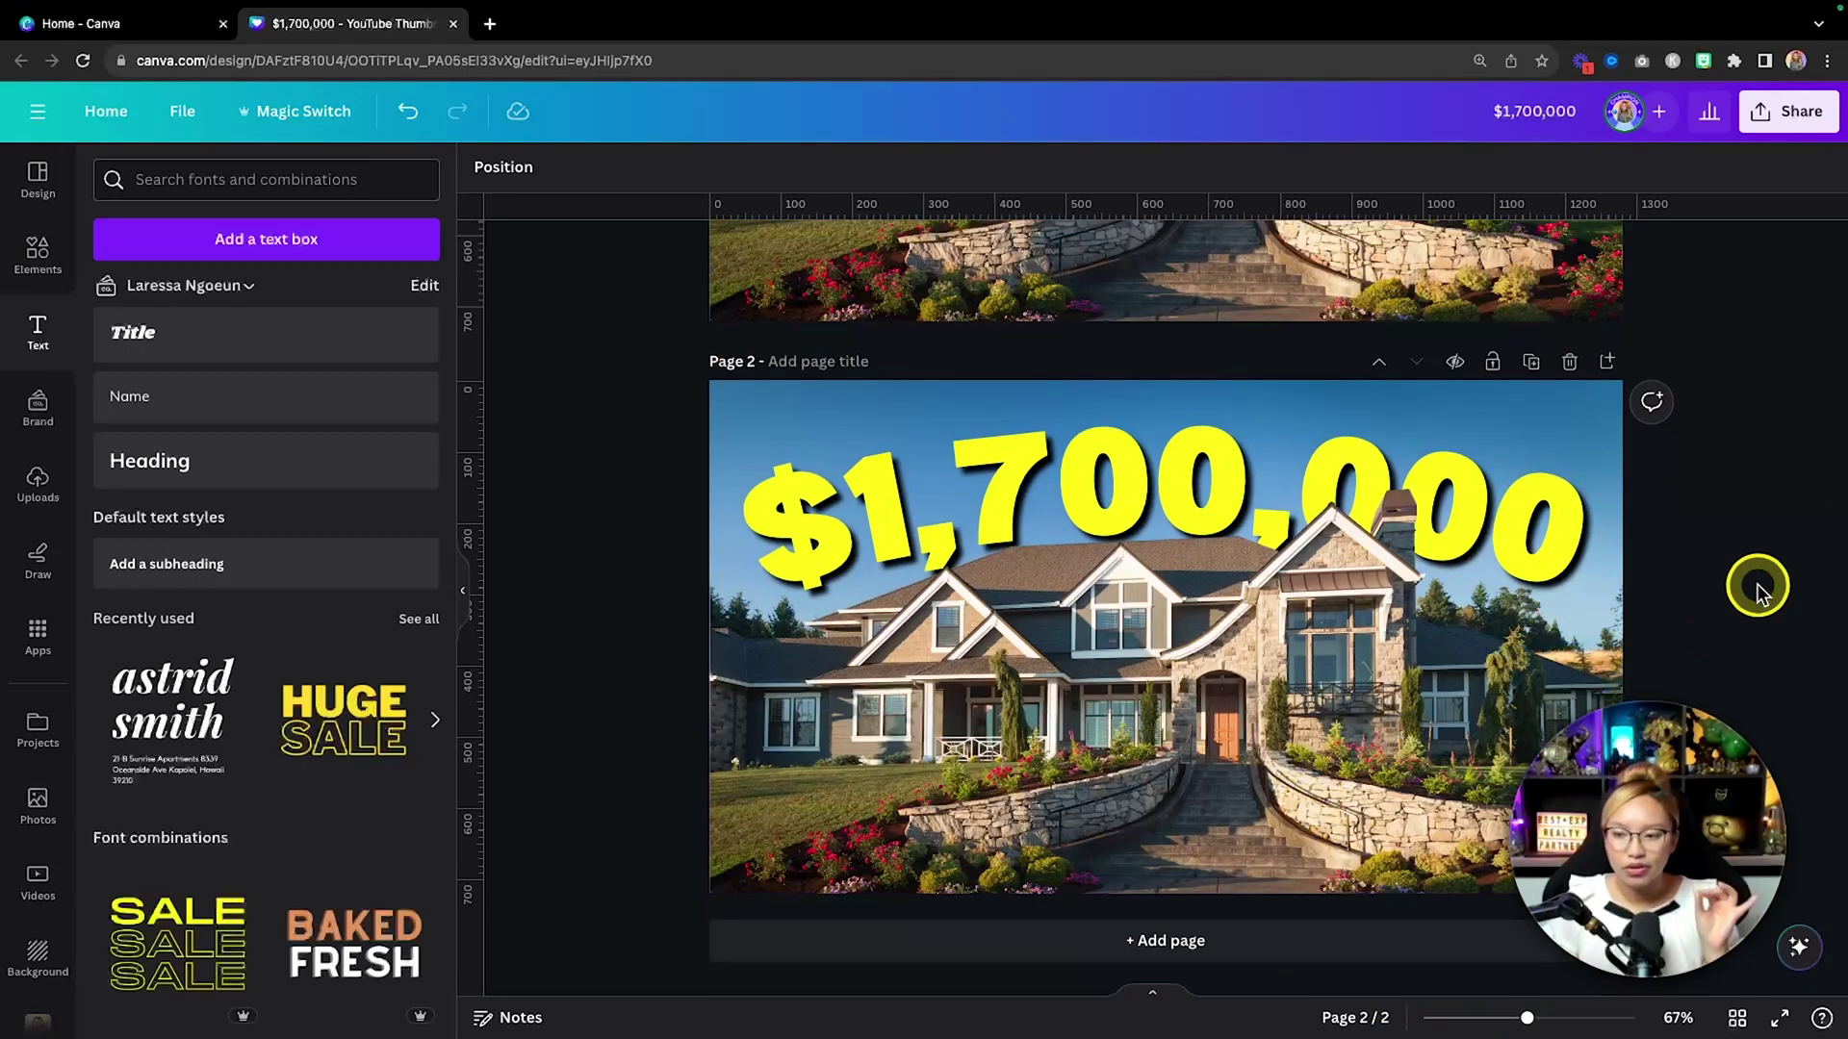
click(1531, 364)
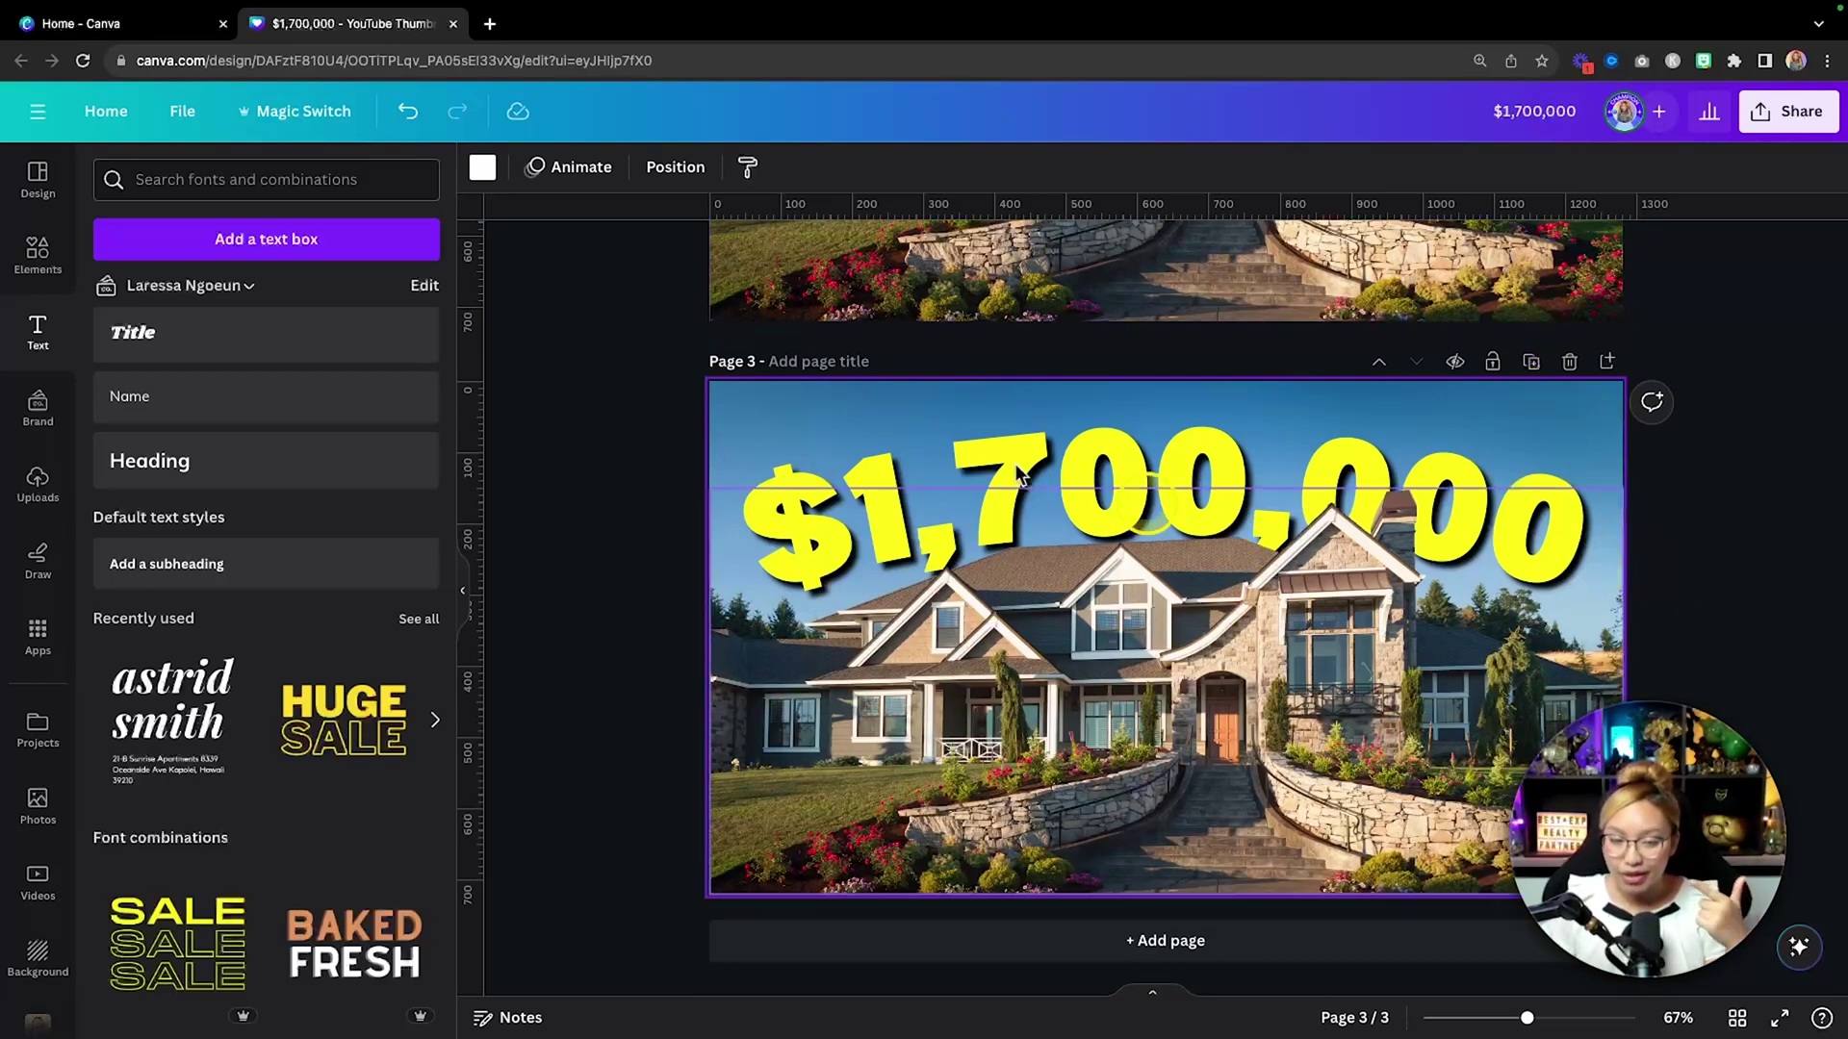
click(36, 417)
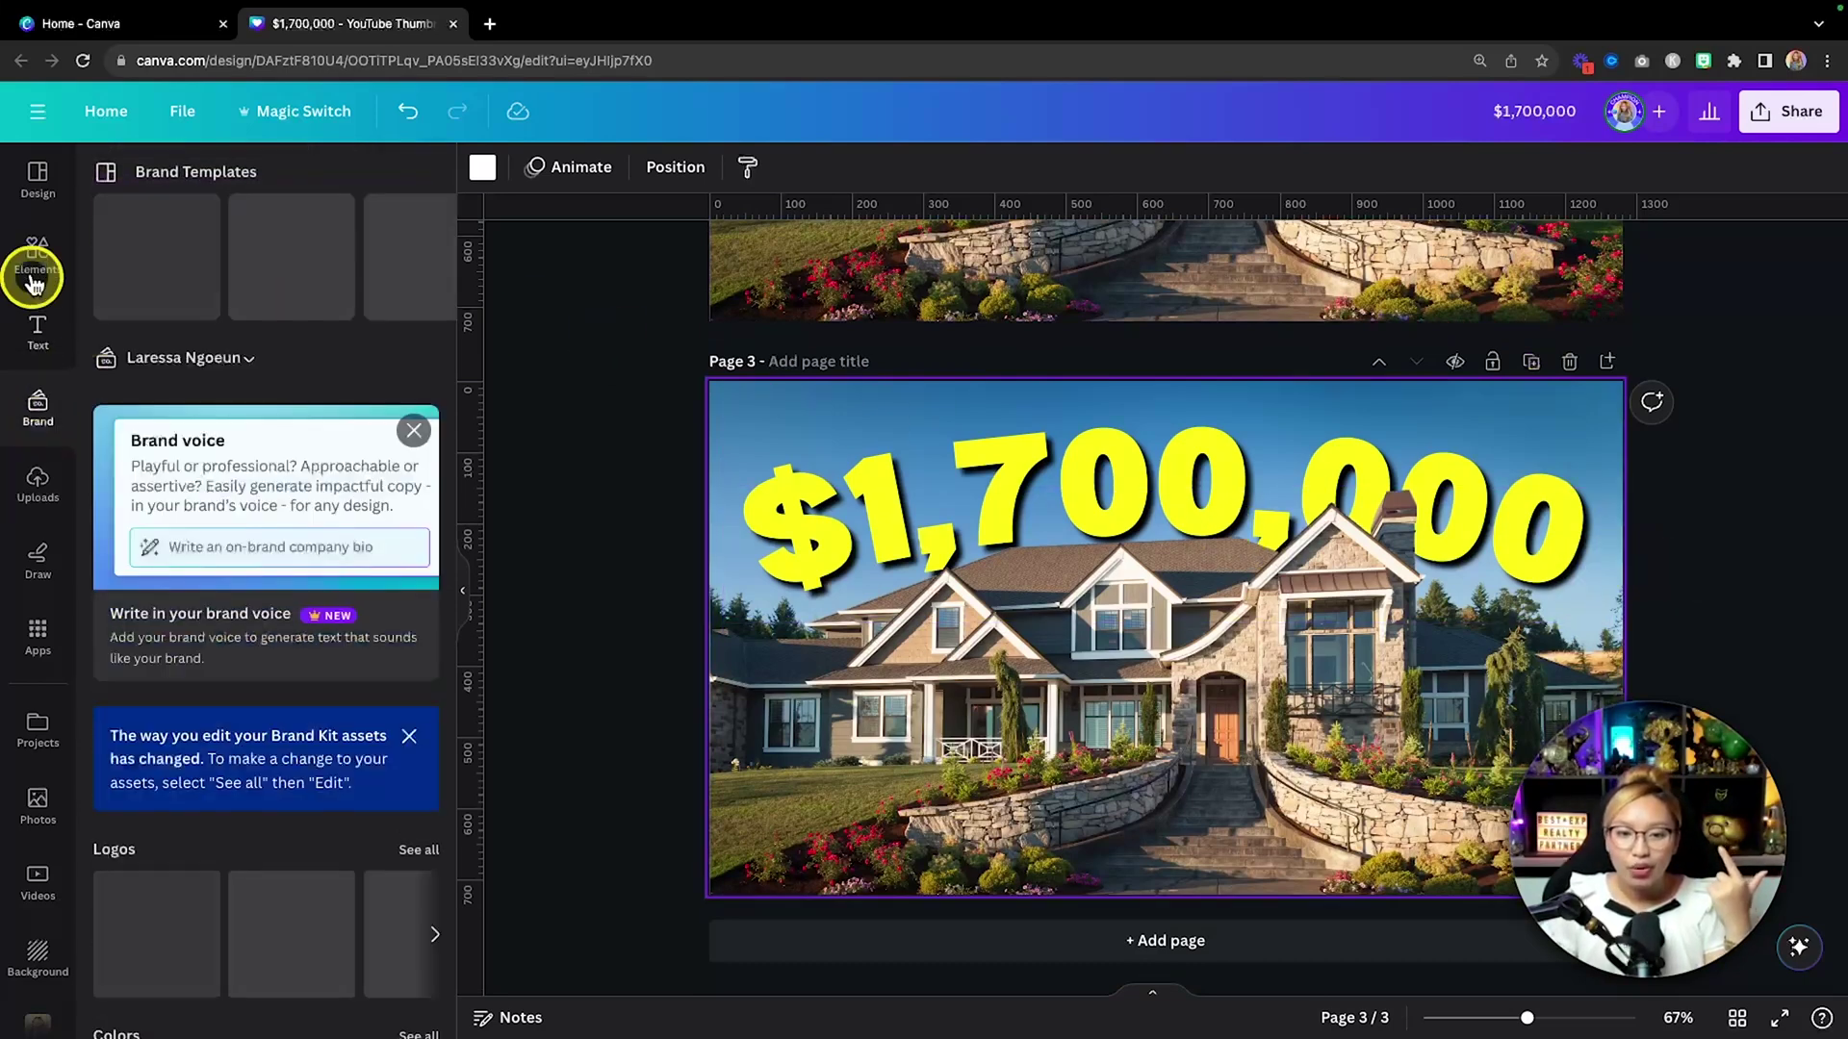
Add the uploaded pointing-woman portrait to page 3, enlarged and centred over the house.
click(58, 499)
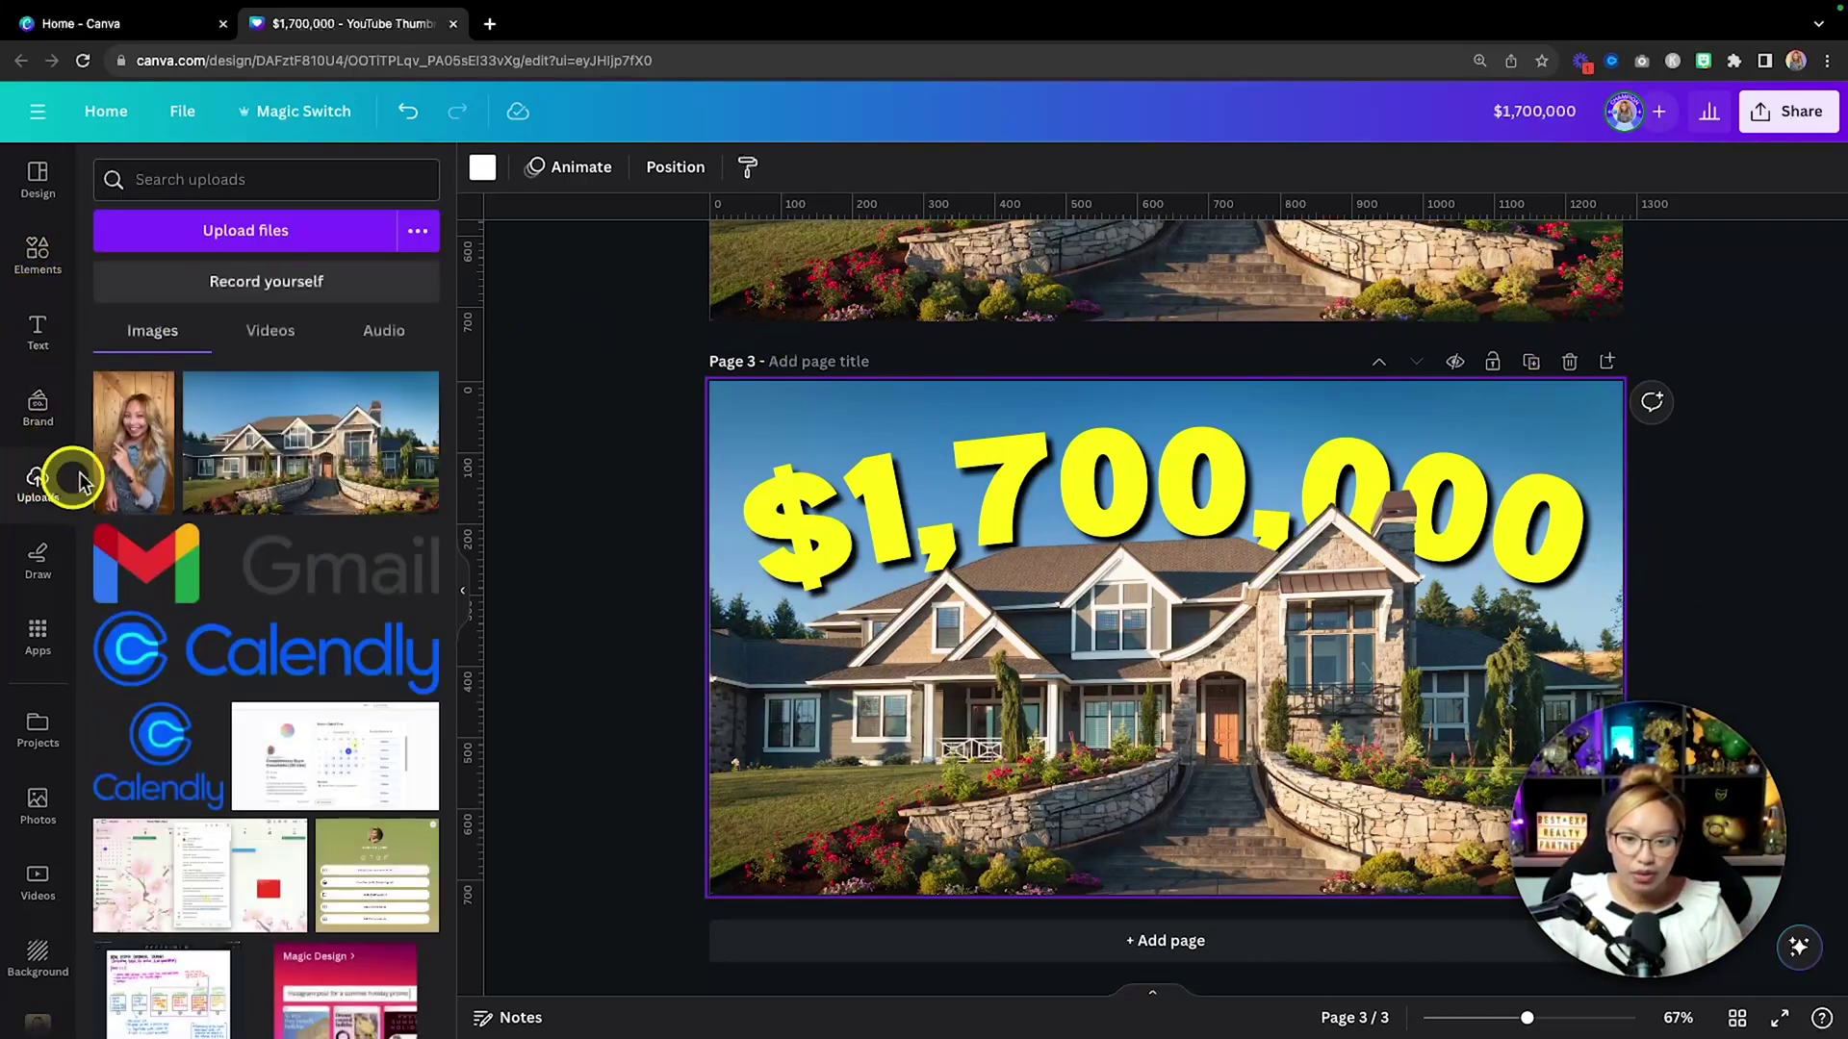
click(132, 469)
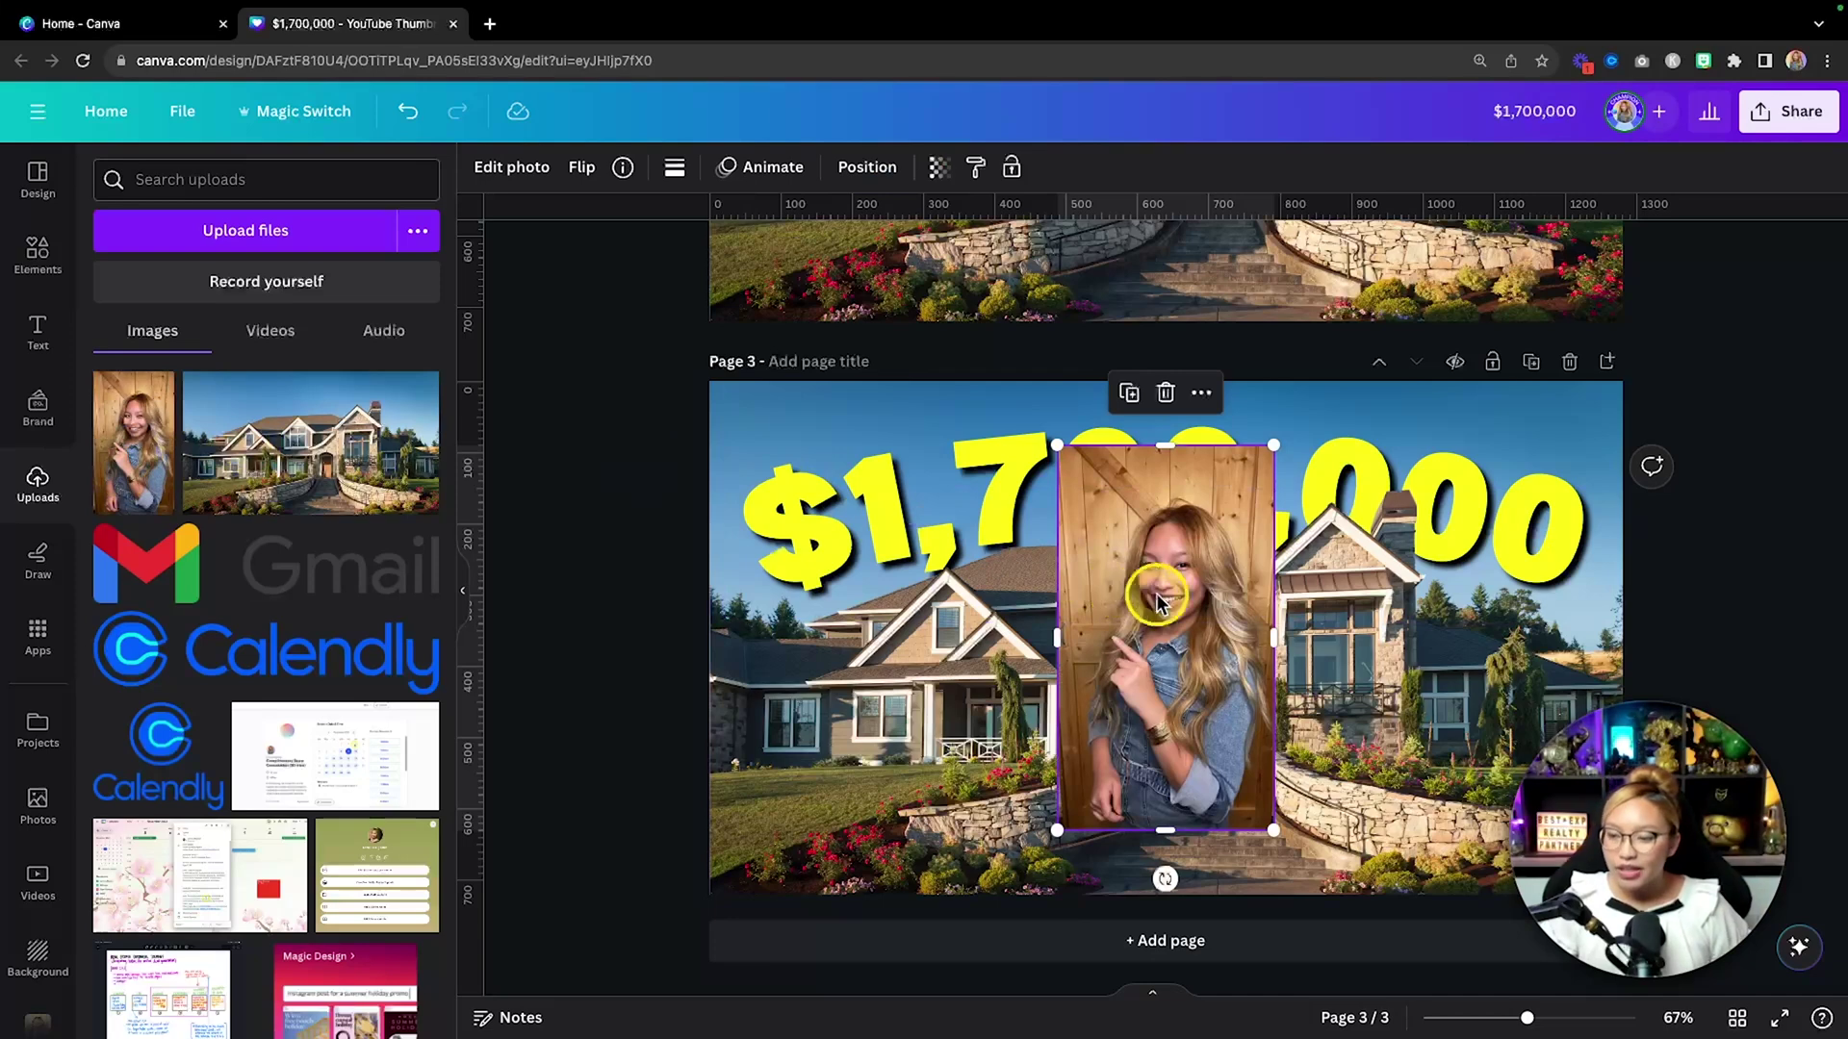
drag(1056, 444, 1028, 397)
drag(1099, 535, 1097, 571)
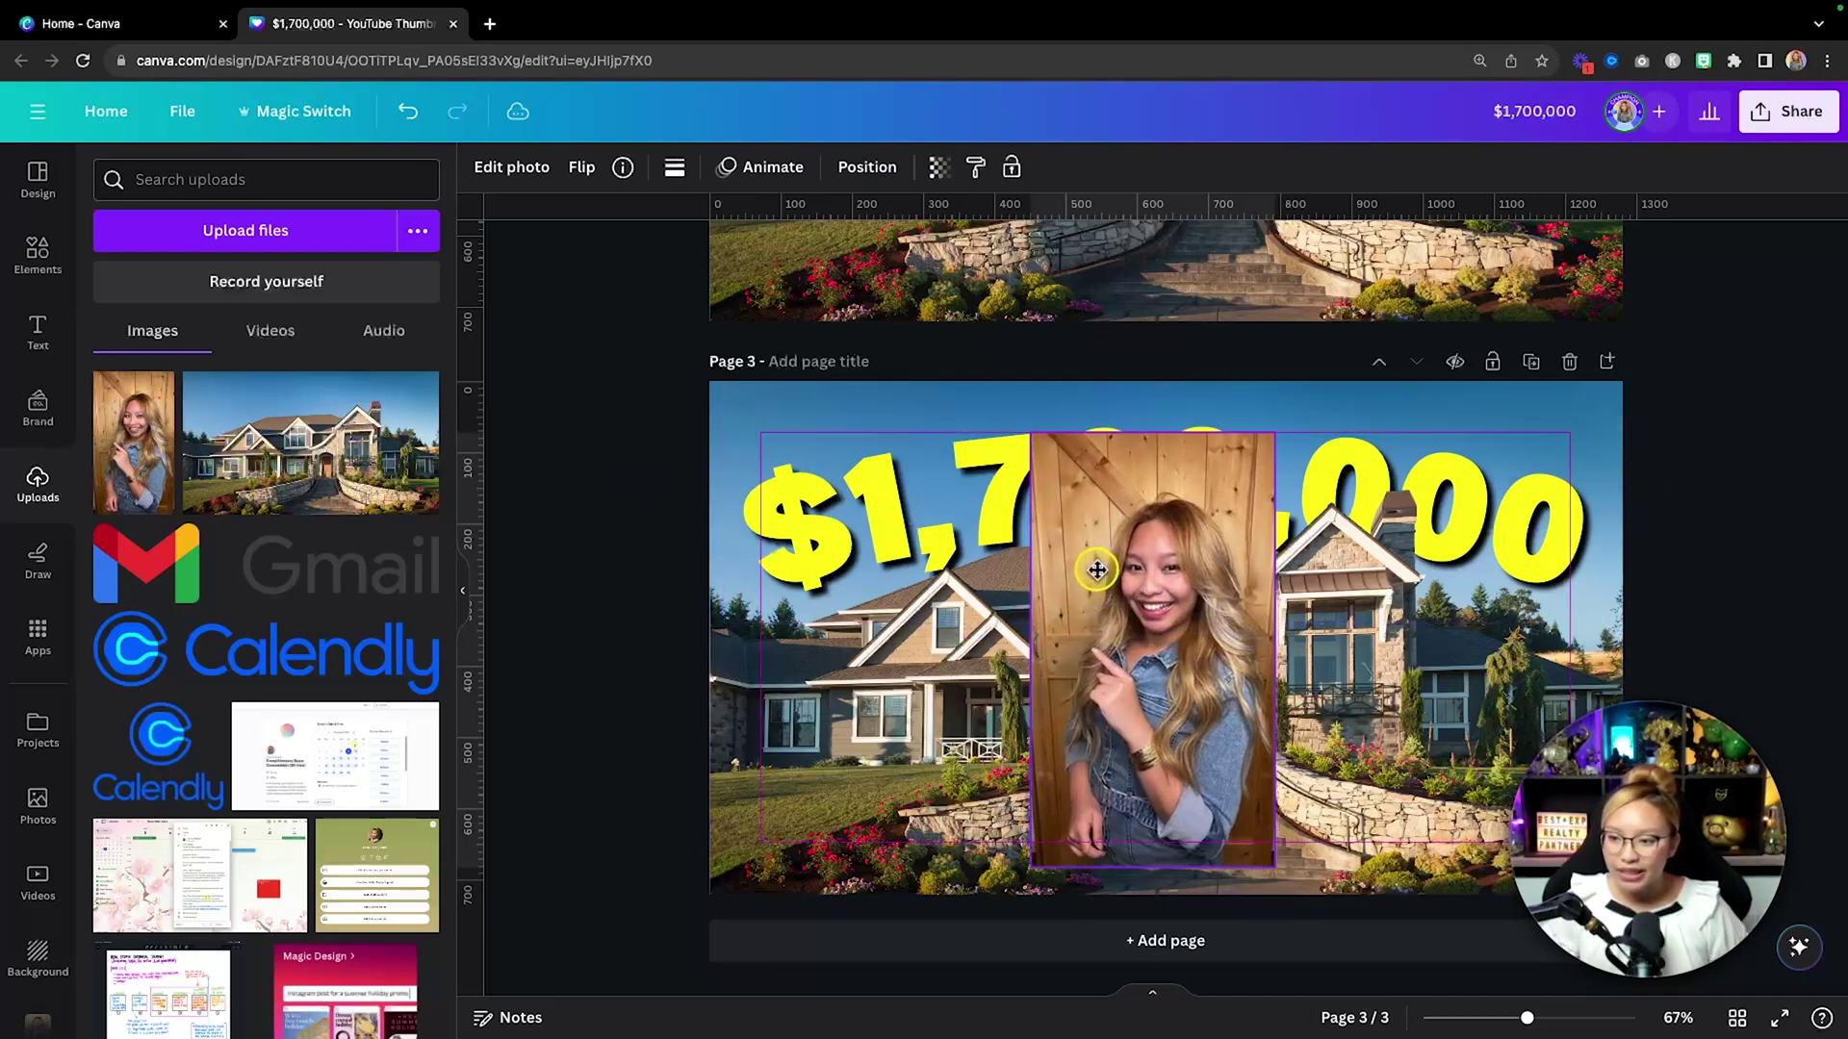
scroll(866, 589, up, 4)
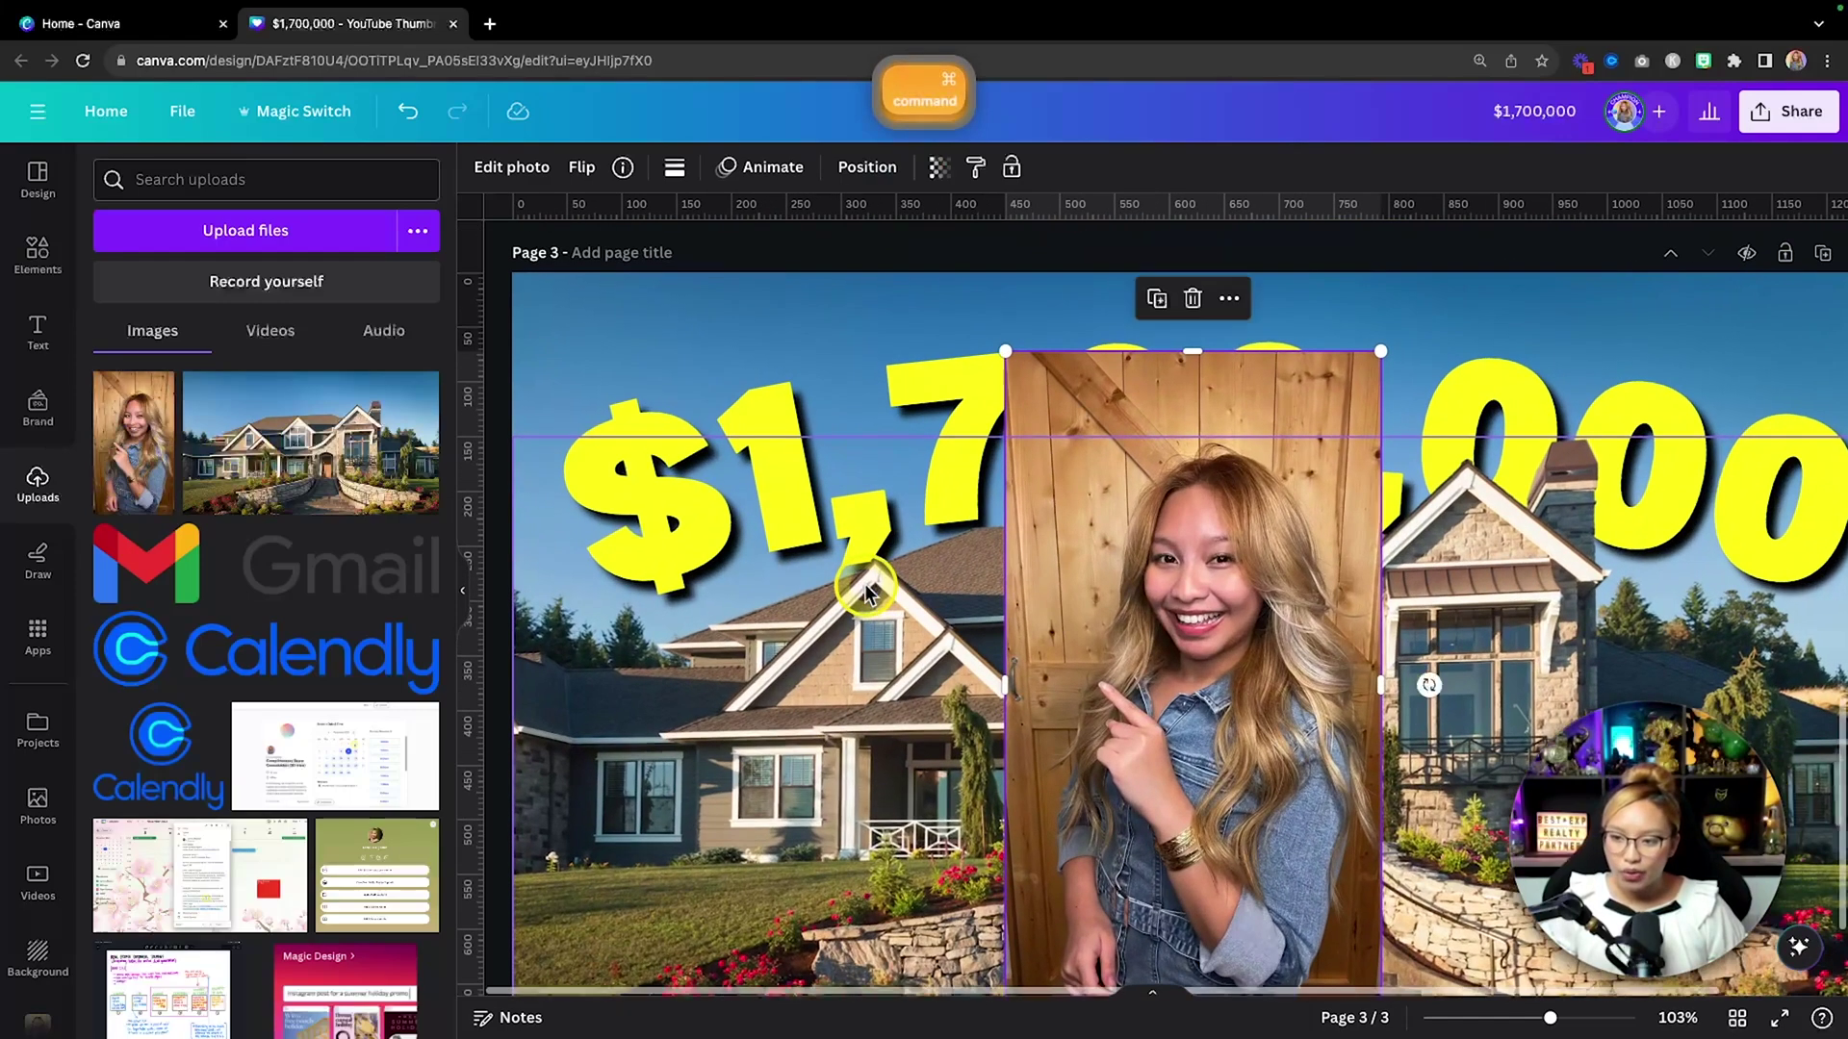
scroll(866, 589, down, 2)
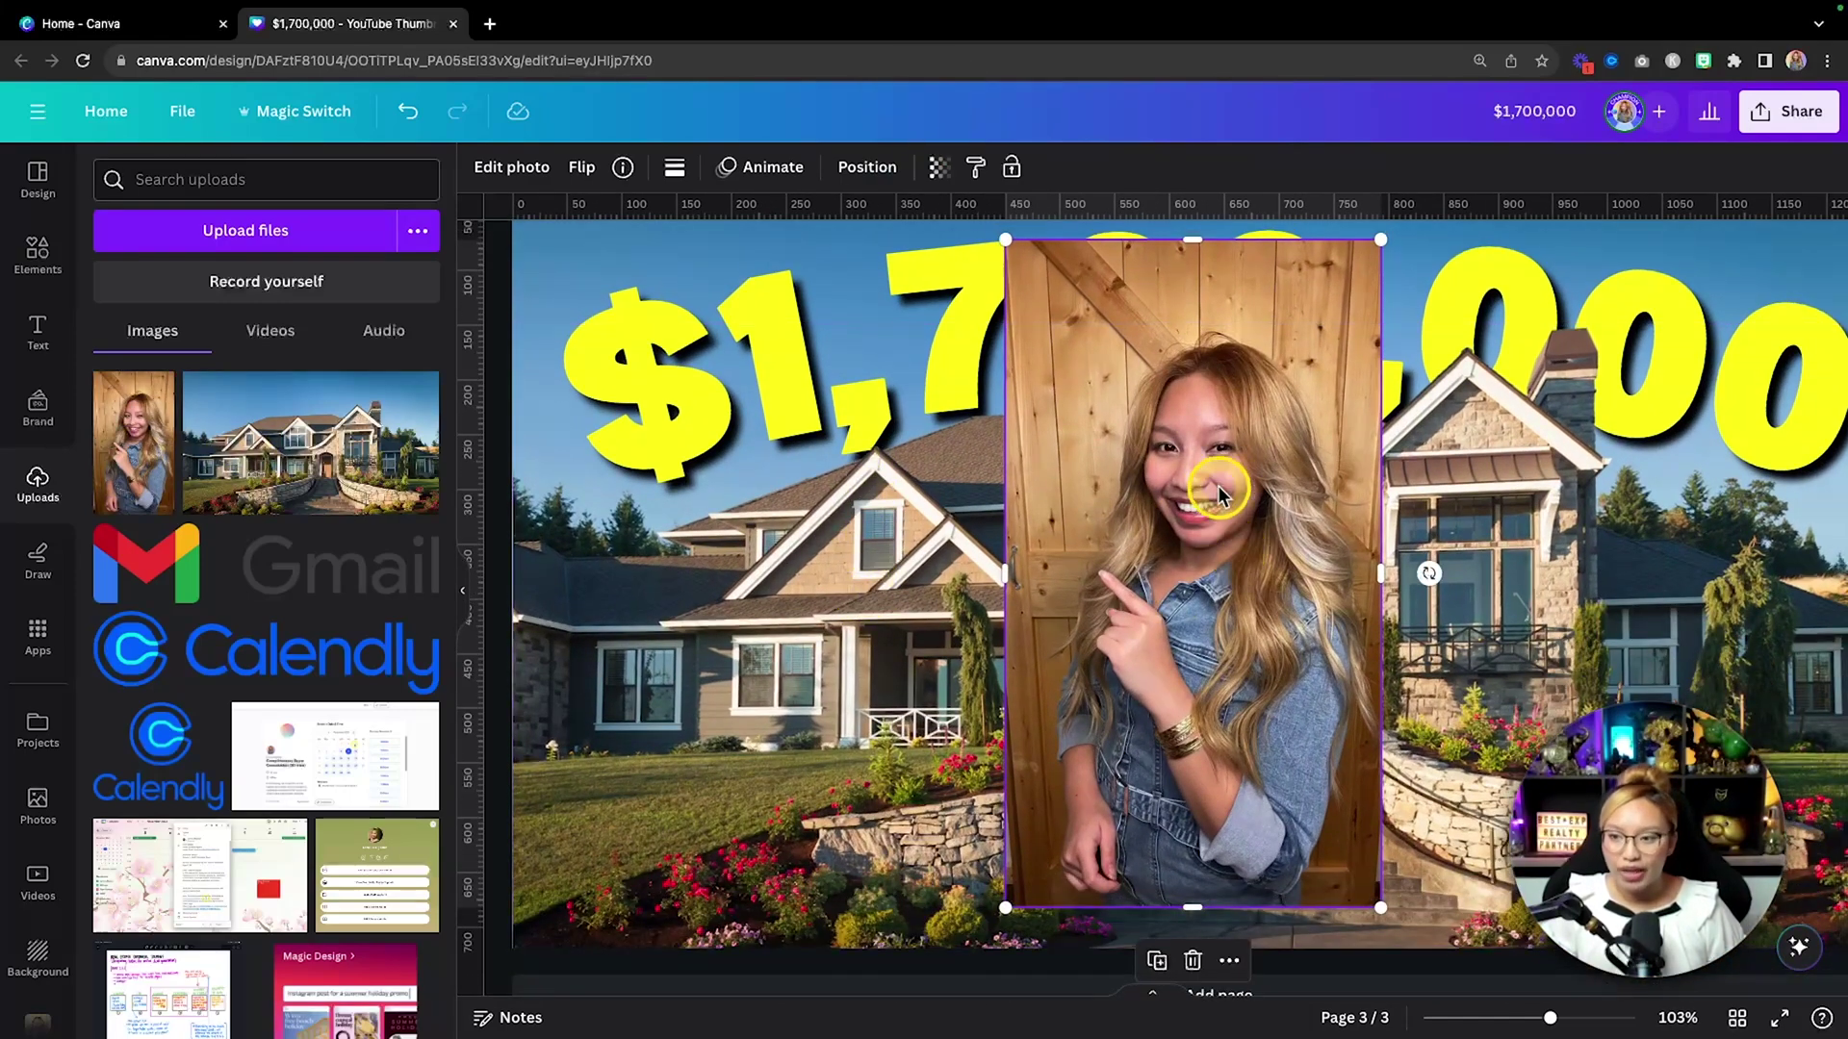
click(513, 168)
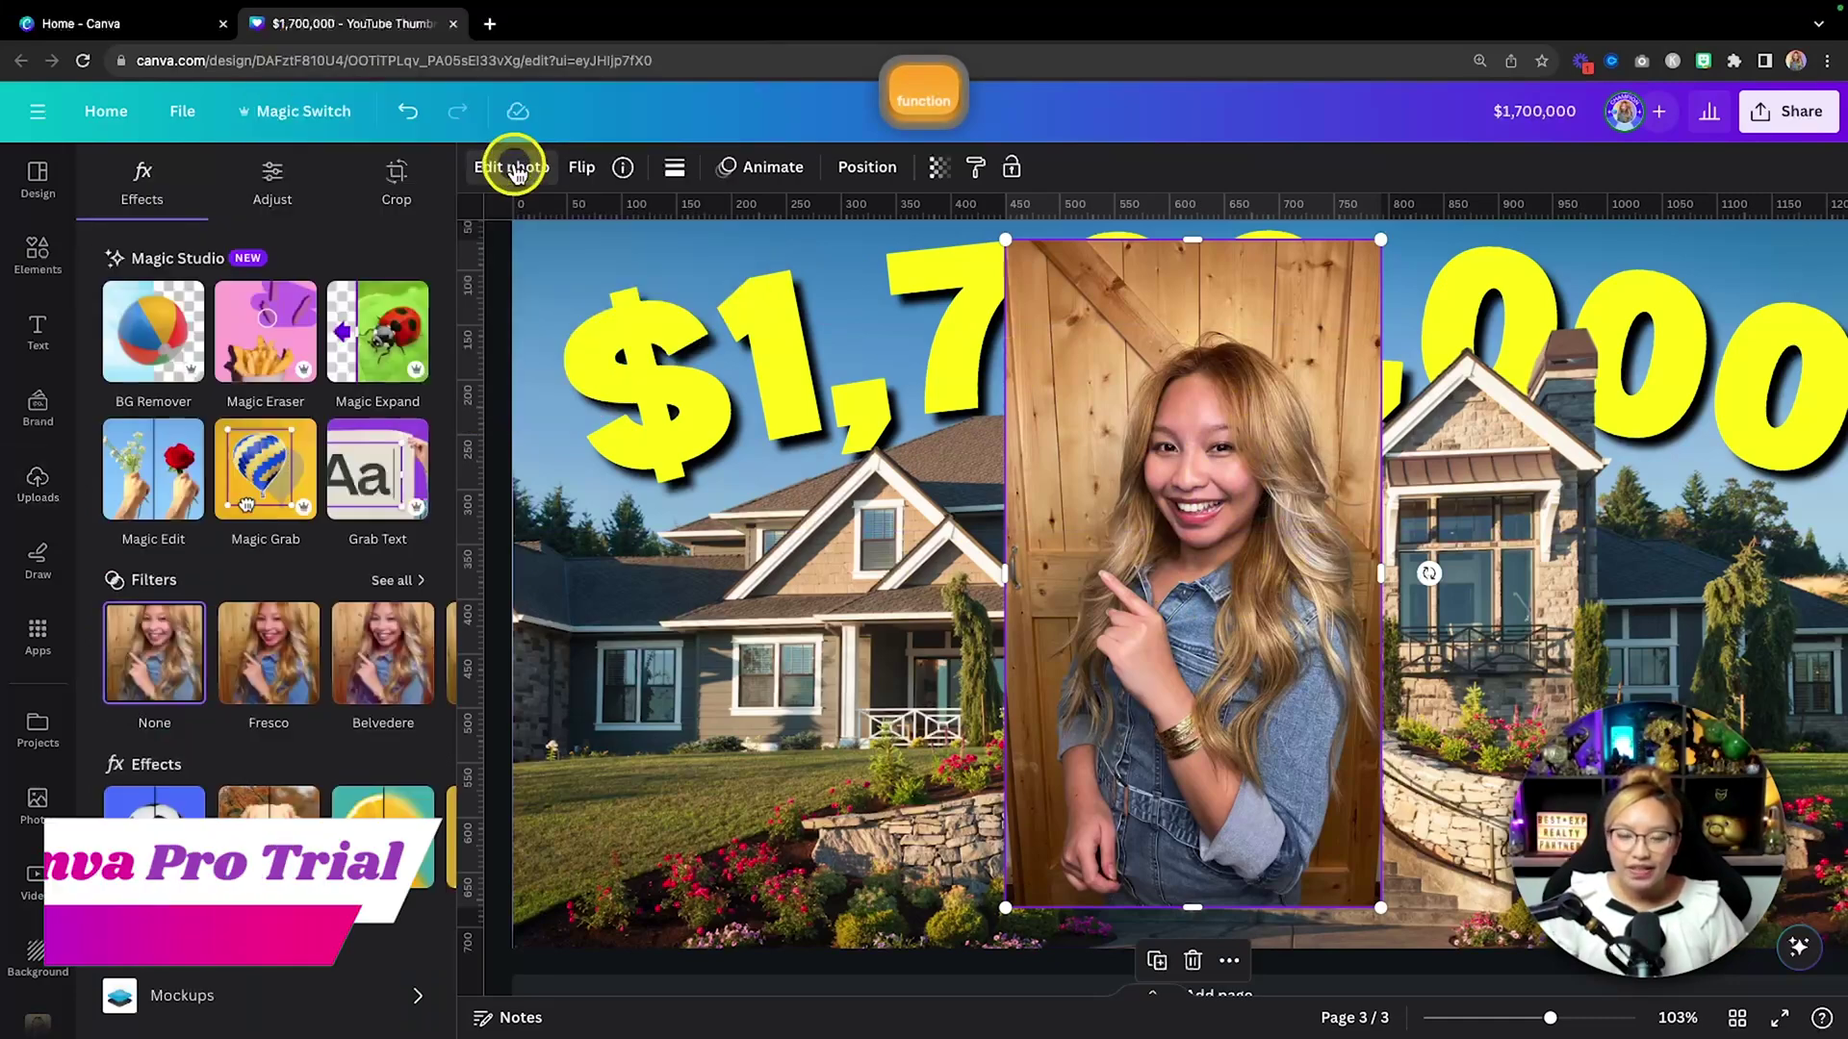
Cut out the woman with BG Remover so the portrait's background disappears.
click(154, 352)
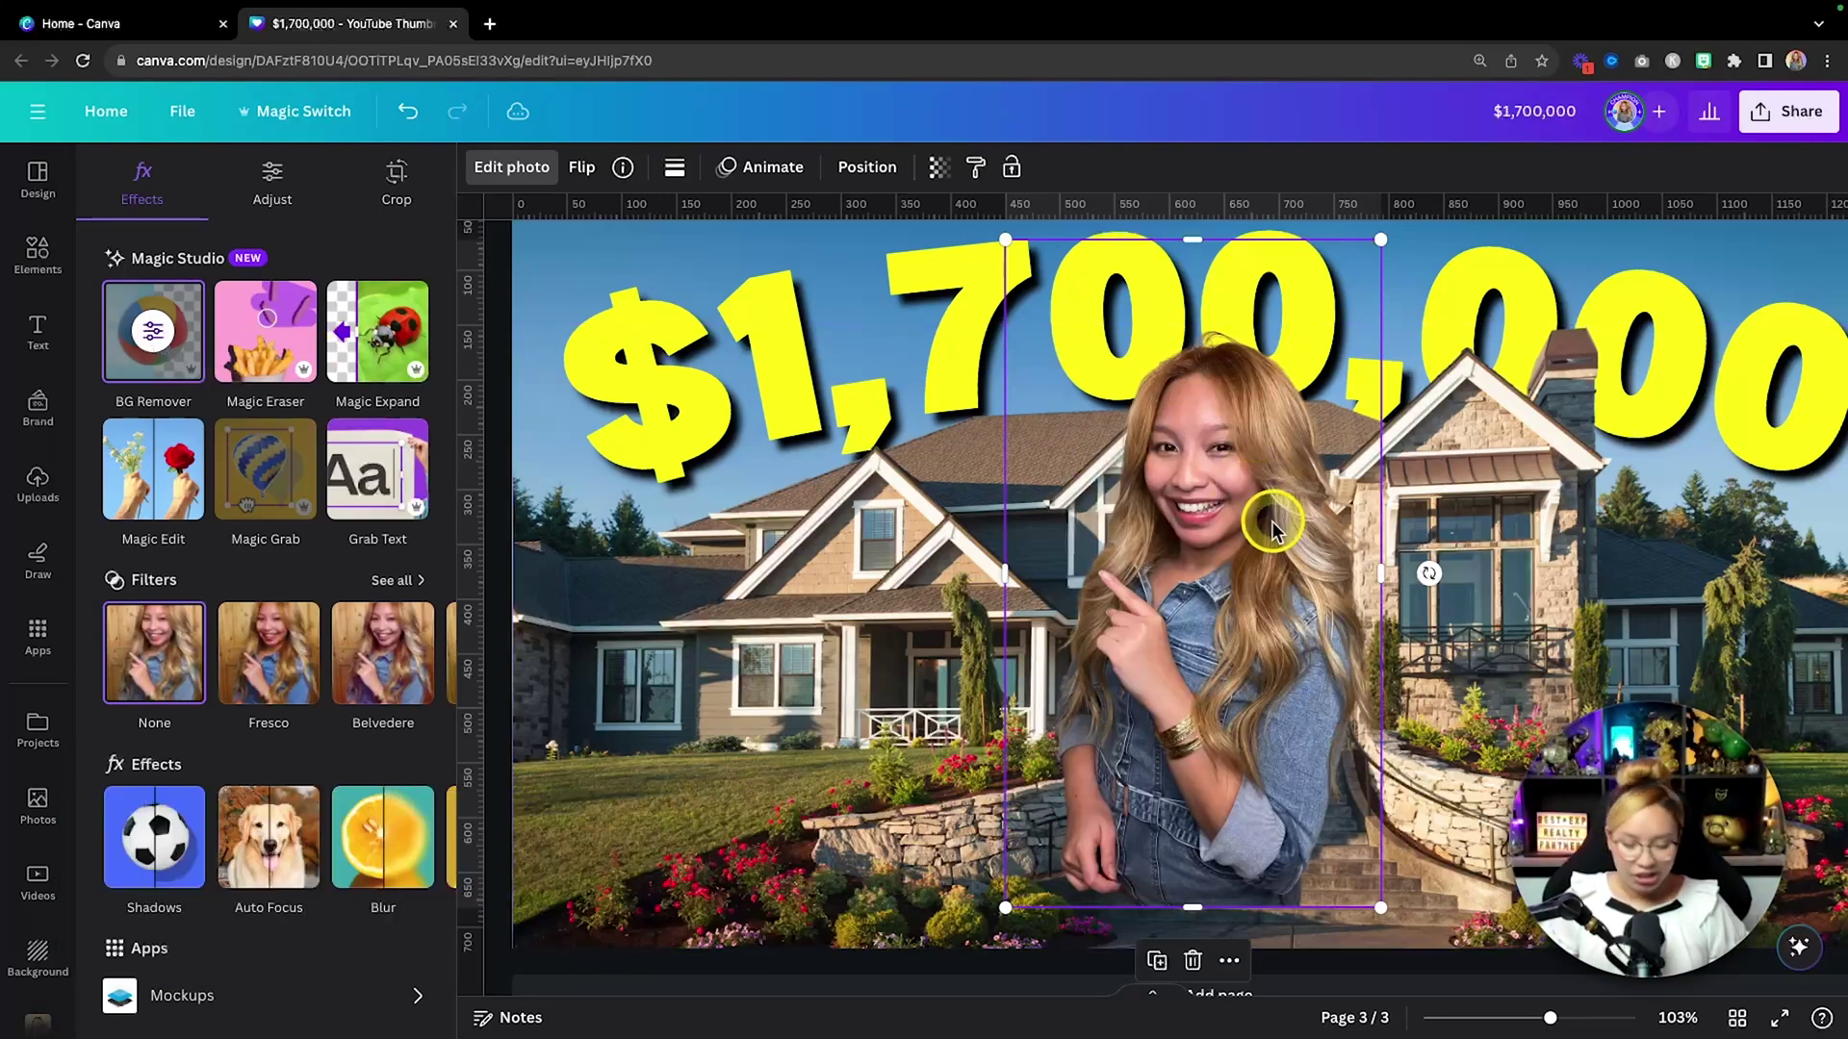
key(alt)
scroll(1273, 539, down, 1)
scroll(1274, 539, down, 3)
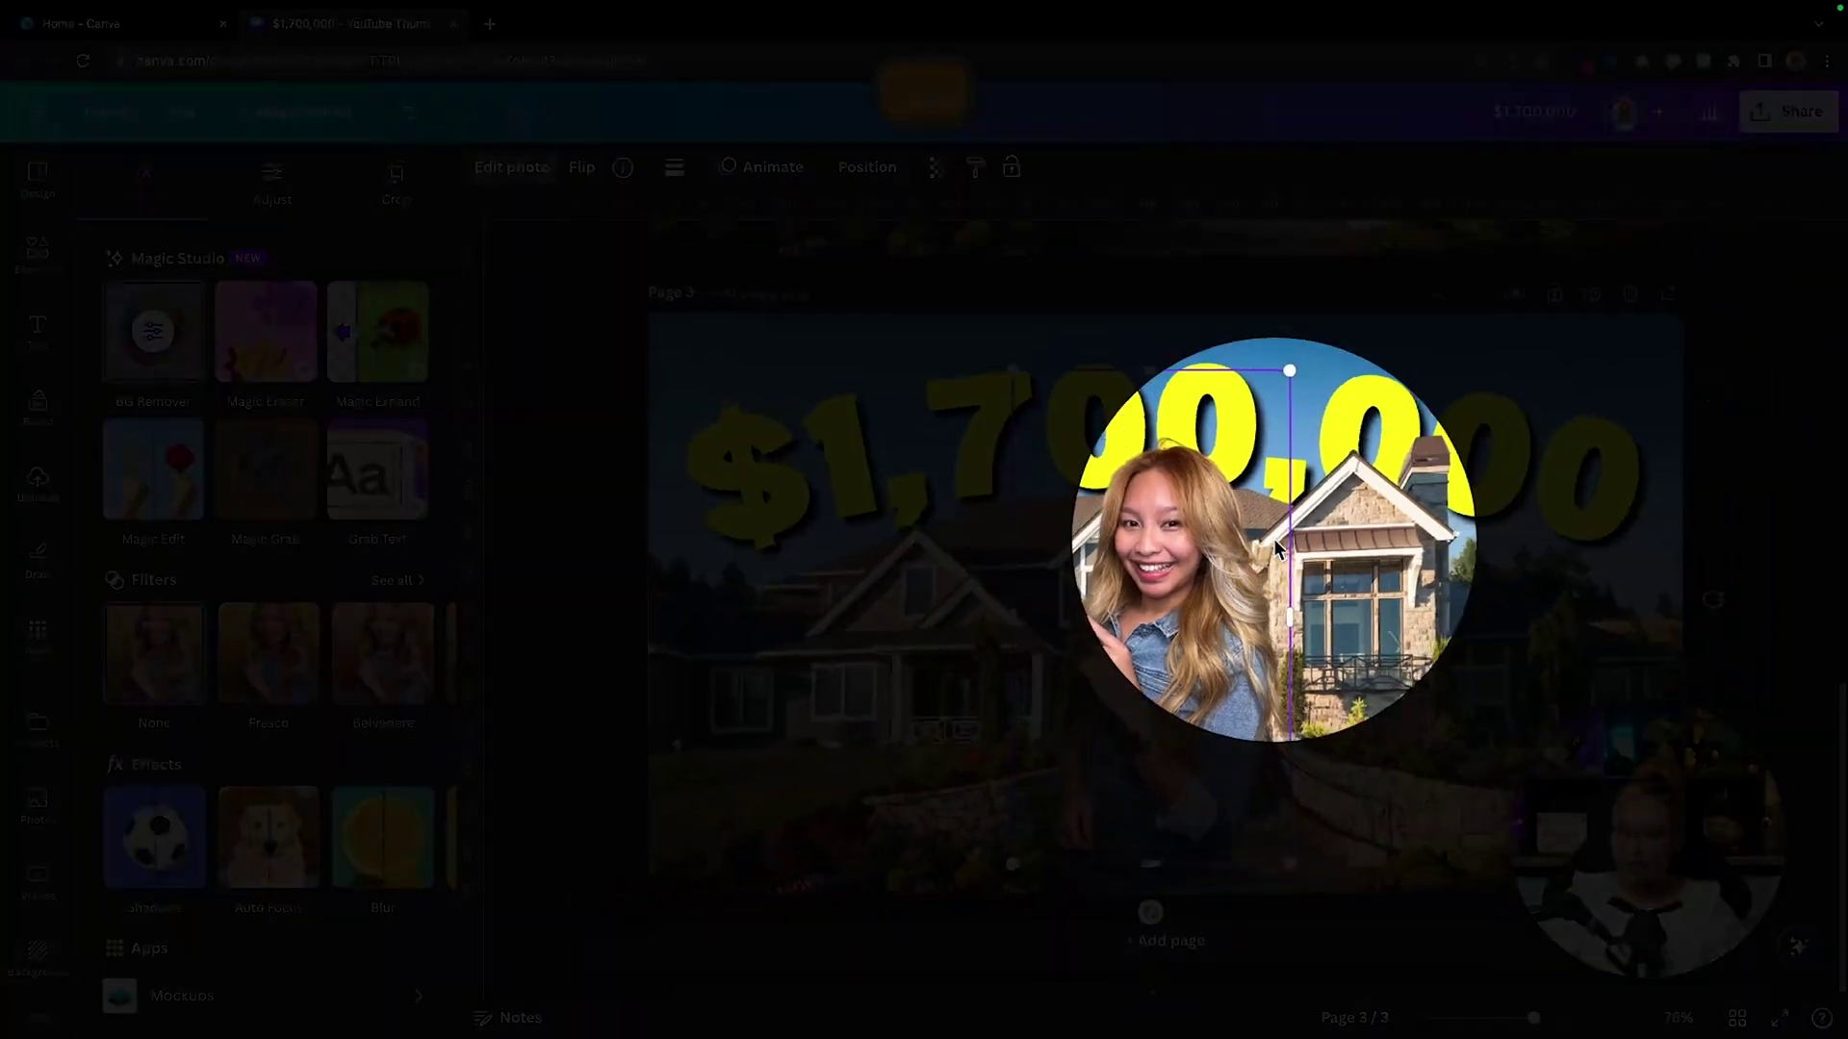
scroll(1273, 539, down, 1)
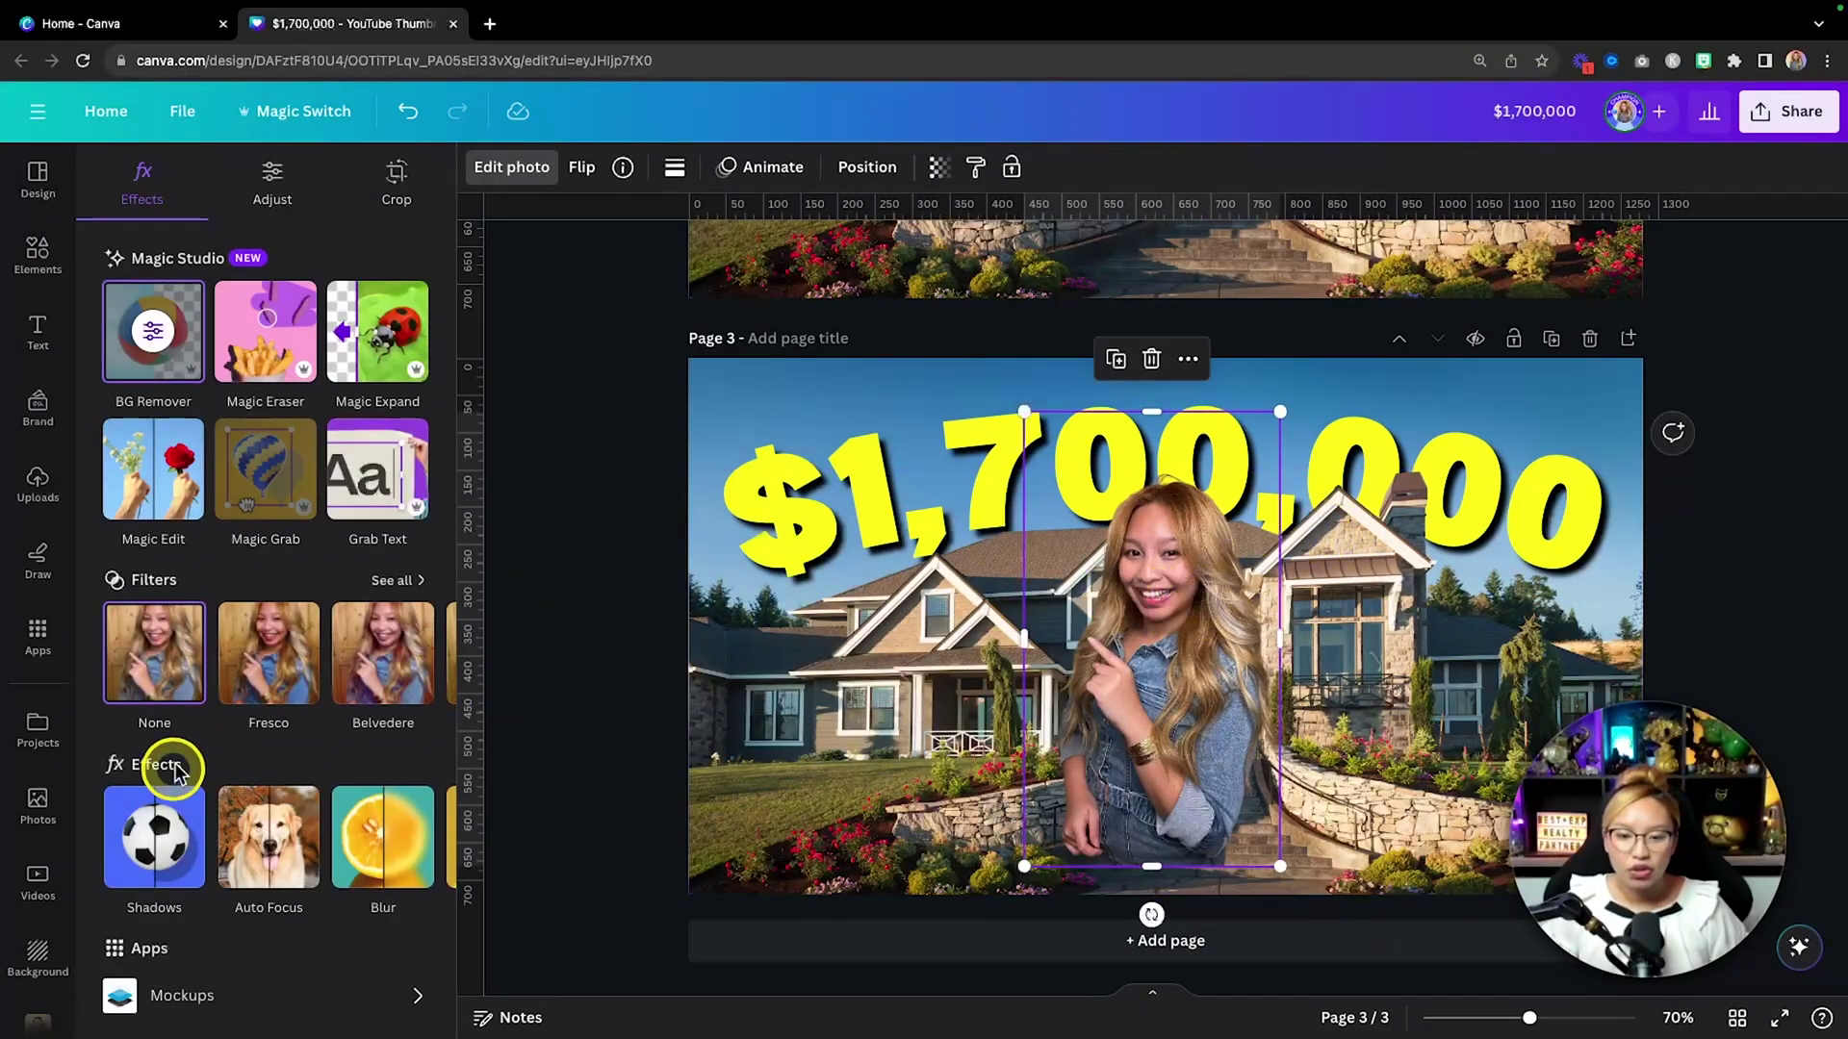
scroll(186, 764, down, 1)
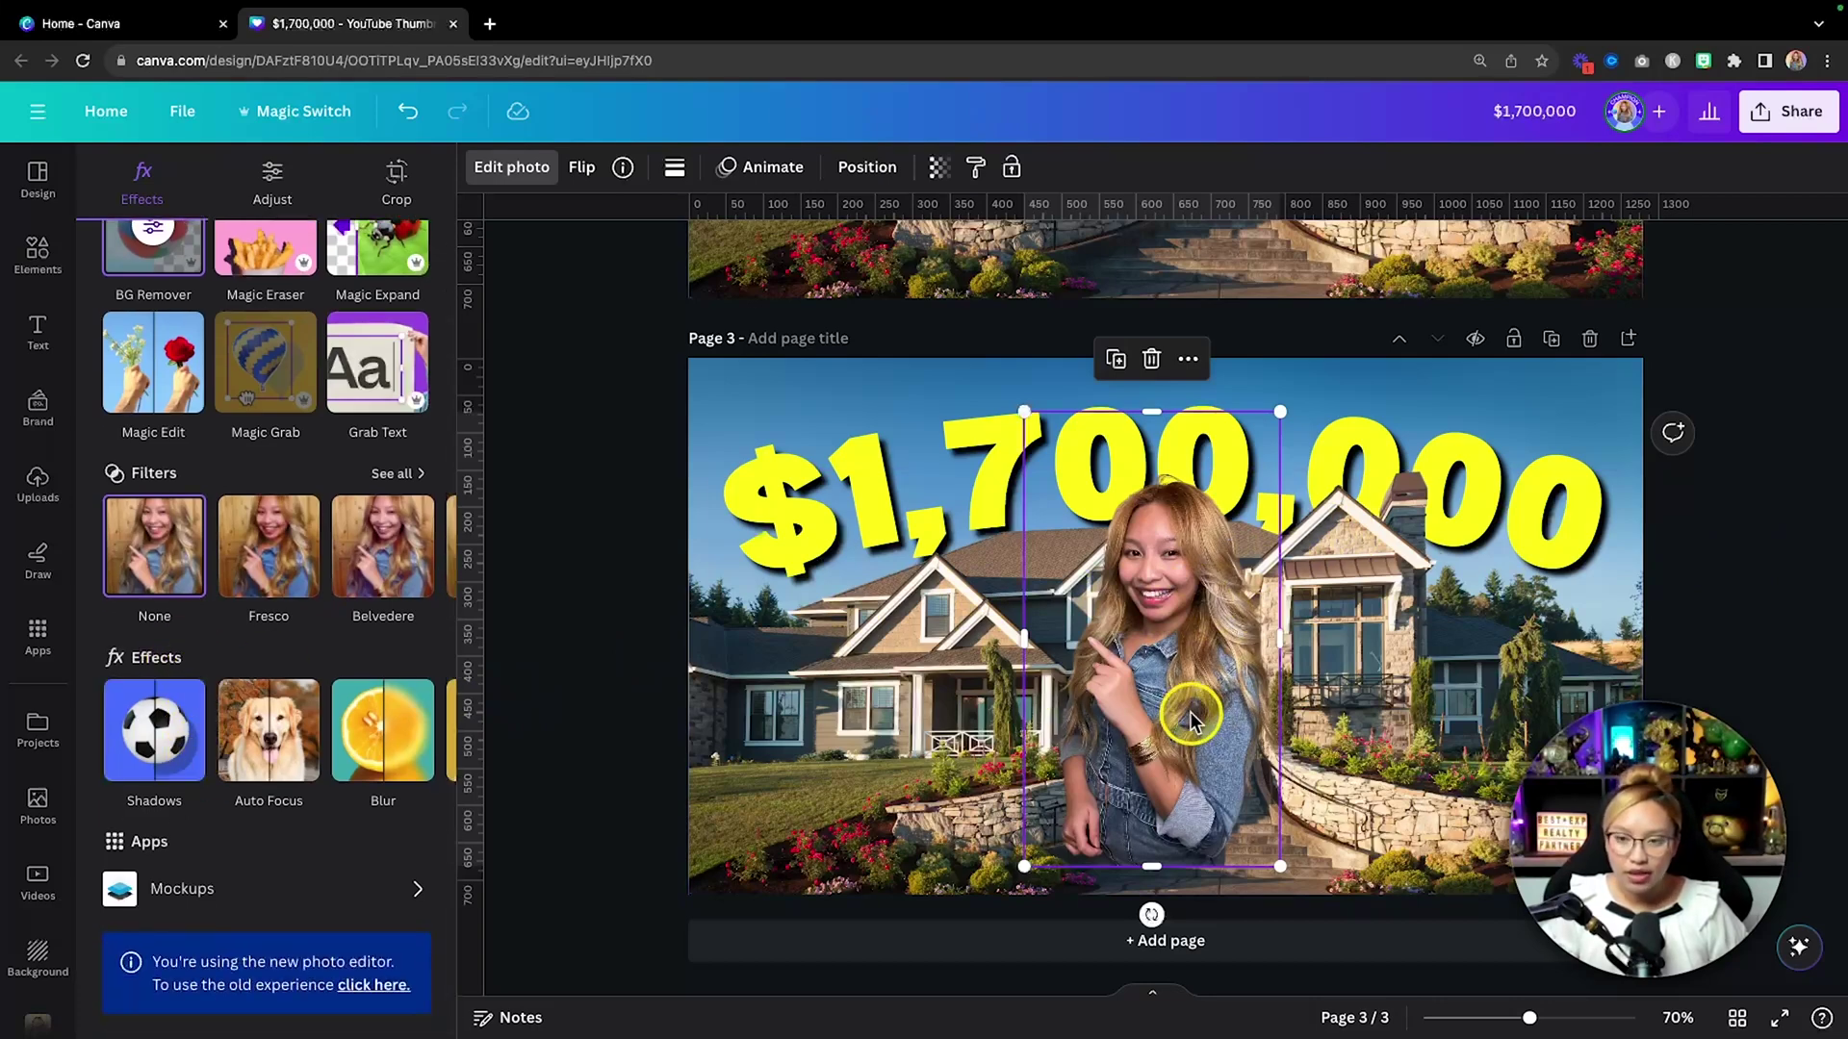
click(157, 743)
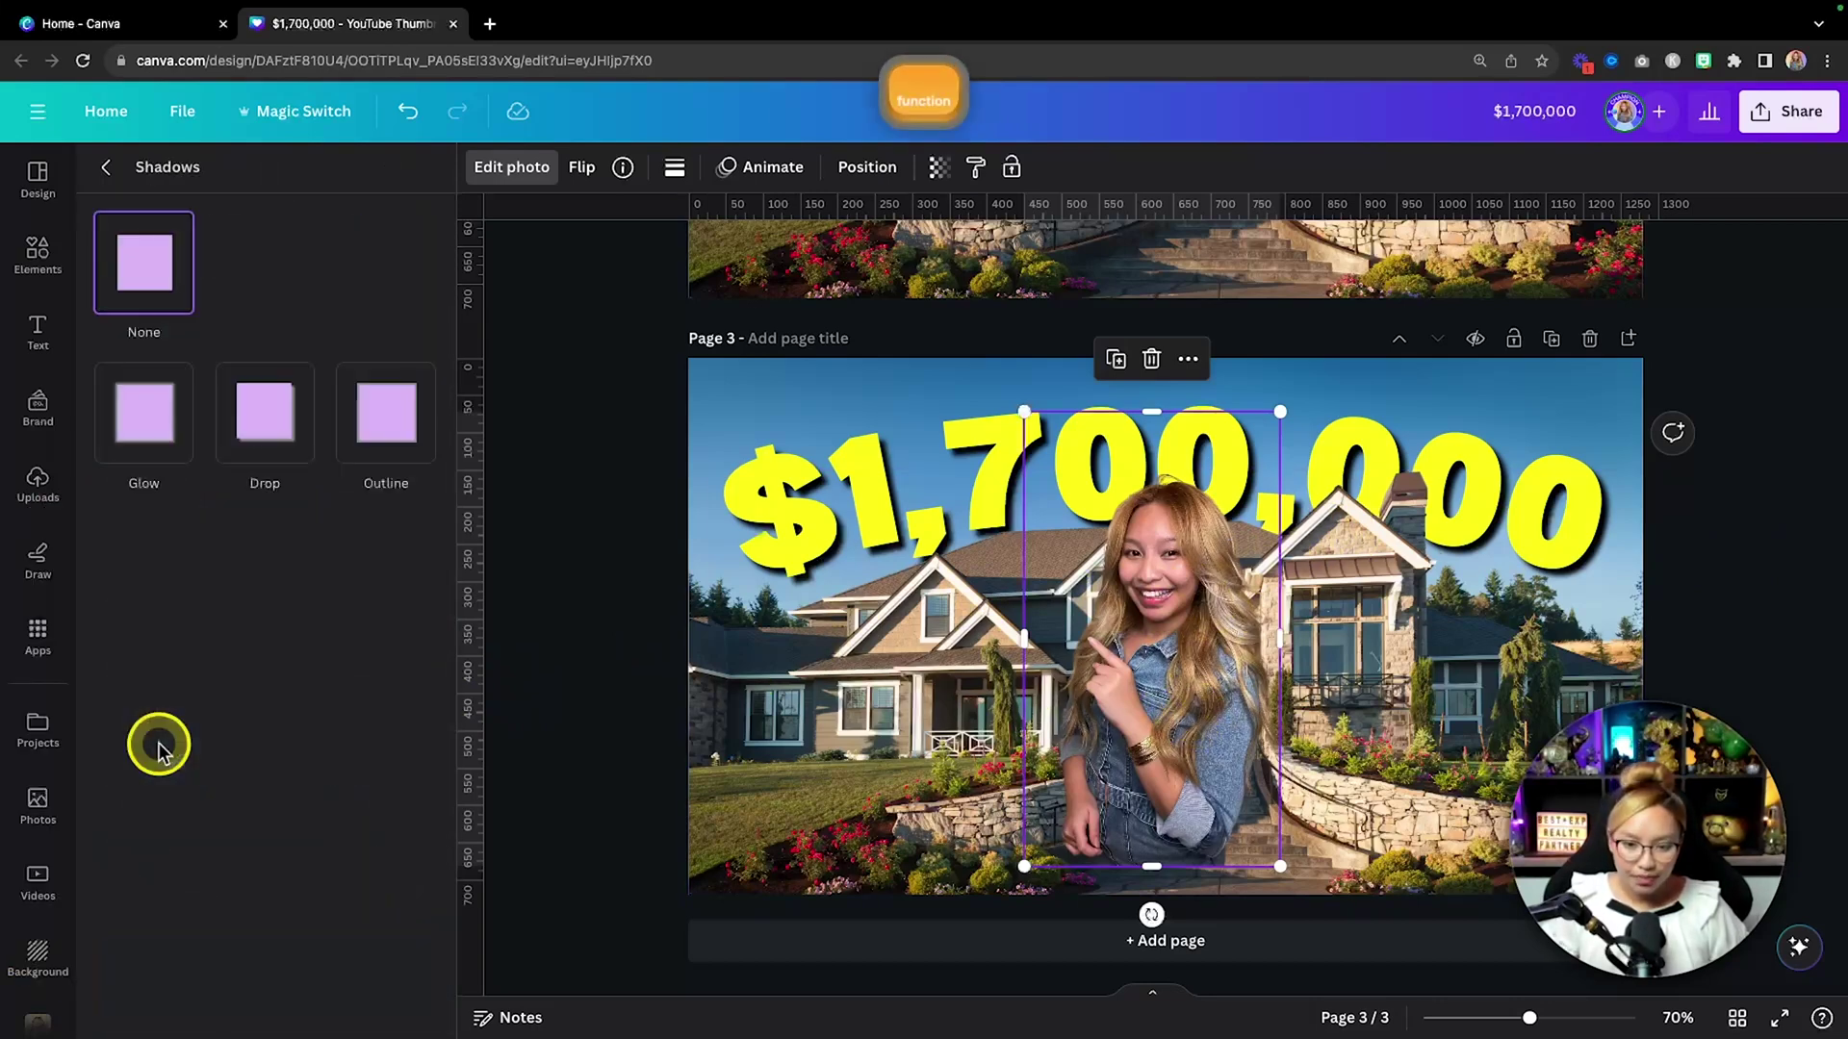
Try a black (#000000) Outline shadow effect on the cut-out woman.
click(395, 427)
click(424, 797)
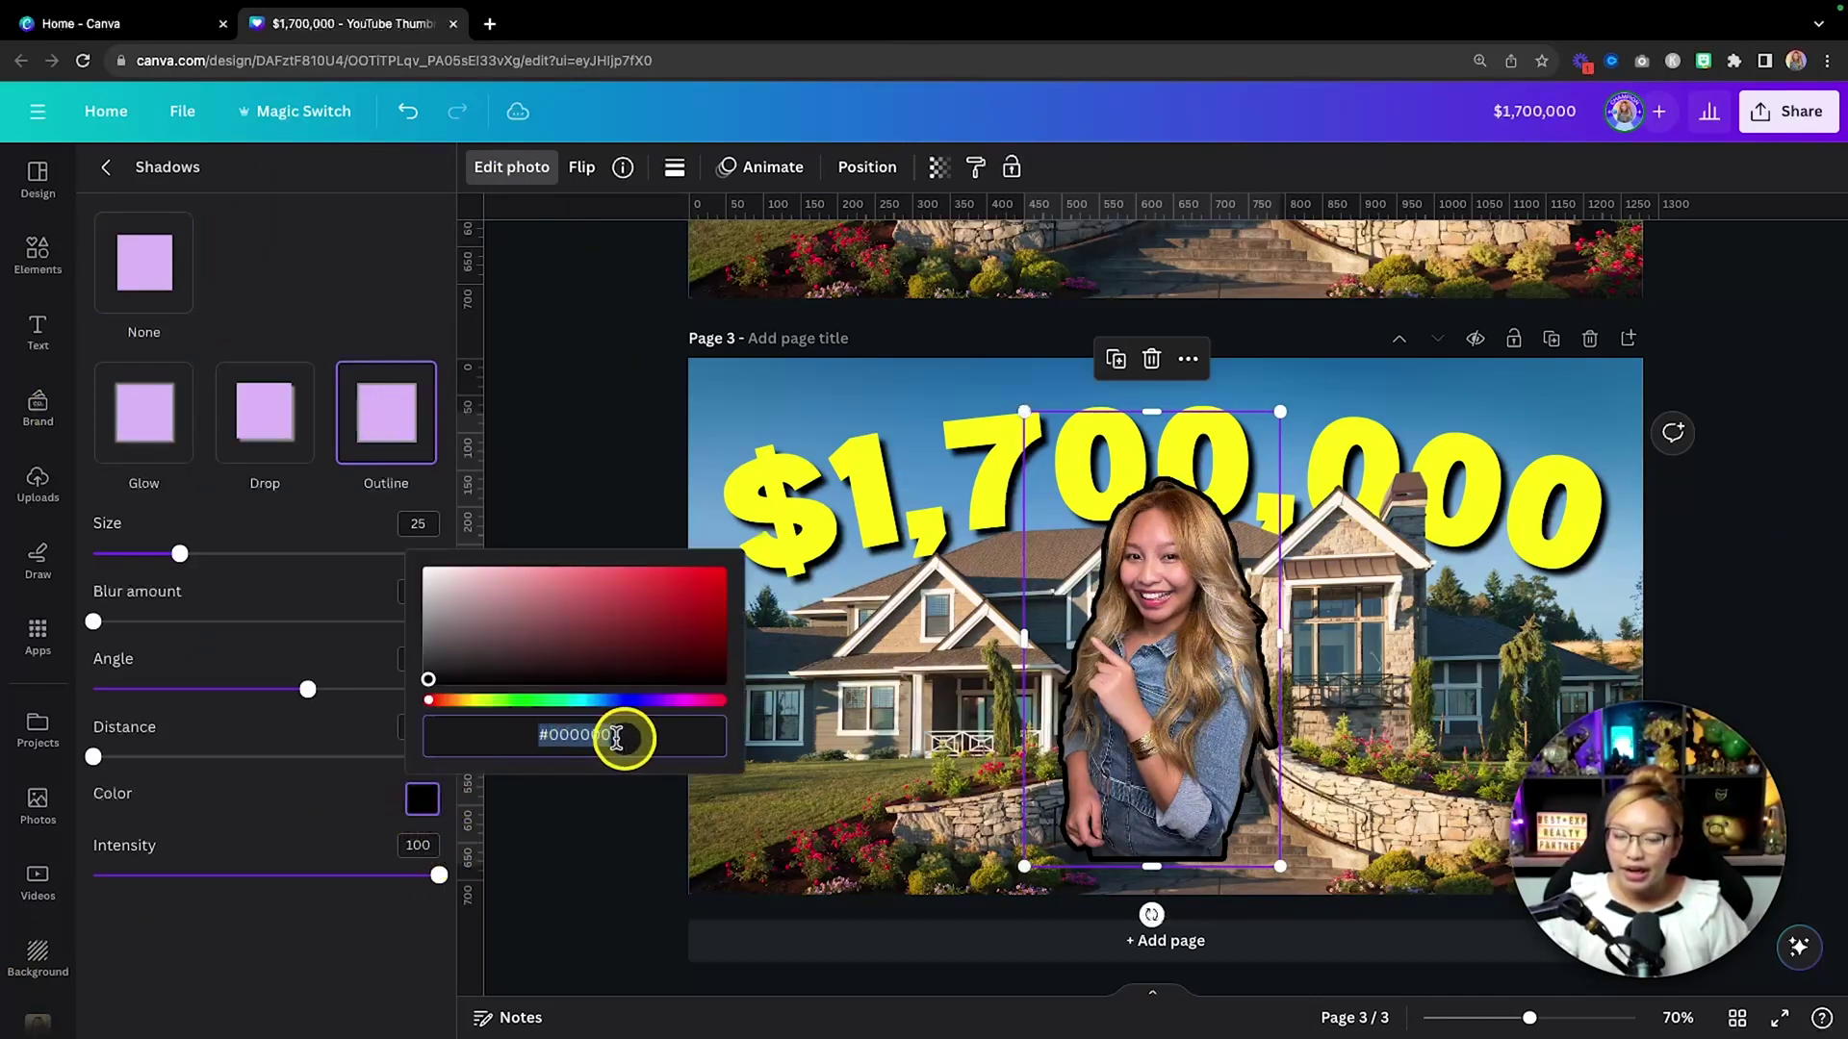
click(861, 441)
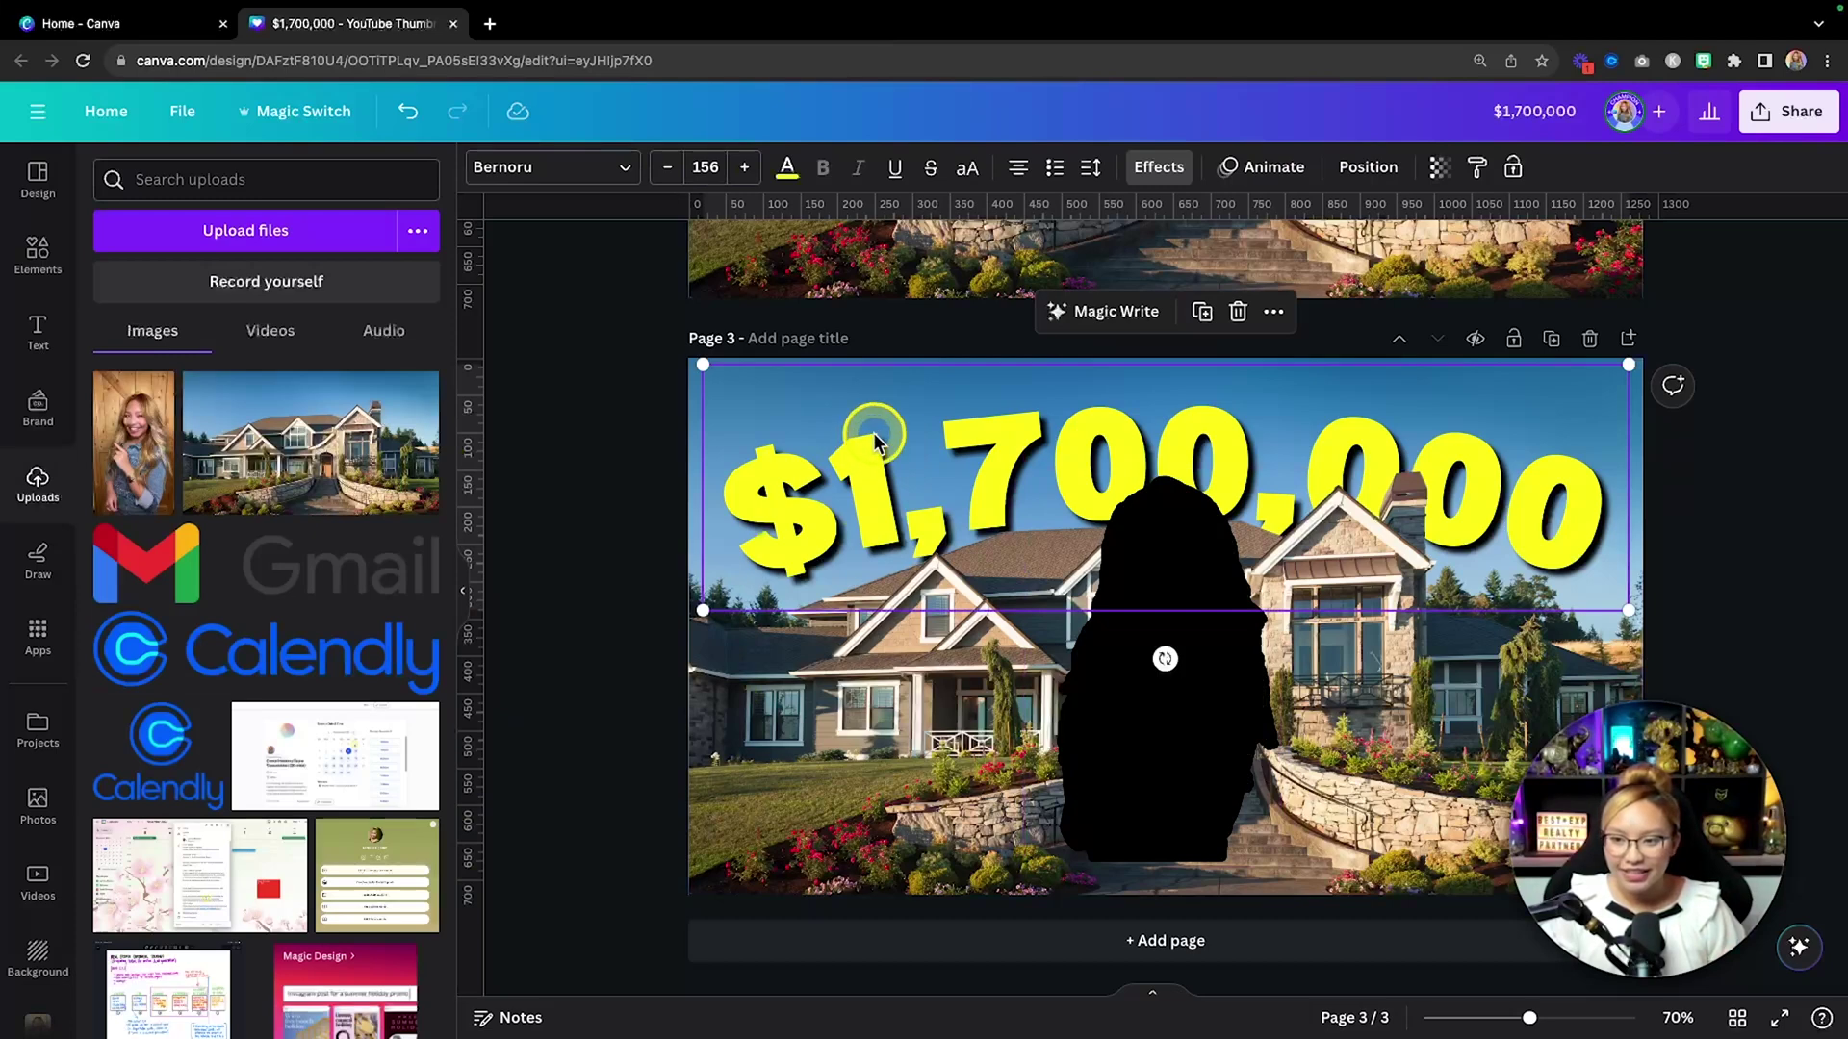
Copy the headline's #FFFF00 yellow hex code and reselect the cut-out photo for editing.
click(873, 441)
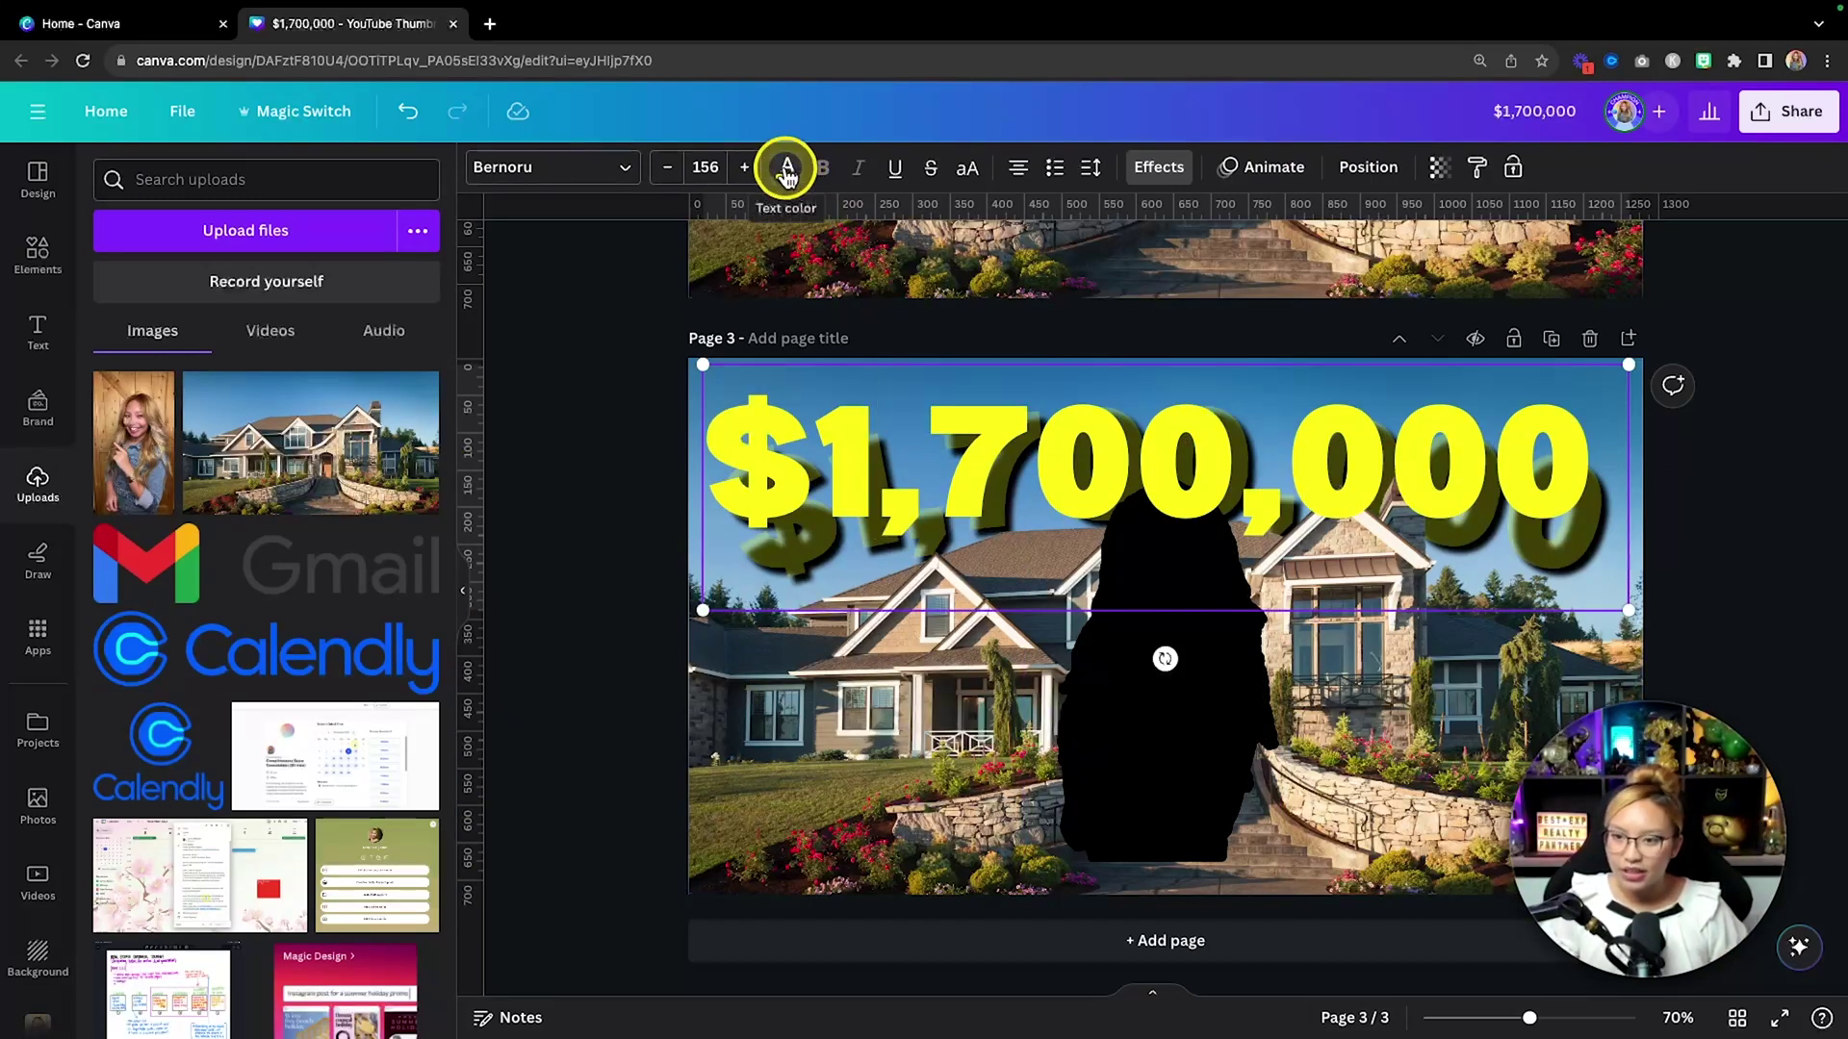
click(787, 169)
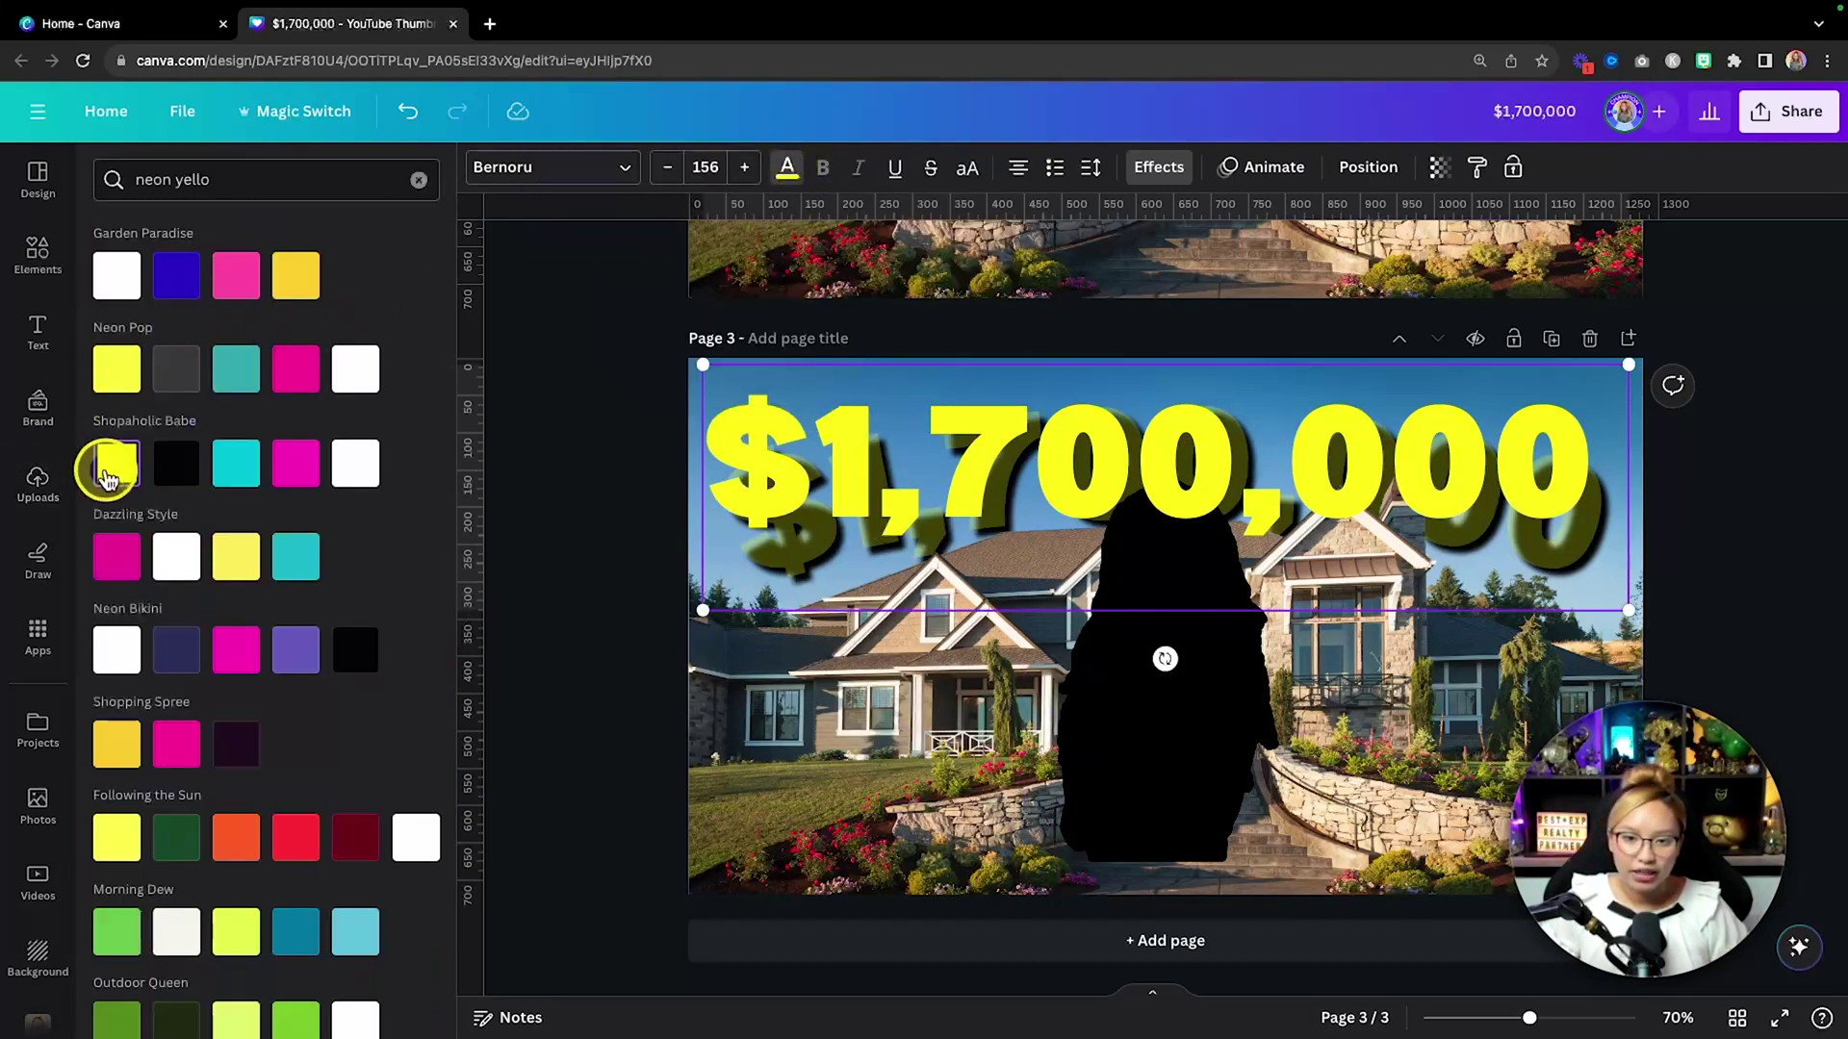
click(119, 468)
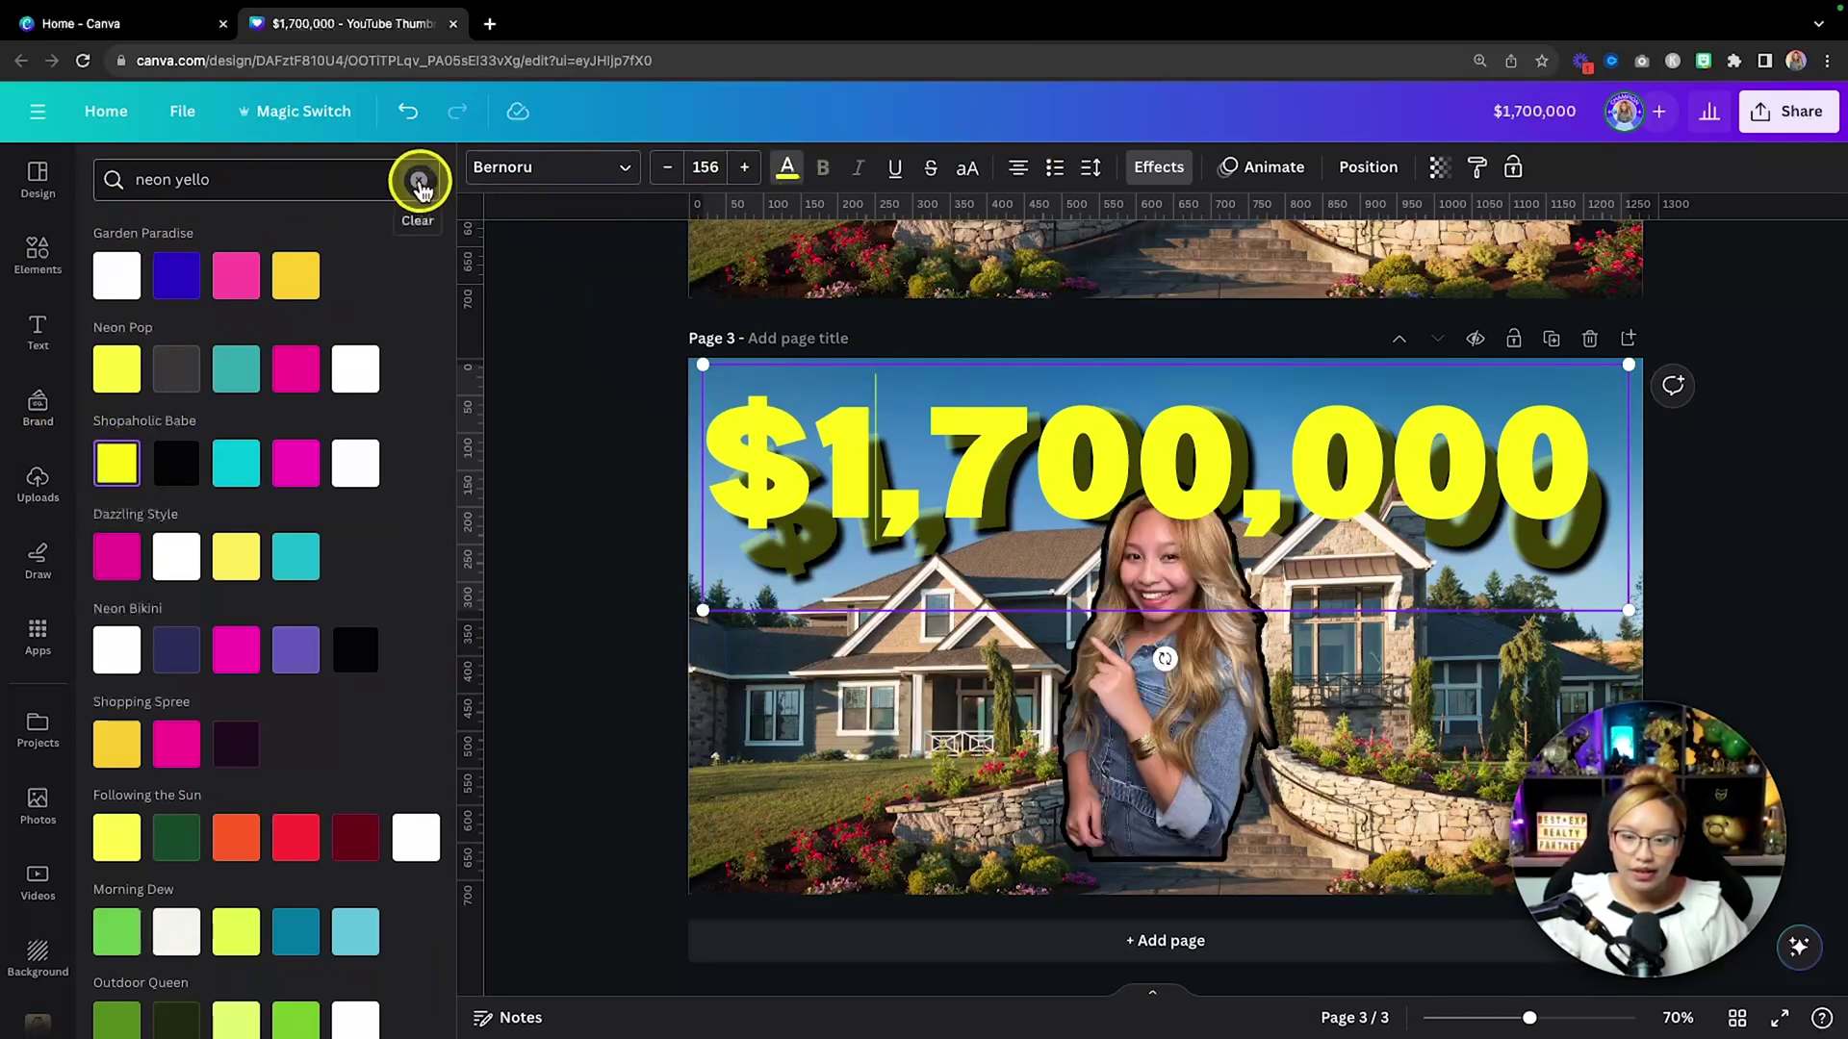
click(418, 180)
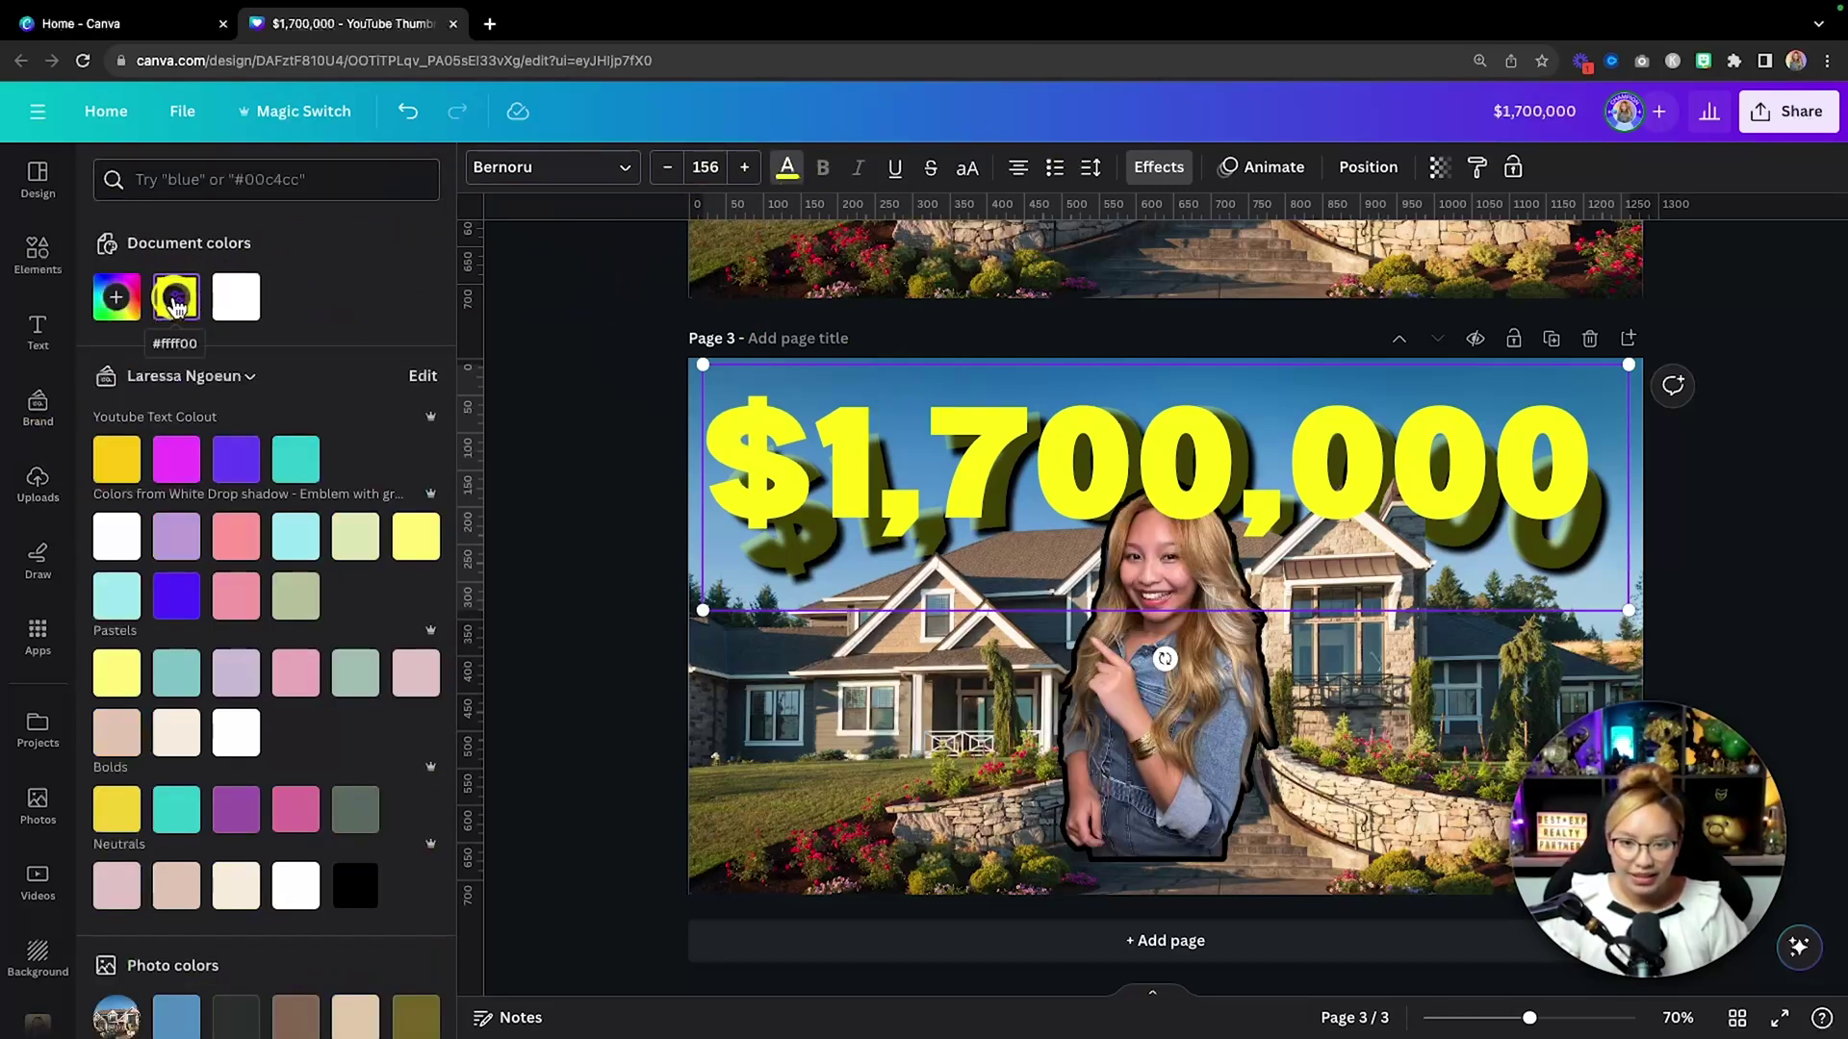
click(175, 304)
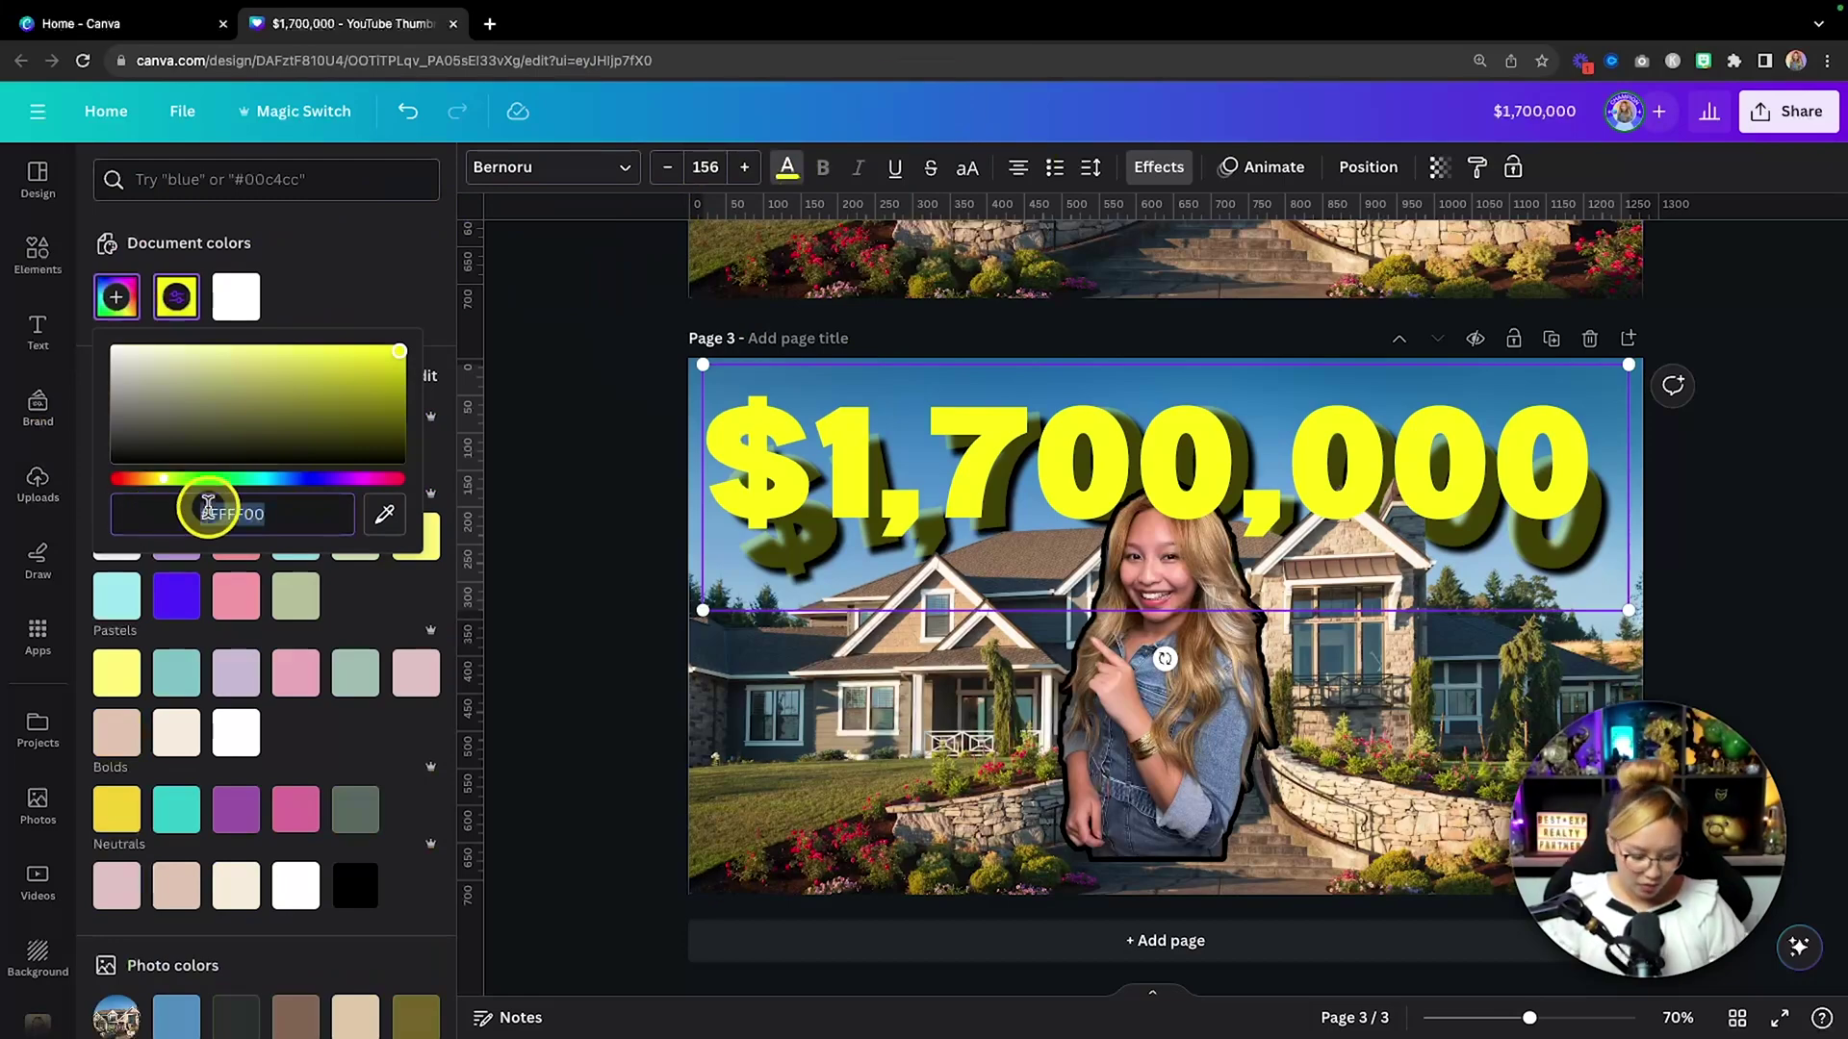
key(ctrl+c)
click(1204, 738)
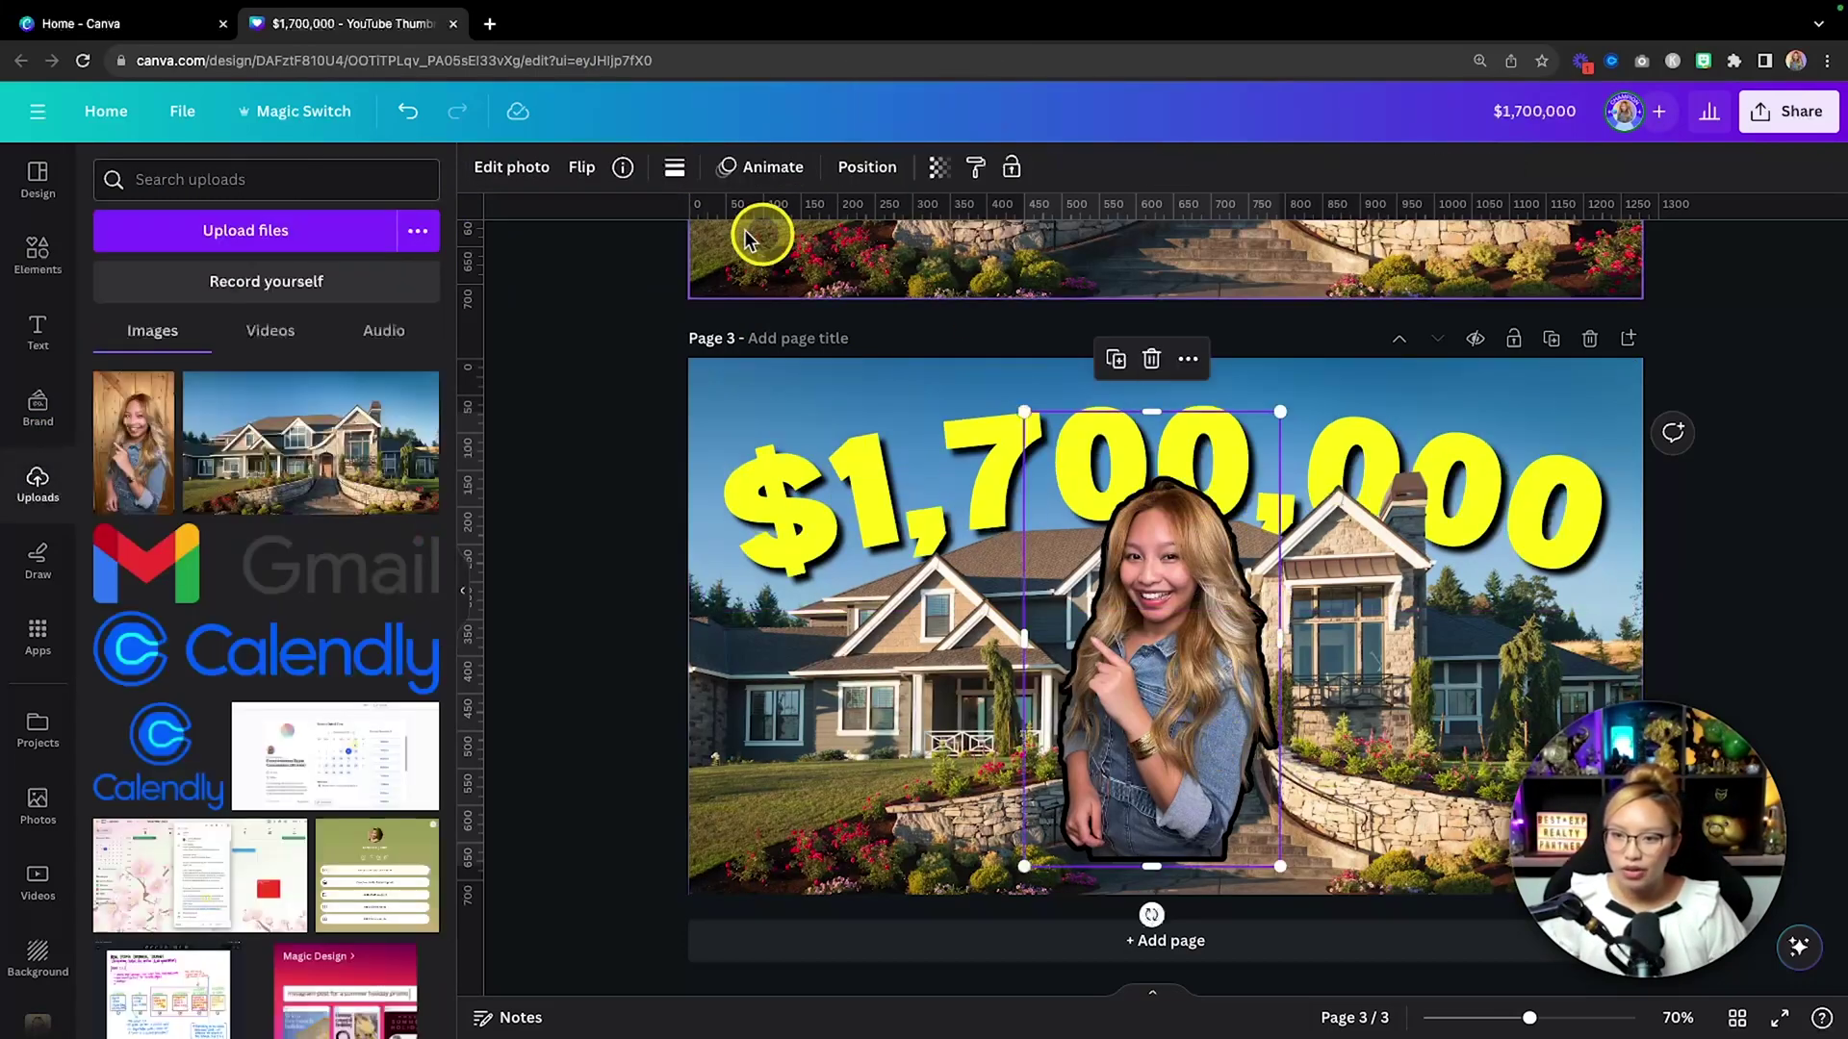
click(509, 166)
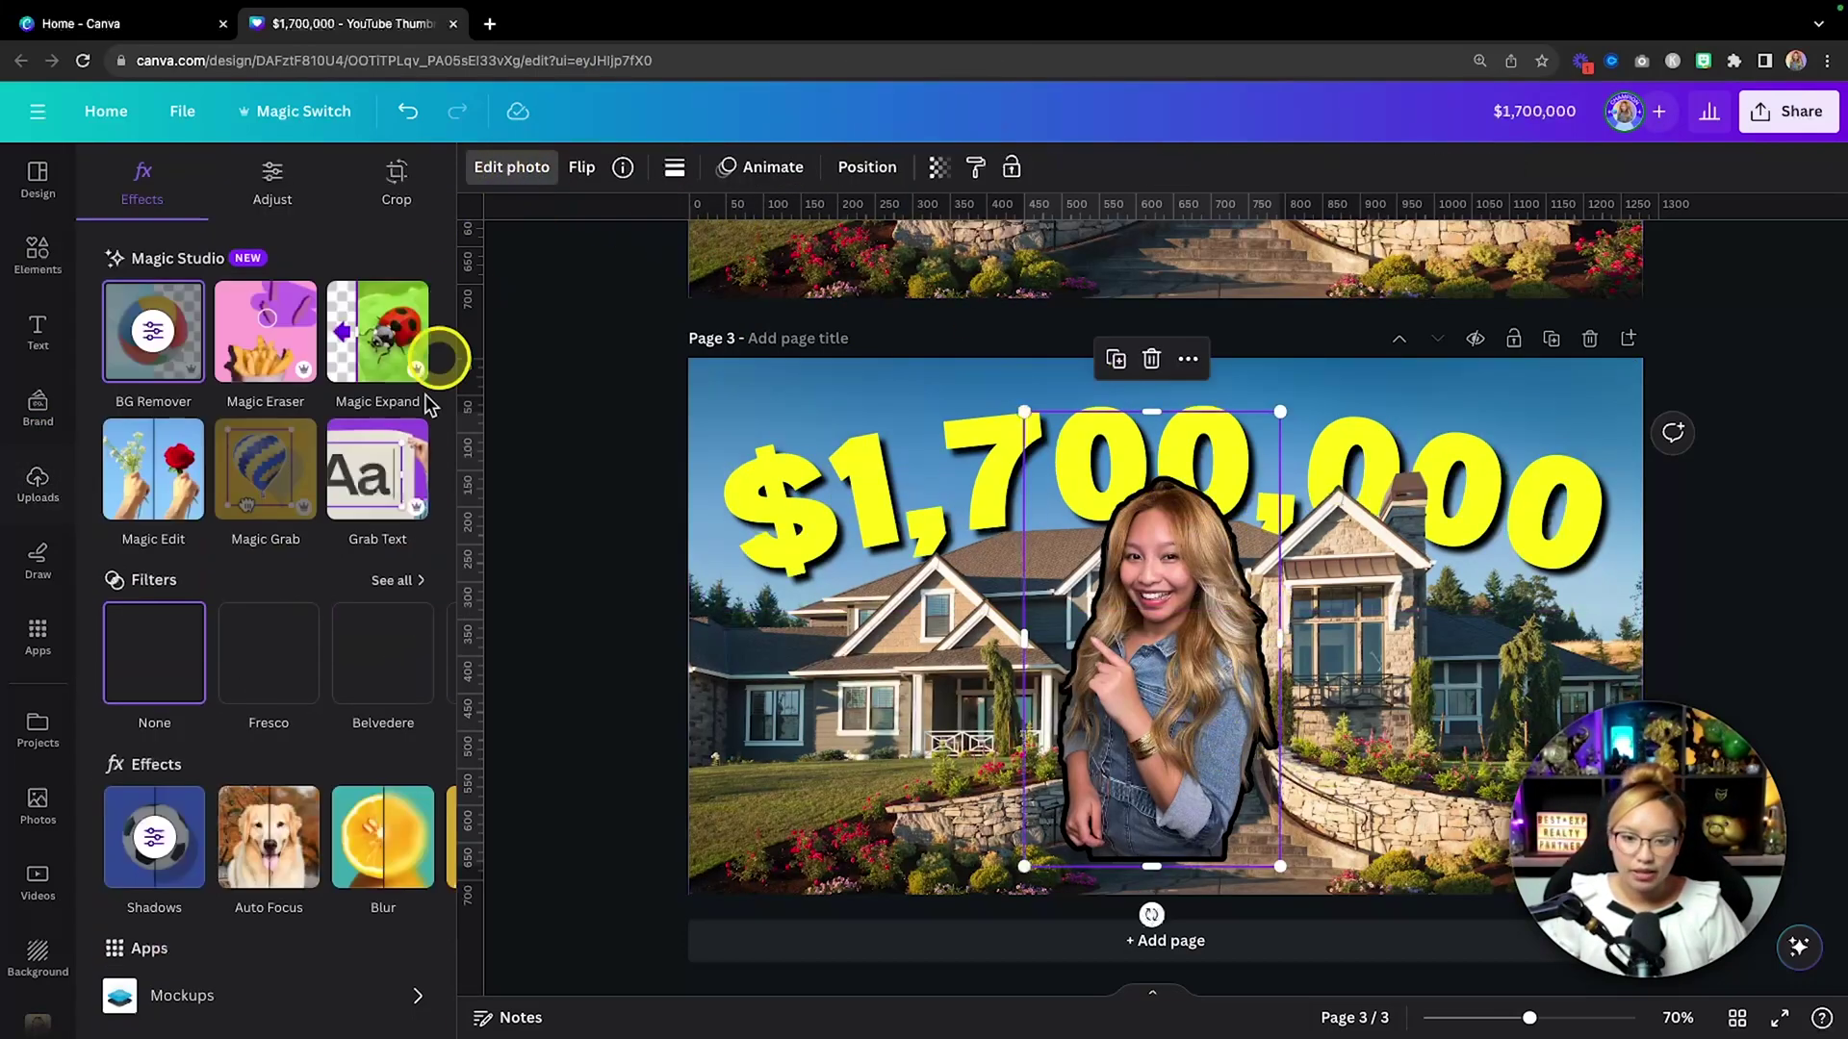
Give the cutout a #FFFF00 outline at size 18 and move her to page 3's lower-right corner.
click(151, 851)
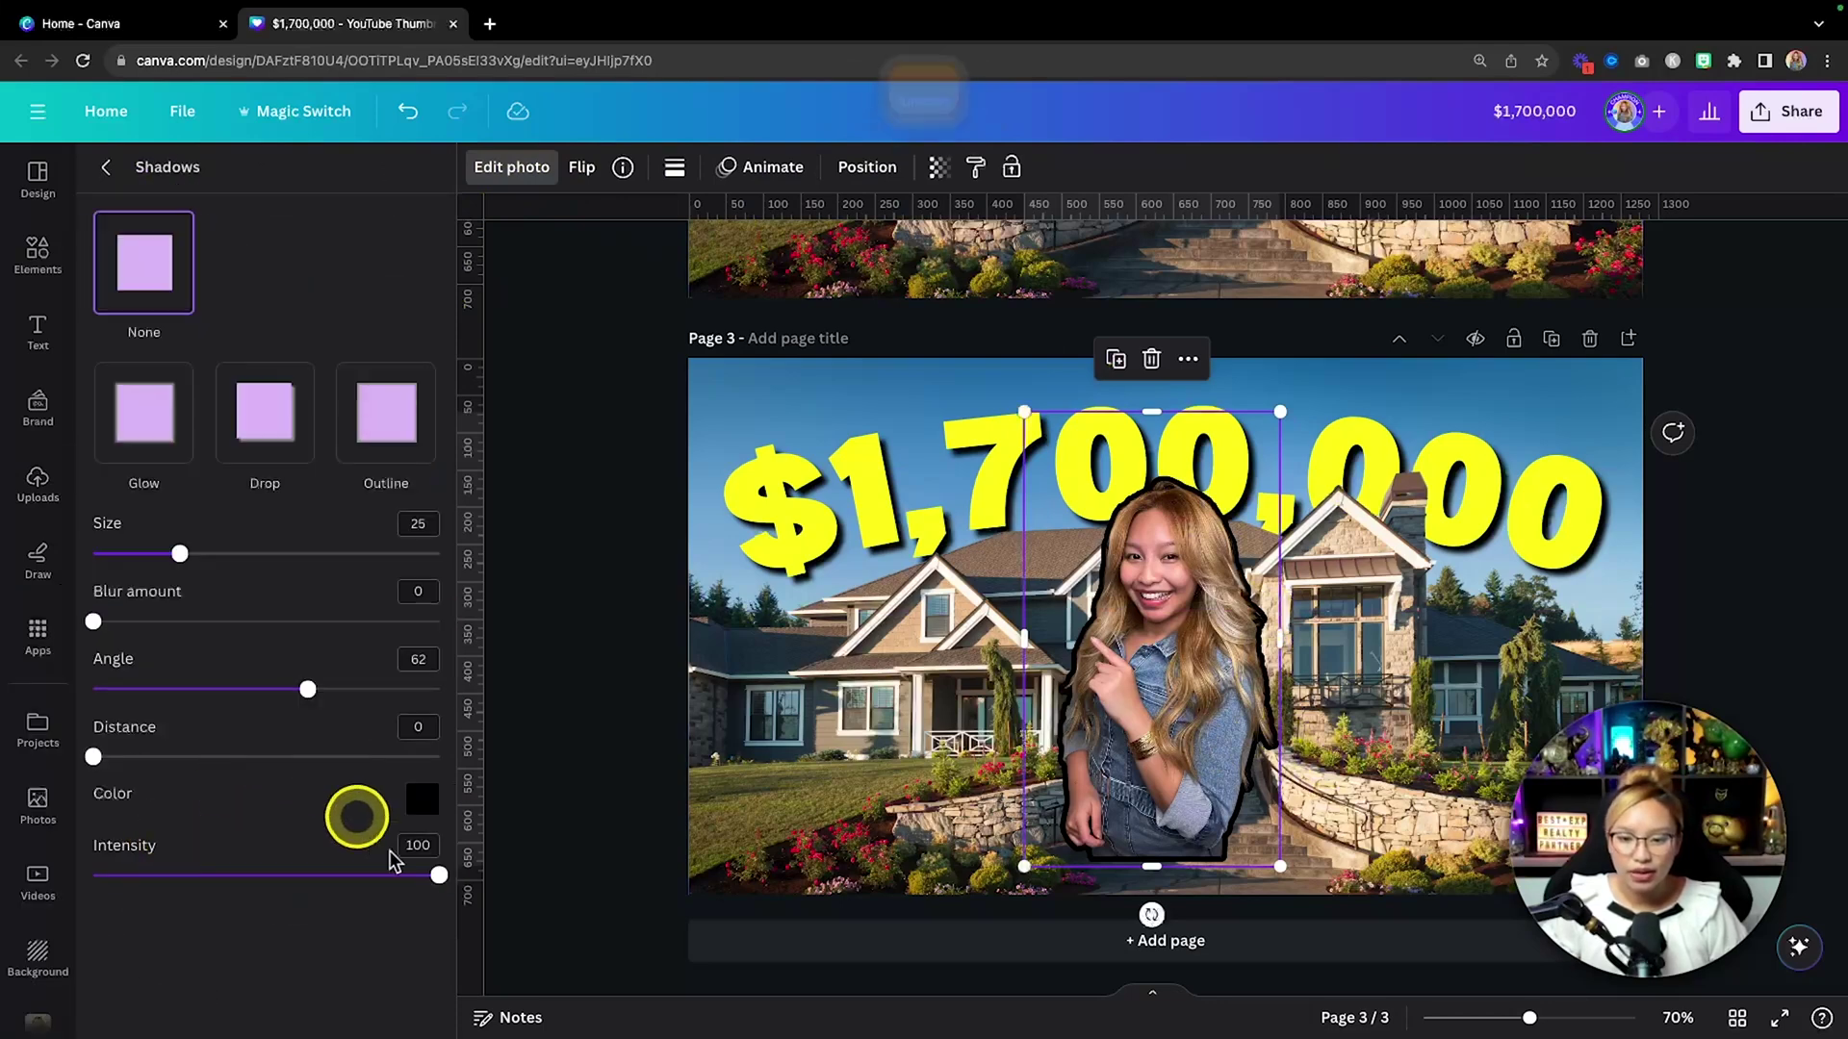
click(421, 803)
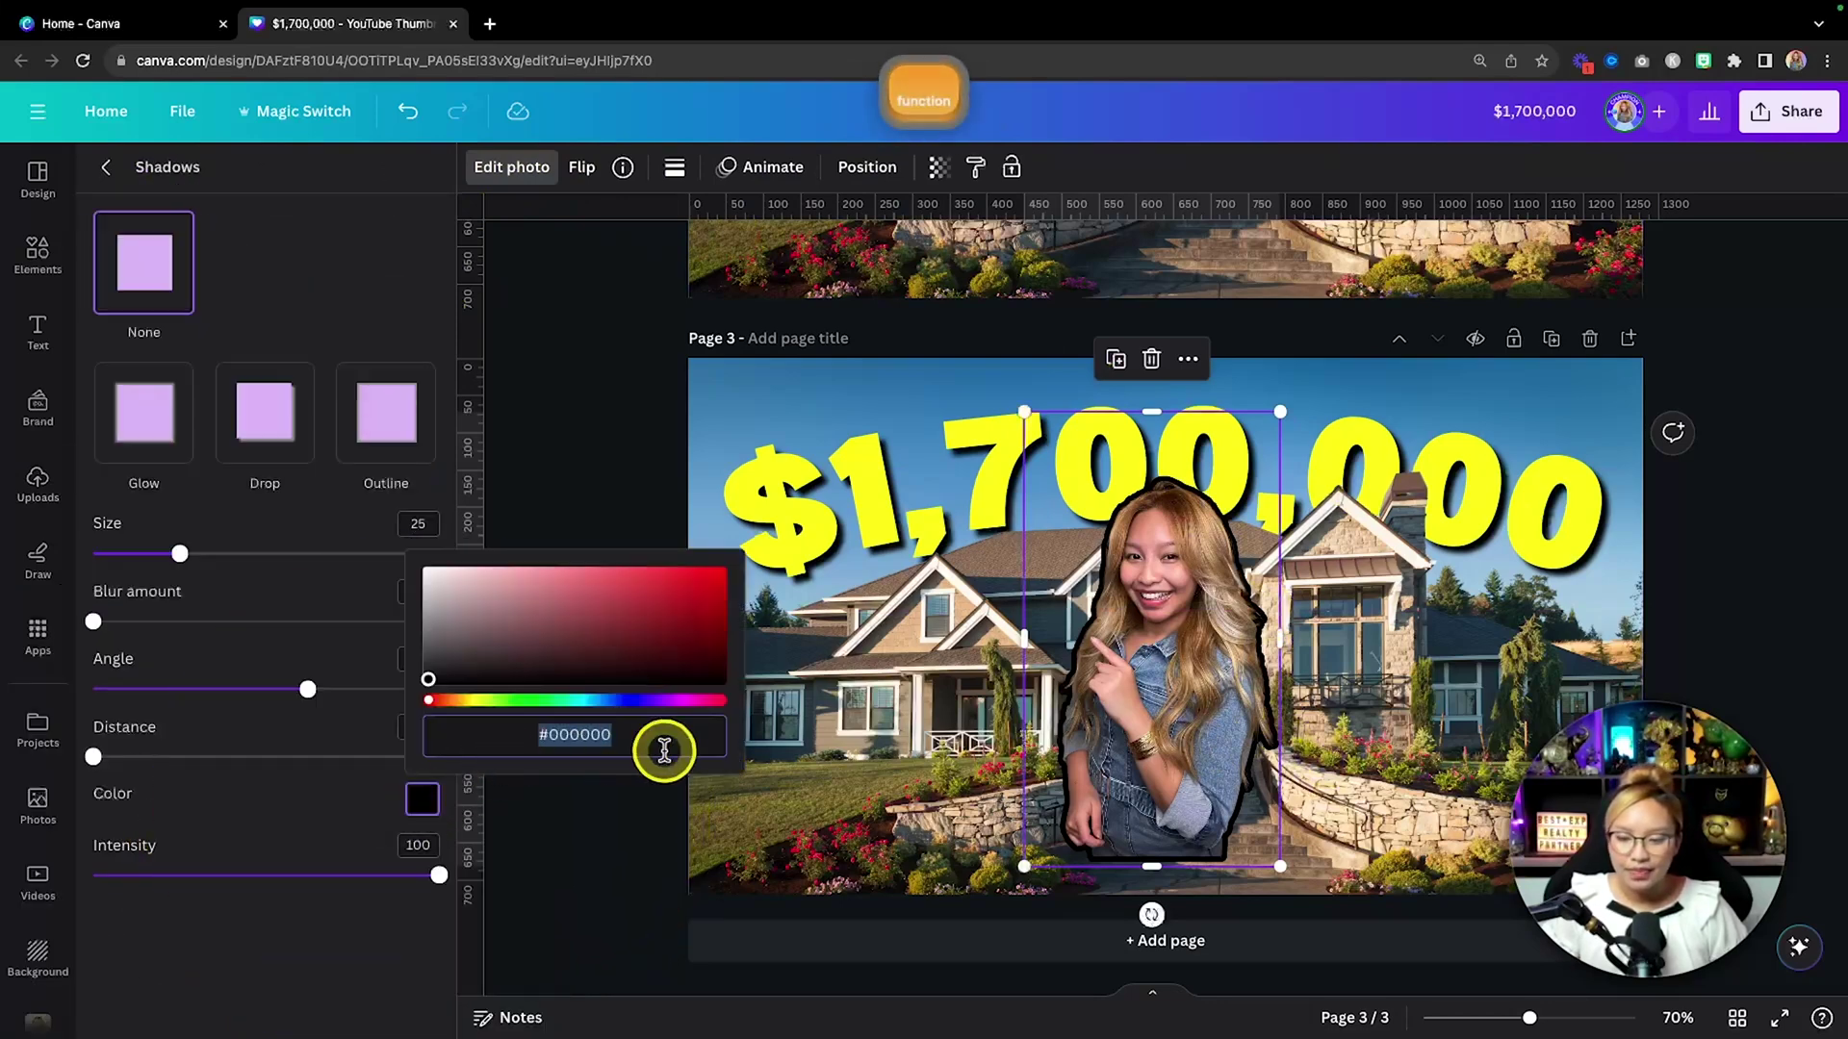
key(super+v)
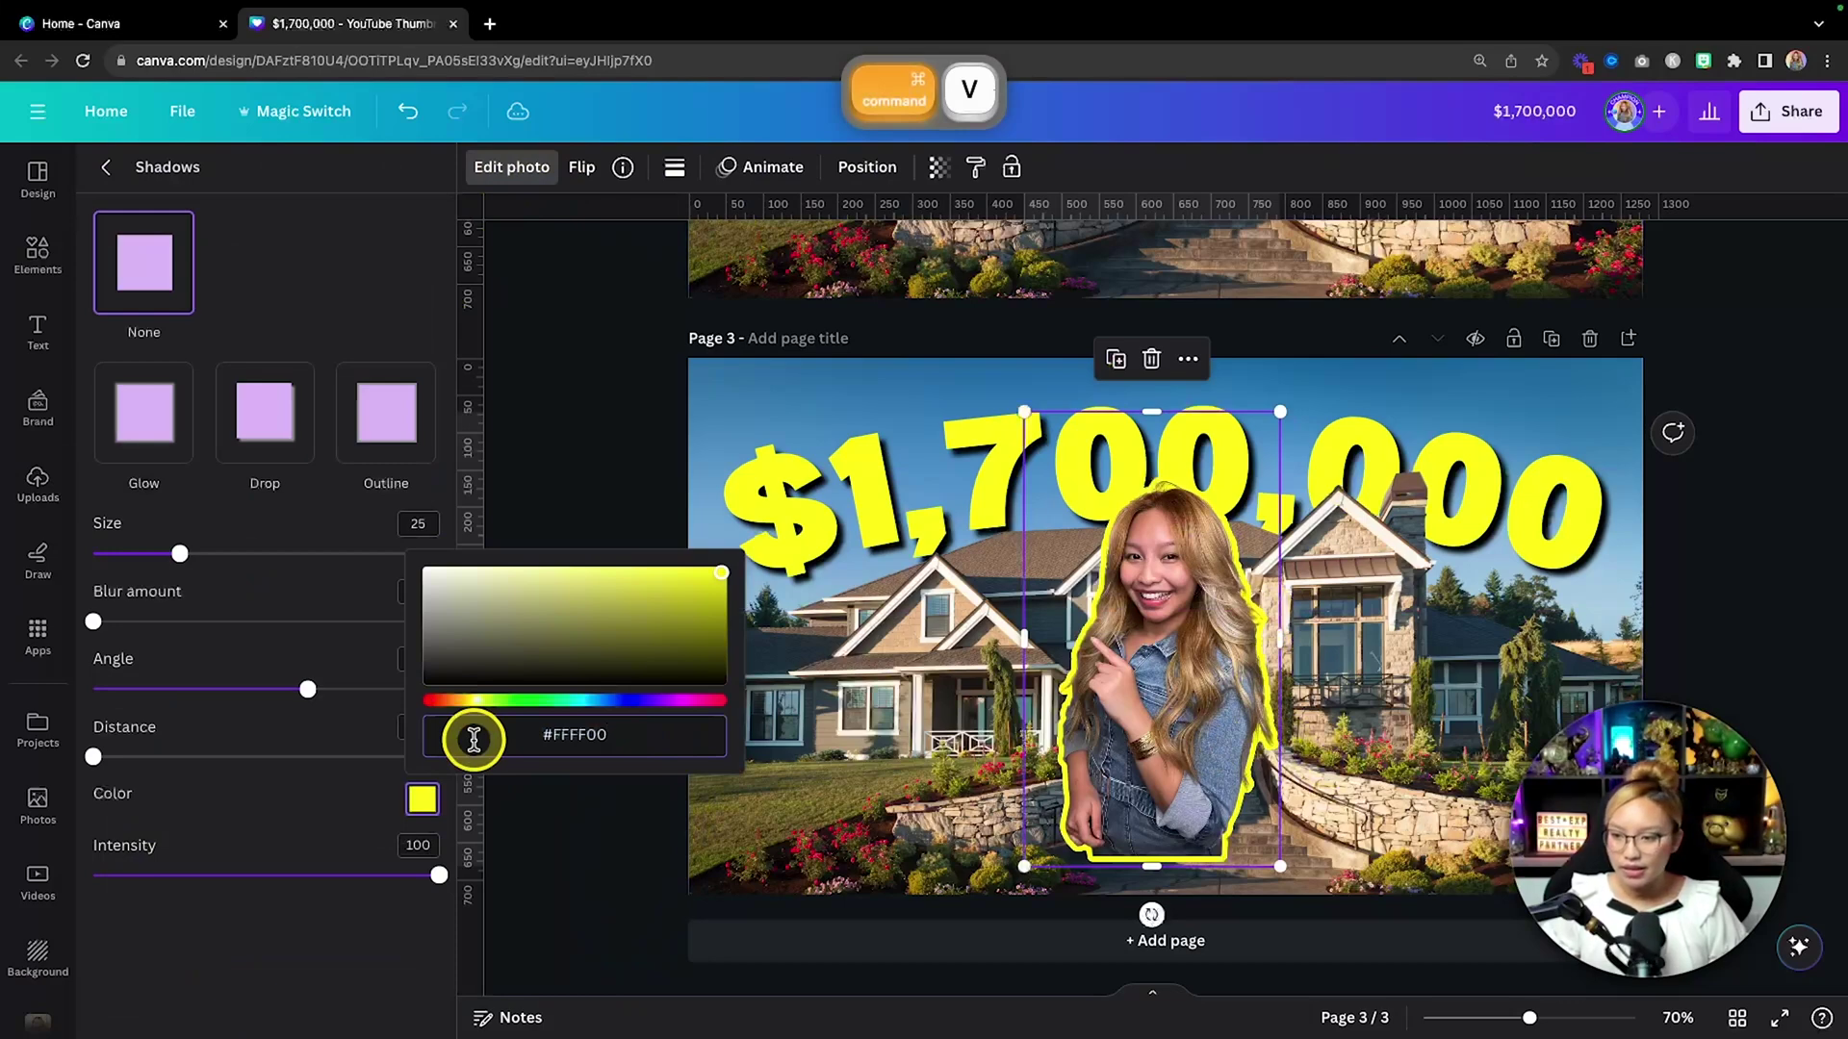
key(fn)
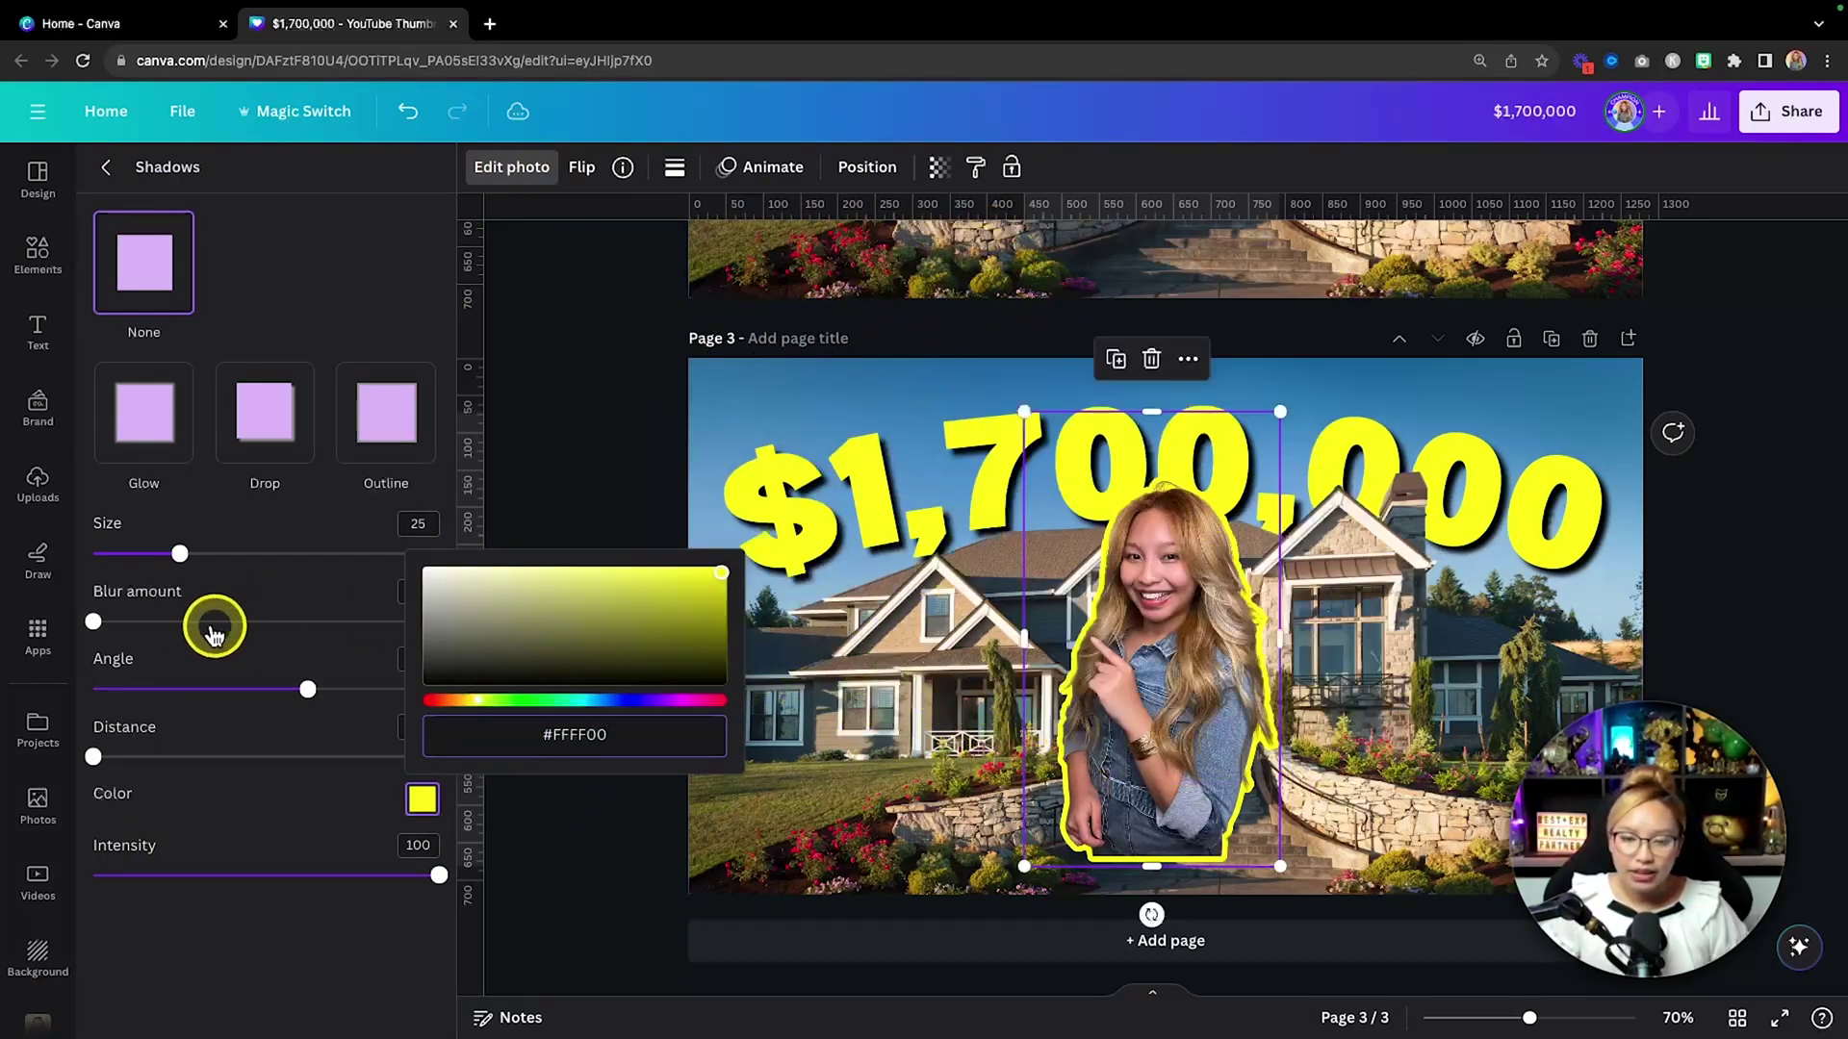
drag(179, 555, 160, 557)
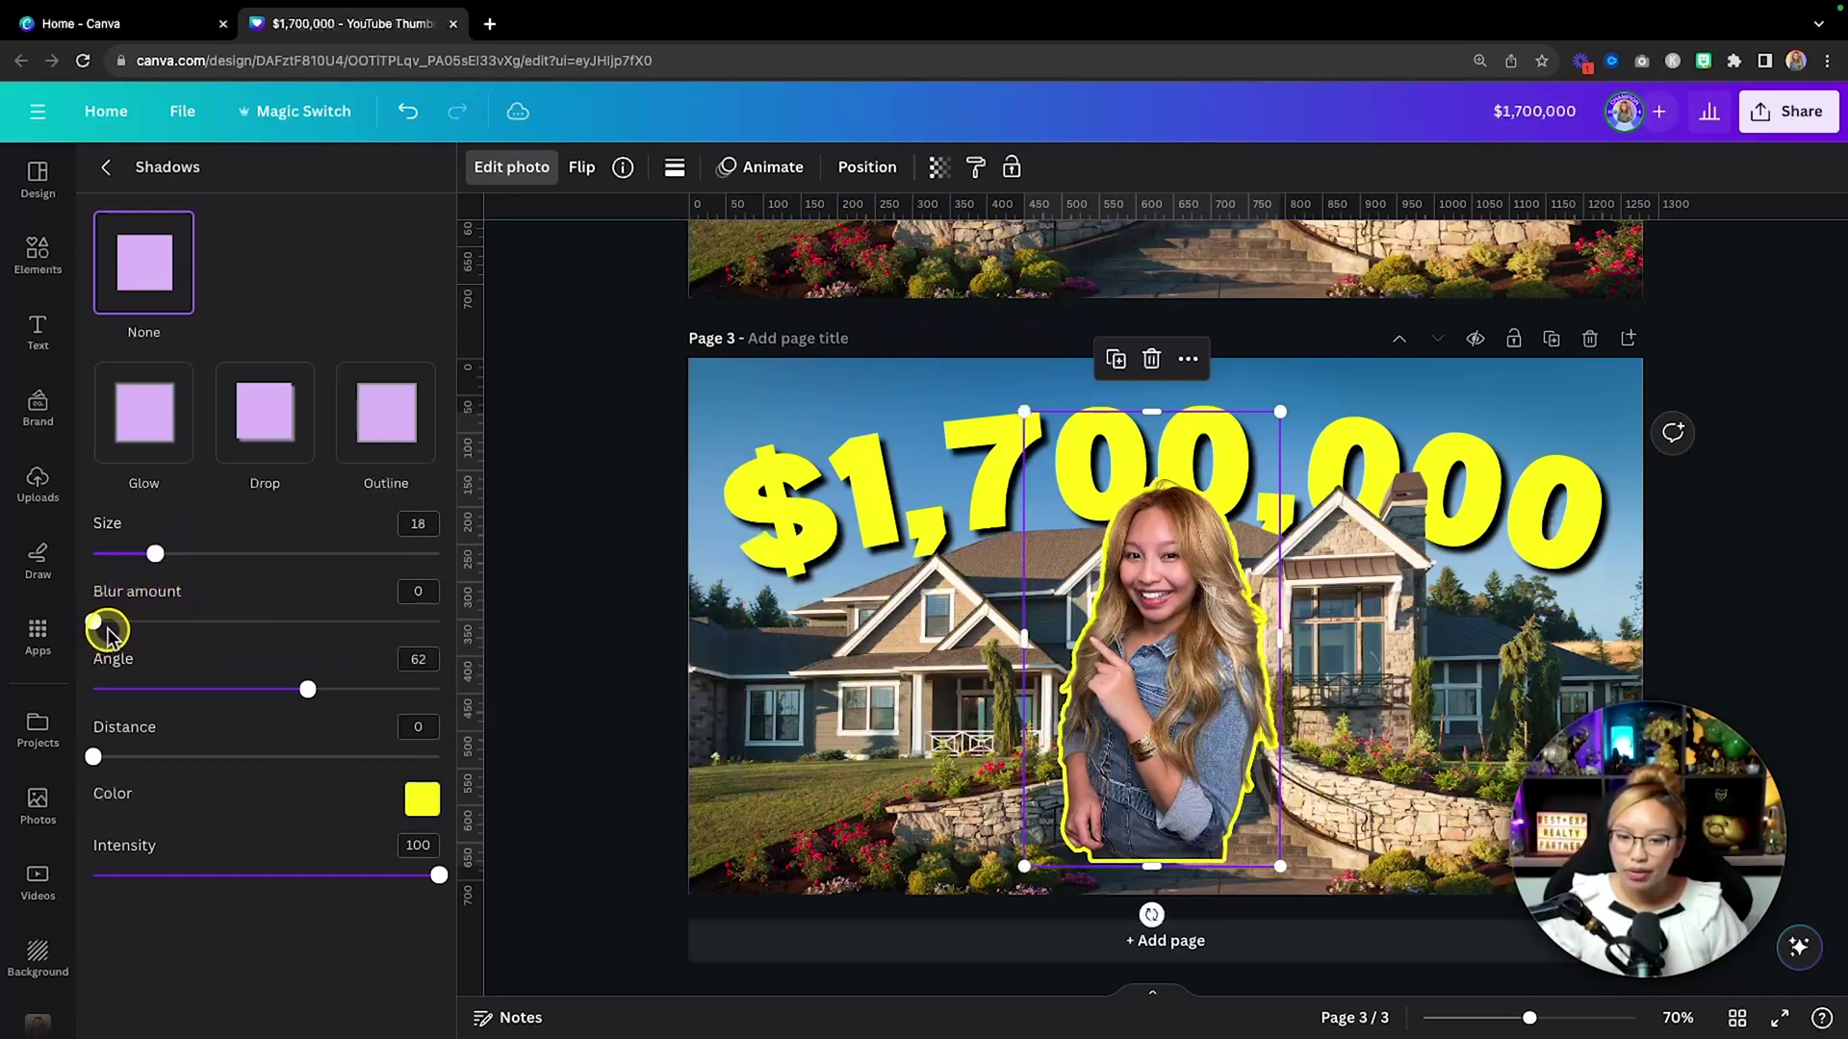
click(1184, 652)
drag(1176, 642, 1547, 720)
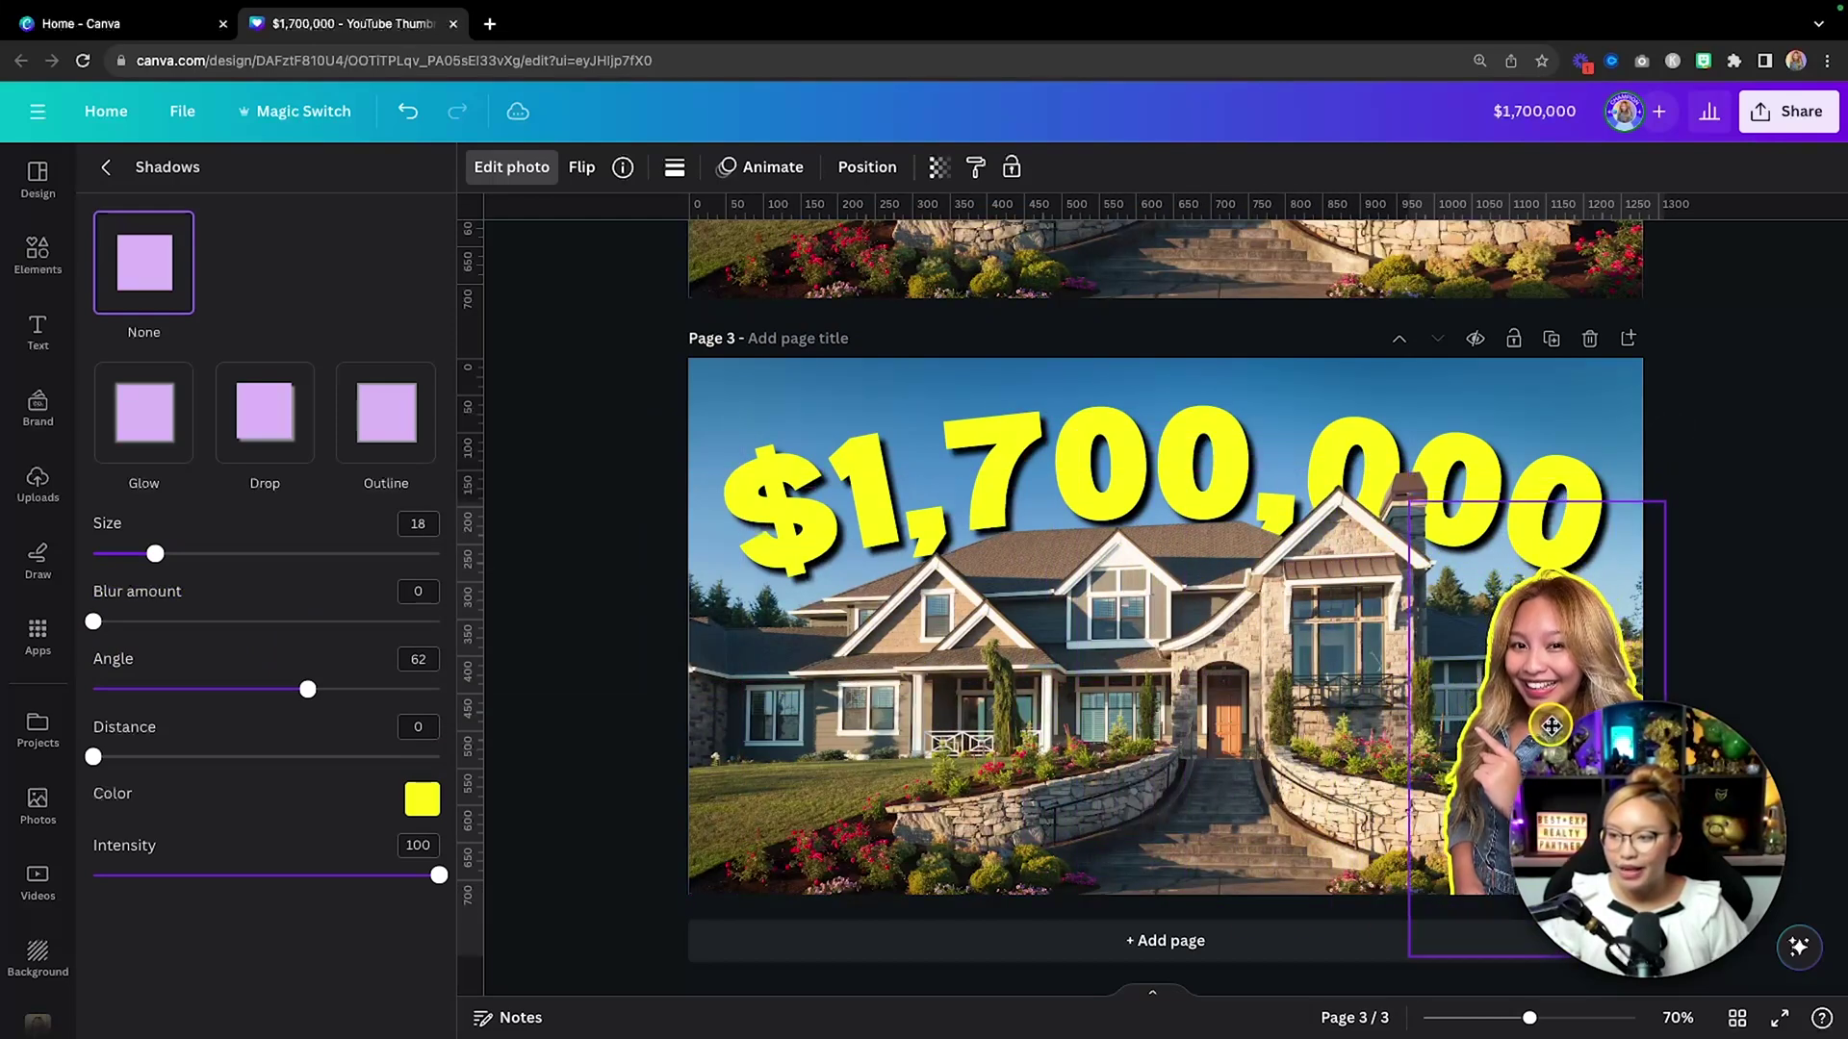
Duplicate page 3 as page 4 and paste the woman cutout onto it.
click(1553, 341)
scroll(1547, 414, up, 3)
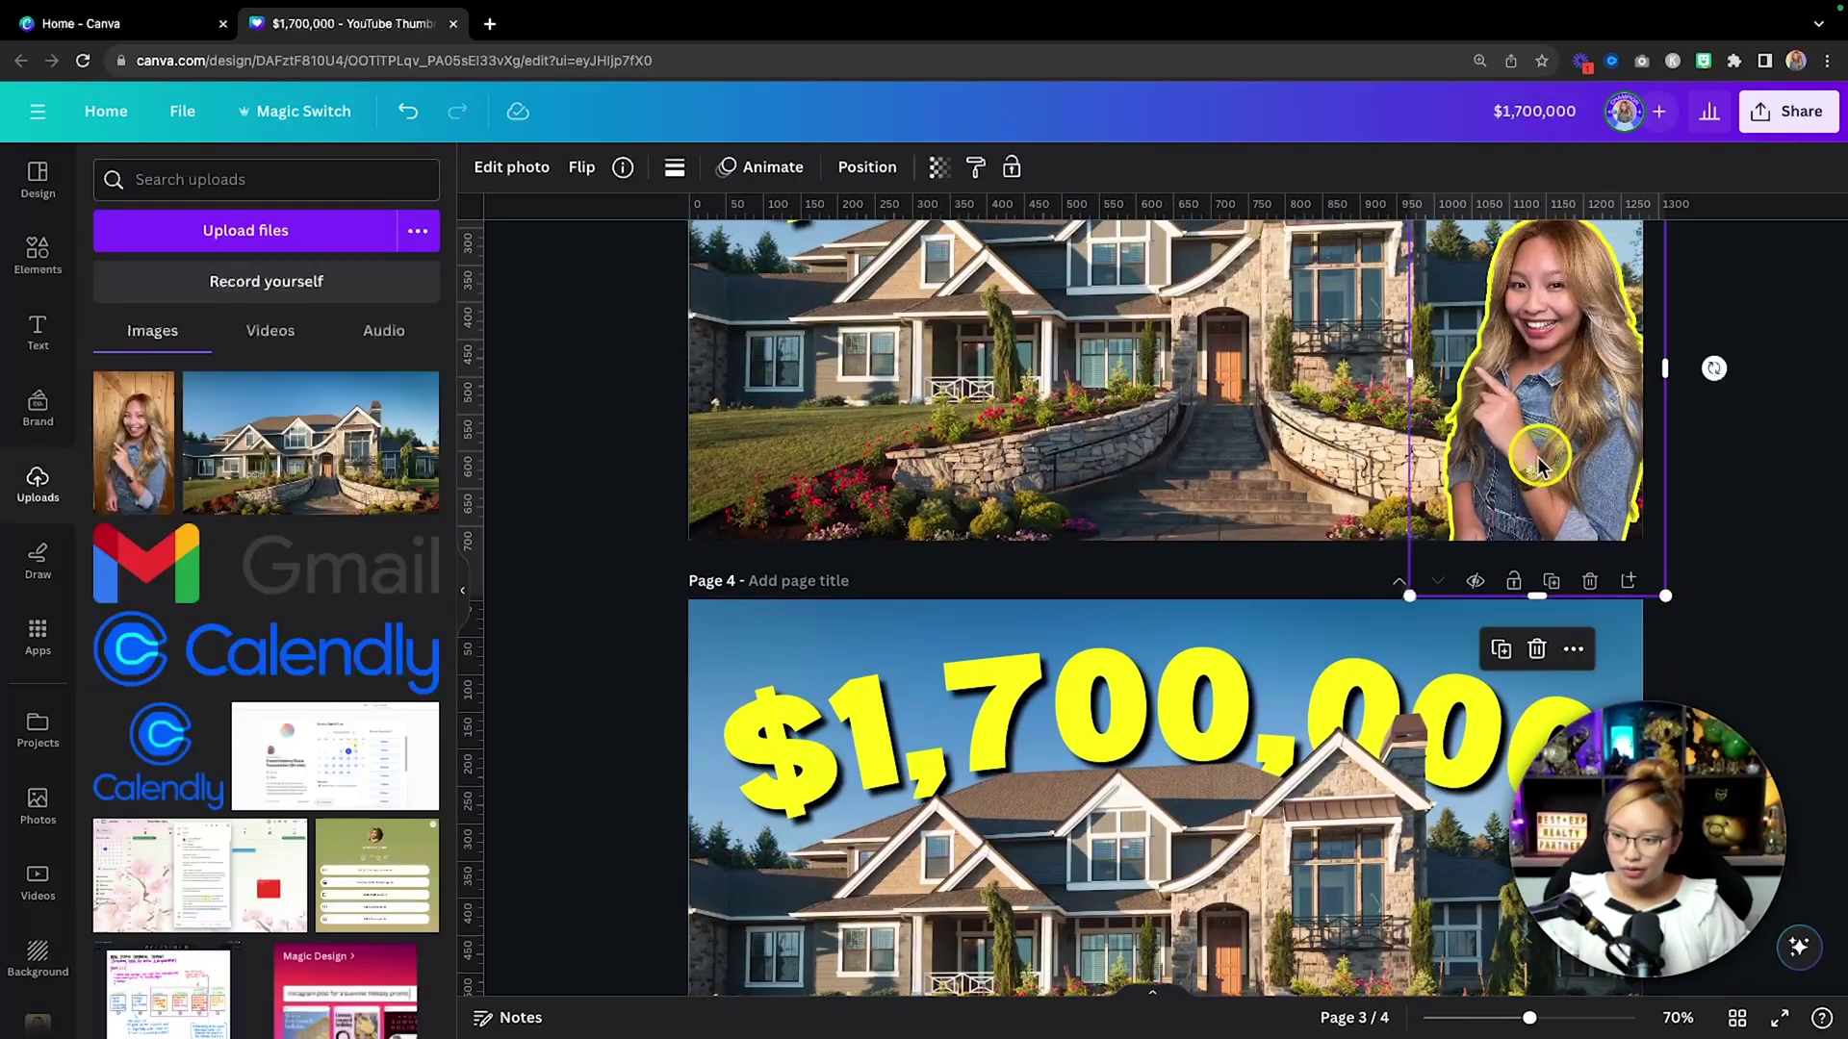
scroll(1537, 466, down, 3)
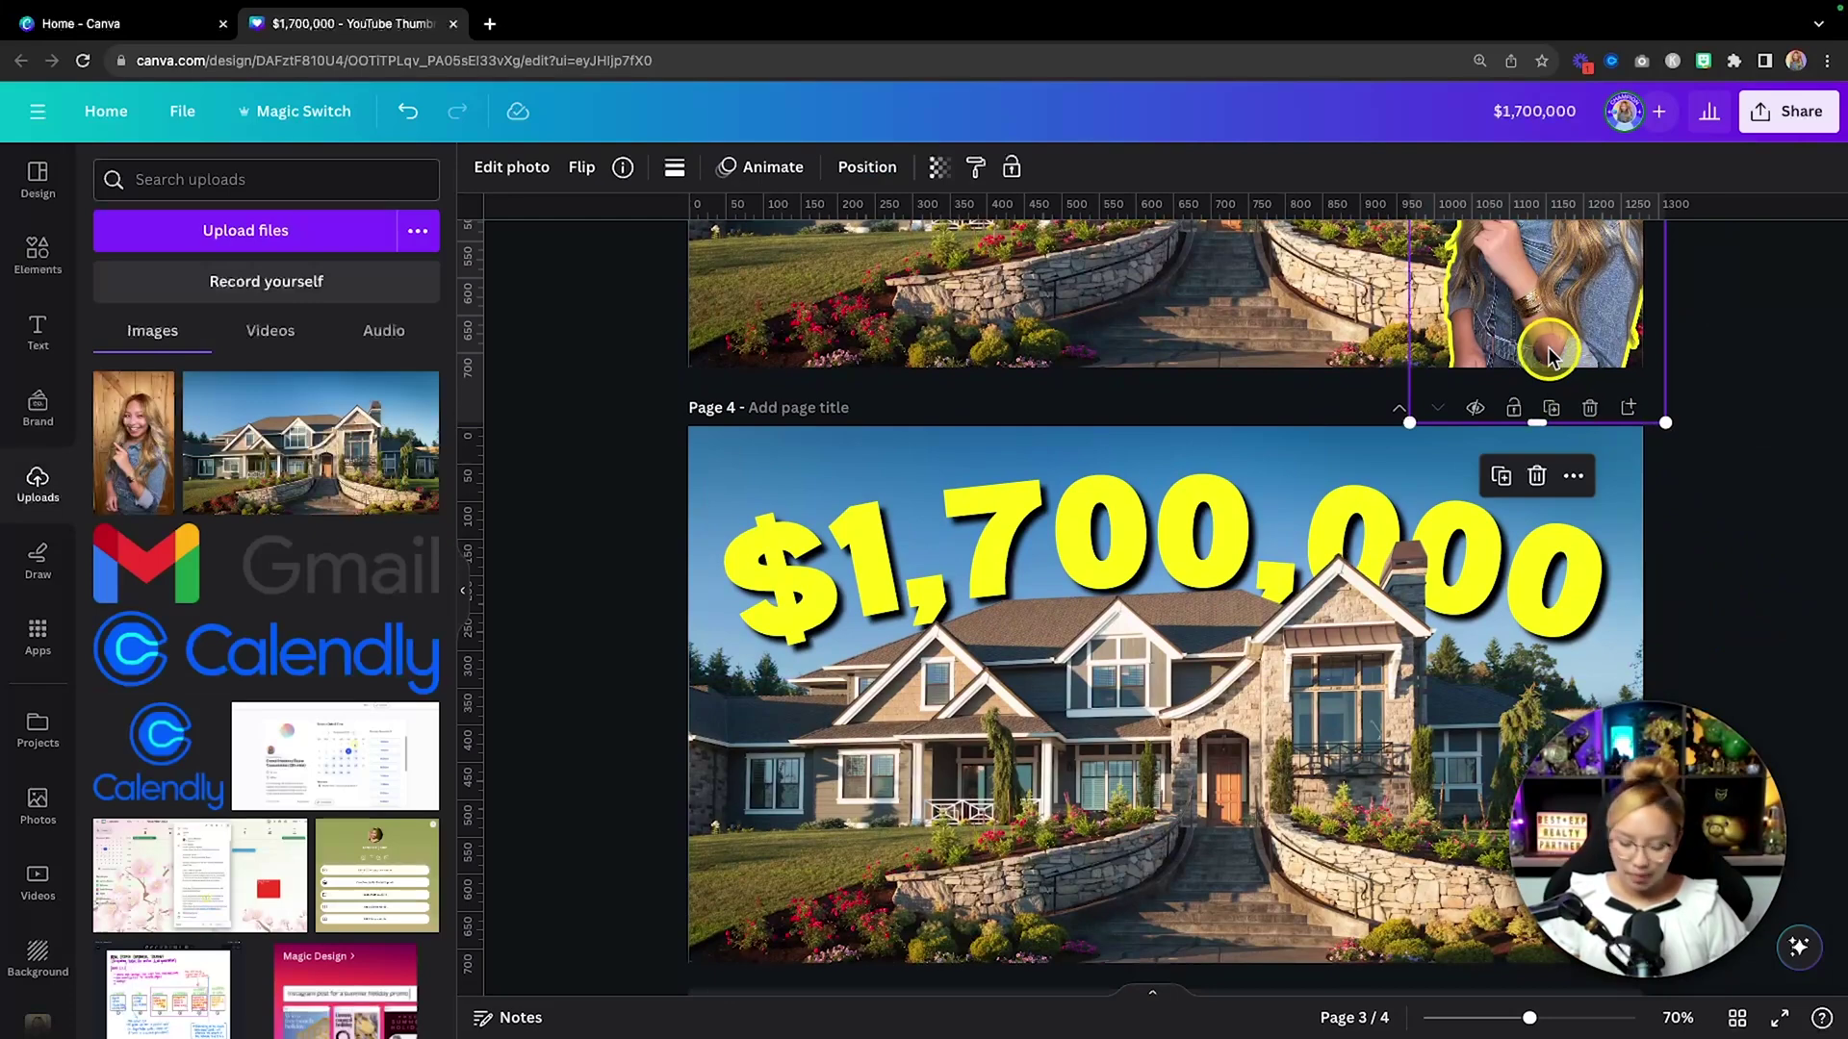
key(super+c)
key(super+v)
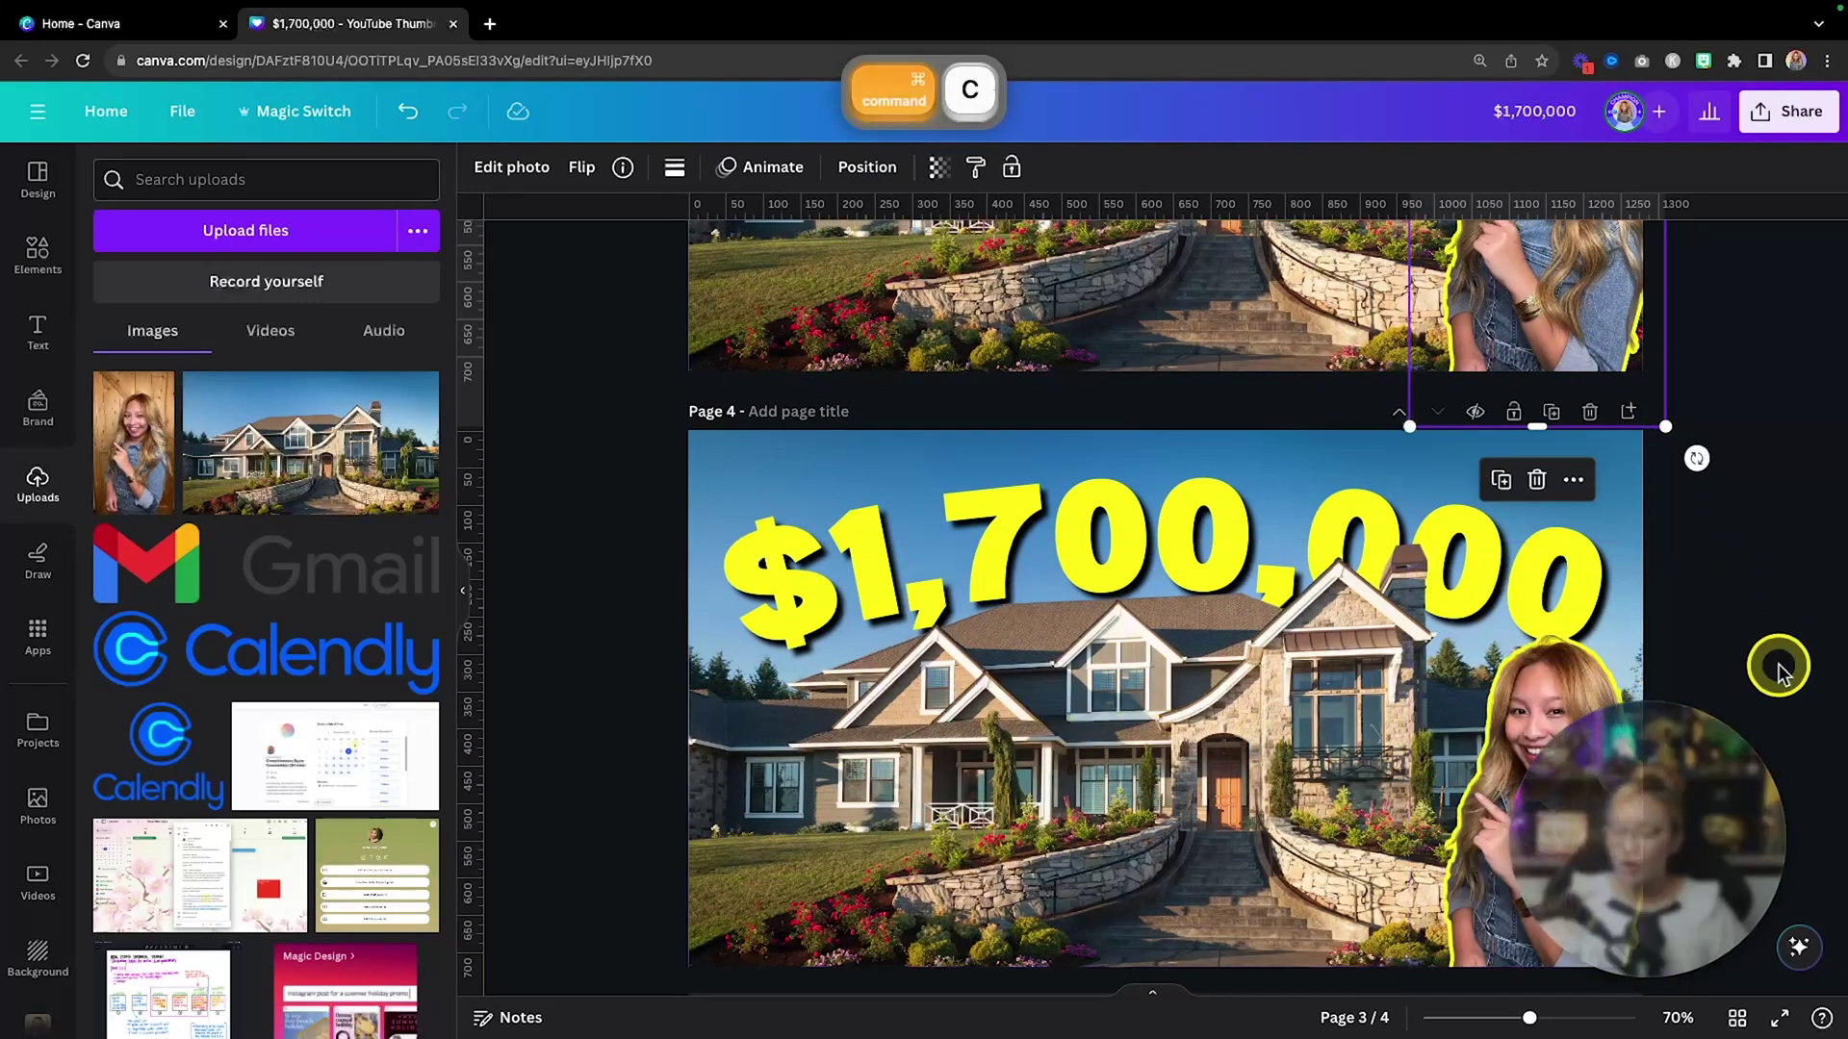
click(1781, 631)
click(1525, 697)
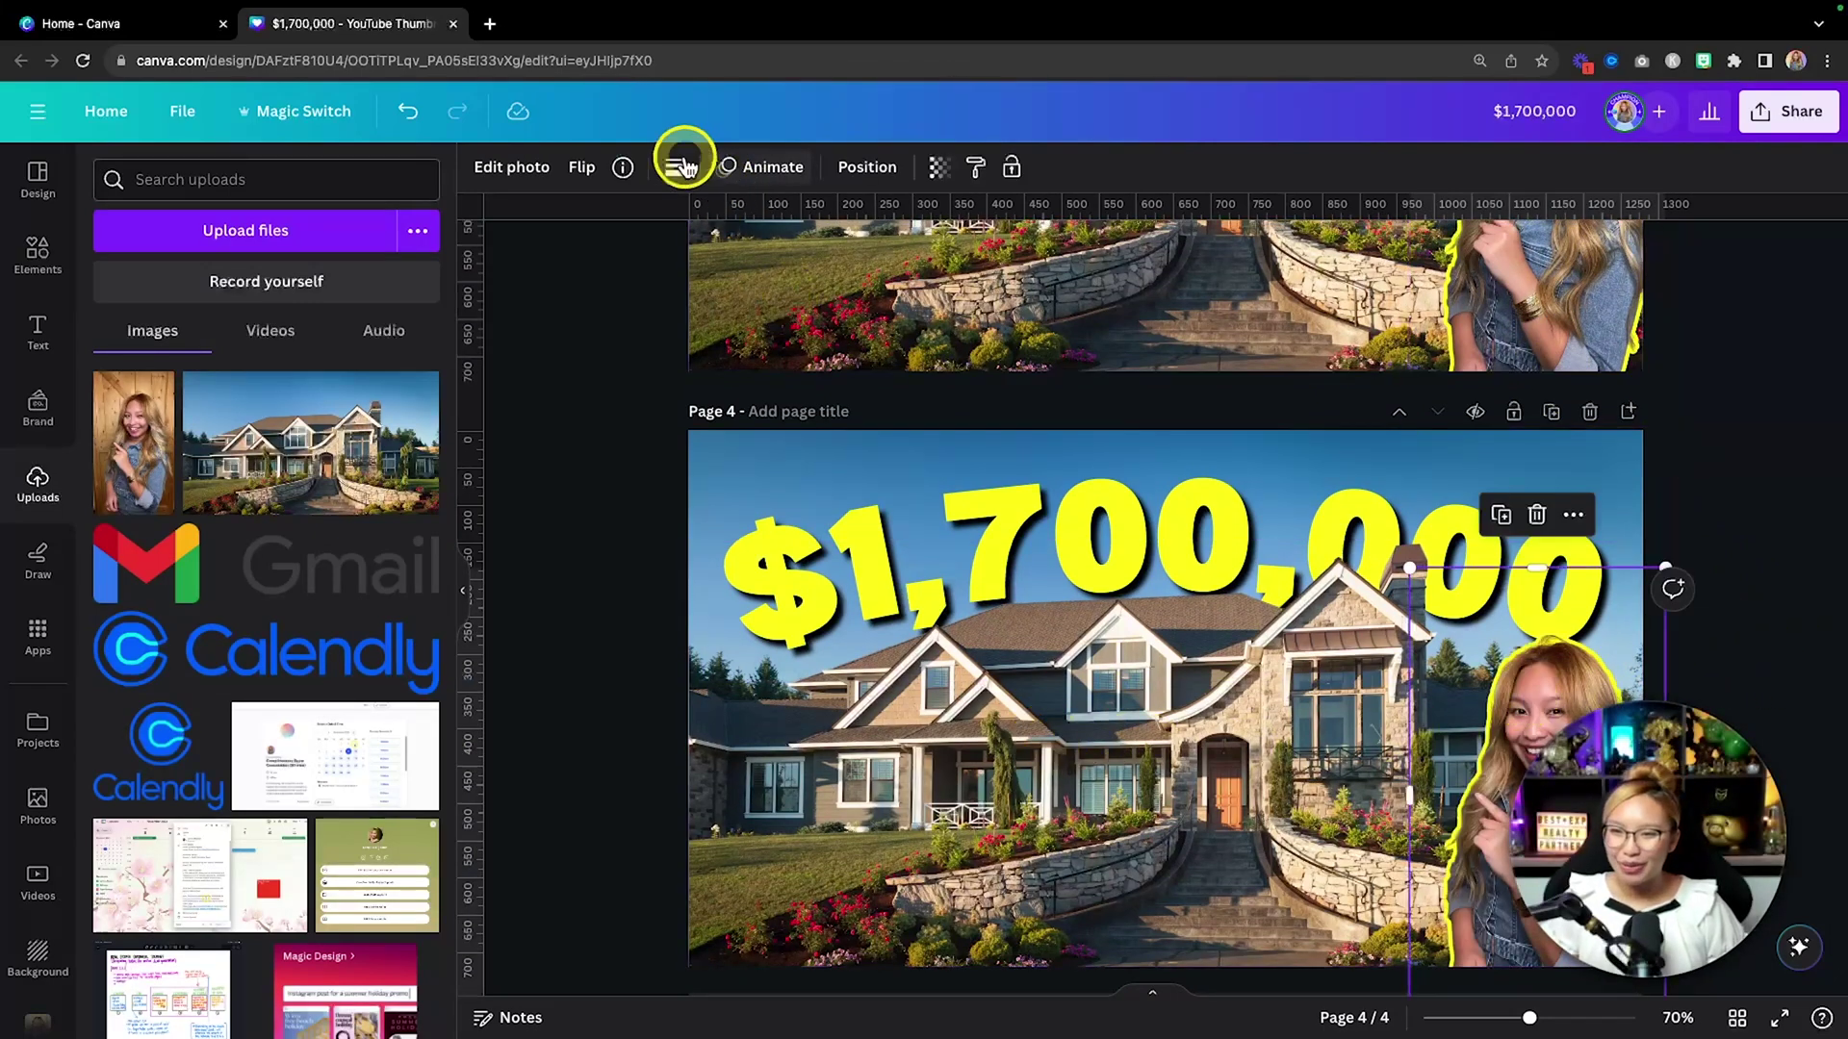
Flip page 4's cutout horizontally and move it to the lower-left corner.
click(583, 166)
click(689, 229)
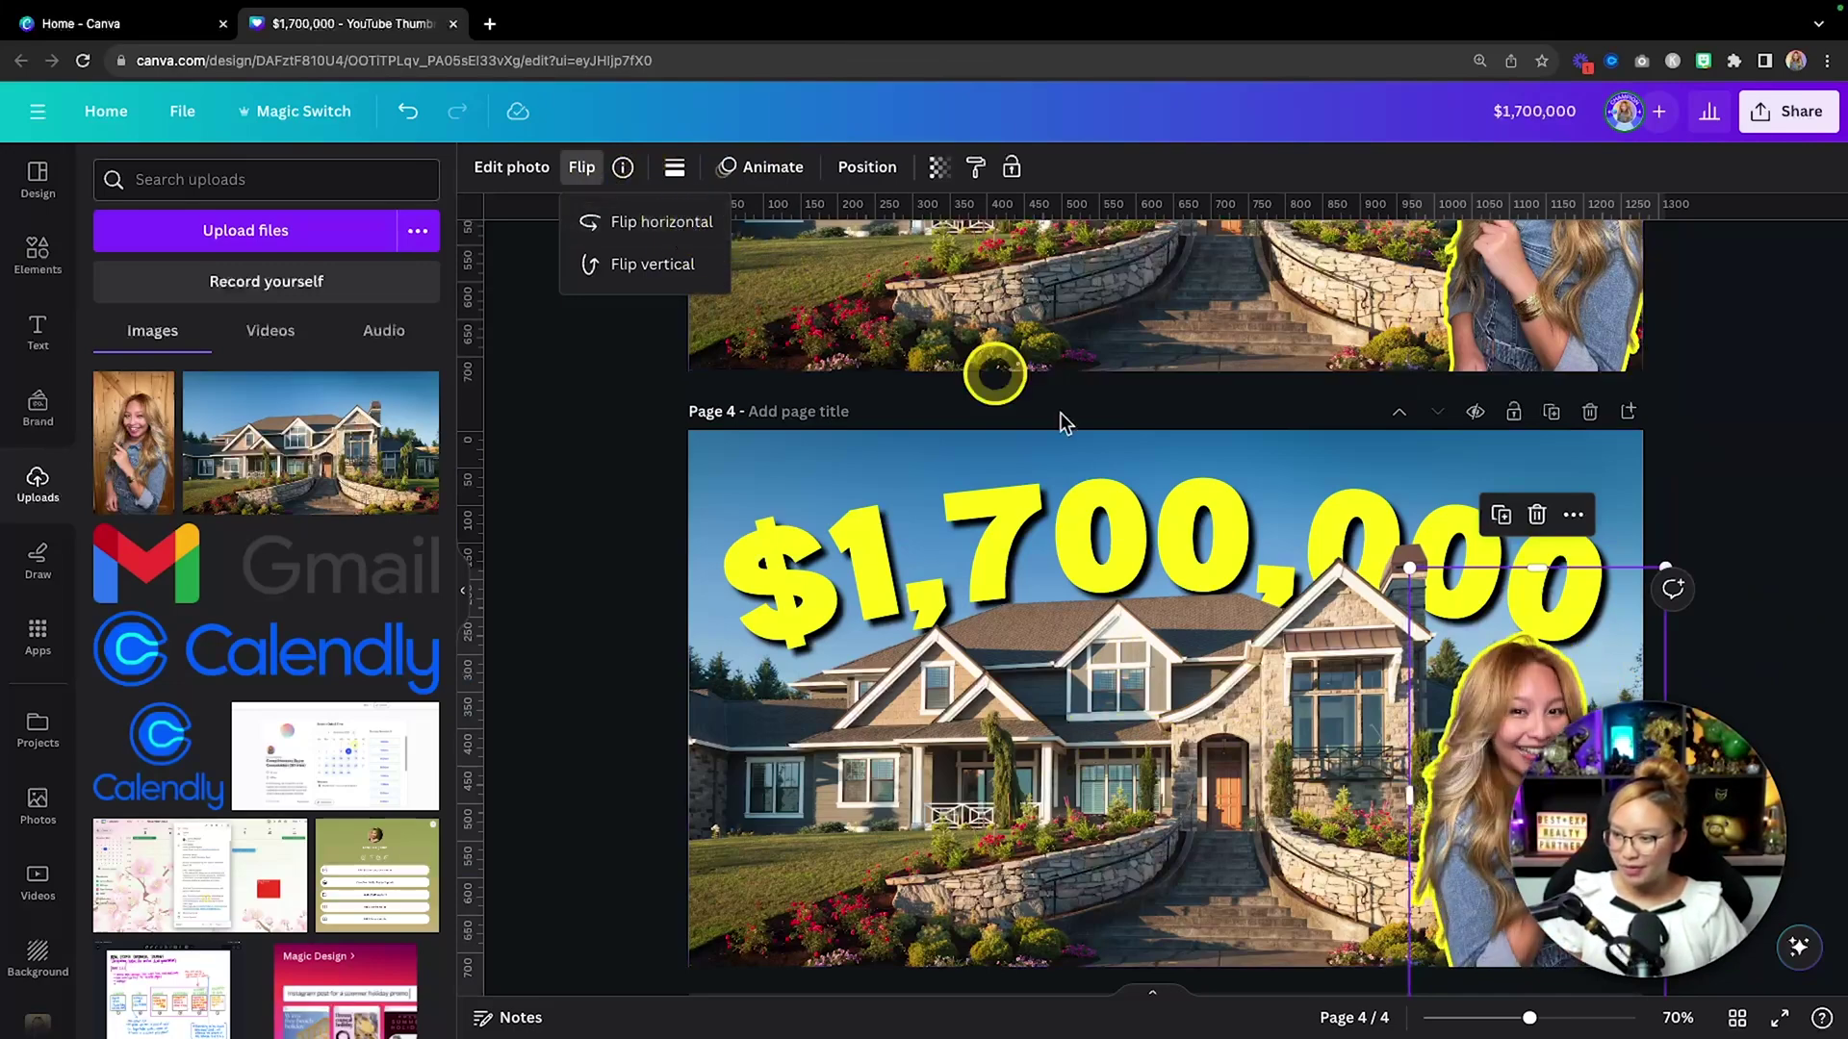
key(shift)
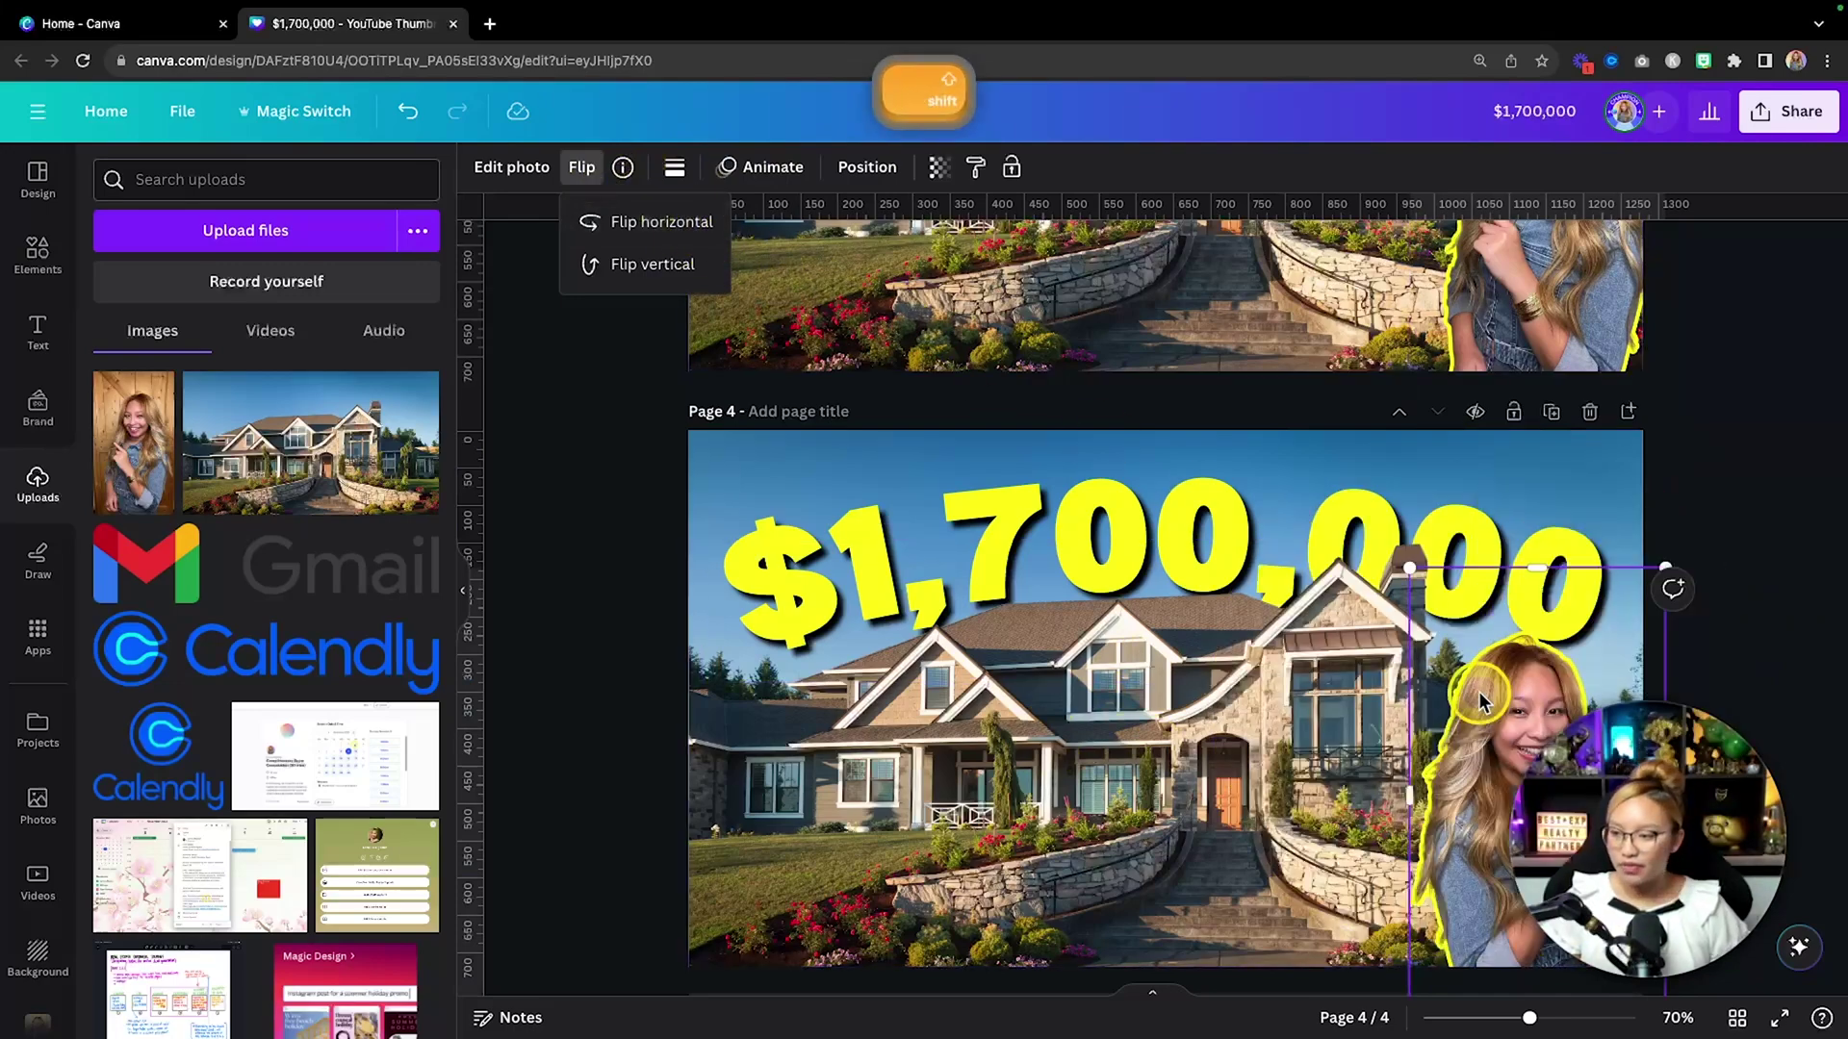
drag(1499, 691, 759, 710)
key(shift+alt)
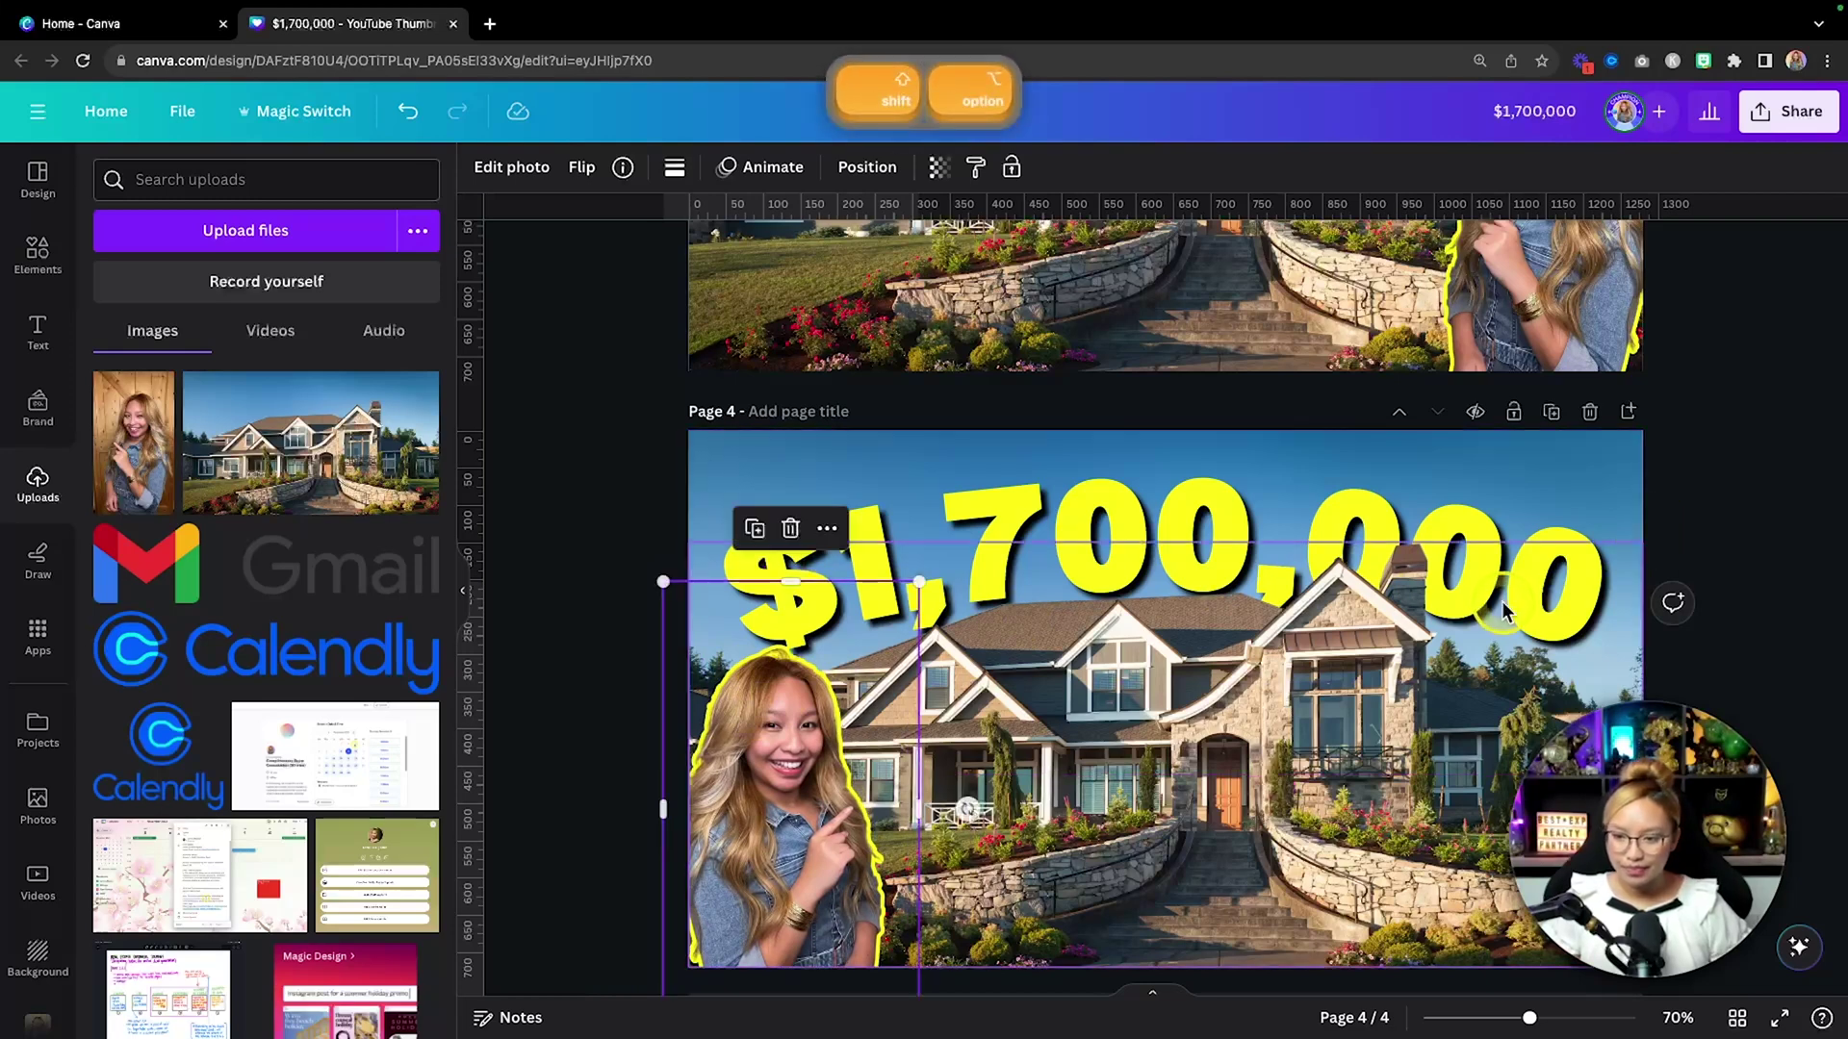
key(super+z)
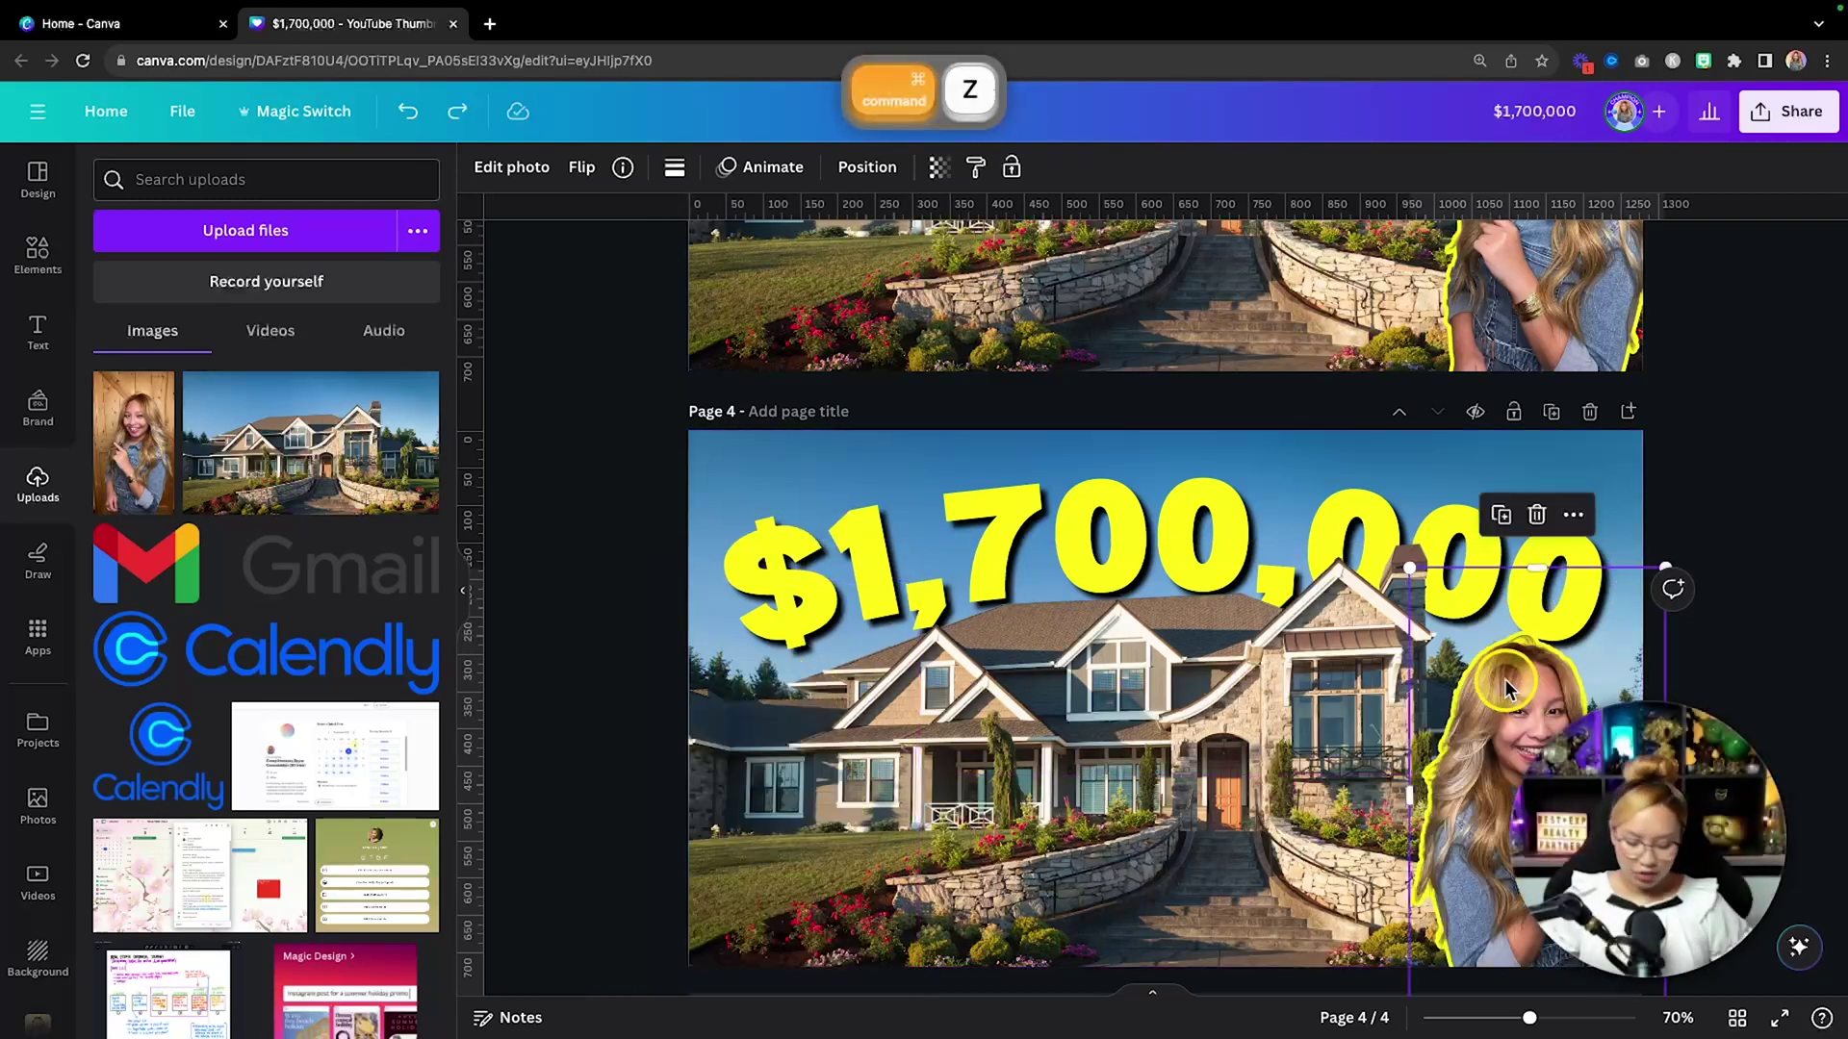
drag(1506, 688, 792, 737)
click(1727, 568)
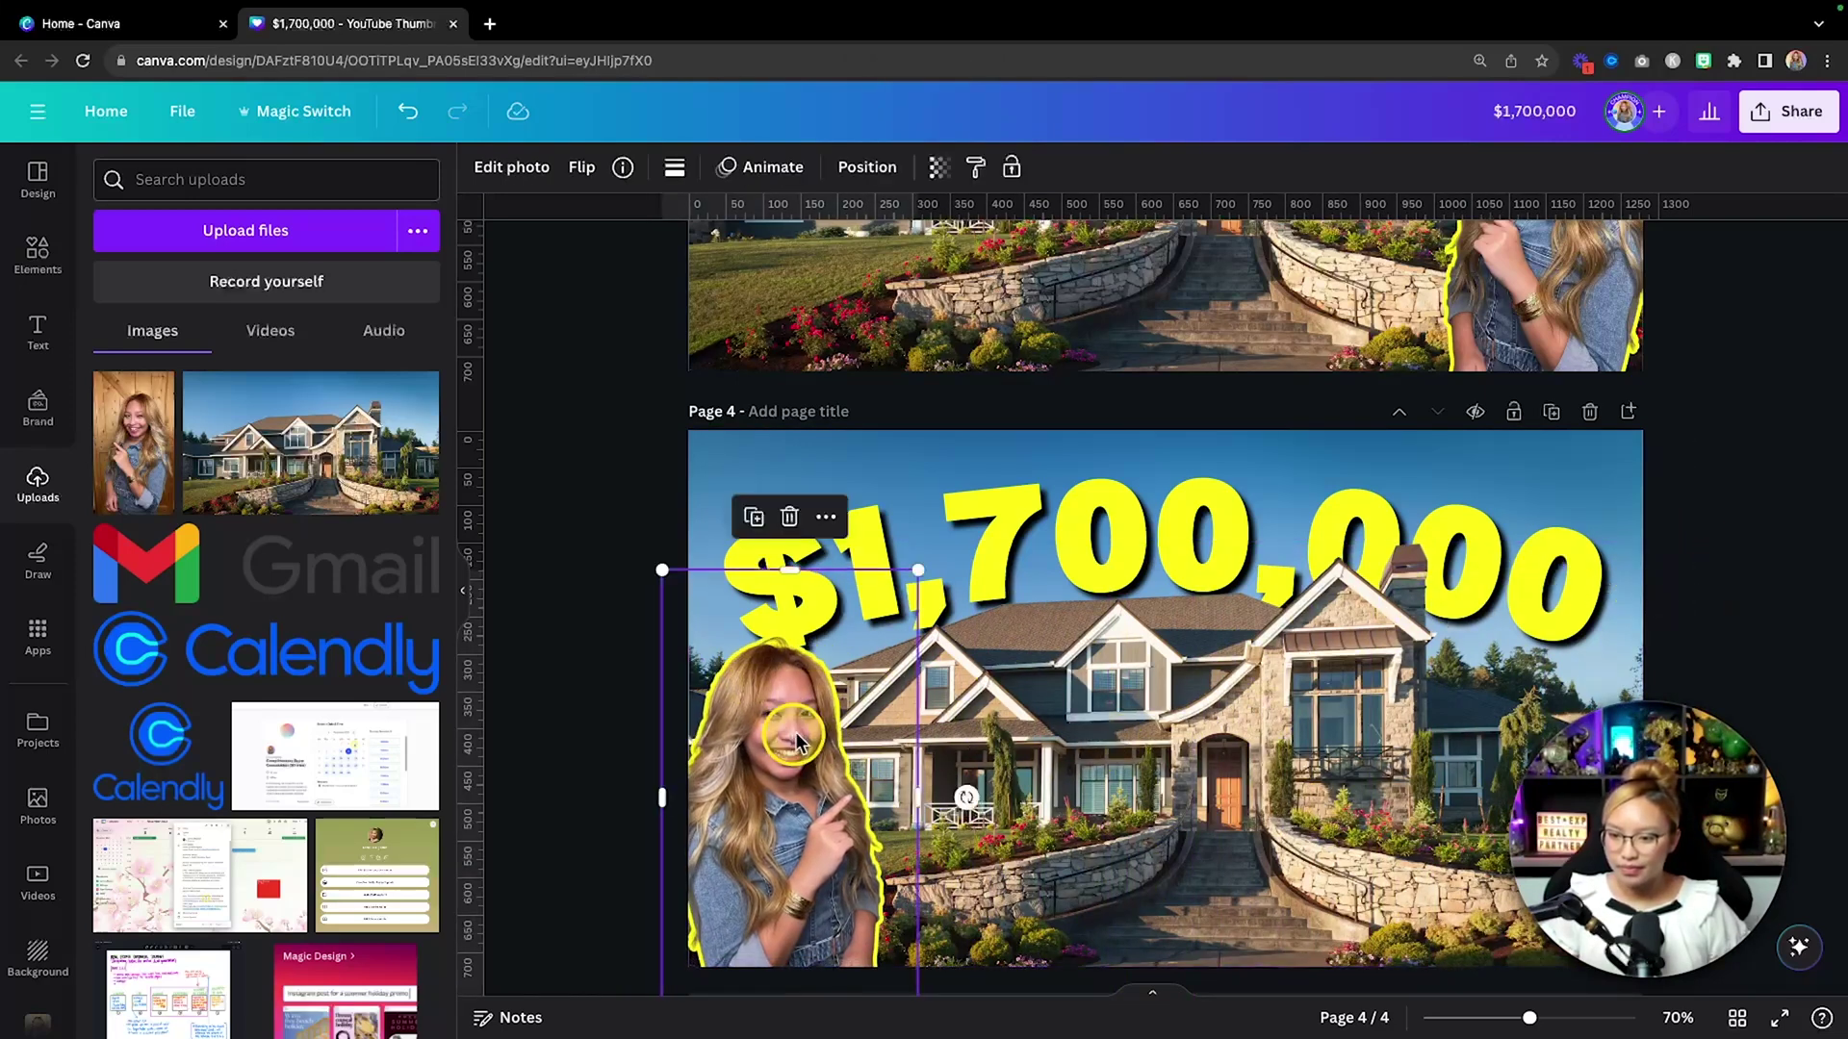
click(1735, 563)
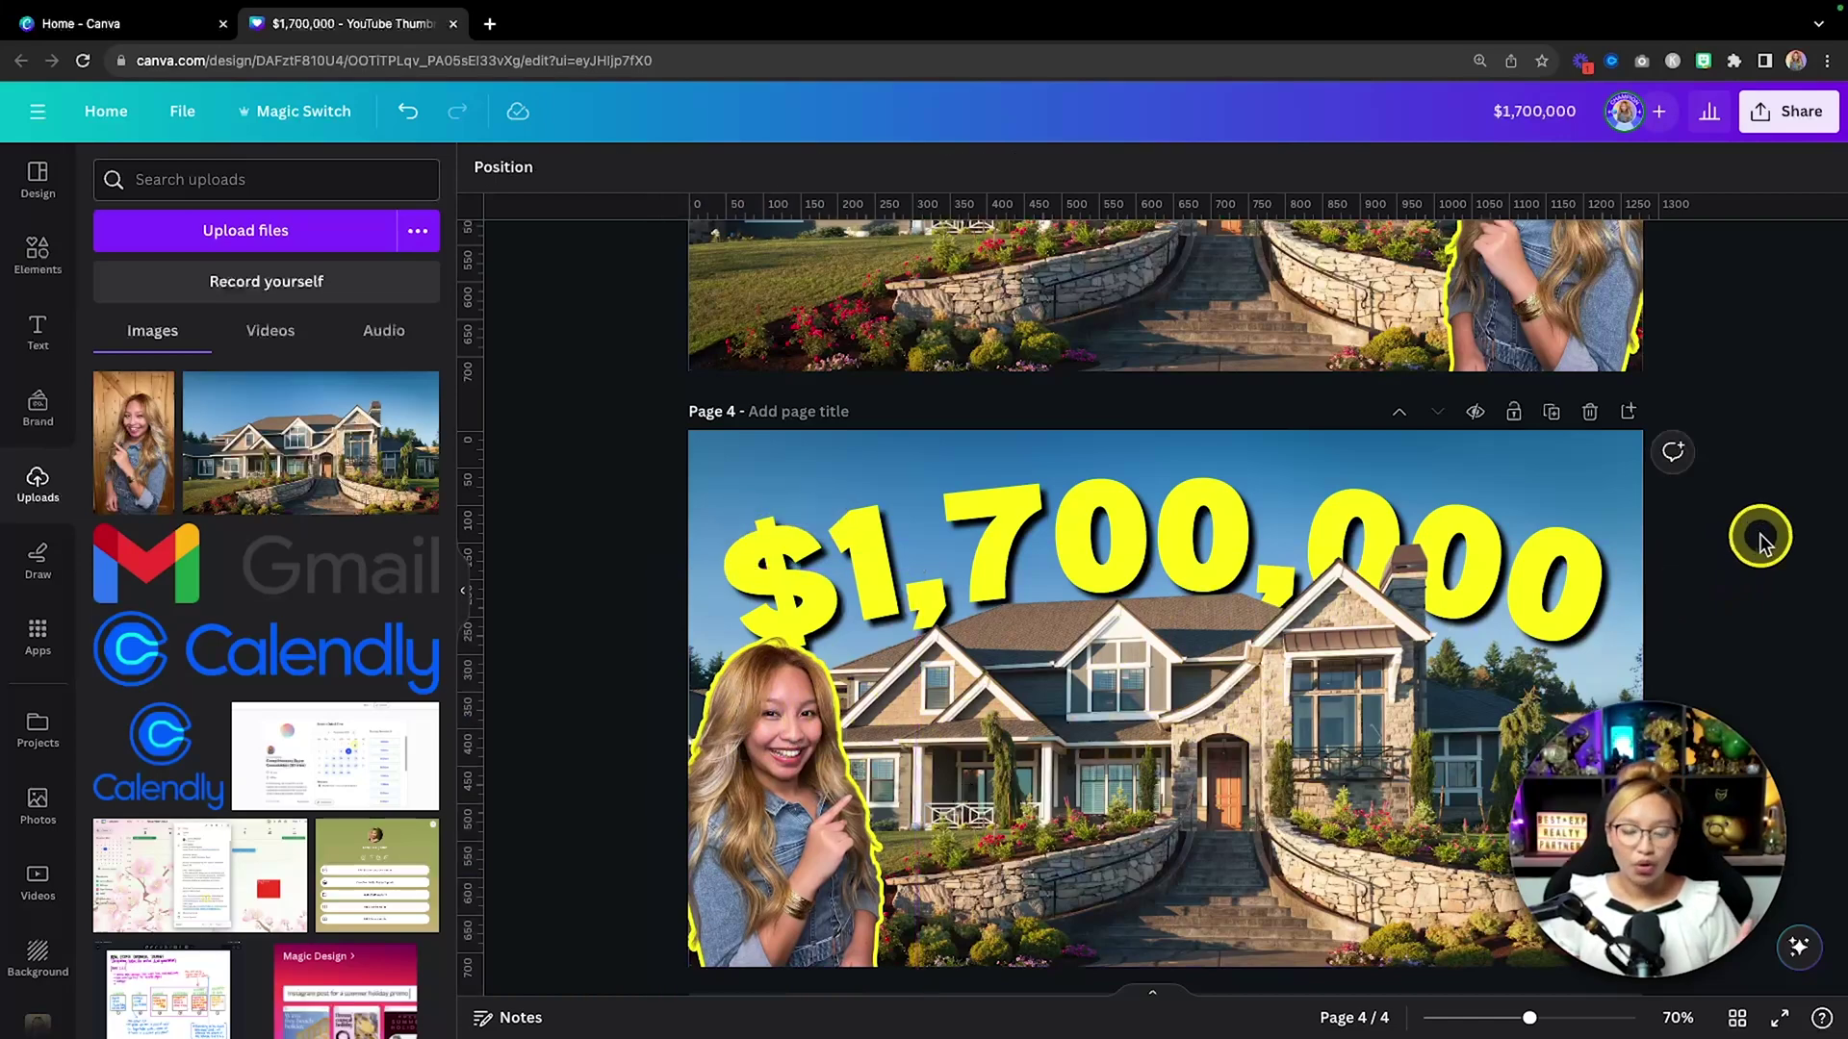
scroll(1760, 539, up, 5)
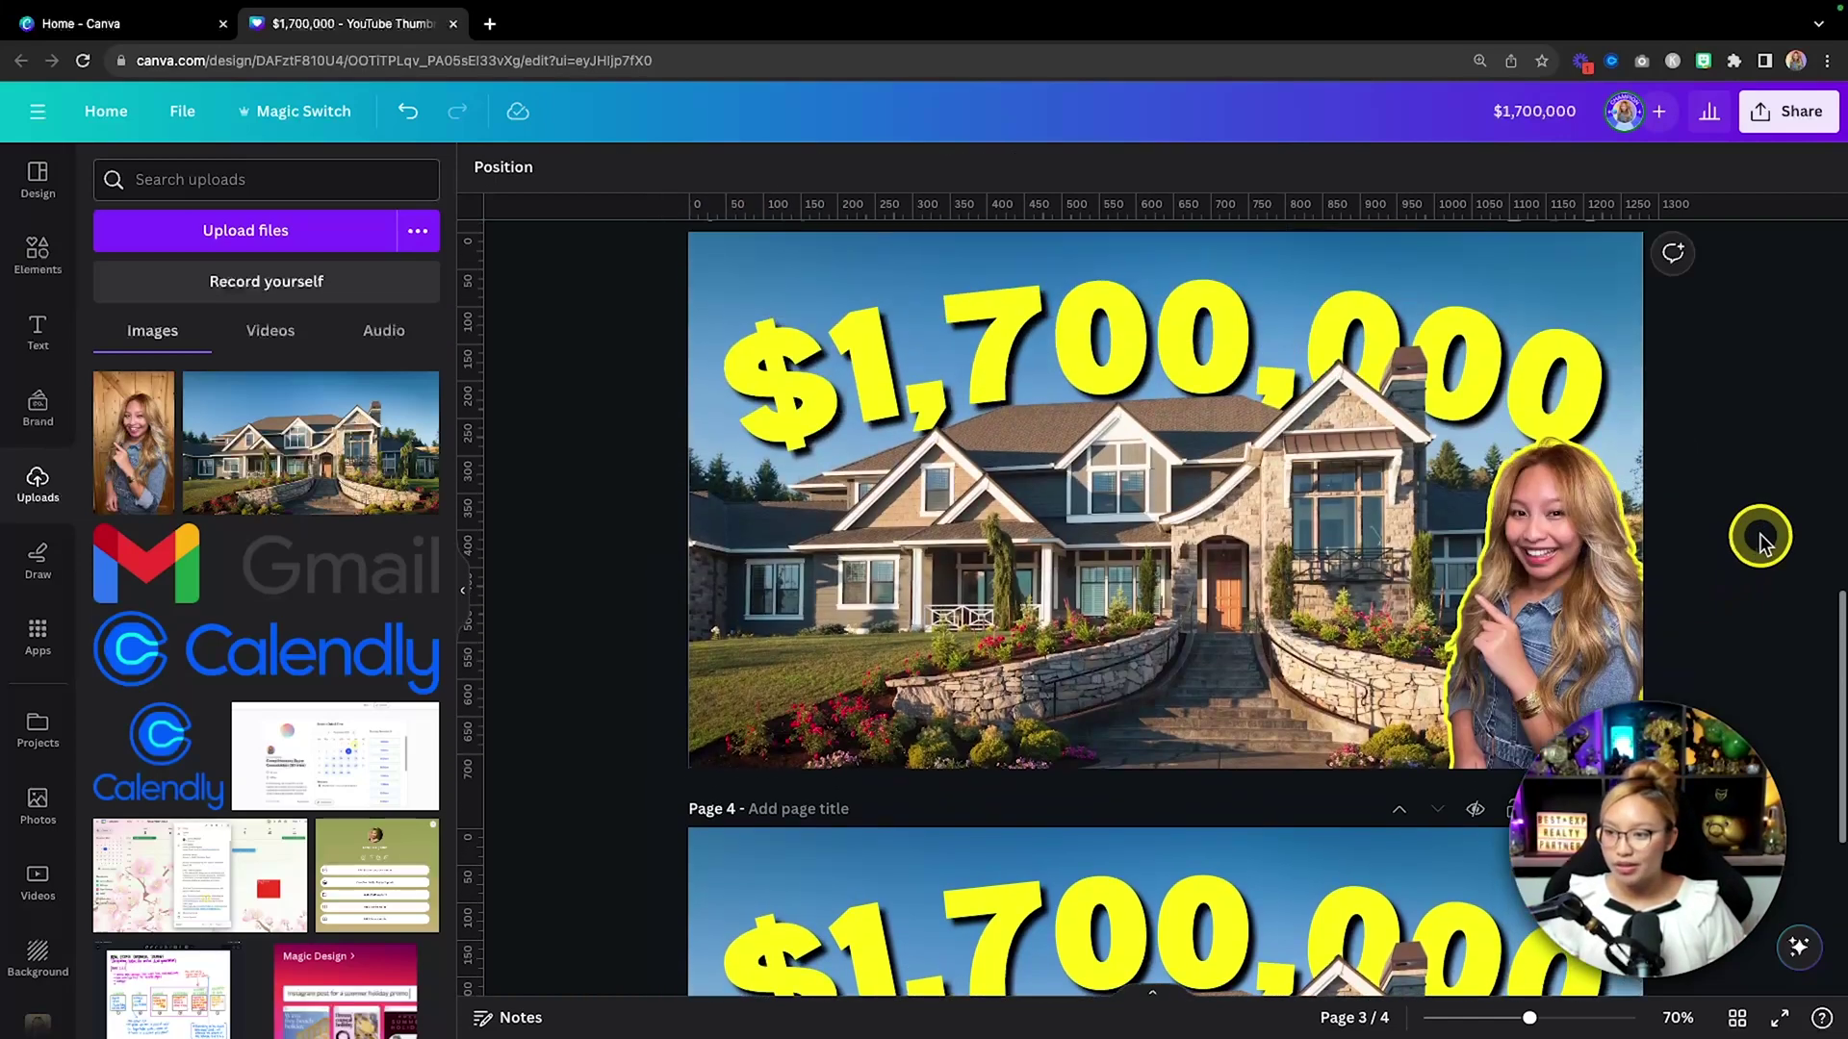
scroll(1759, 544, down, 4)
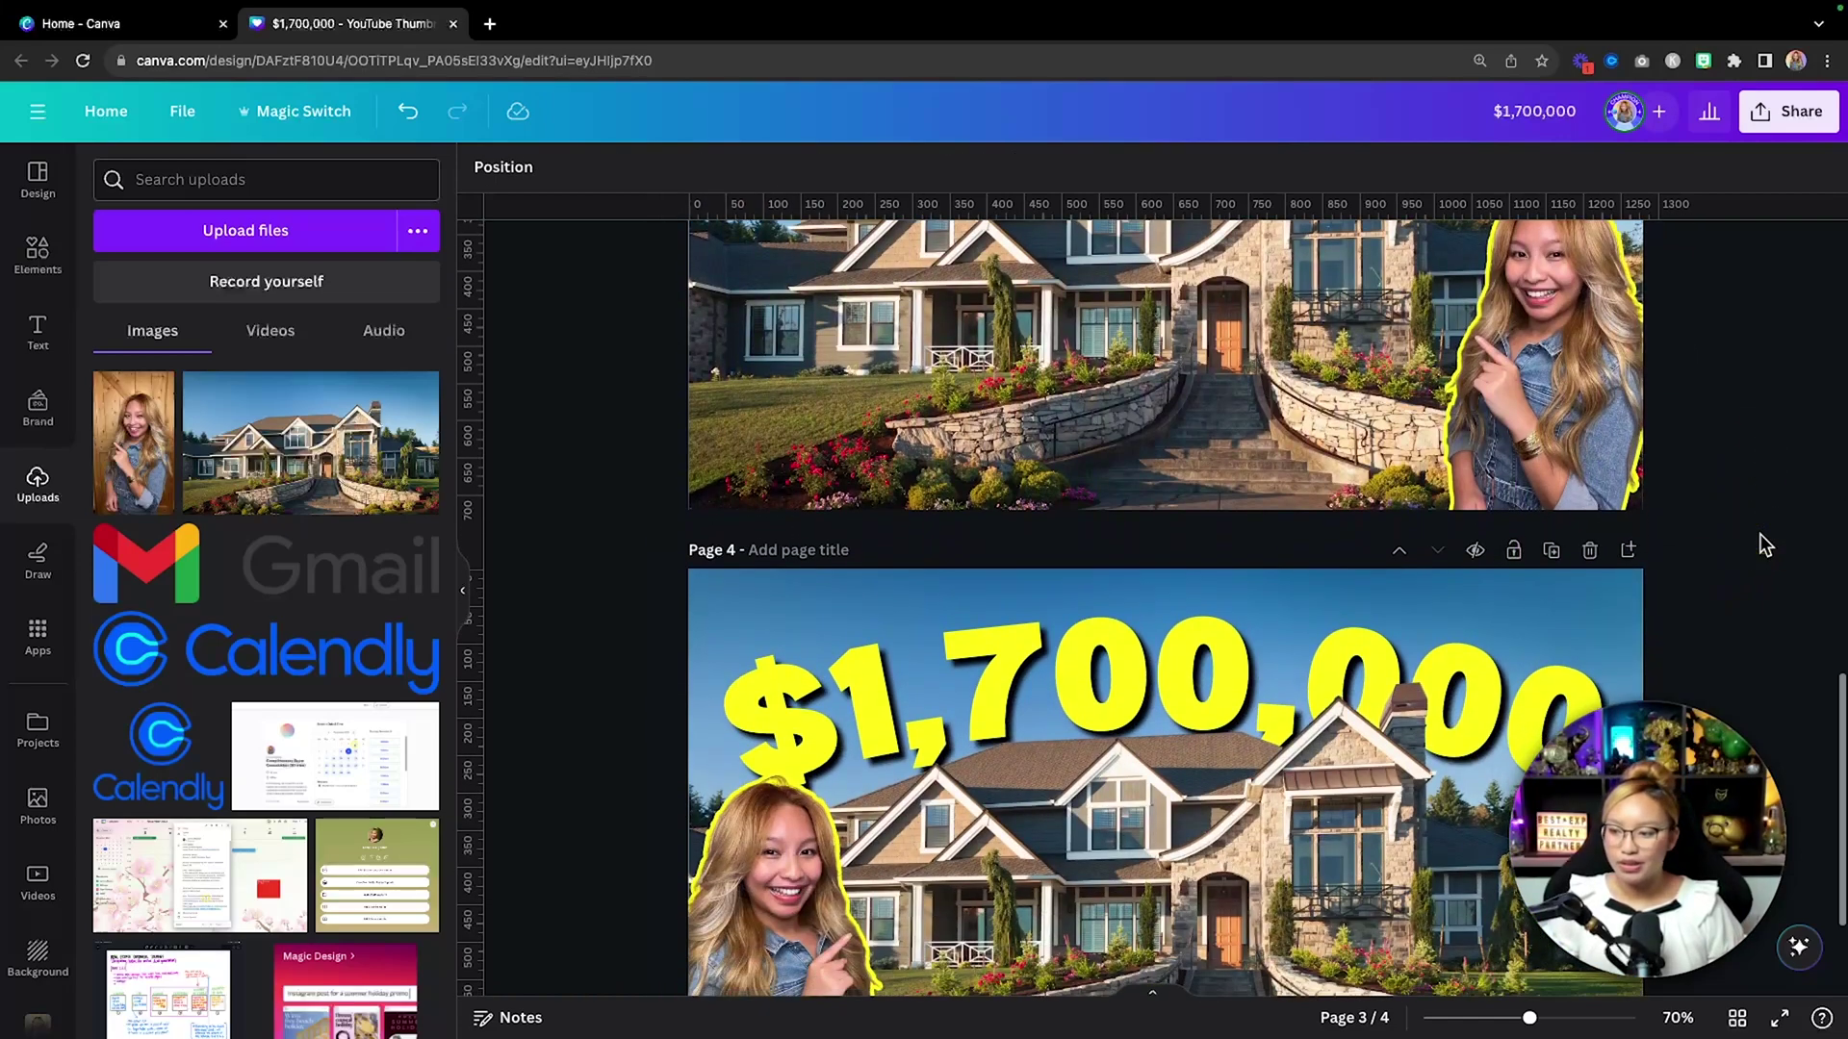
drag(1529, 1017, 1462, 1020)
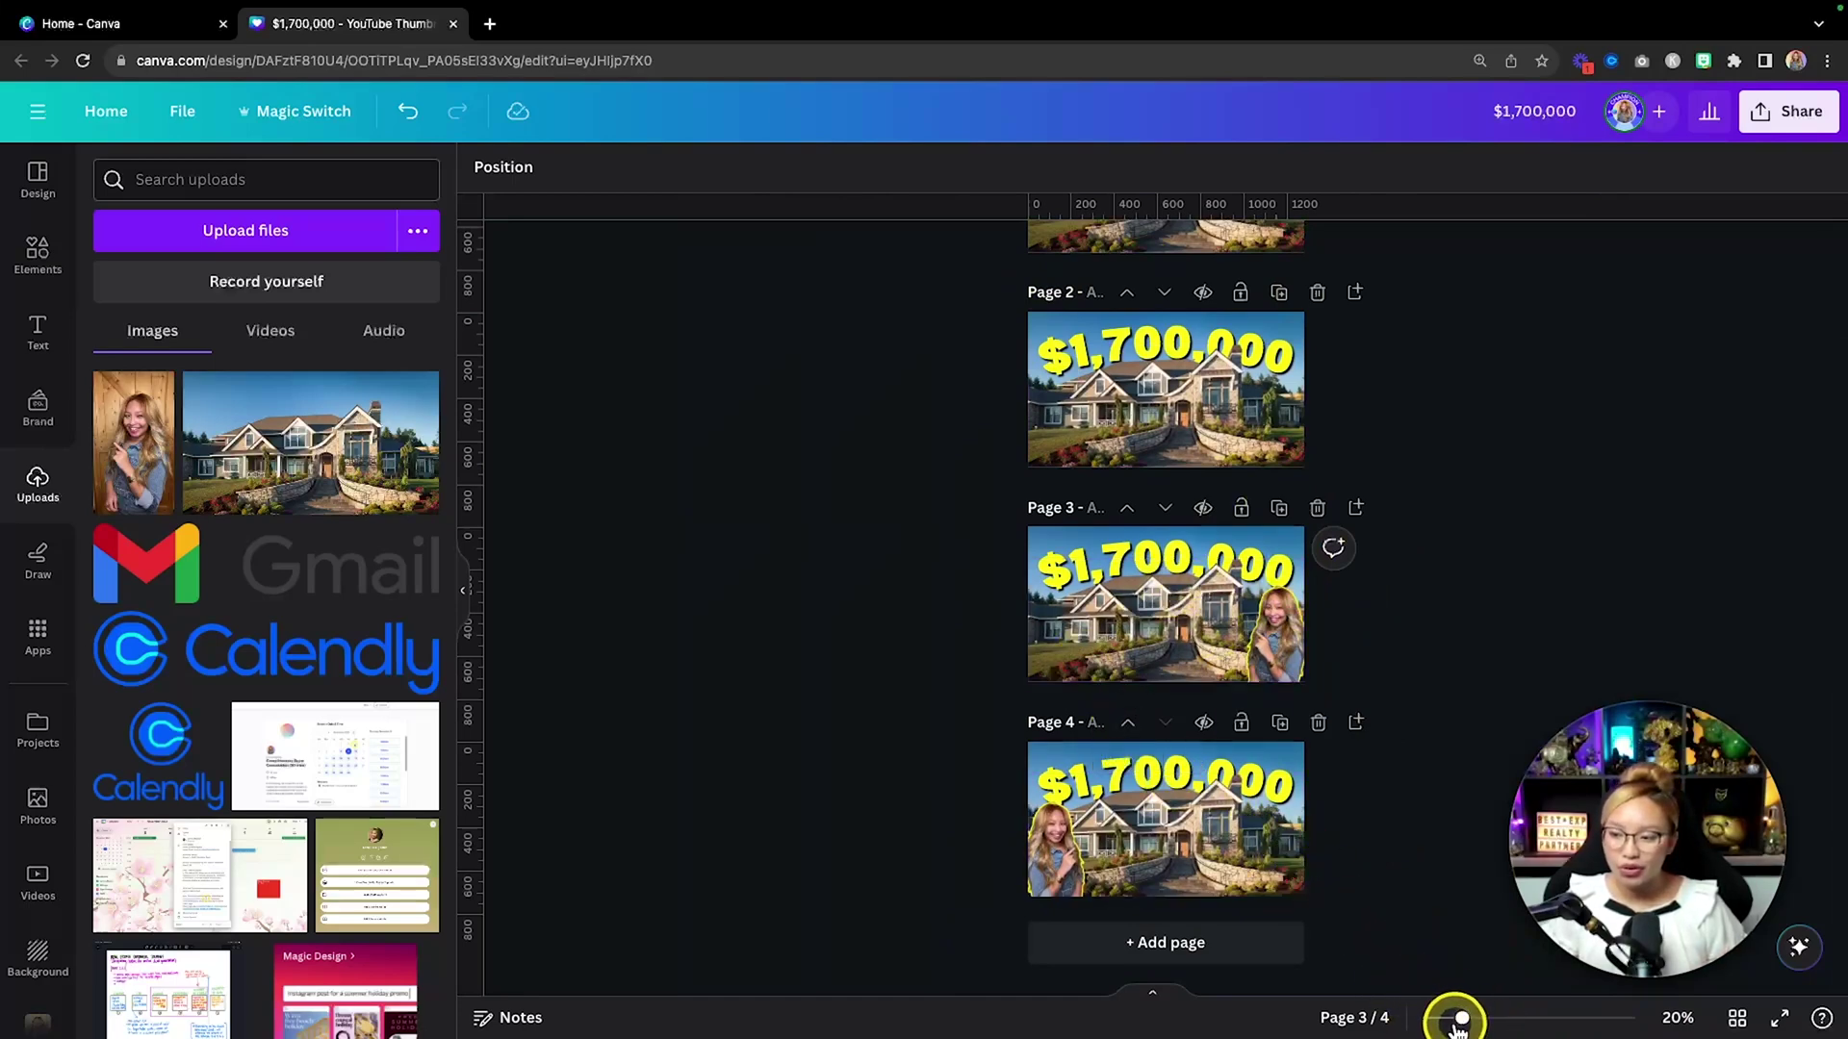
drag(1461, 1022, 1521, 1019)
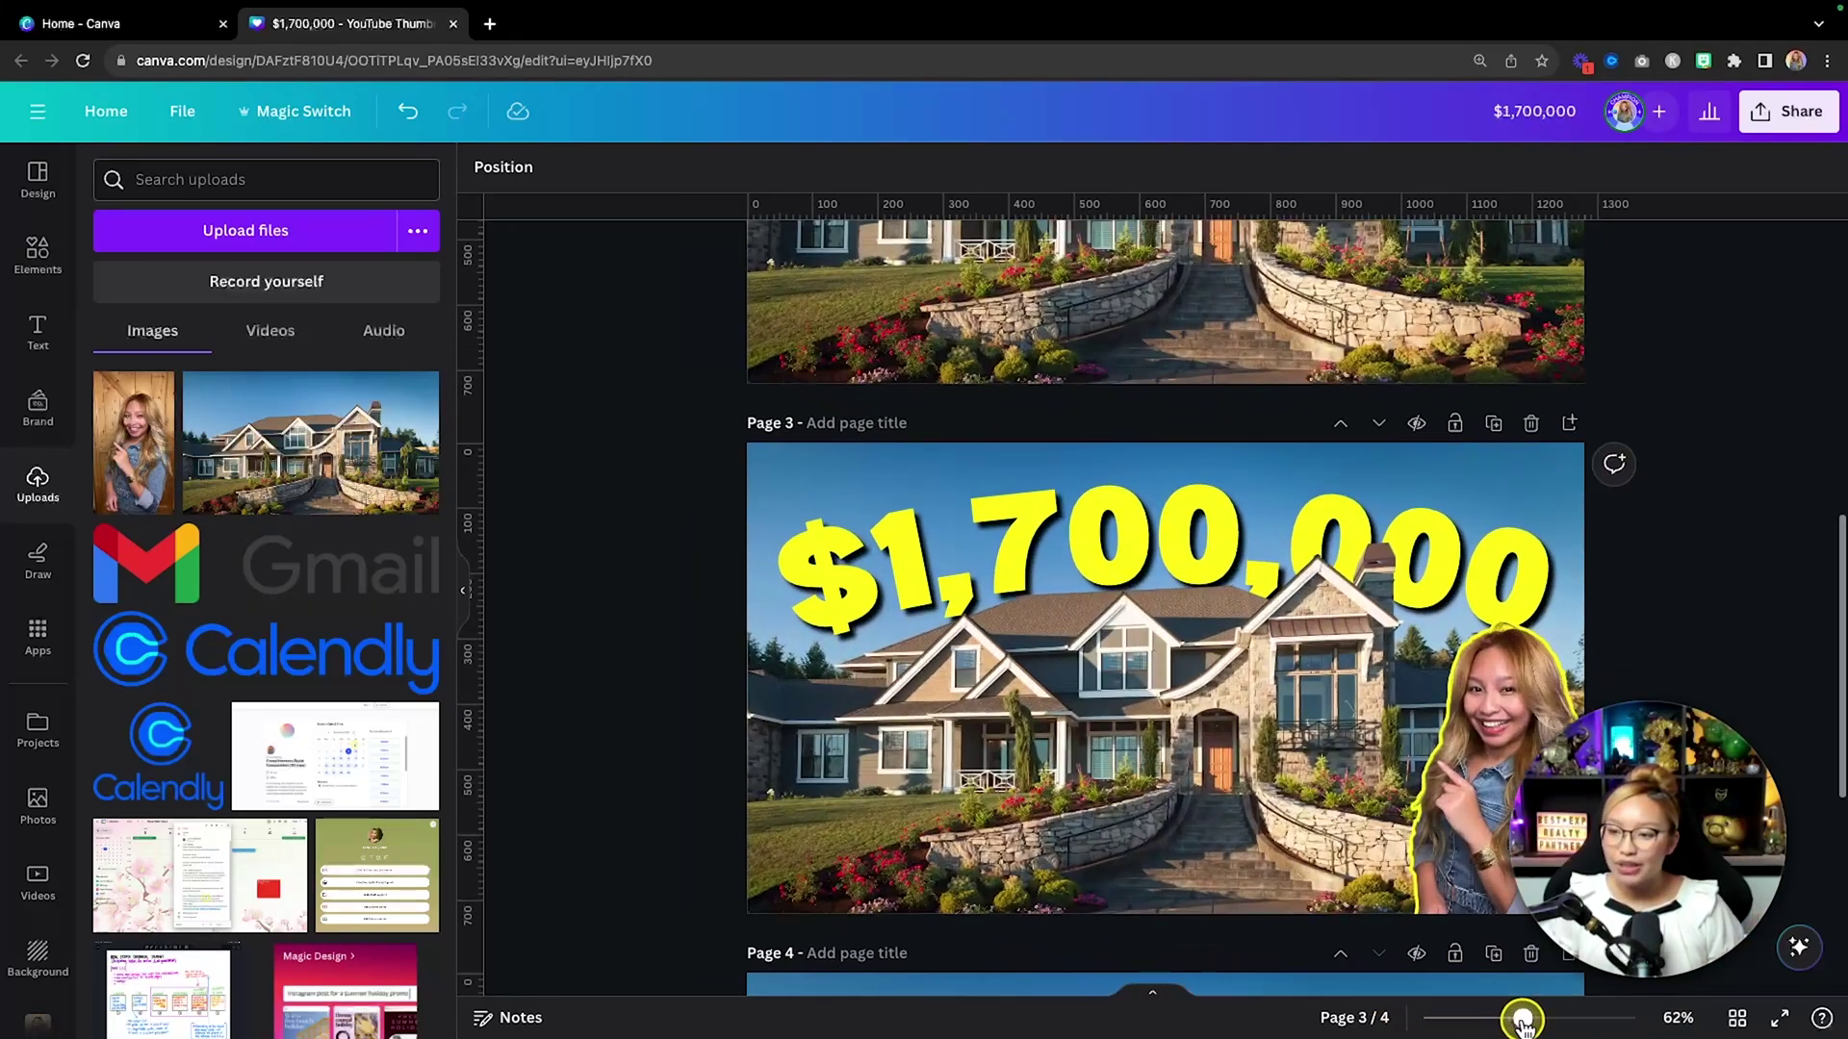
scroll(1196, 749, up, 5)
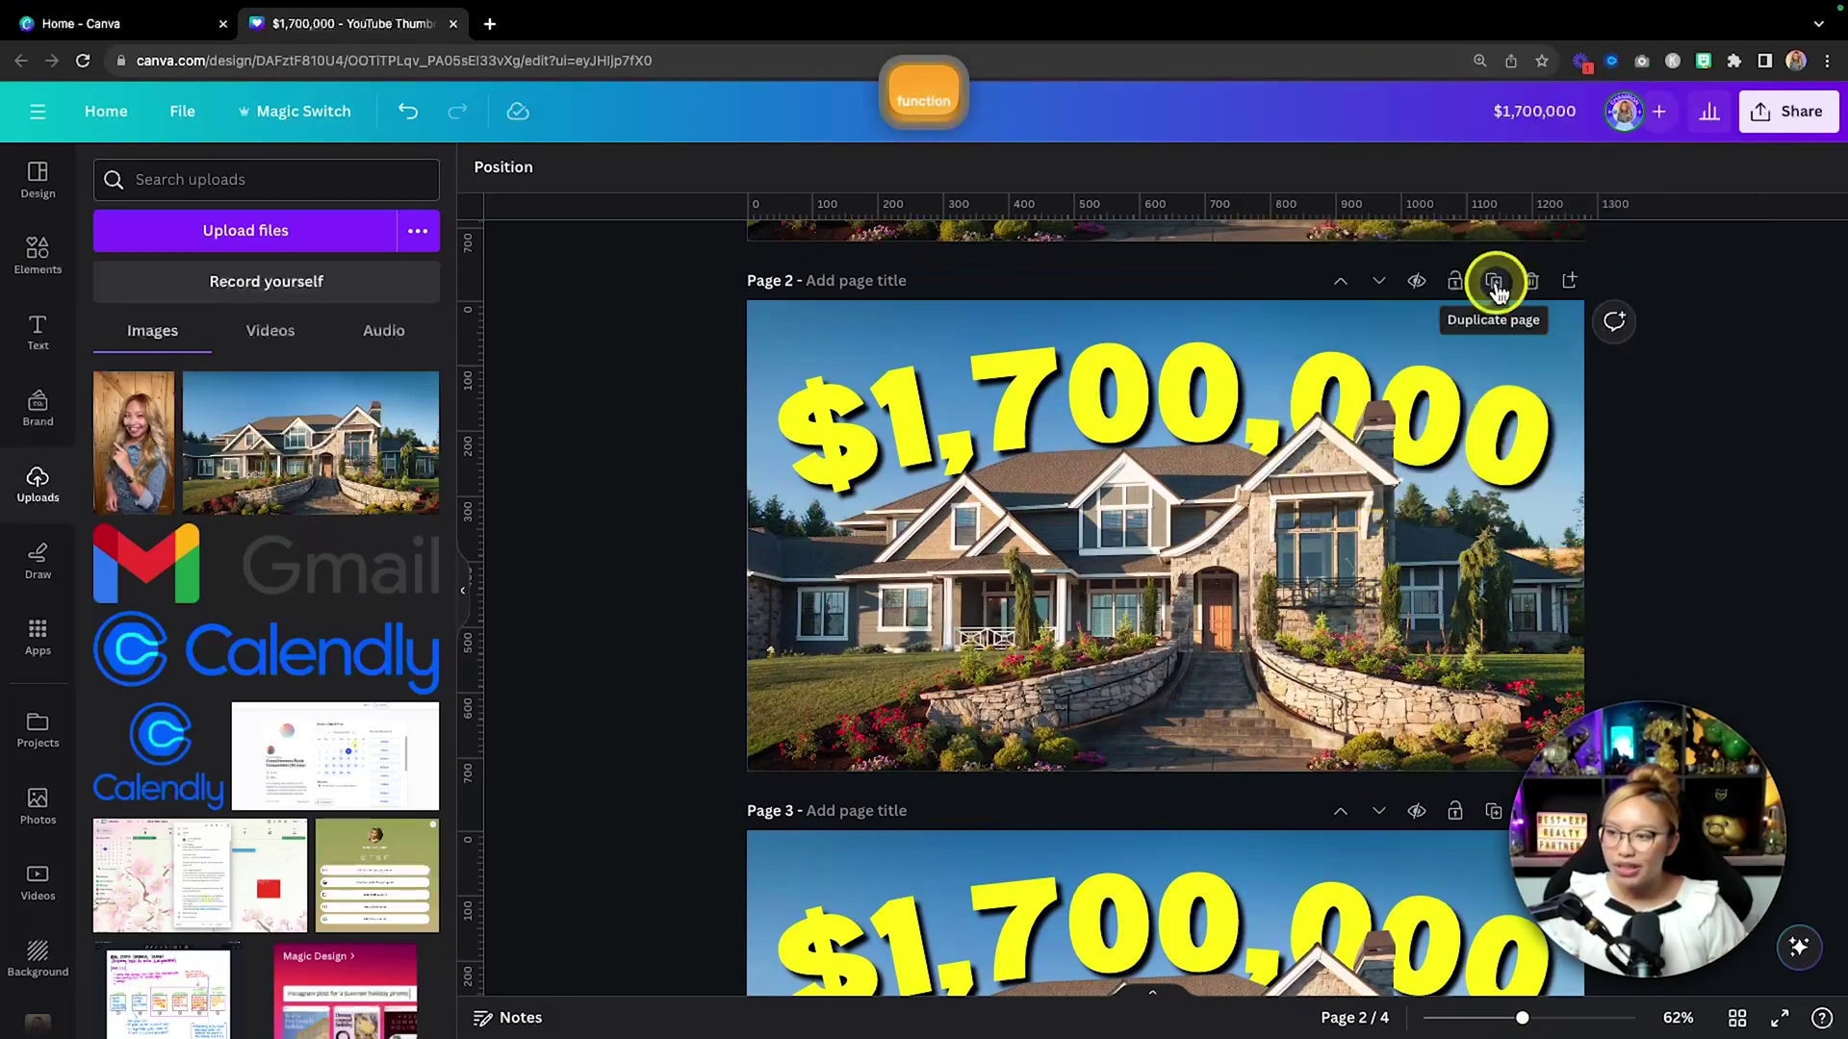
Duplicate page 2 as a new page 3 and search Elements for 'arrow' graphics.
scroll(1498, 289, up, 1)
click(1494, 315)
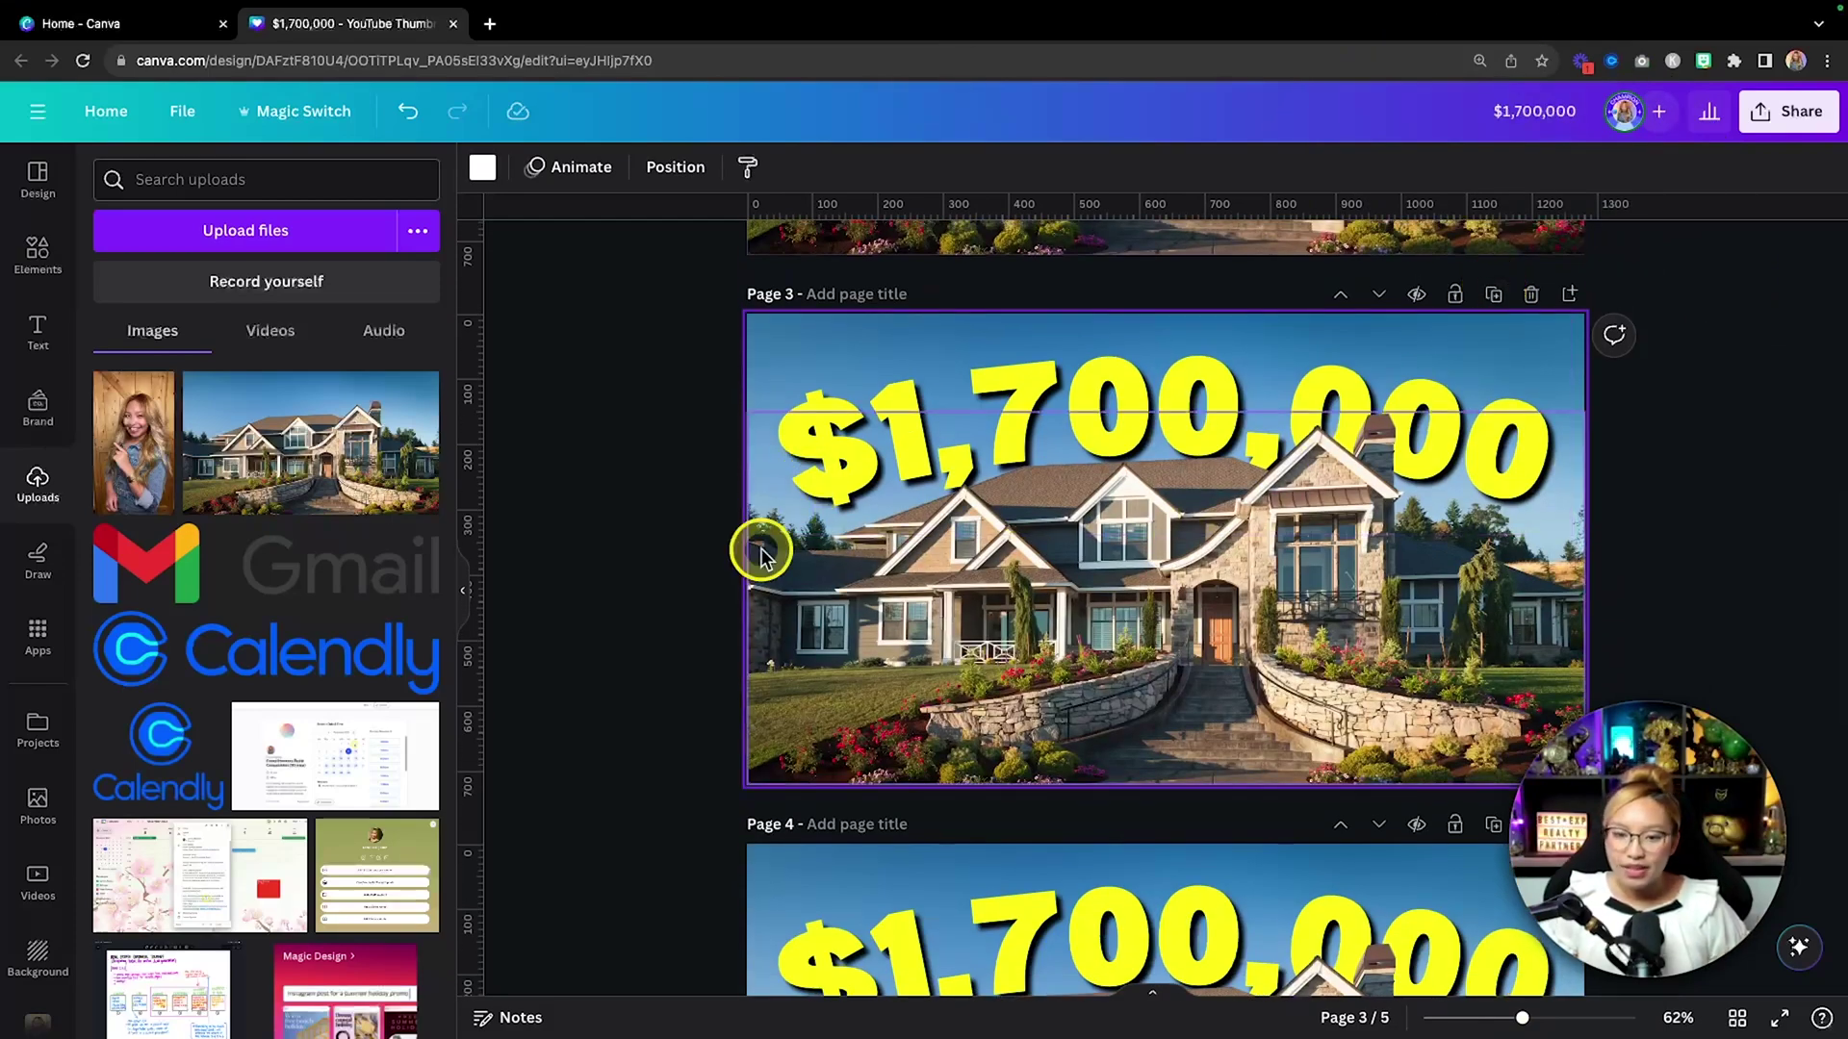
click(30, 255)
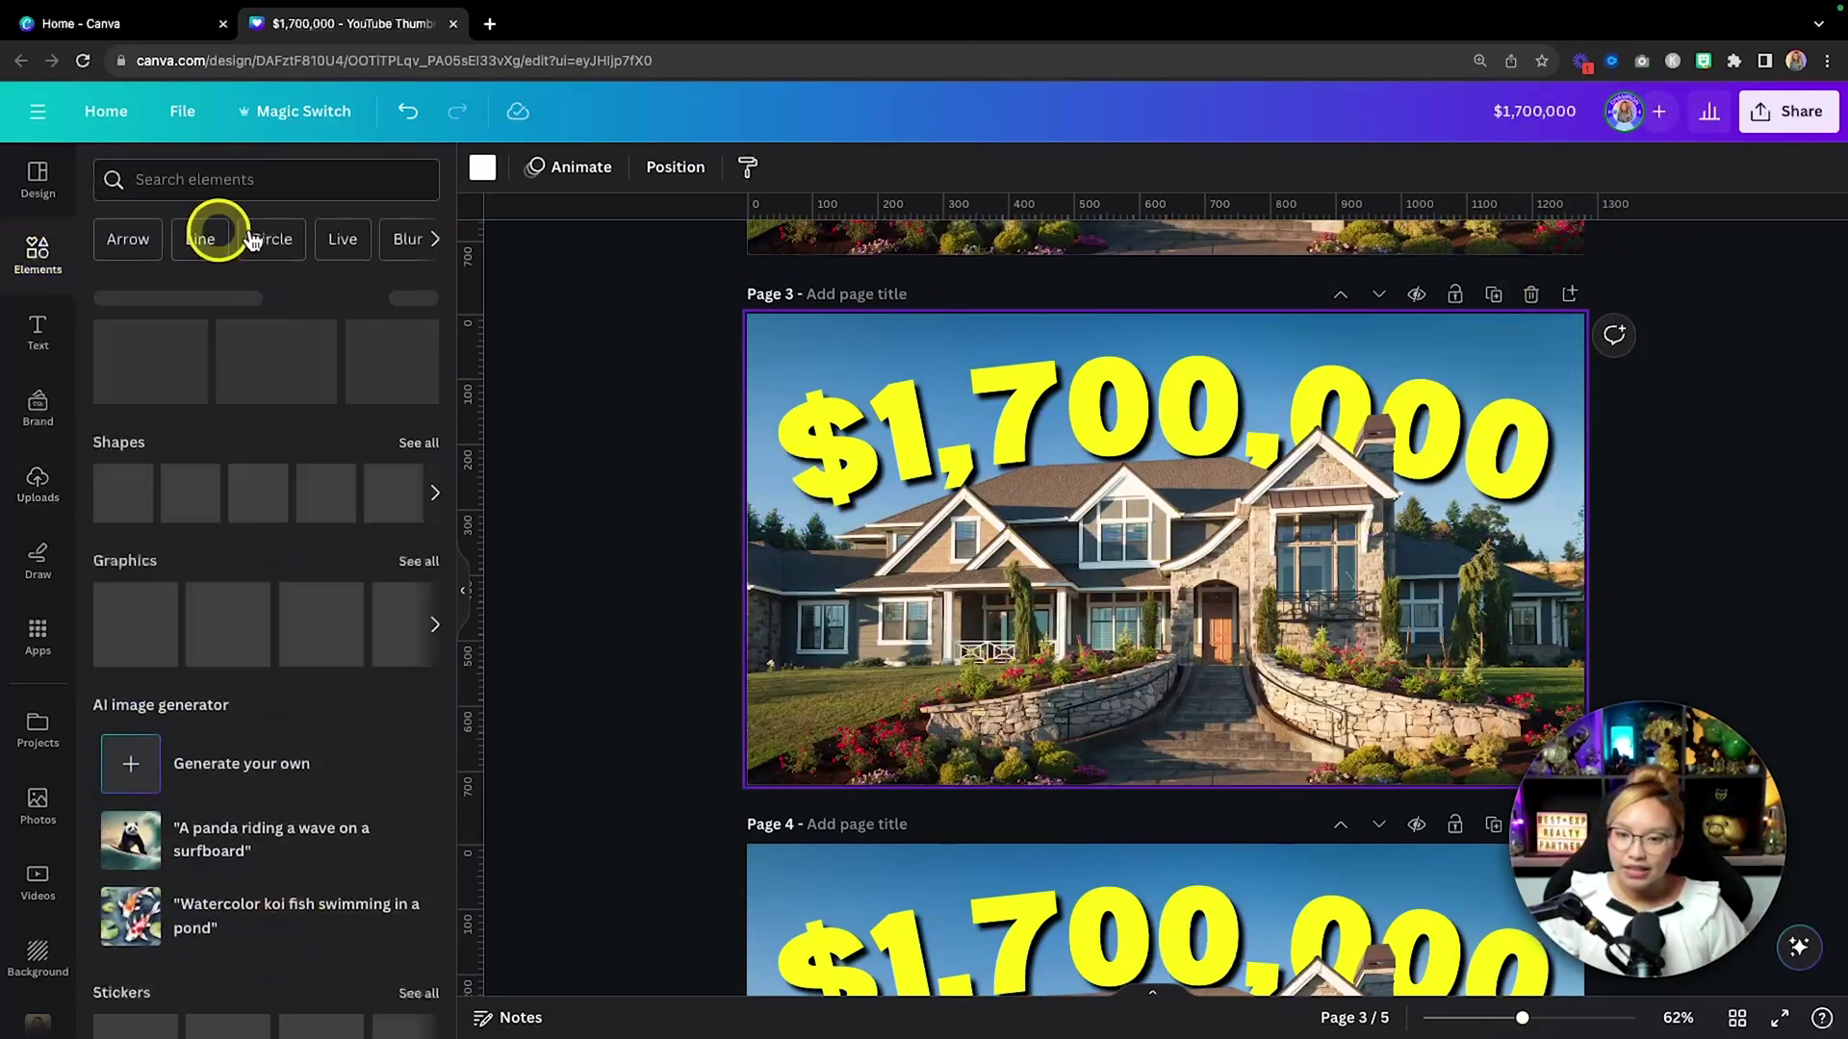
click(222, 180)
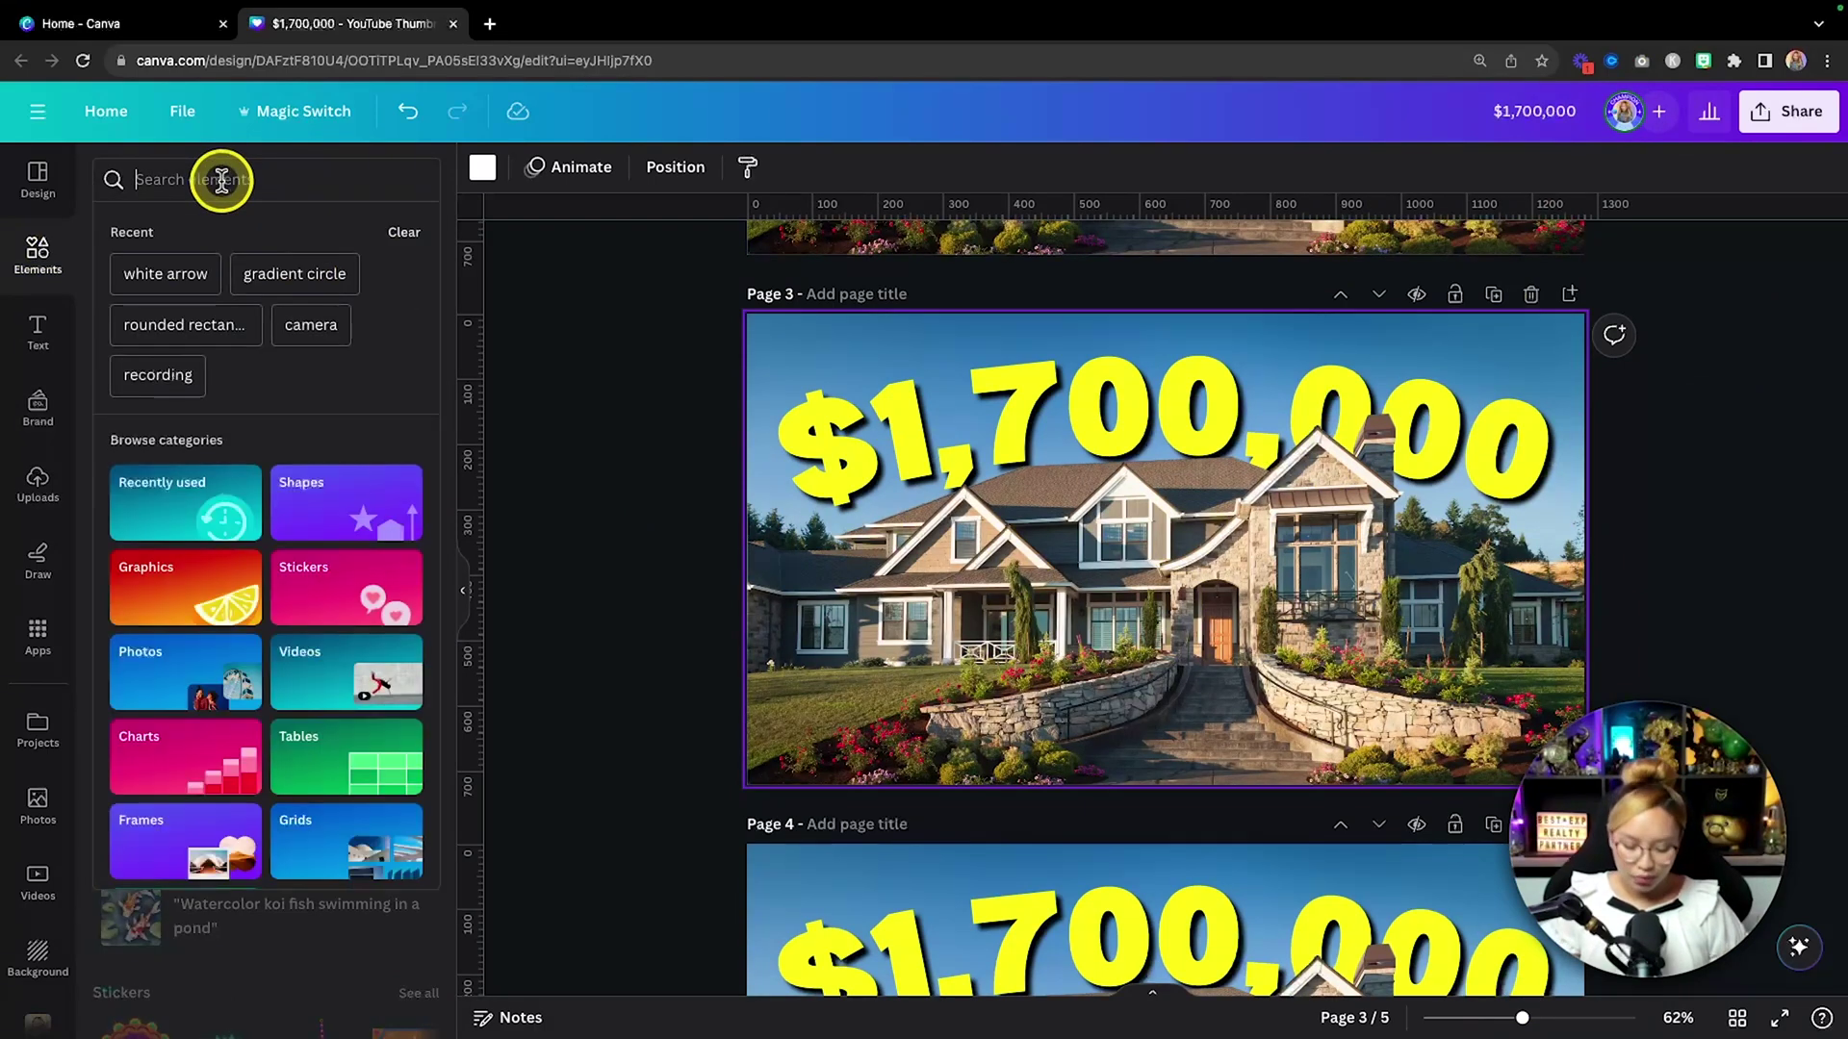
text(arrow)
key(Return)
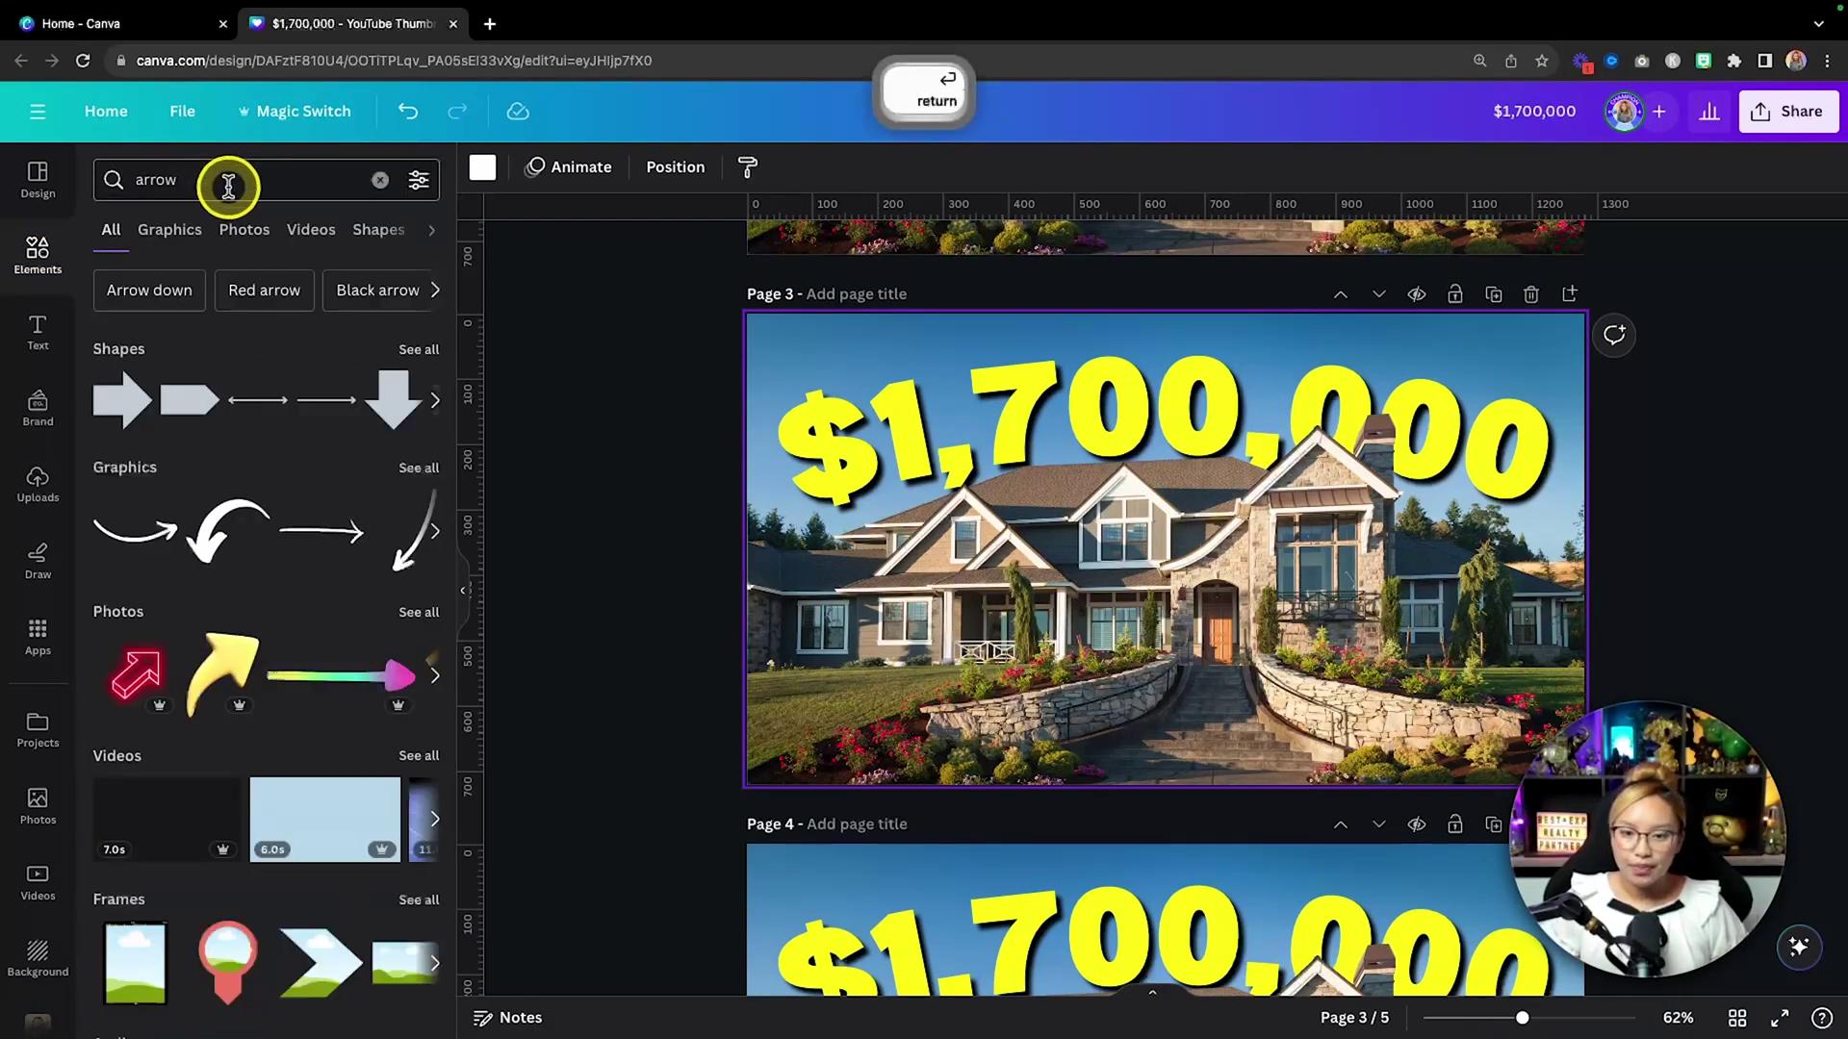
click(418, 351)
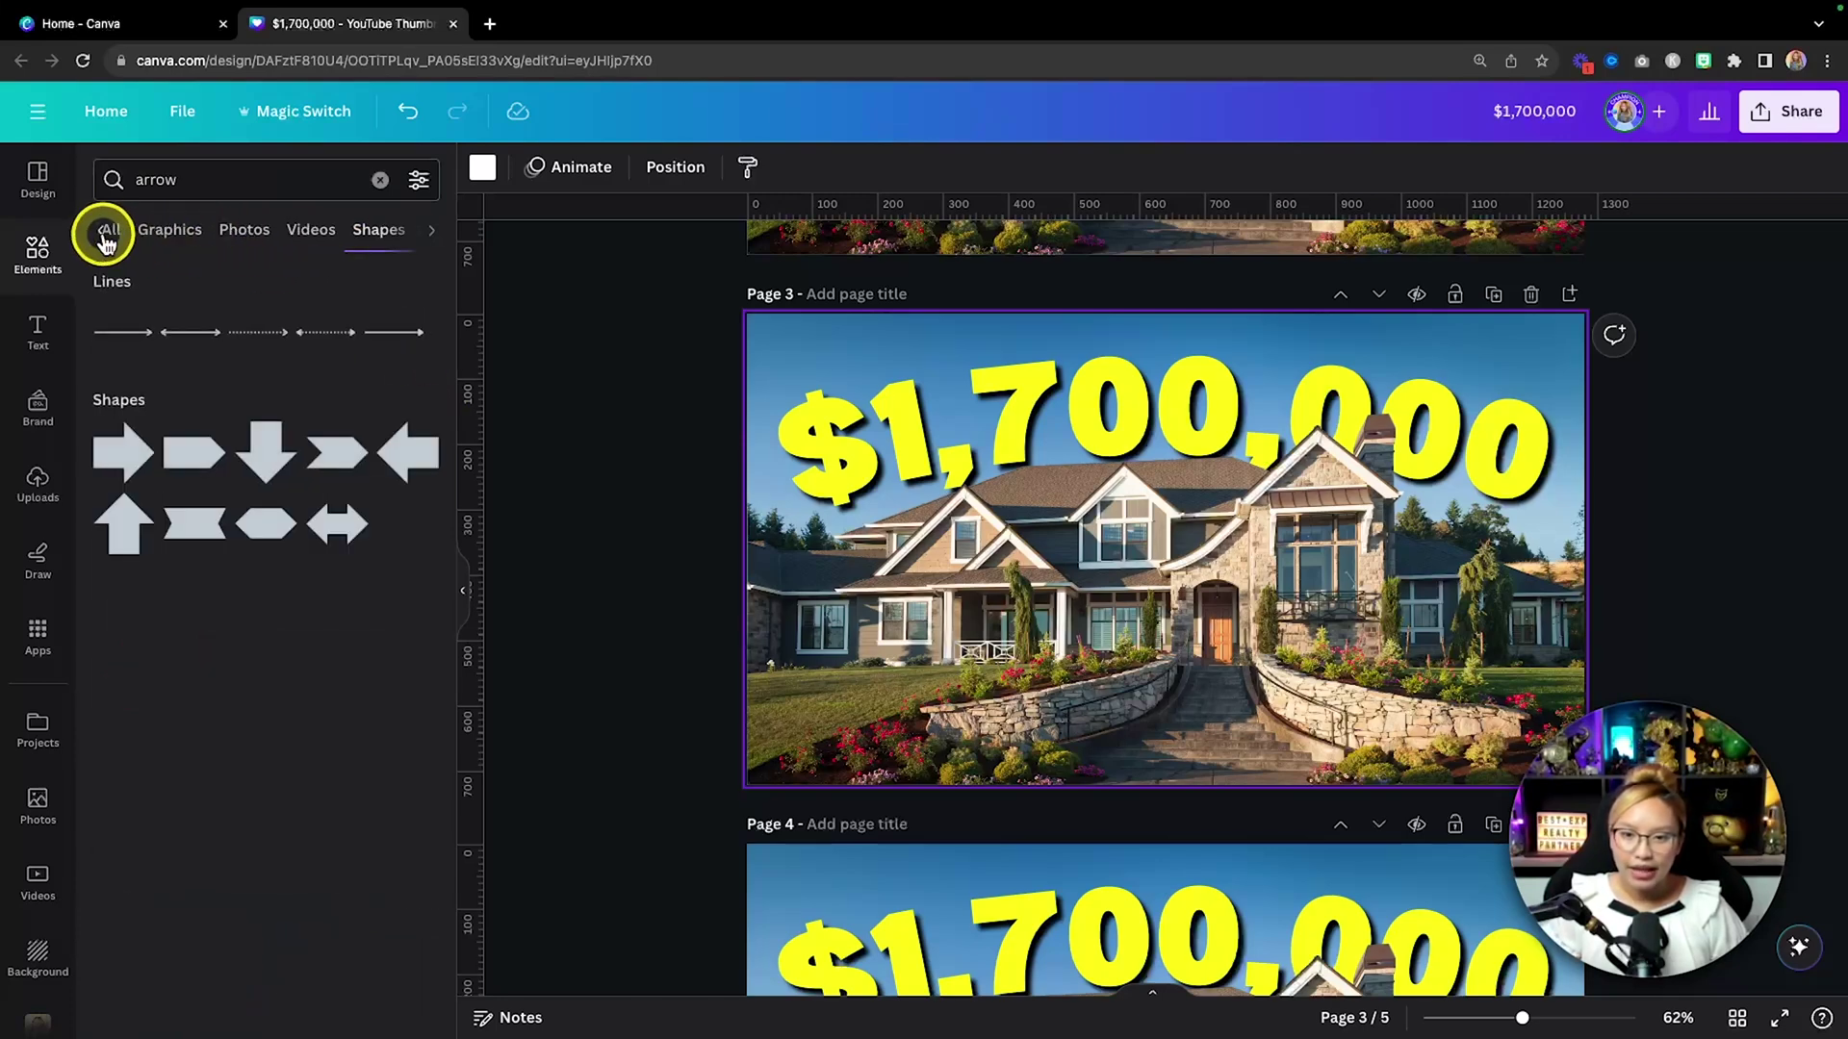
click(256, 179)
key(Return)
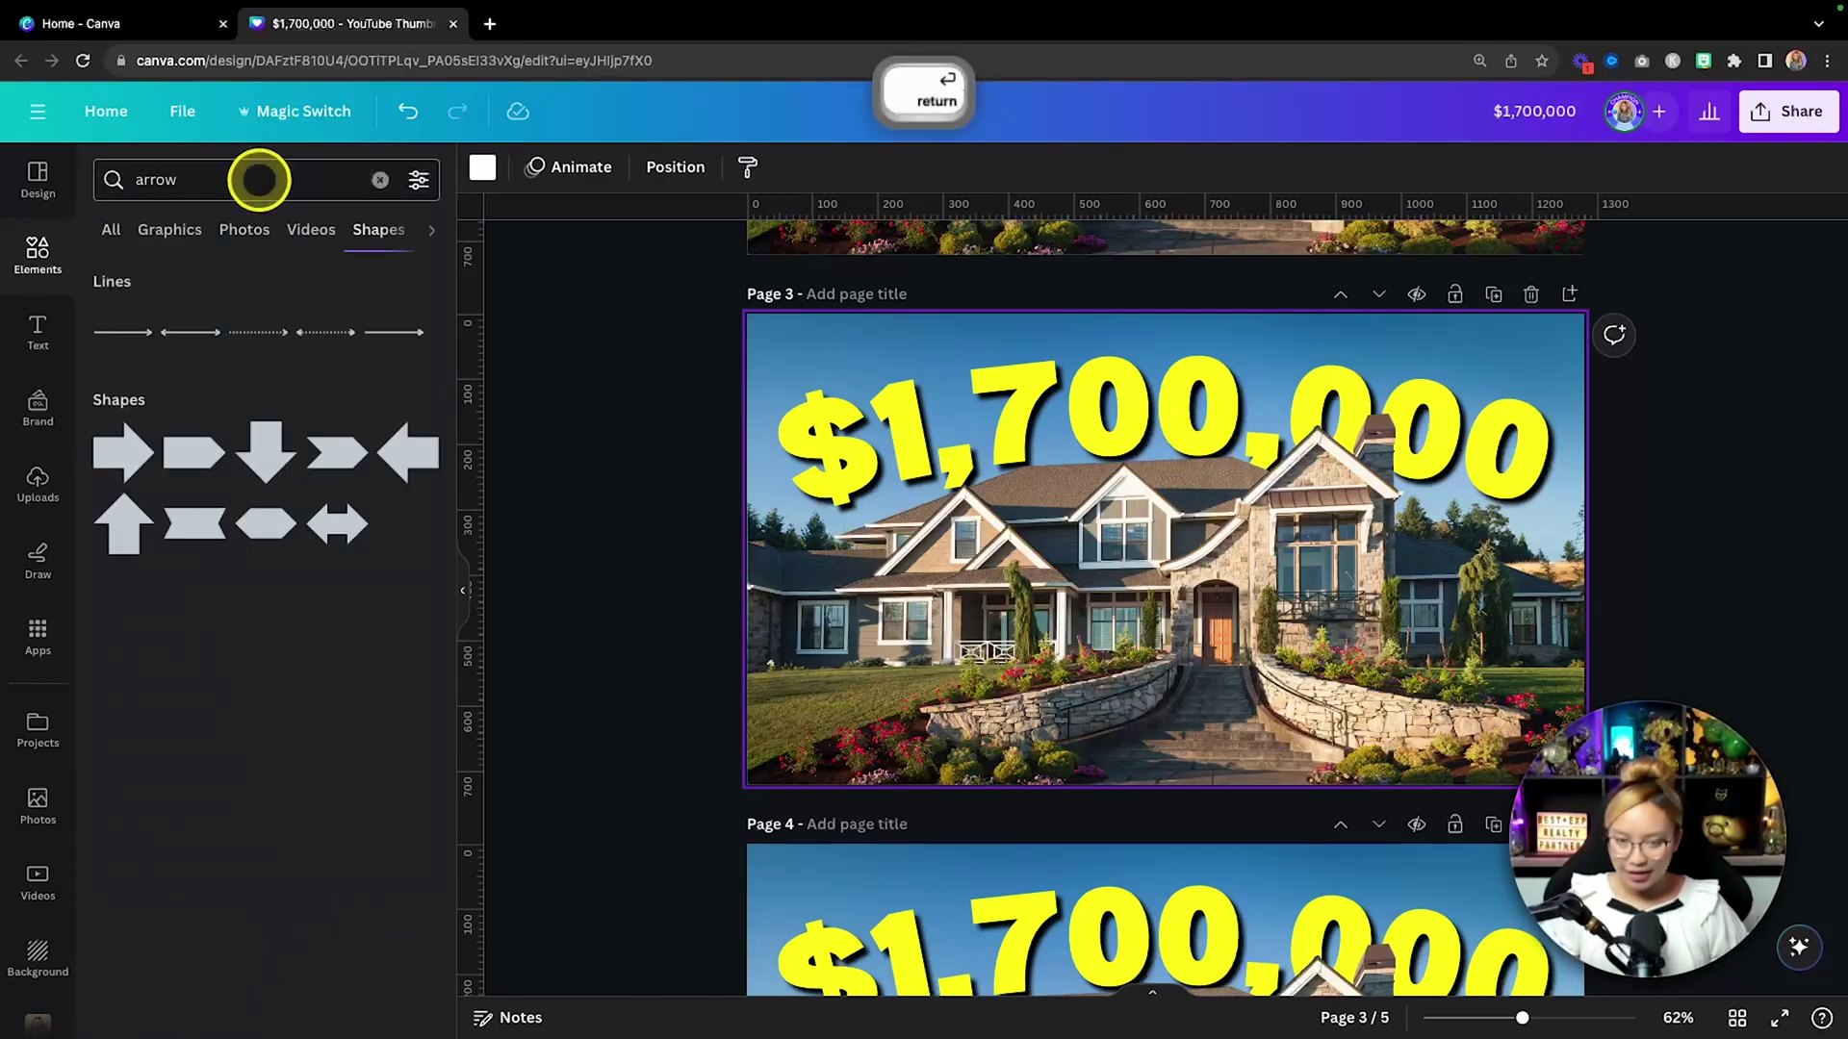
click(180, 236)
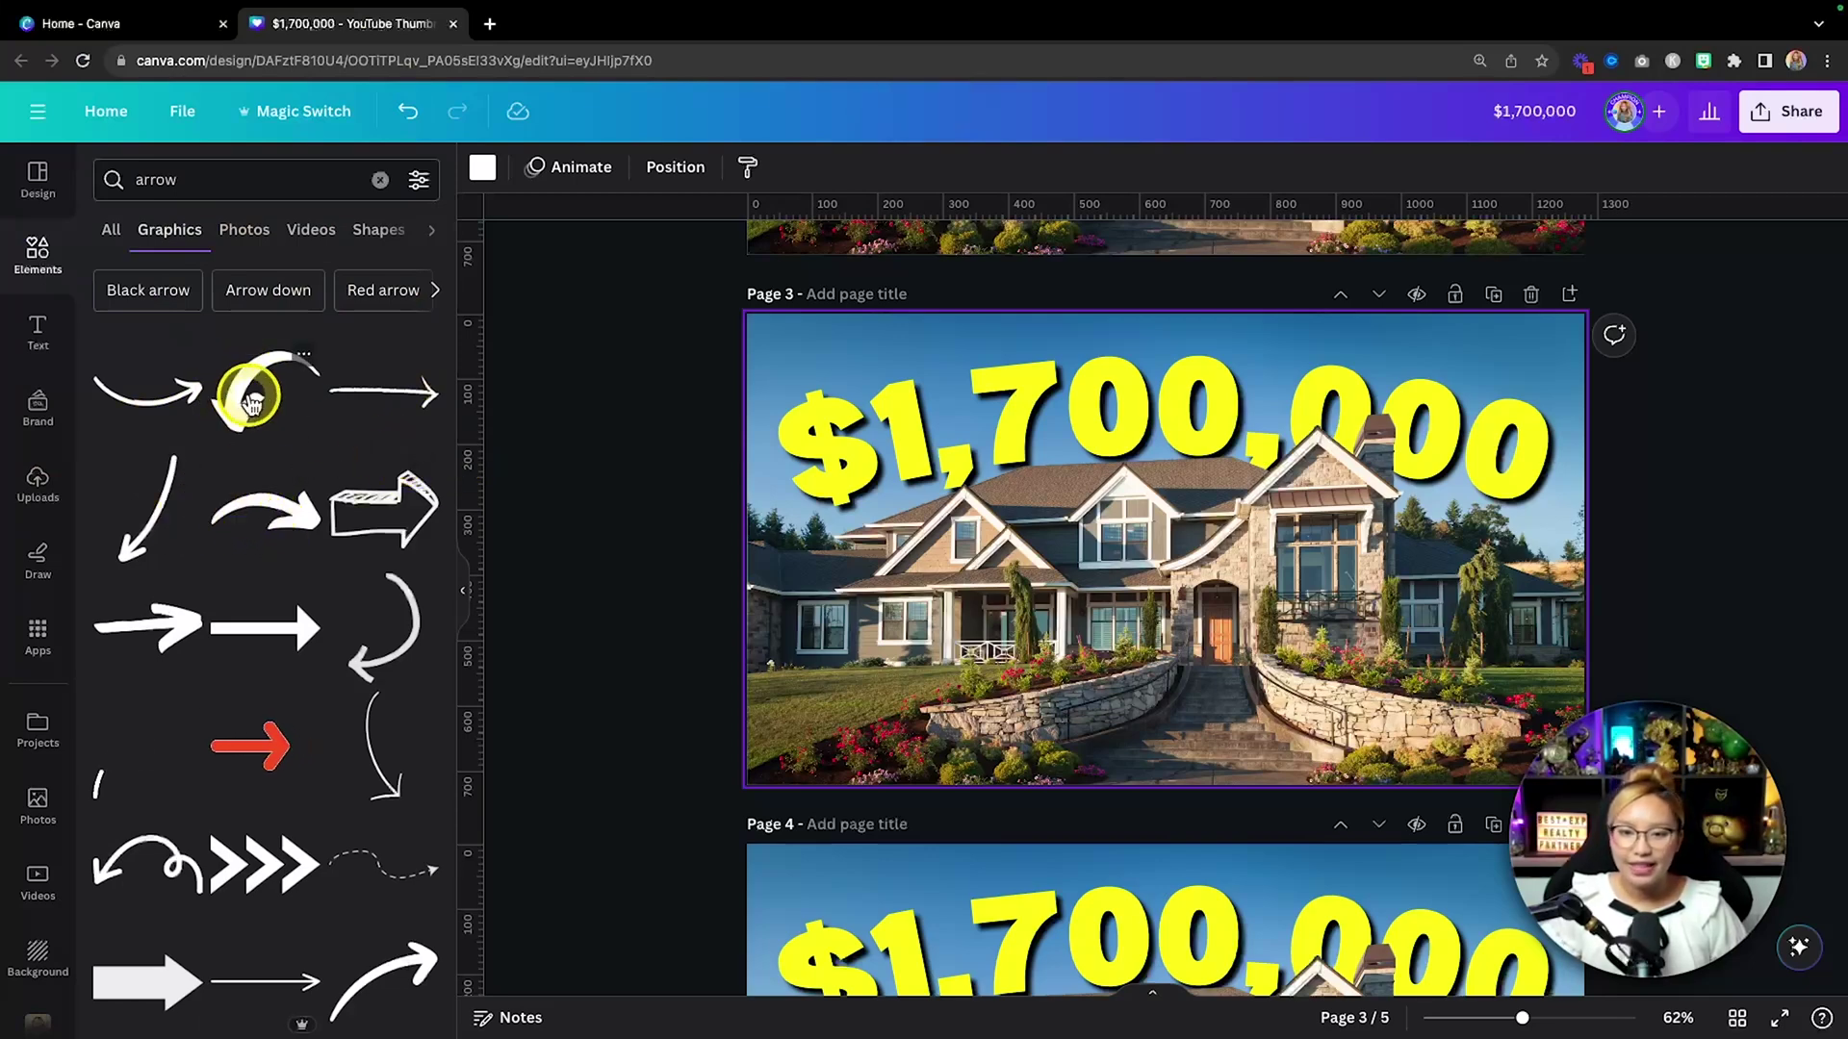
Add the curved arrow graphic to page 3, colour it red, and shrink it.
click(241, 404)
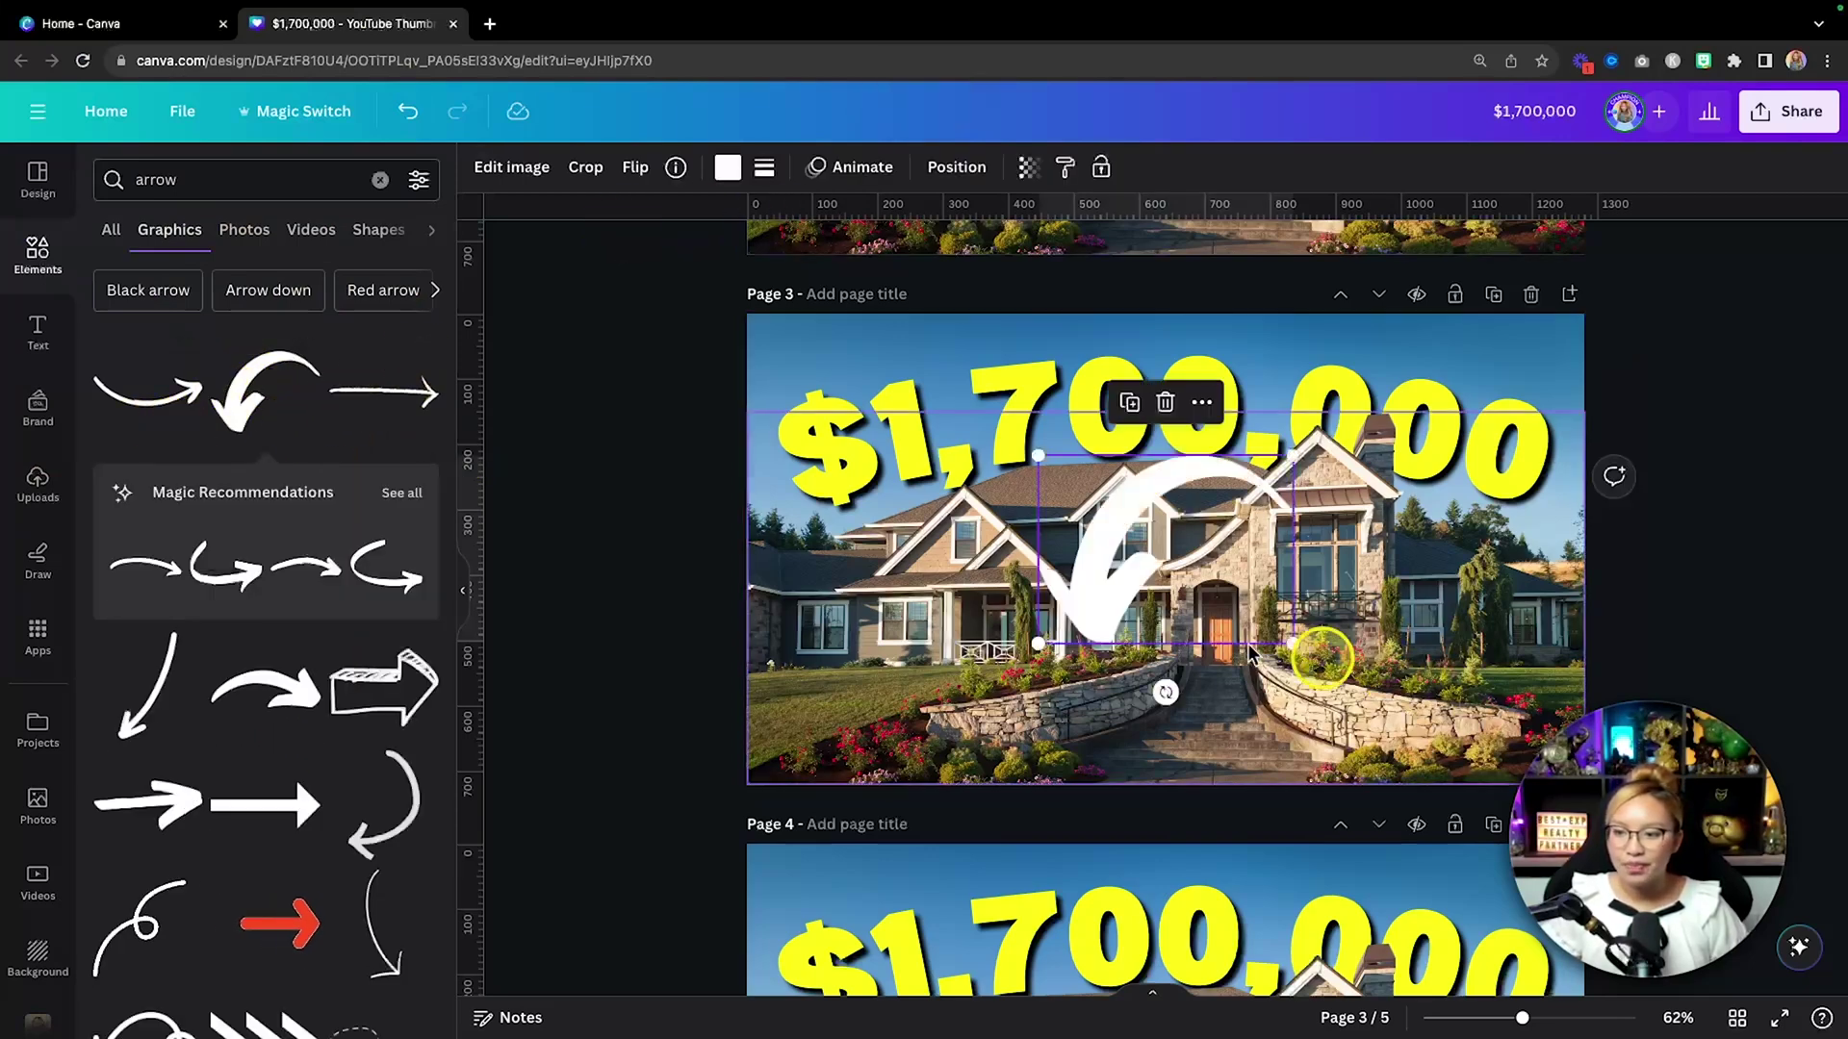
key(fn)
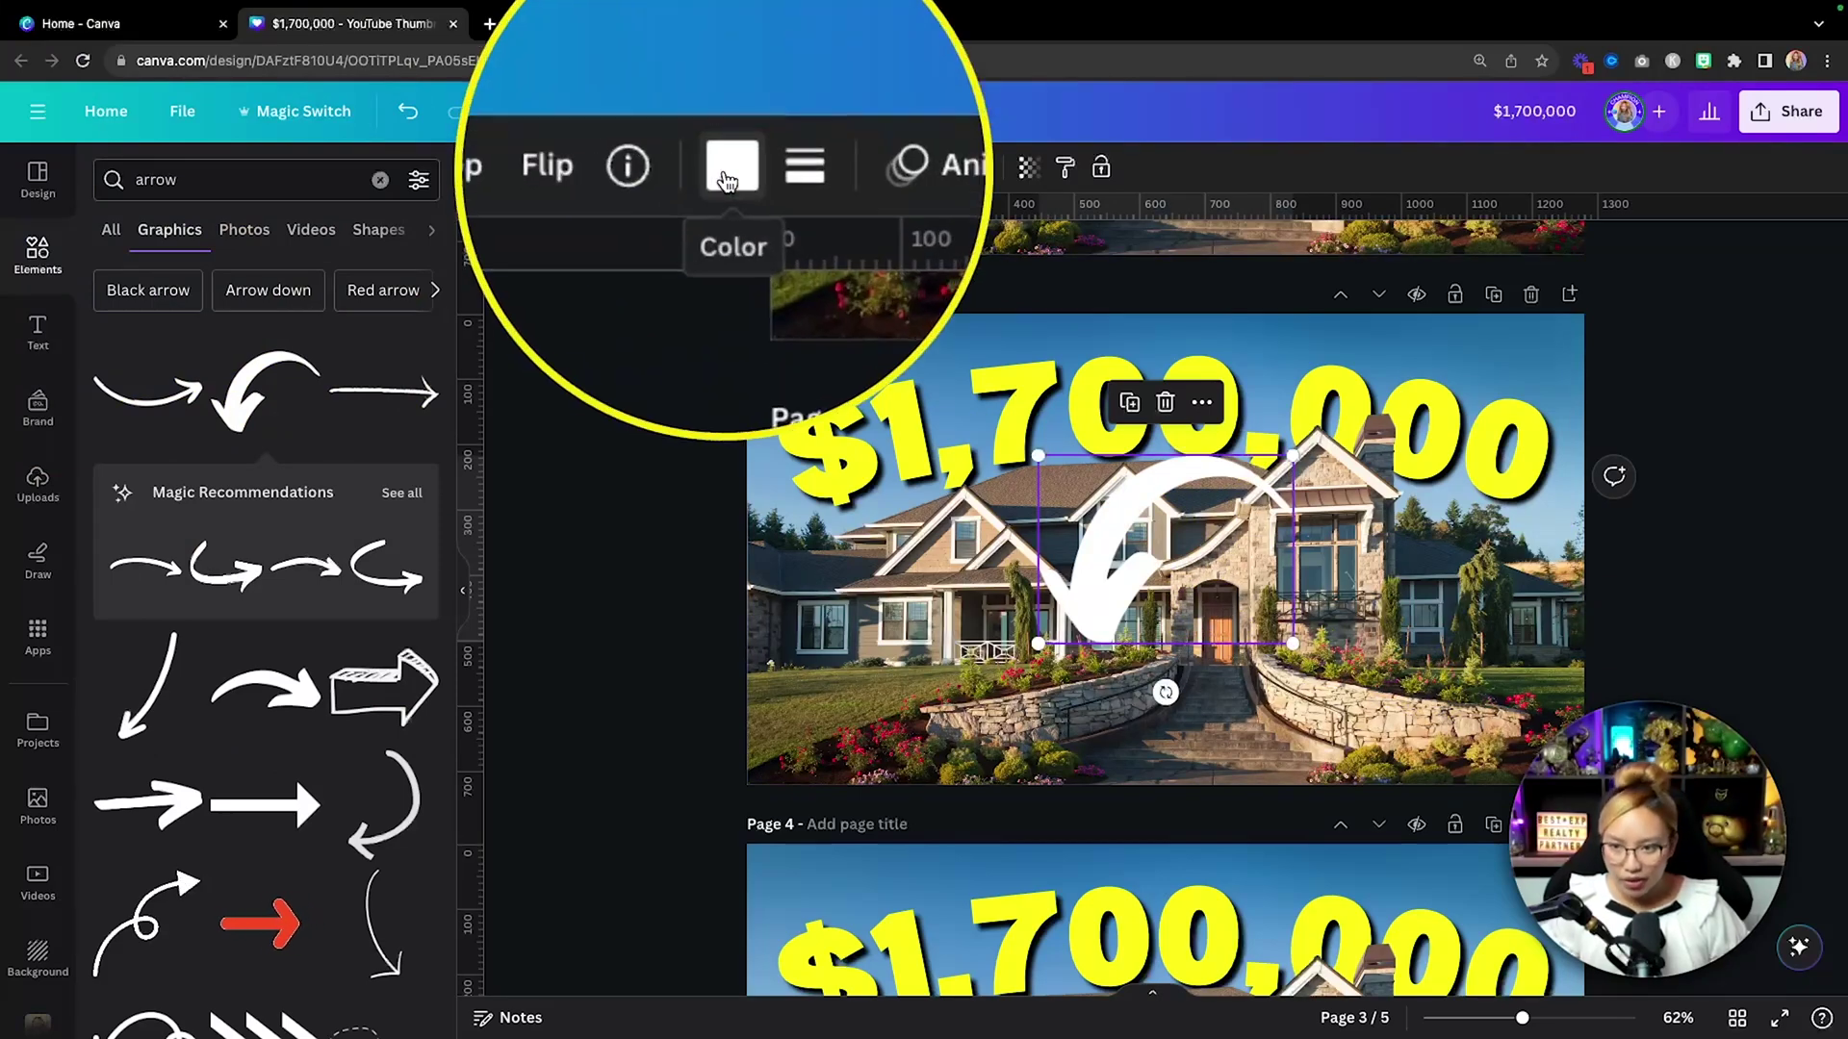
click(727, 173)
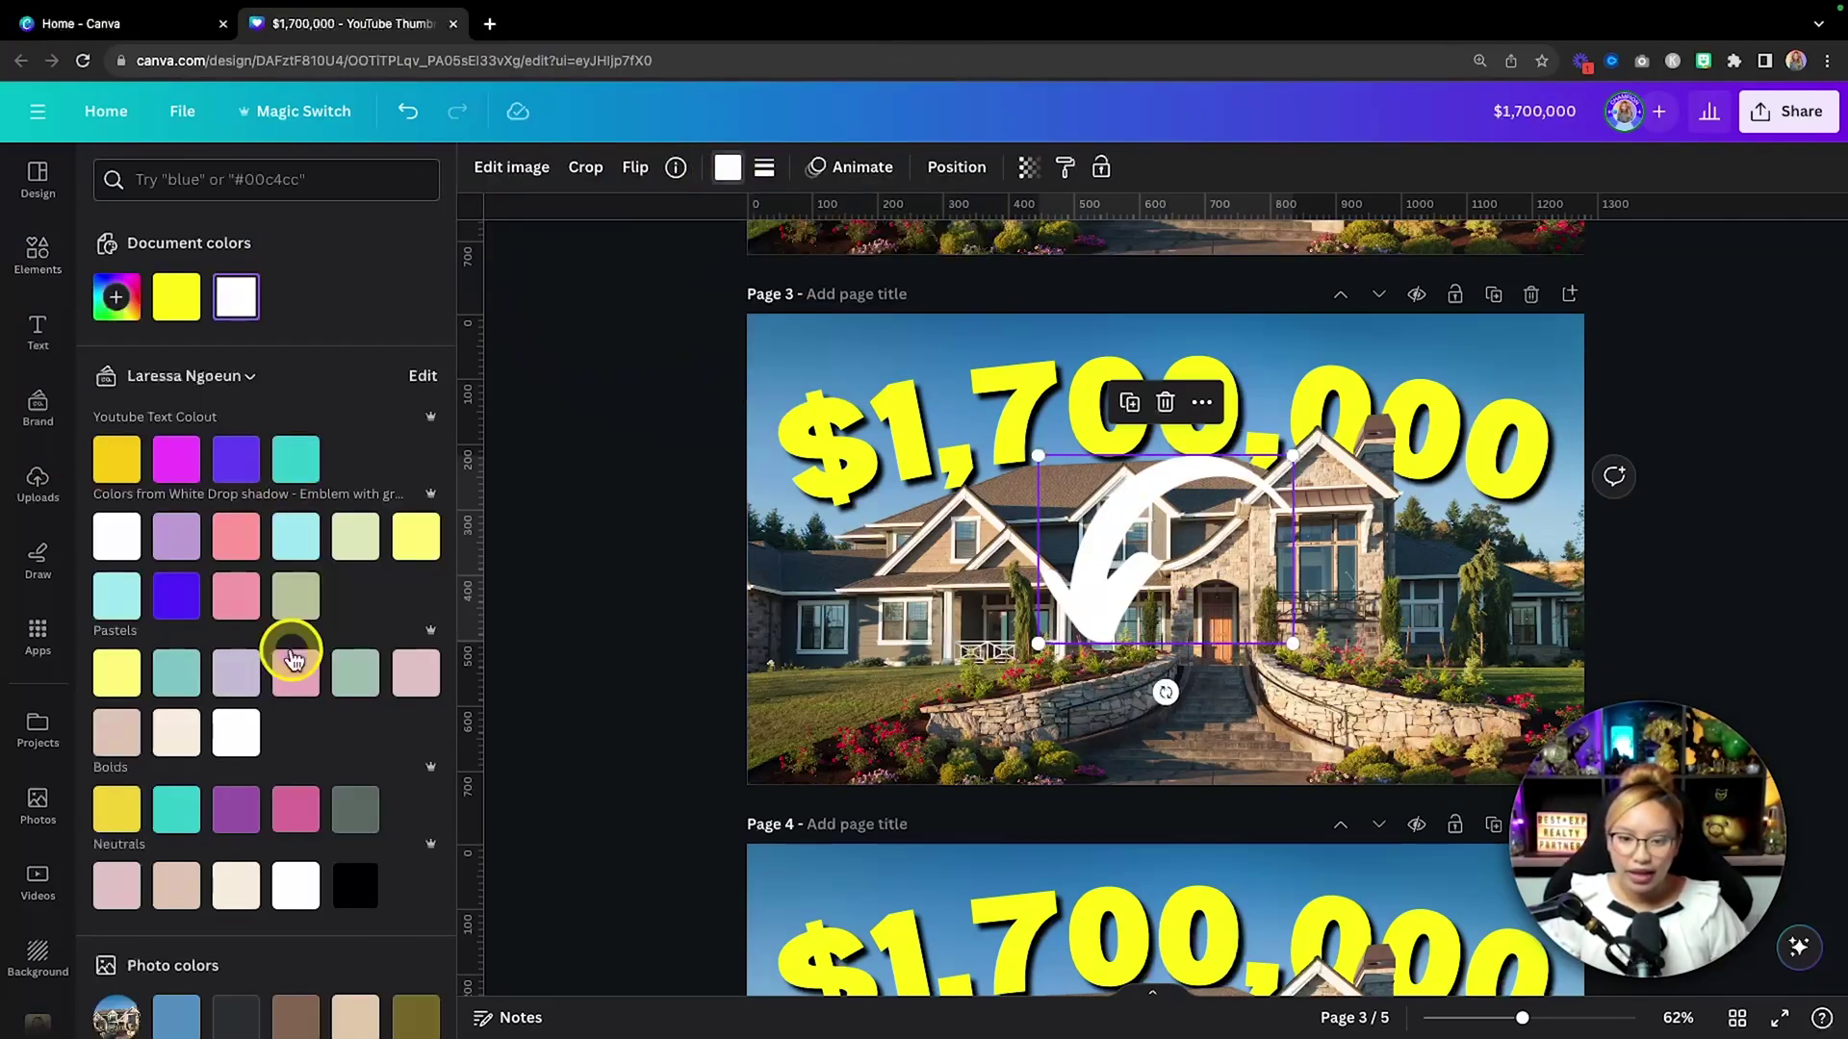
scroll(293, 660, down, 5)
click(120, 813)
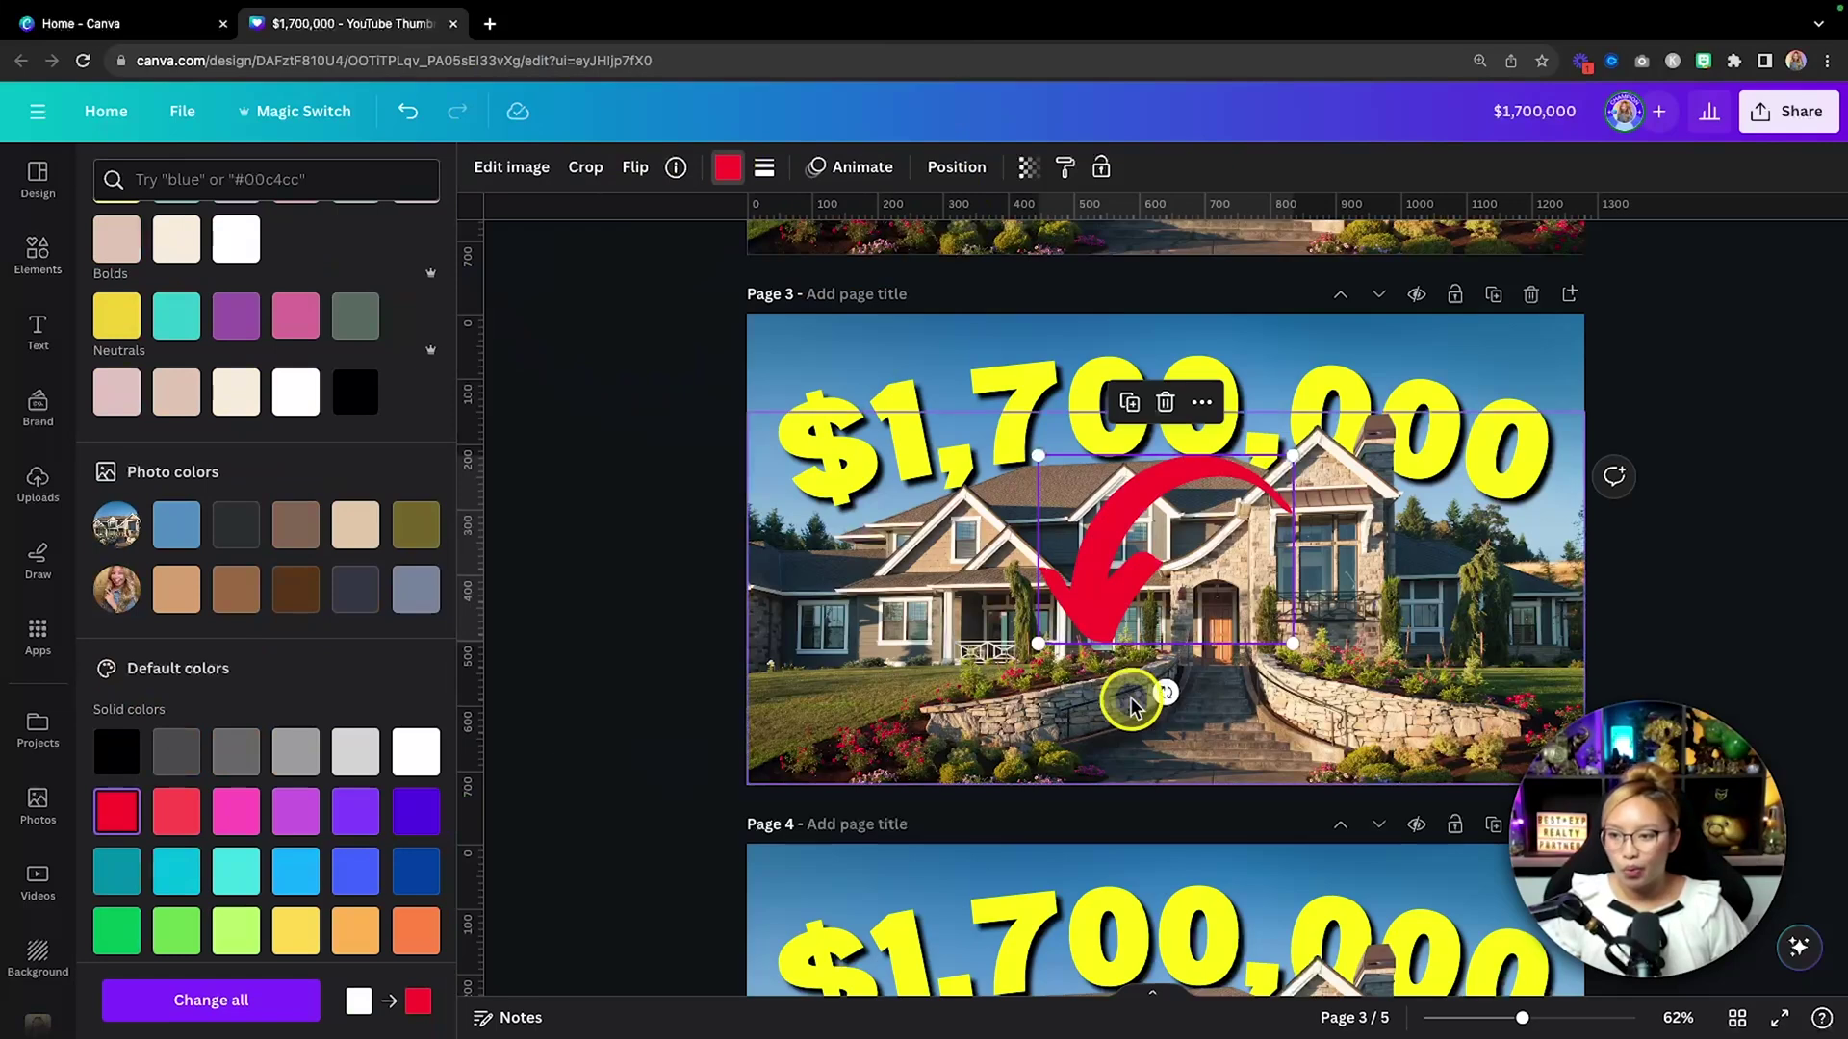
drag(1037, 643, 1106, 593)
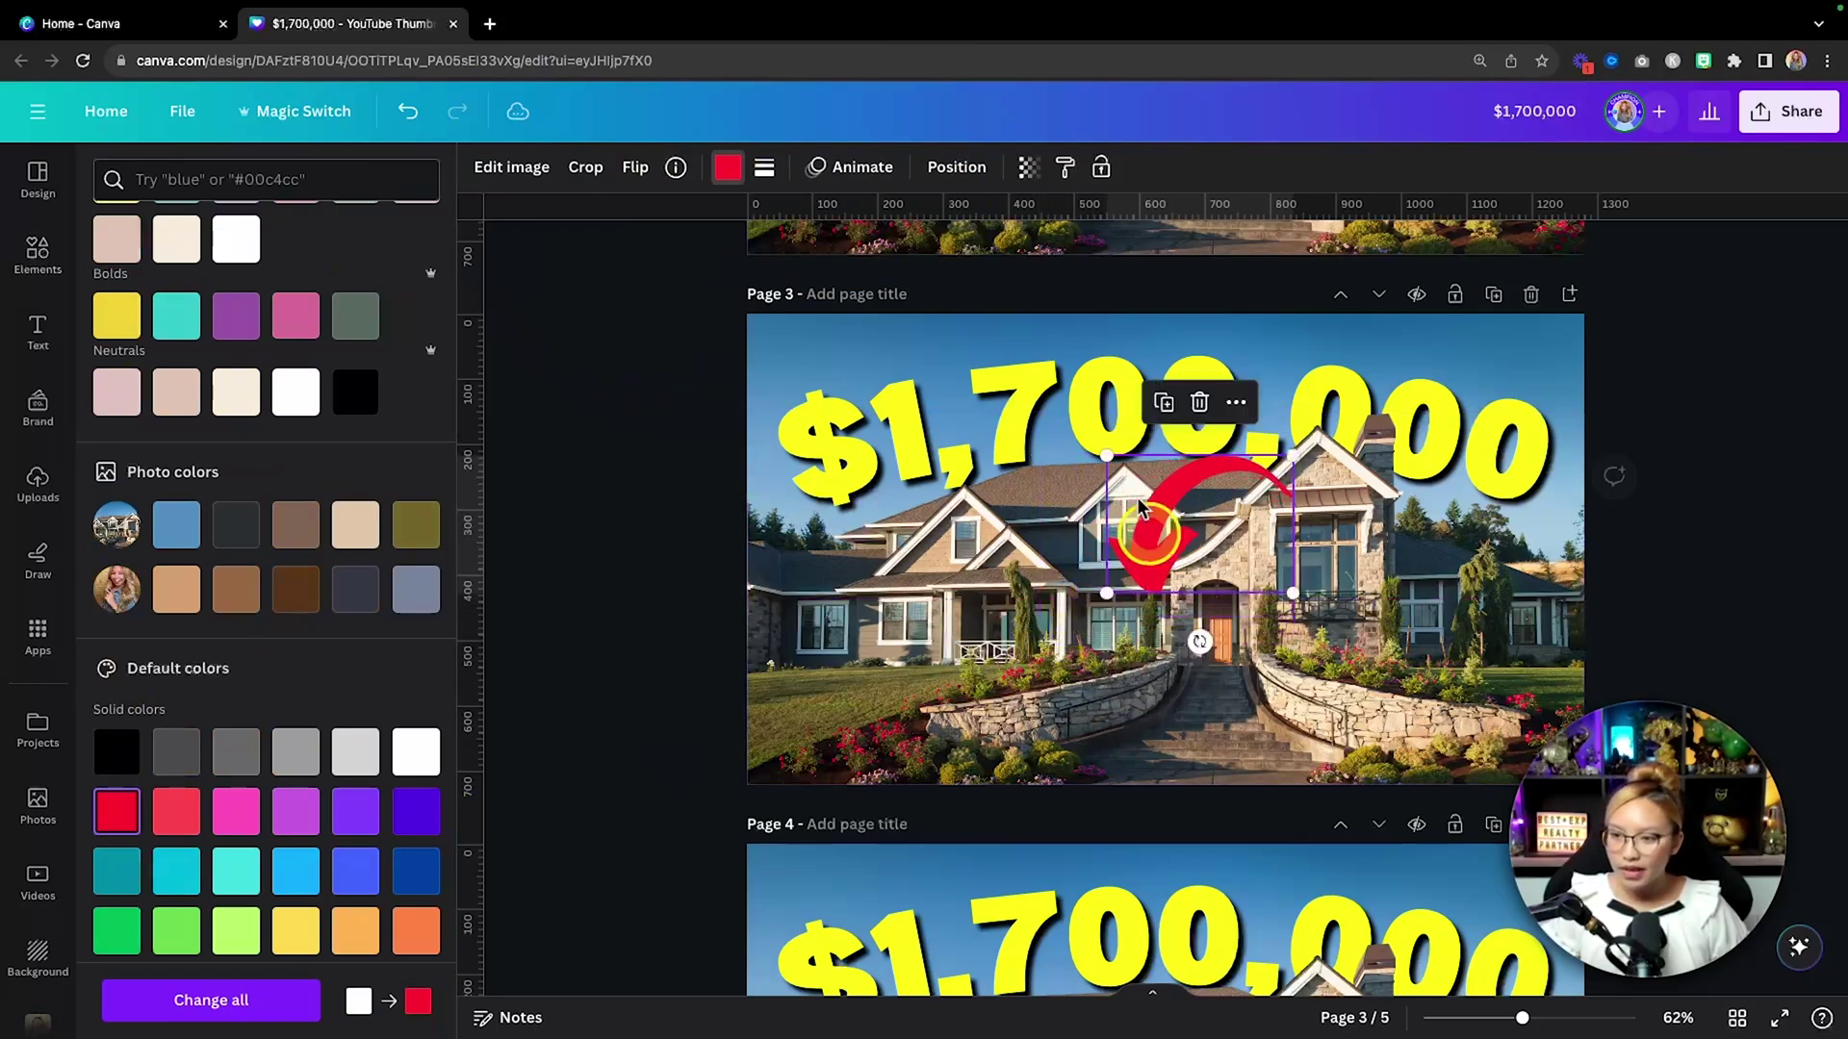
Mirror, rotate and resize the red arrow so it curves upward beside the house's right side.
right_click(640, 162)
key(Escape)
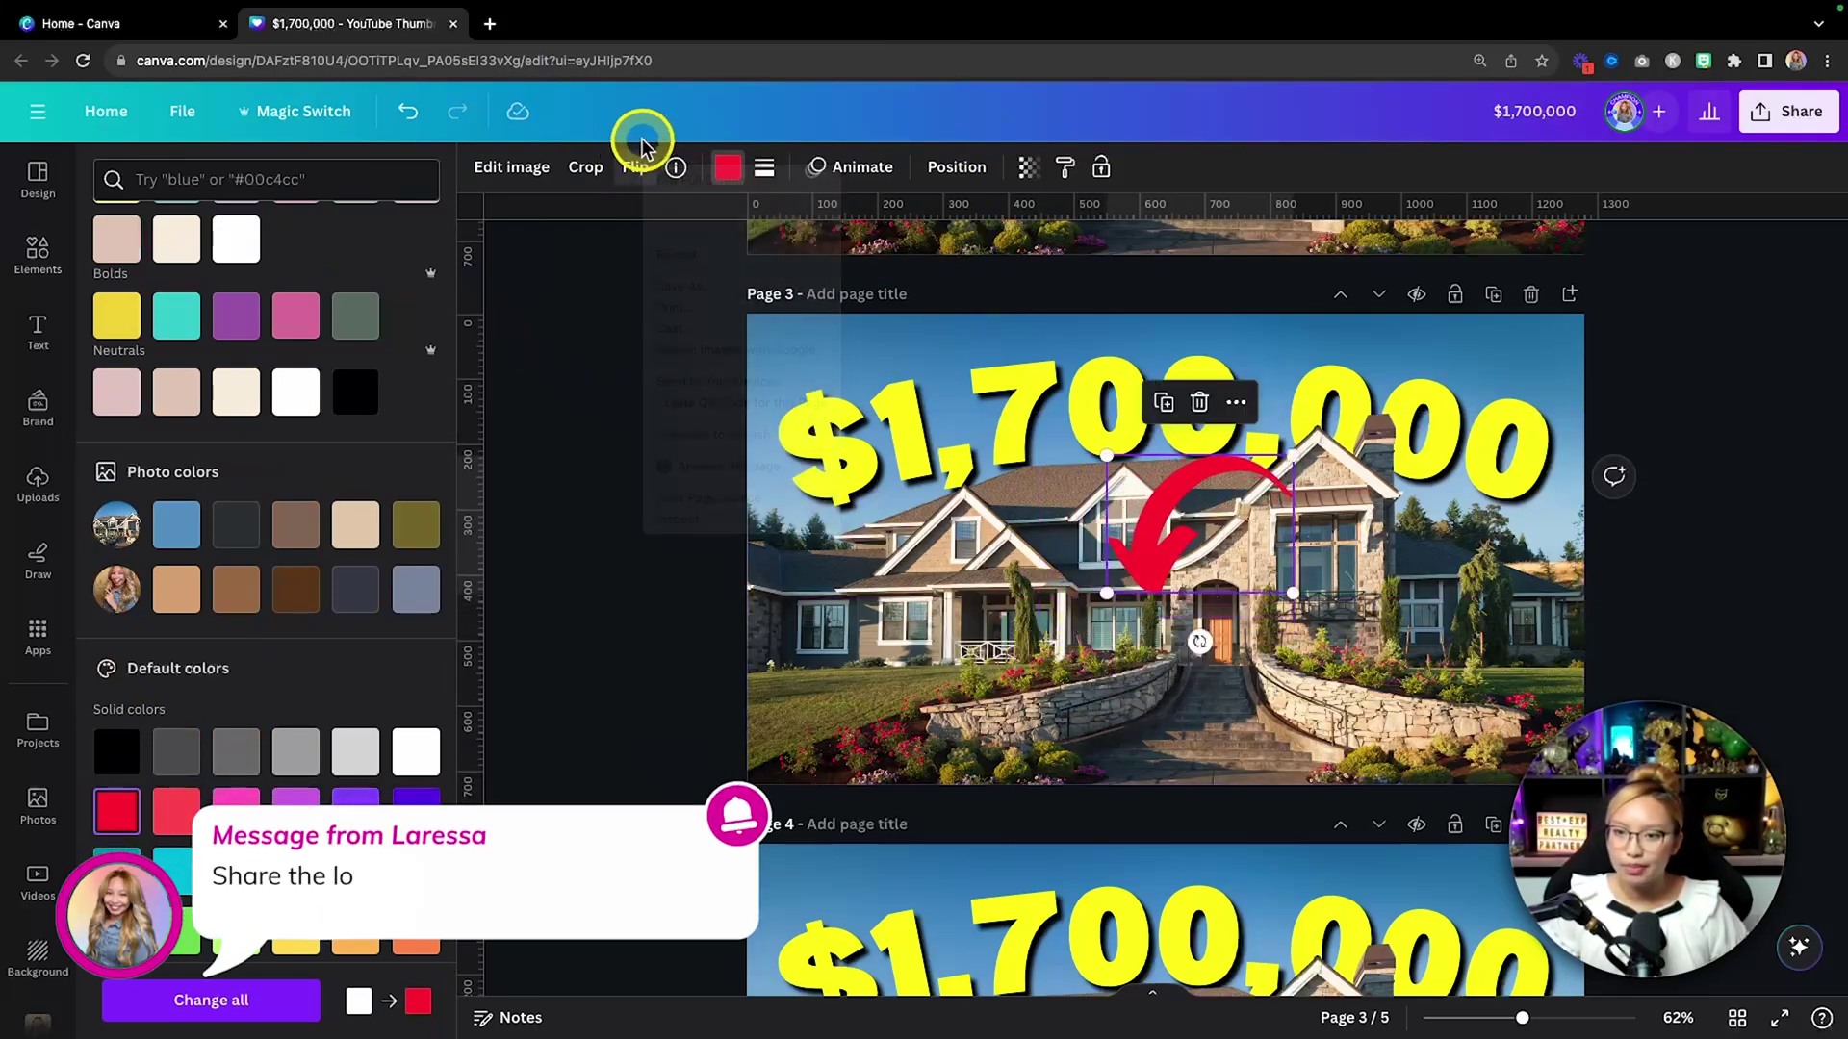
click(638, 169)
click(684, 220)
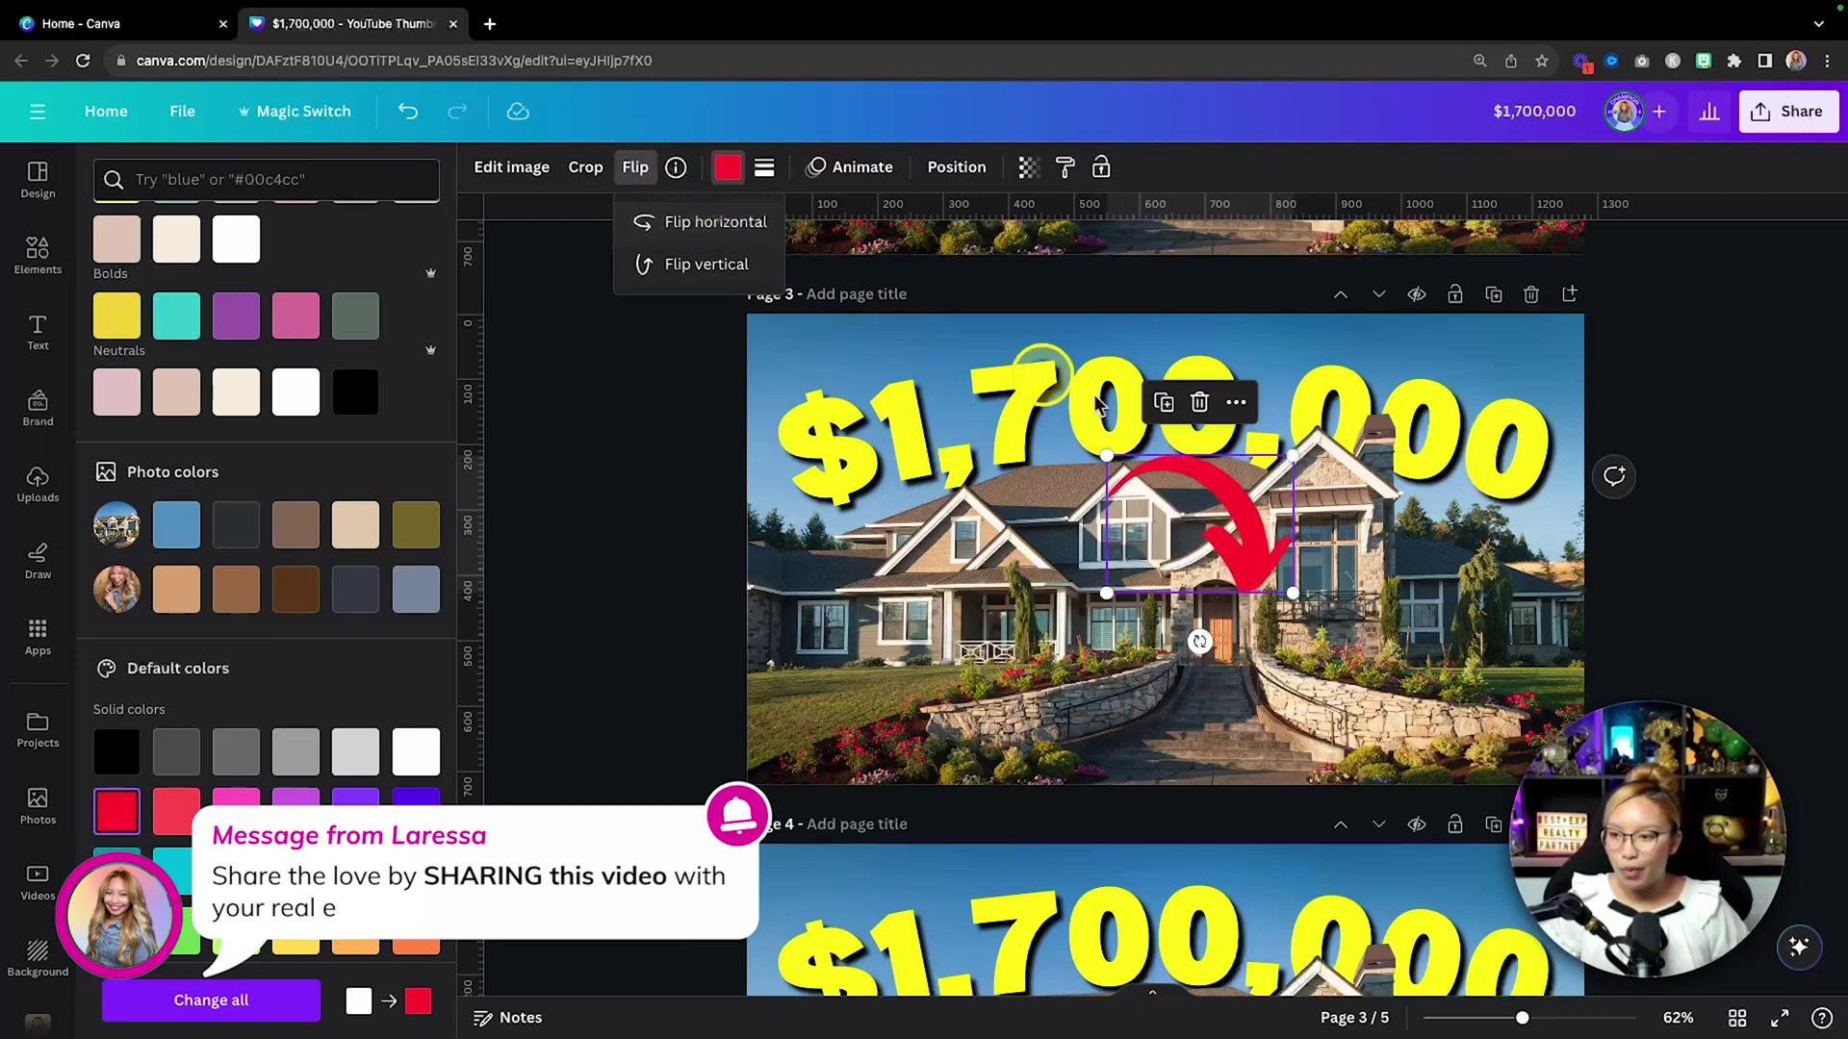
drag(1290, 545, 1460, 556)
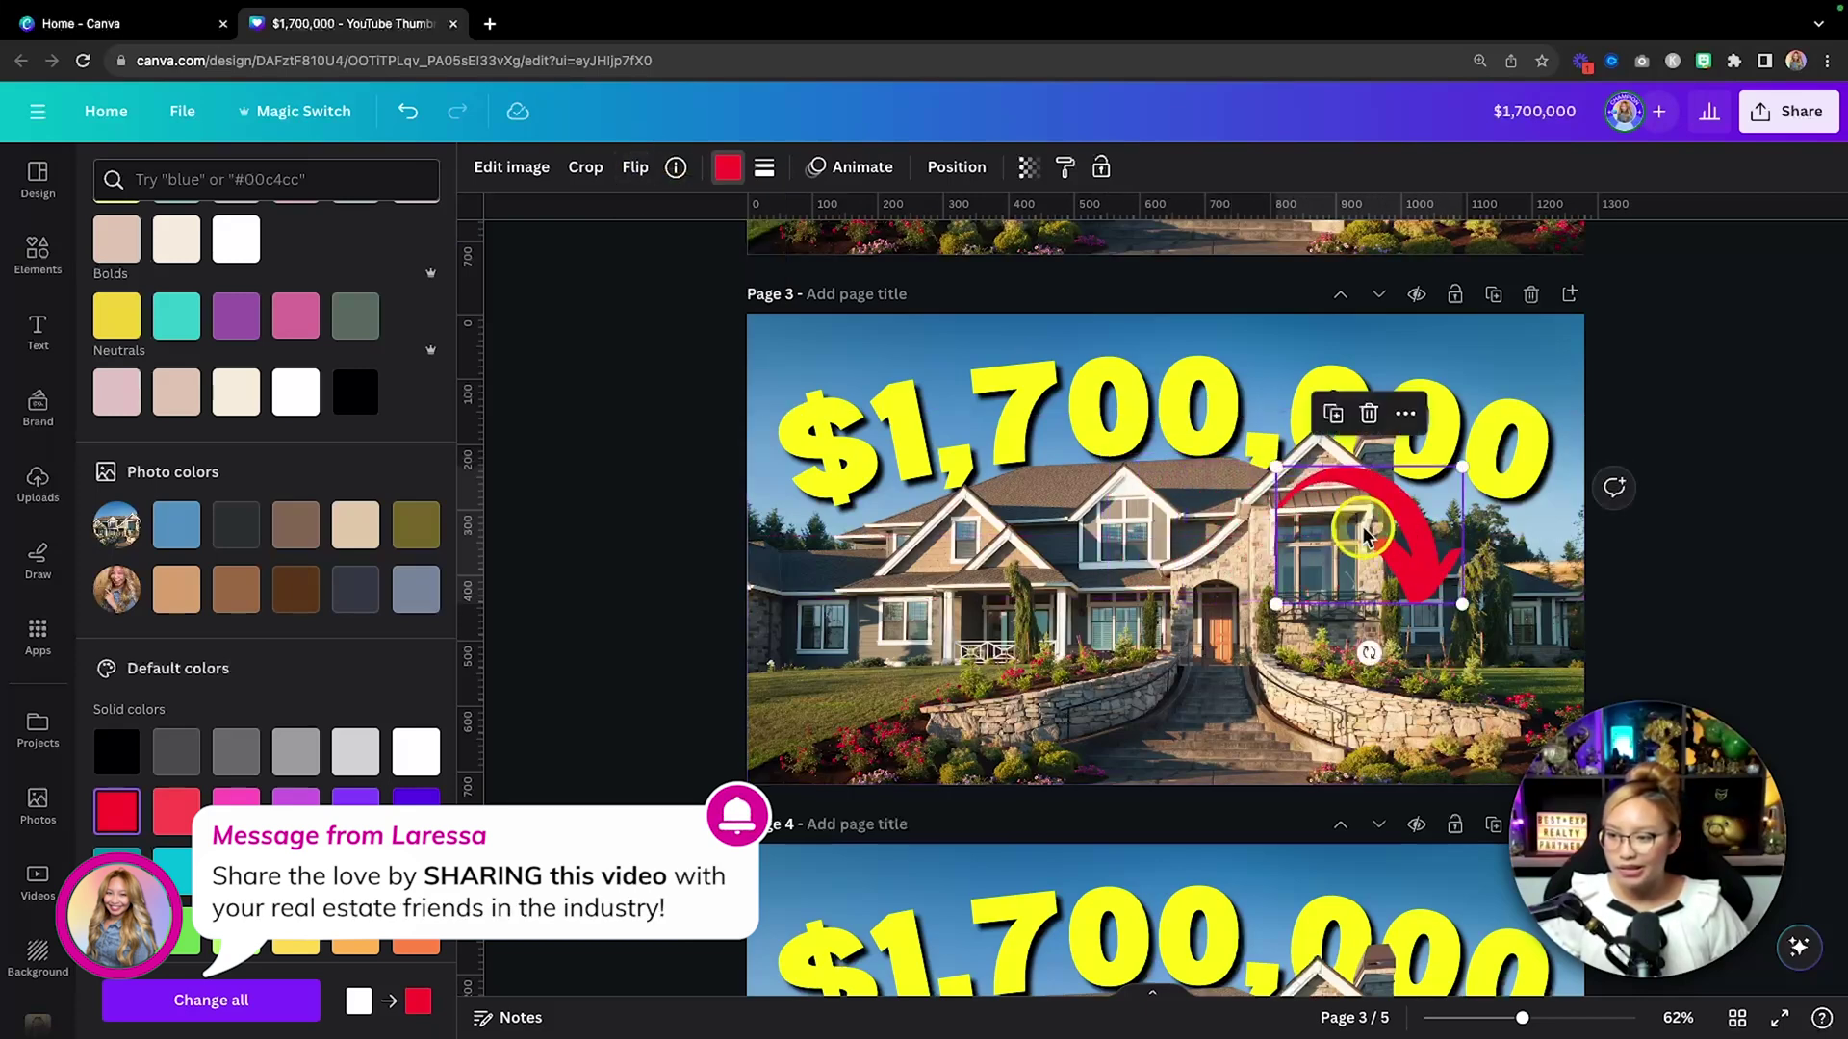
drag(1368, 655, 1482, 489)
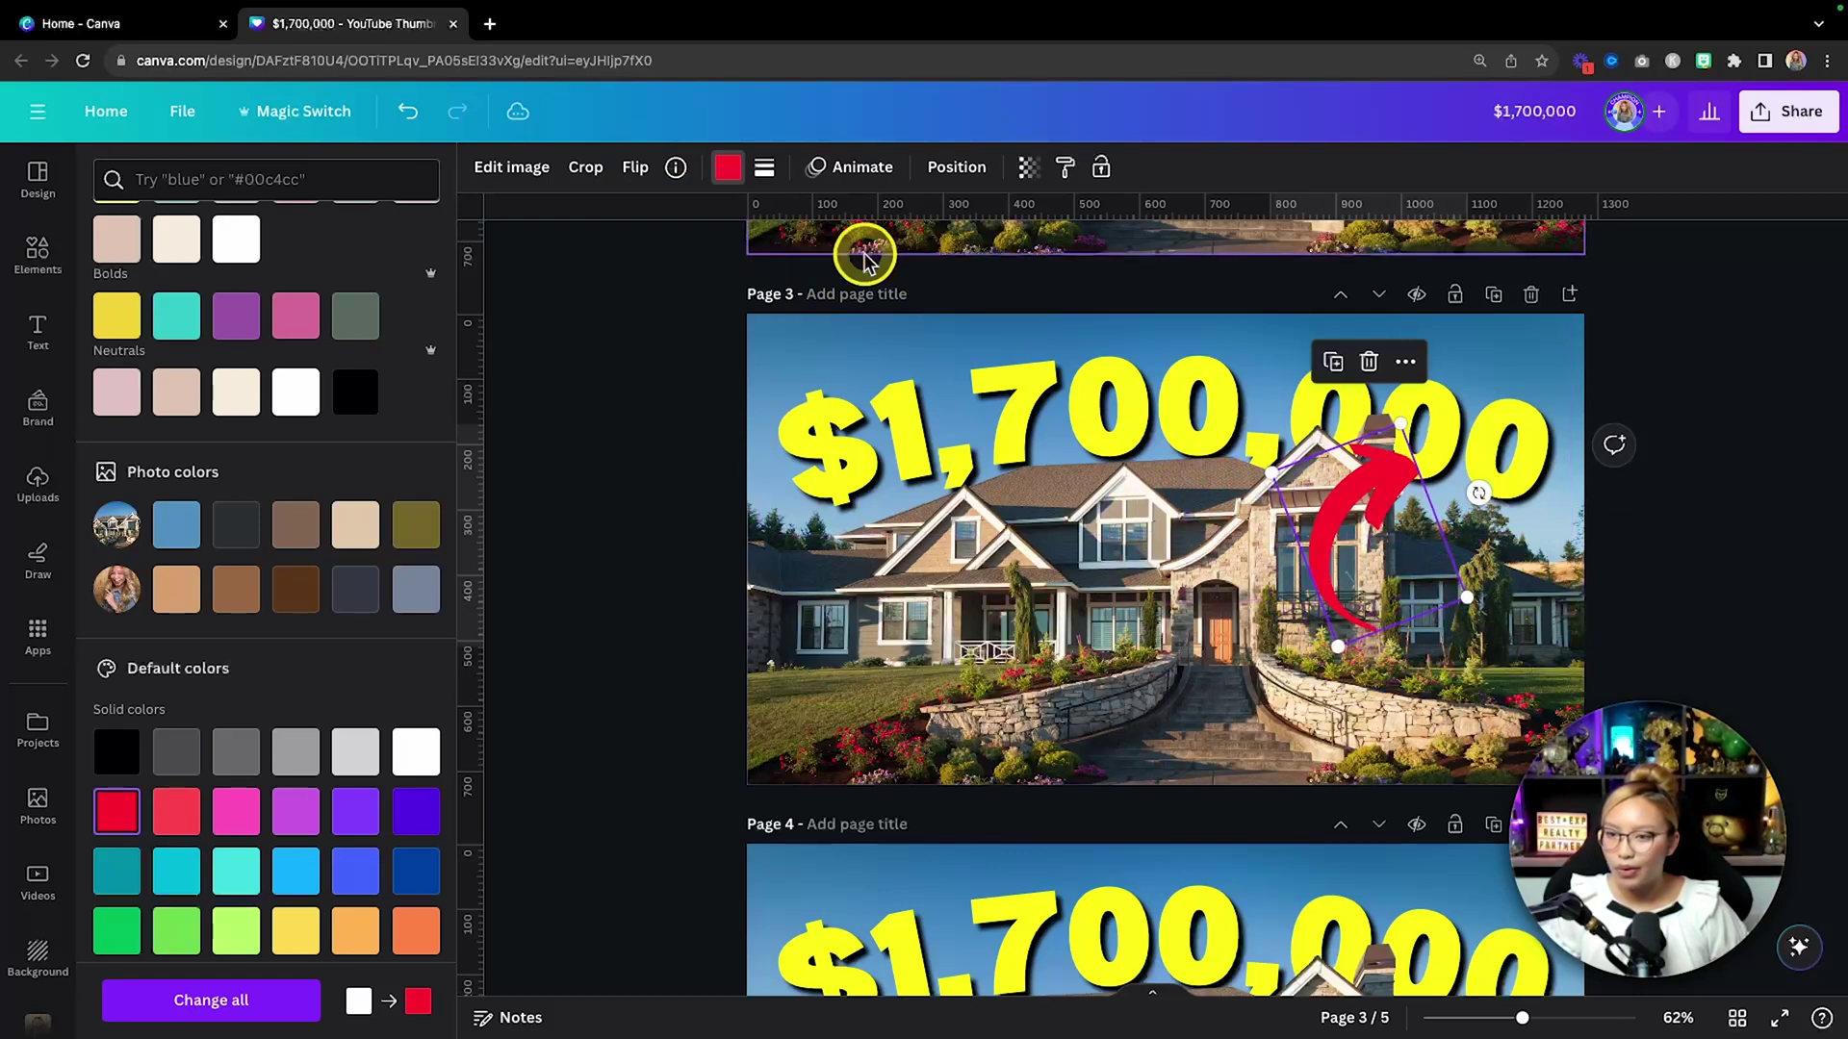
click(643, 169)
click(707, 263)
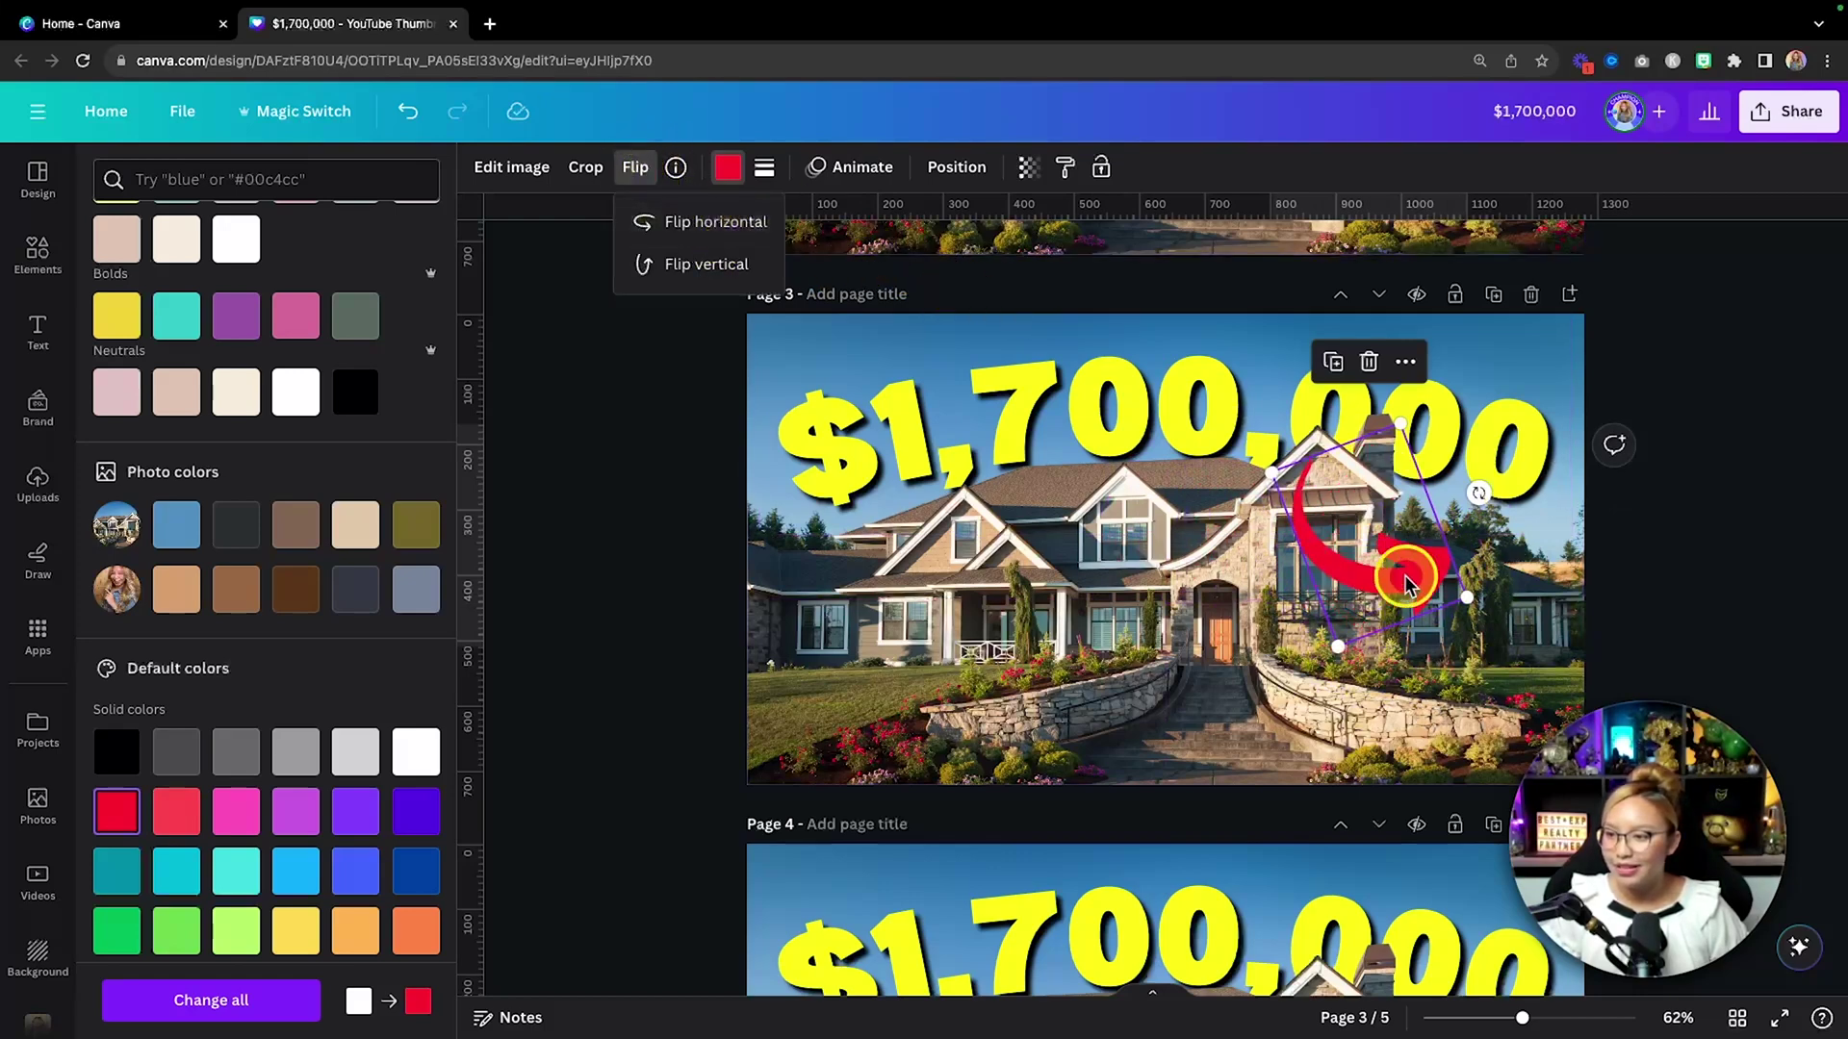
drag(1482, 484, 1259, 490)
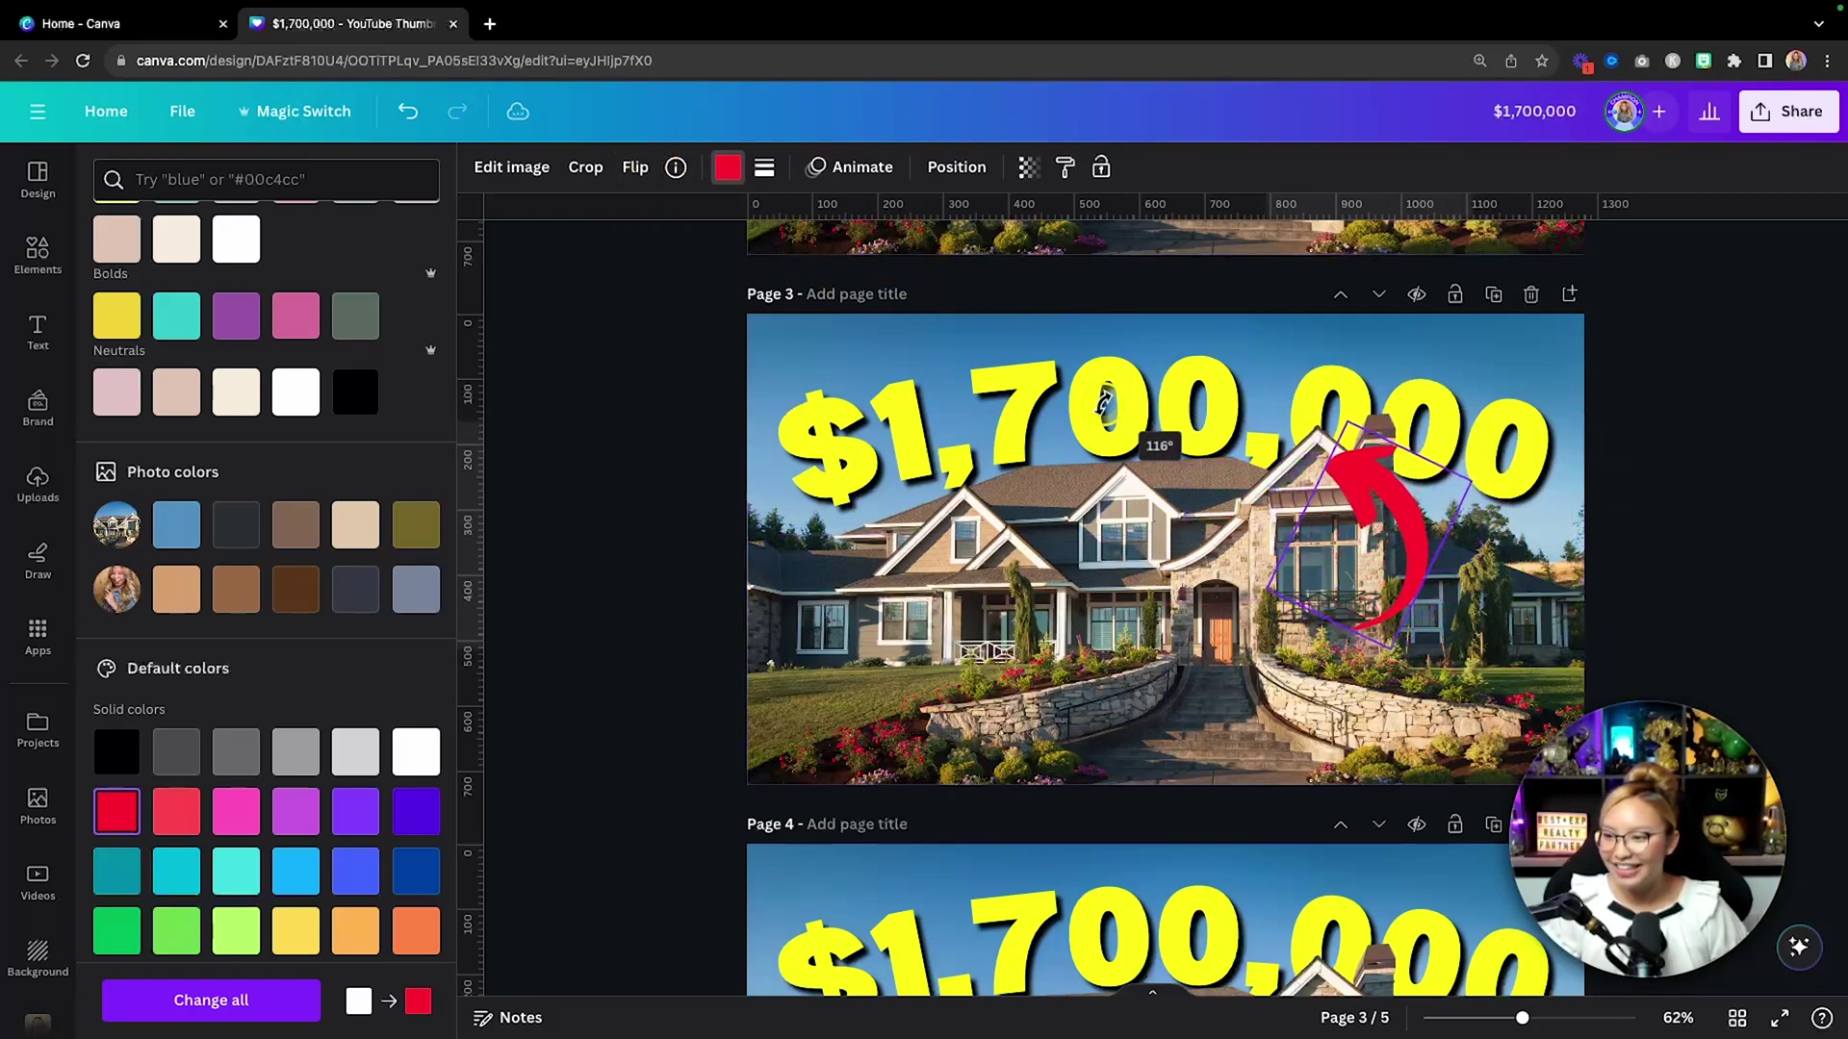
drag(1337, 423, 1395, 500)
drag(1385, 568, 1444, 542)
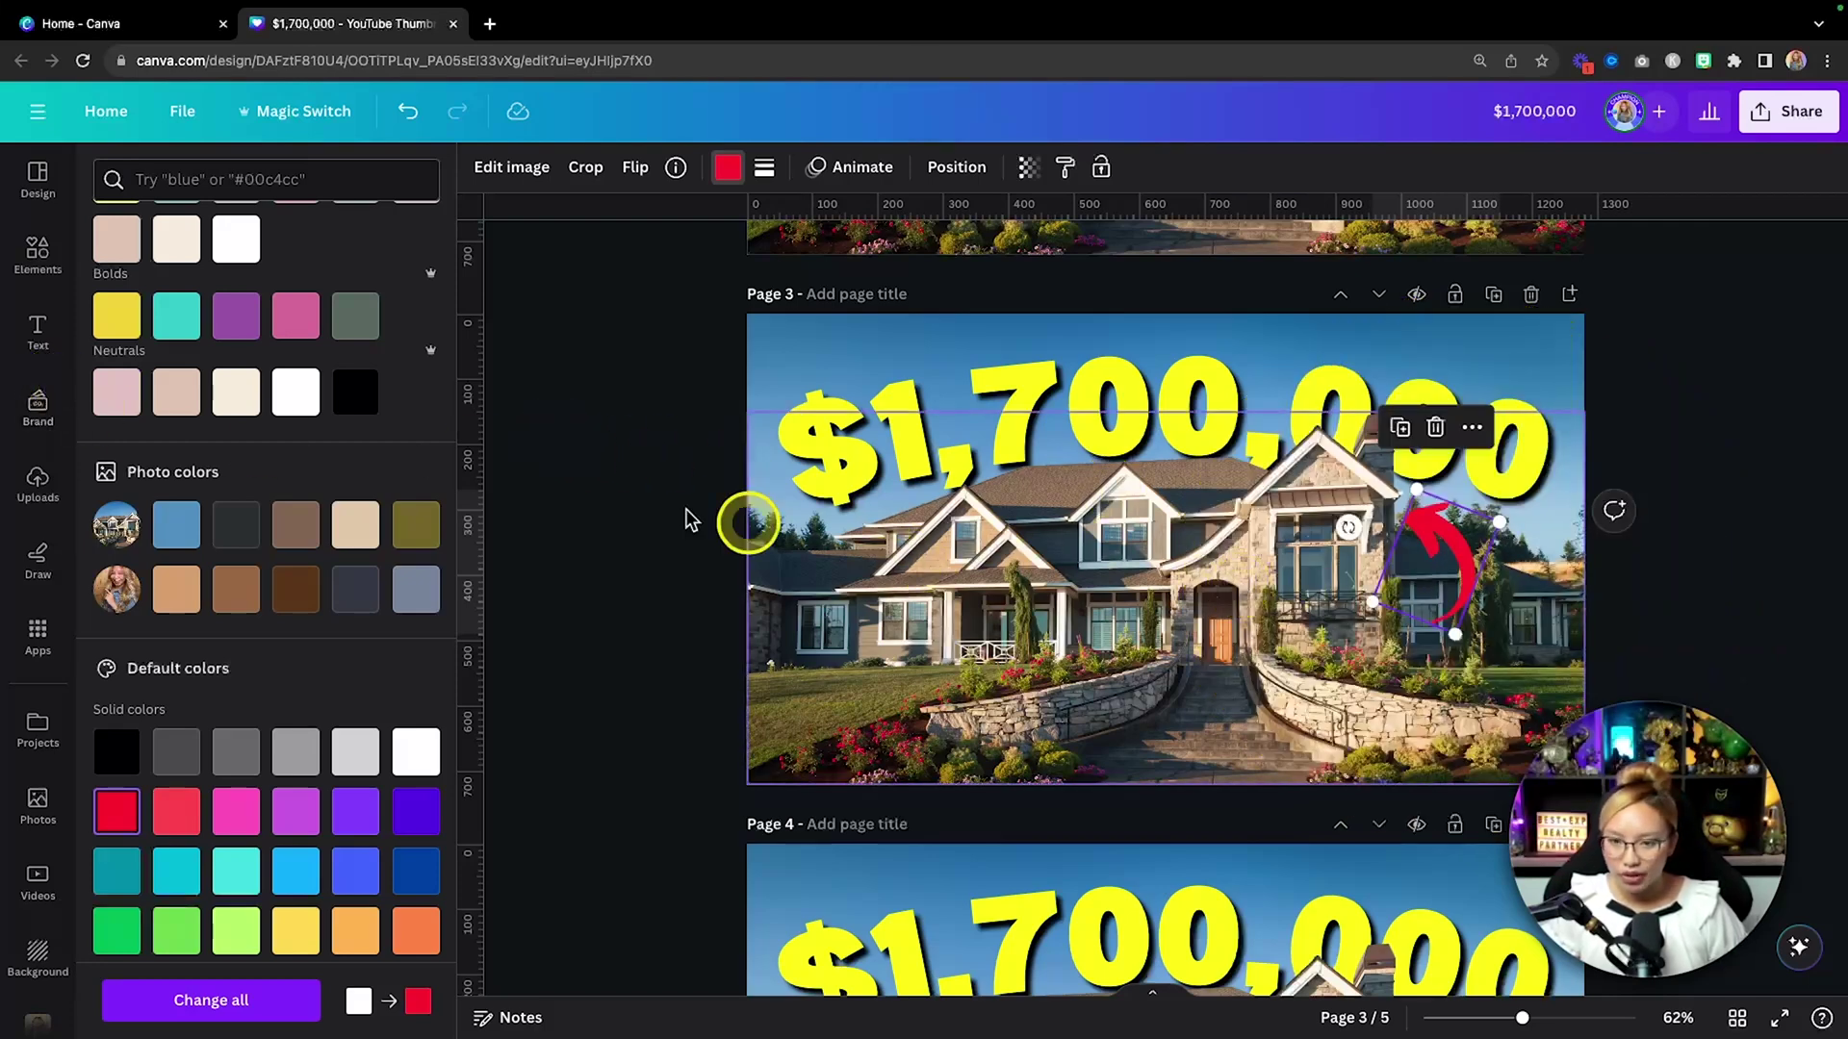
Add a Heading text box below the red arrow on page 3 and widen it onto one line.
click(36, 332)
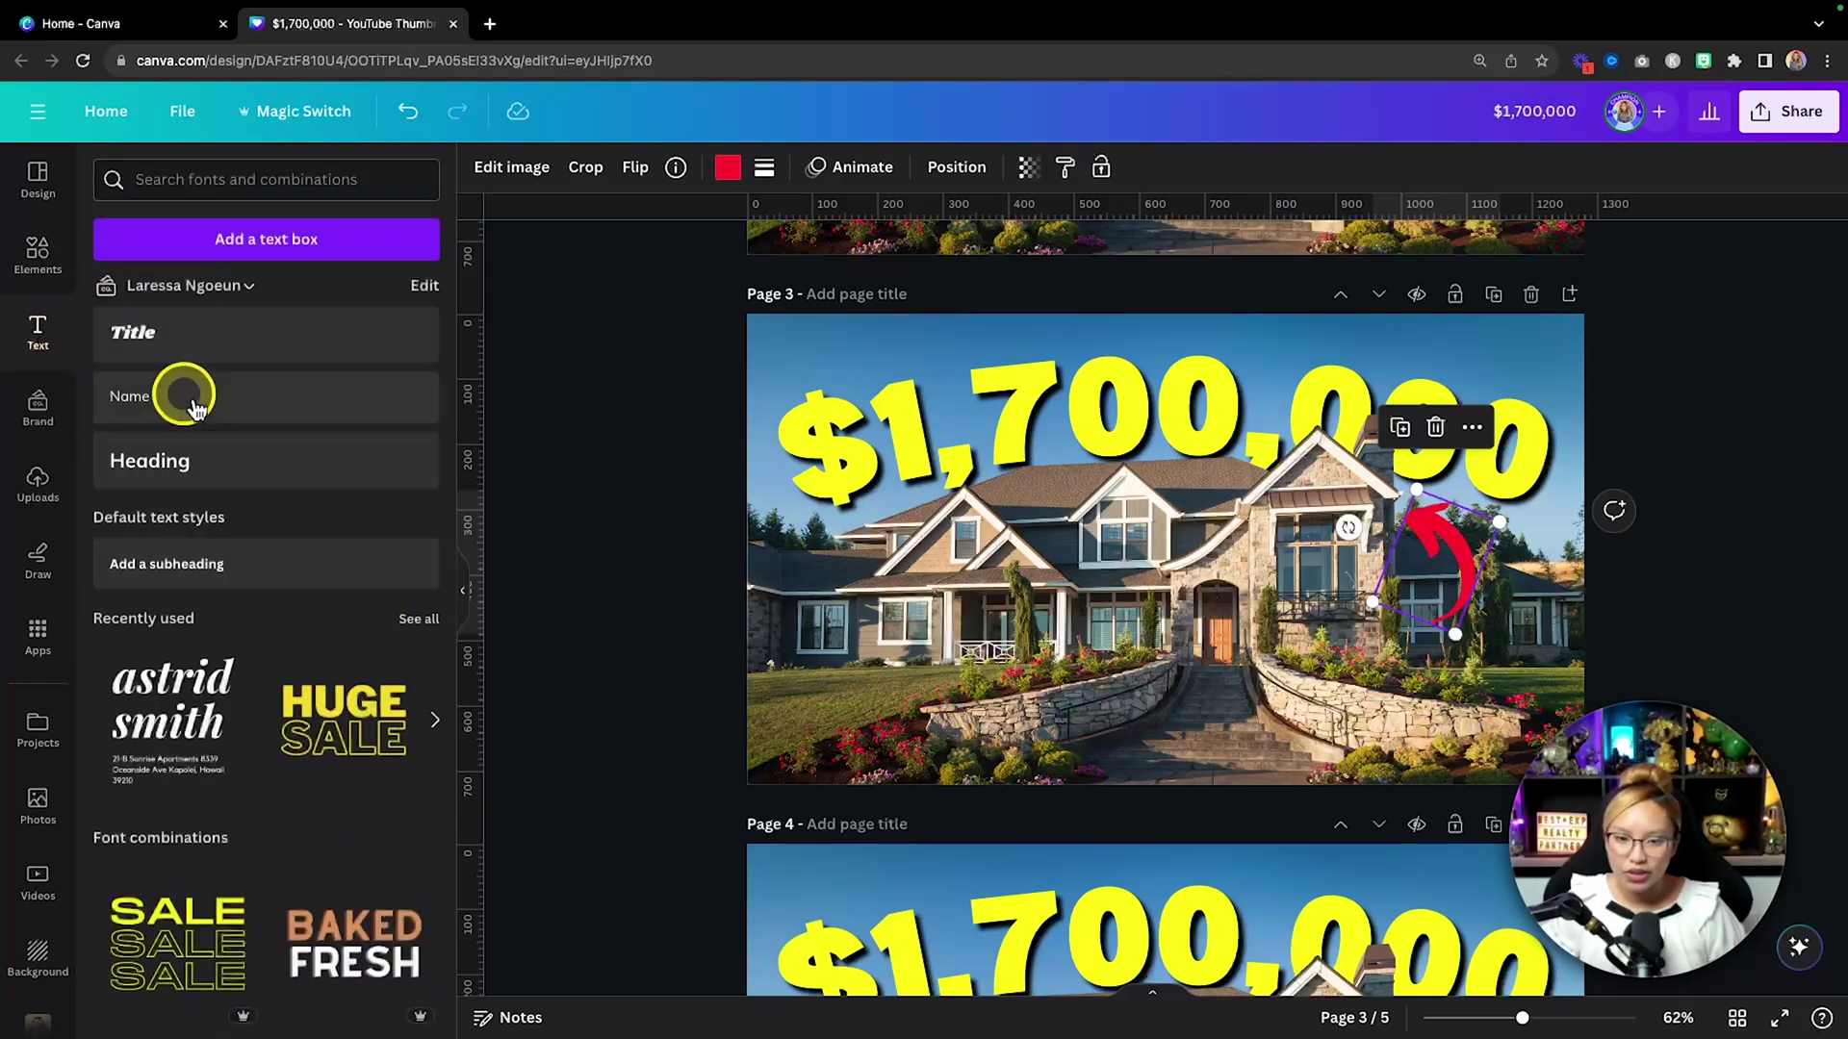
drag(284, 466, 1592, 619)
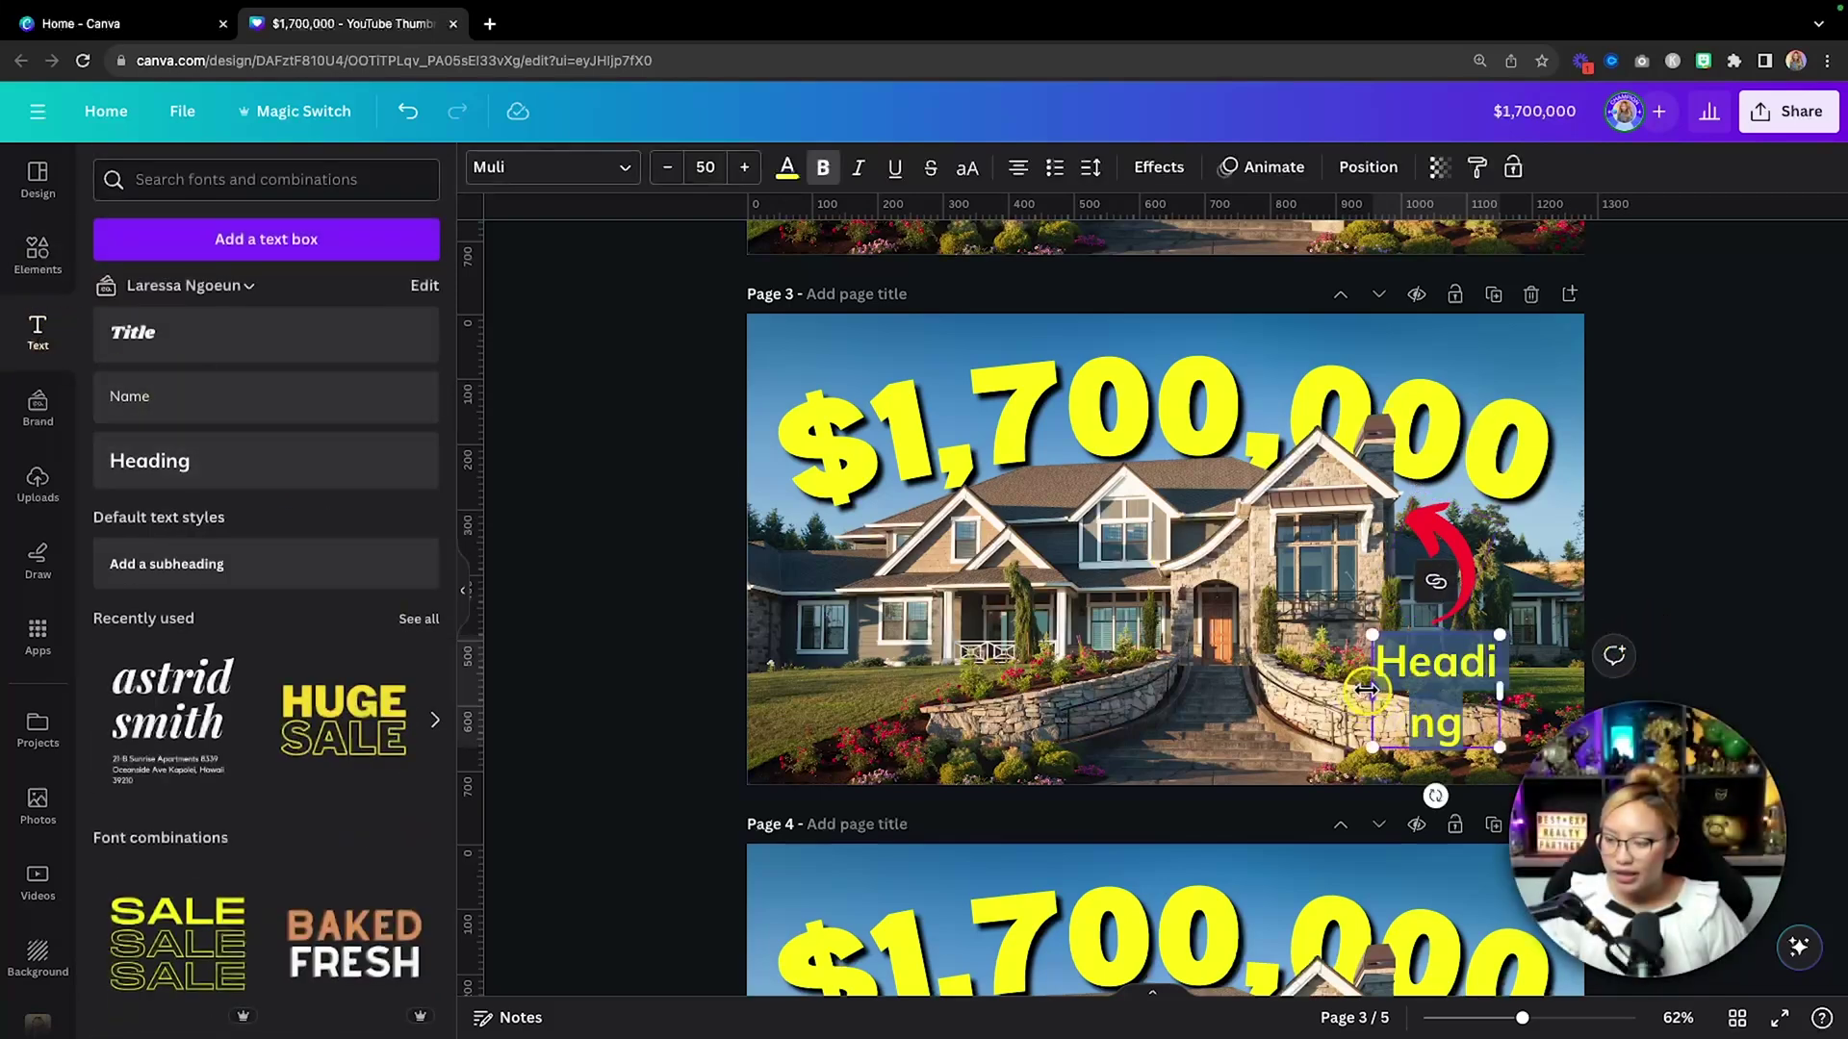
drag(1367, 689, 1311, 689)
Set the Heading text to Bernoru, the same font as the $1,700,000 headline.
click(604, 175)
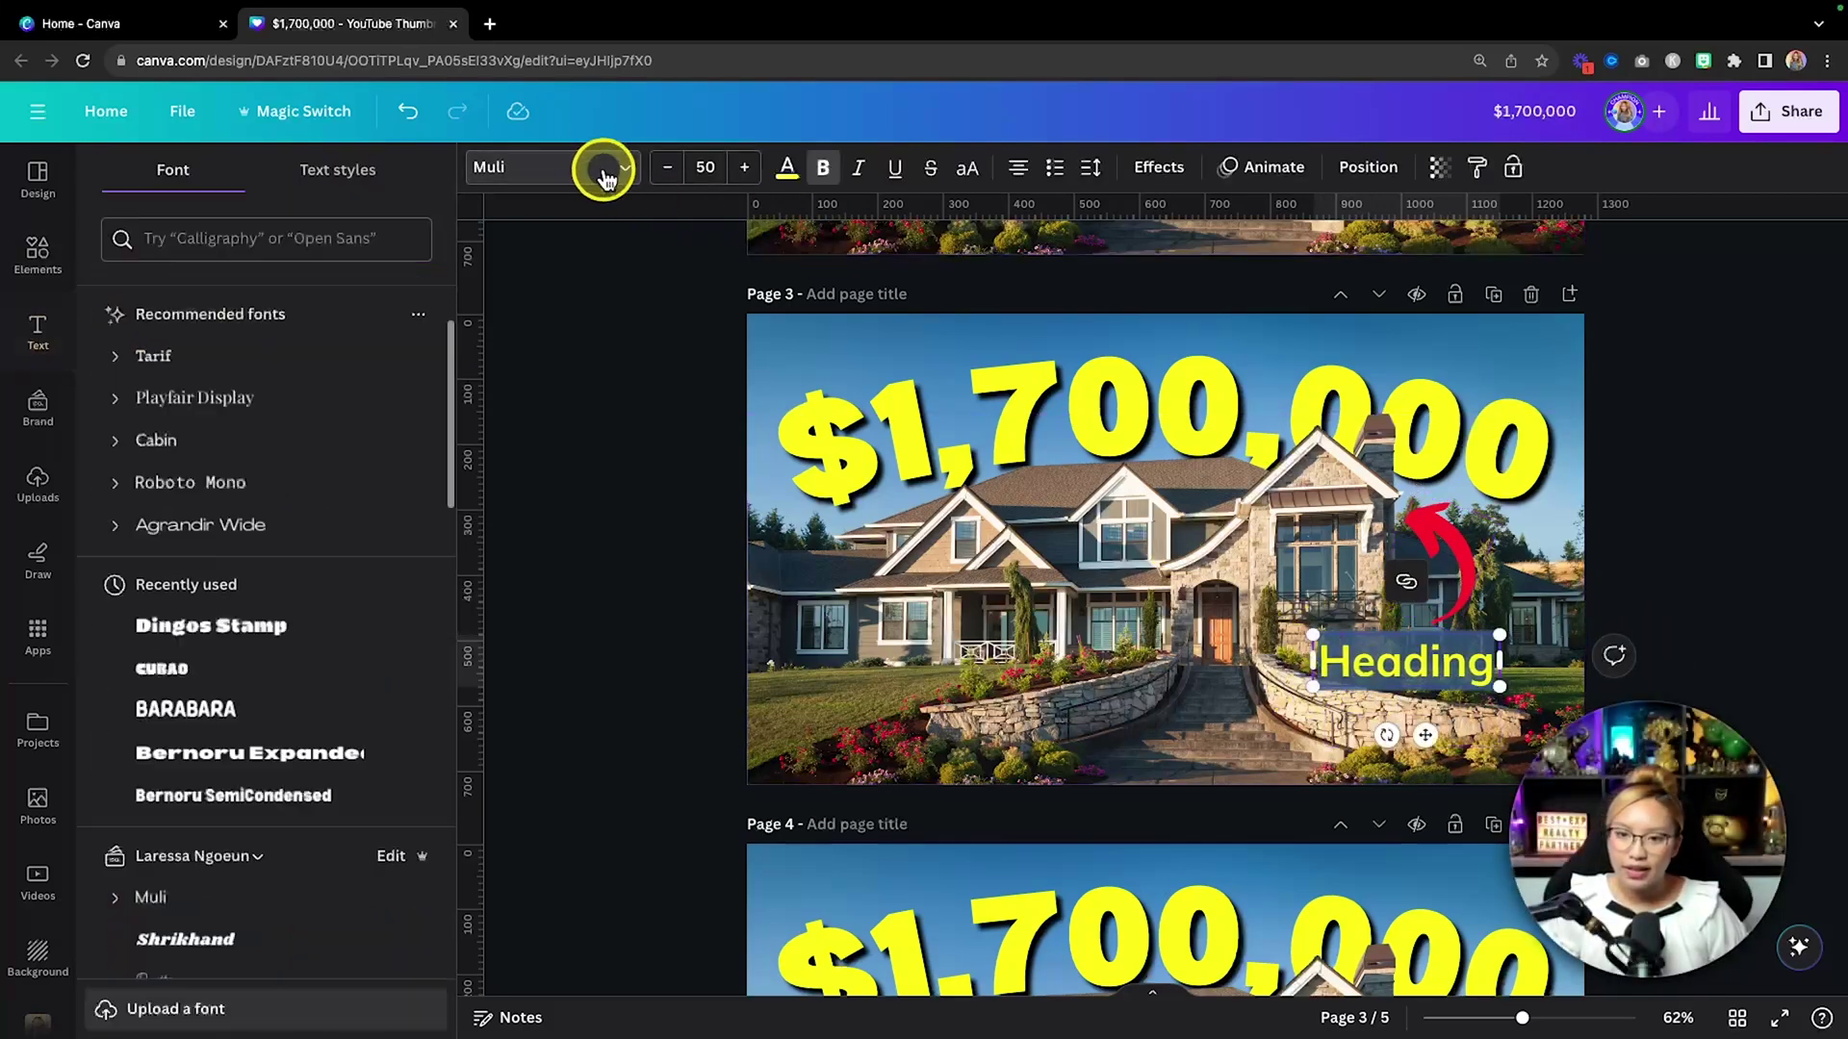
scroll(308, 643, up, 1)
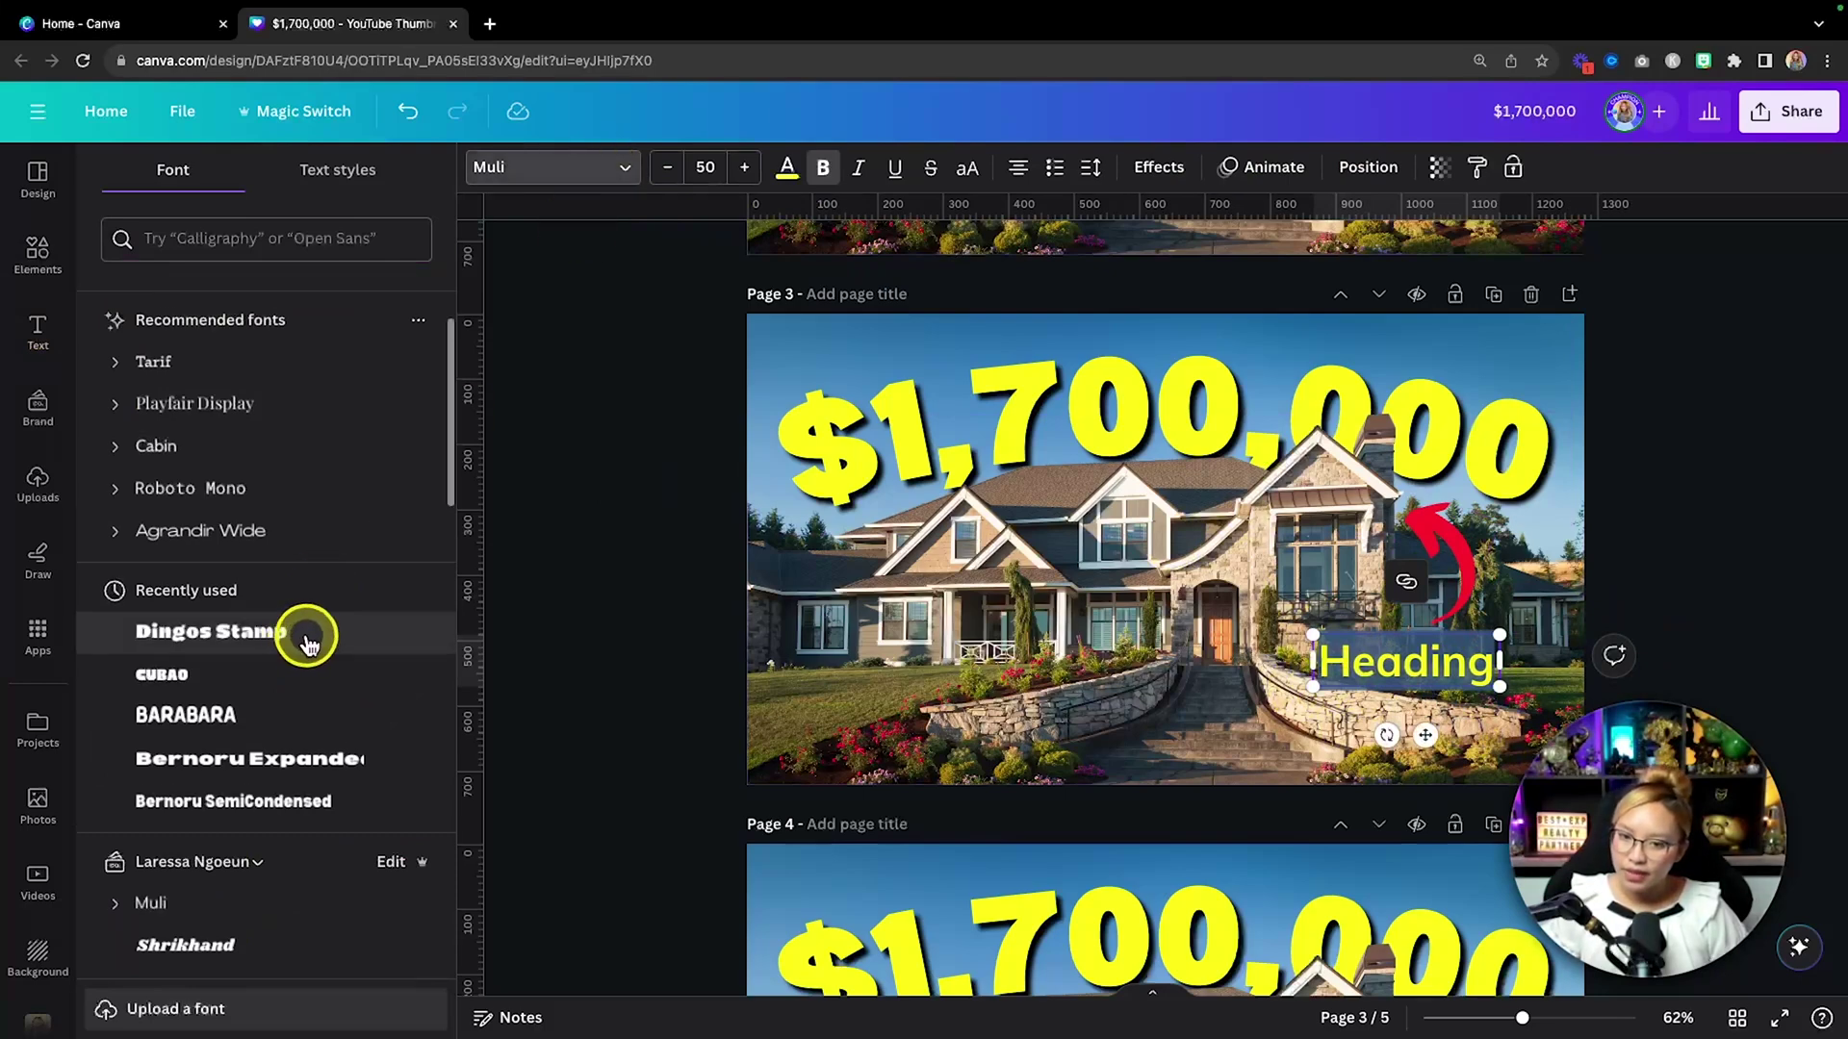
scroll(301, 660, down, 4)
scroll(306, 673, up, 3)
scroll(306, 674, up, 1)
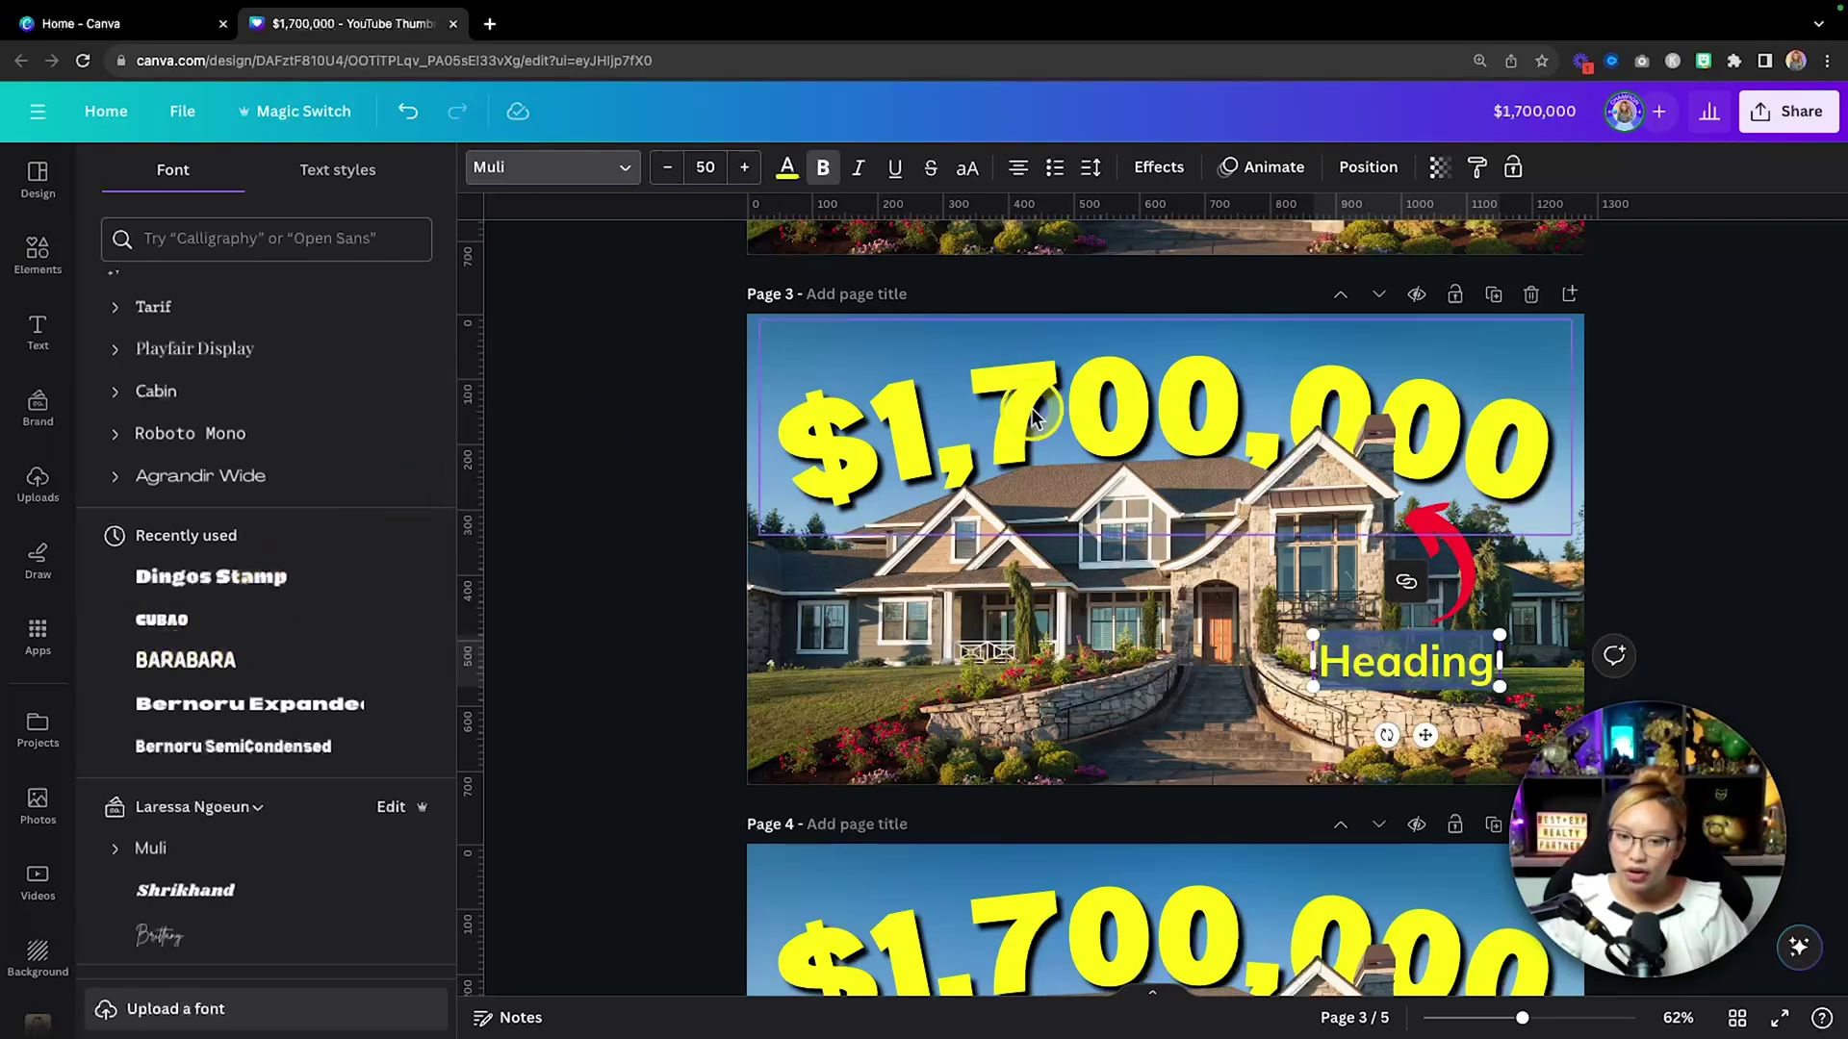
click(1146, 349)
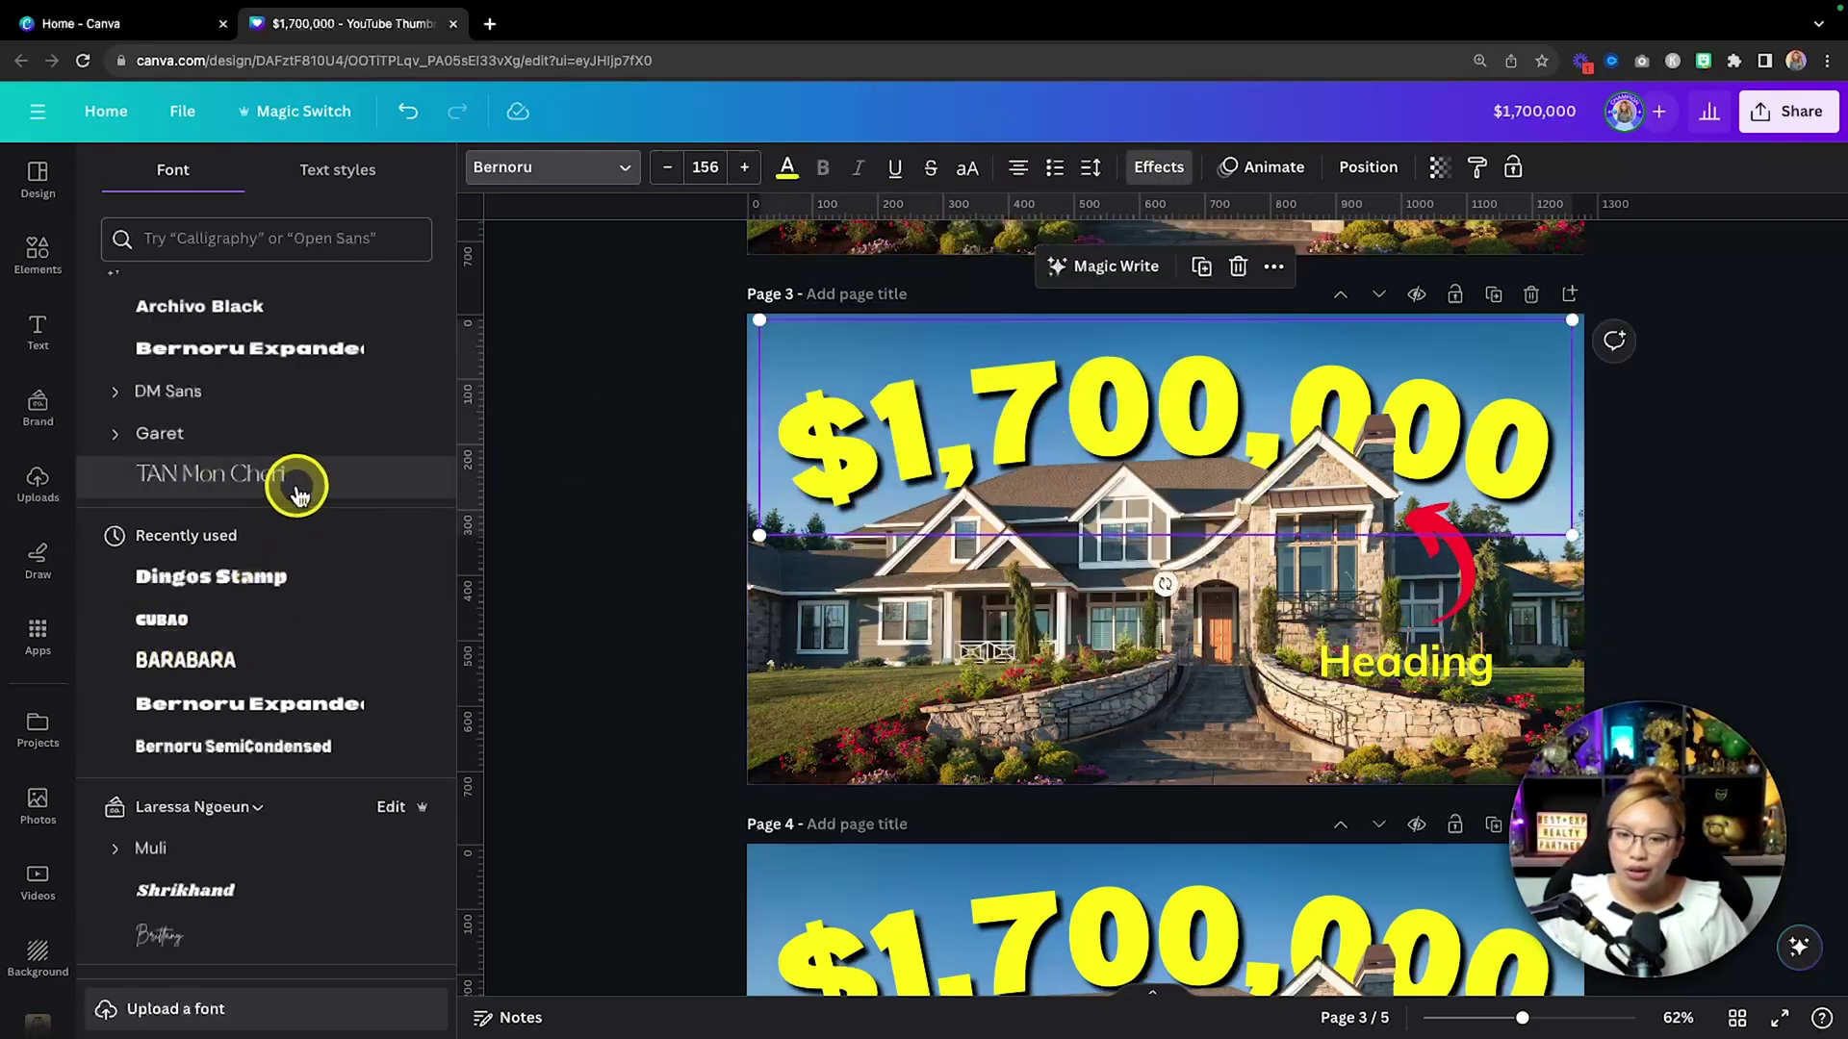
scroll(330, 516, up, 3)
click(1415, 658)
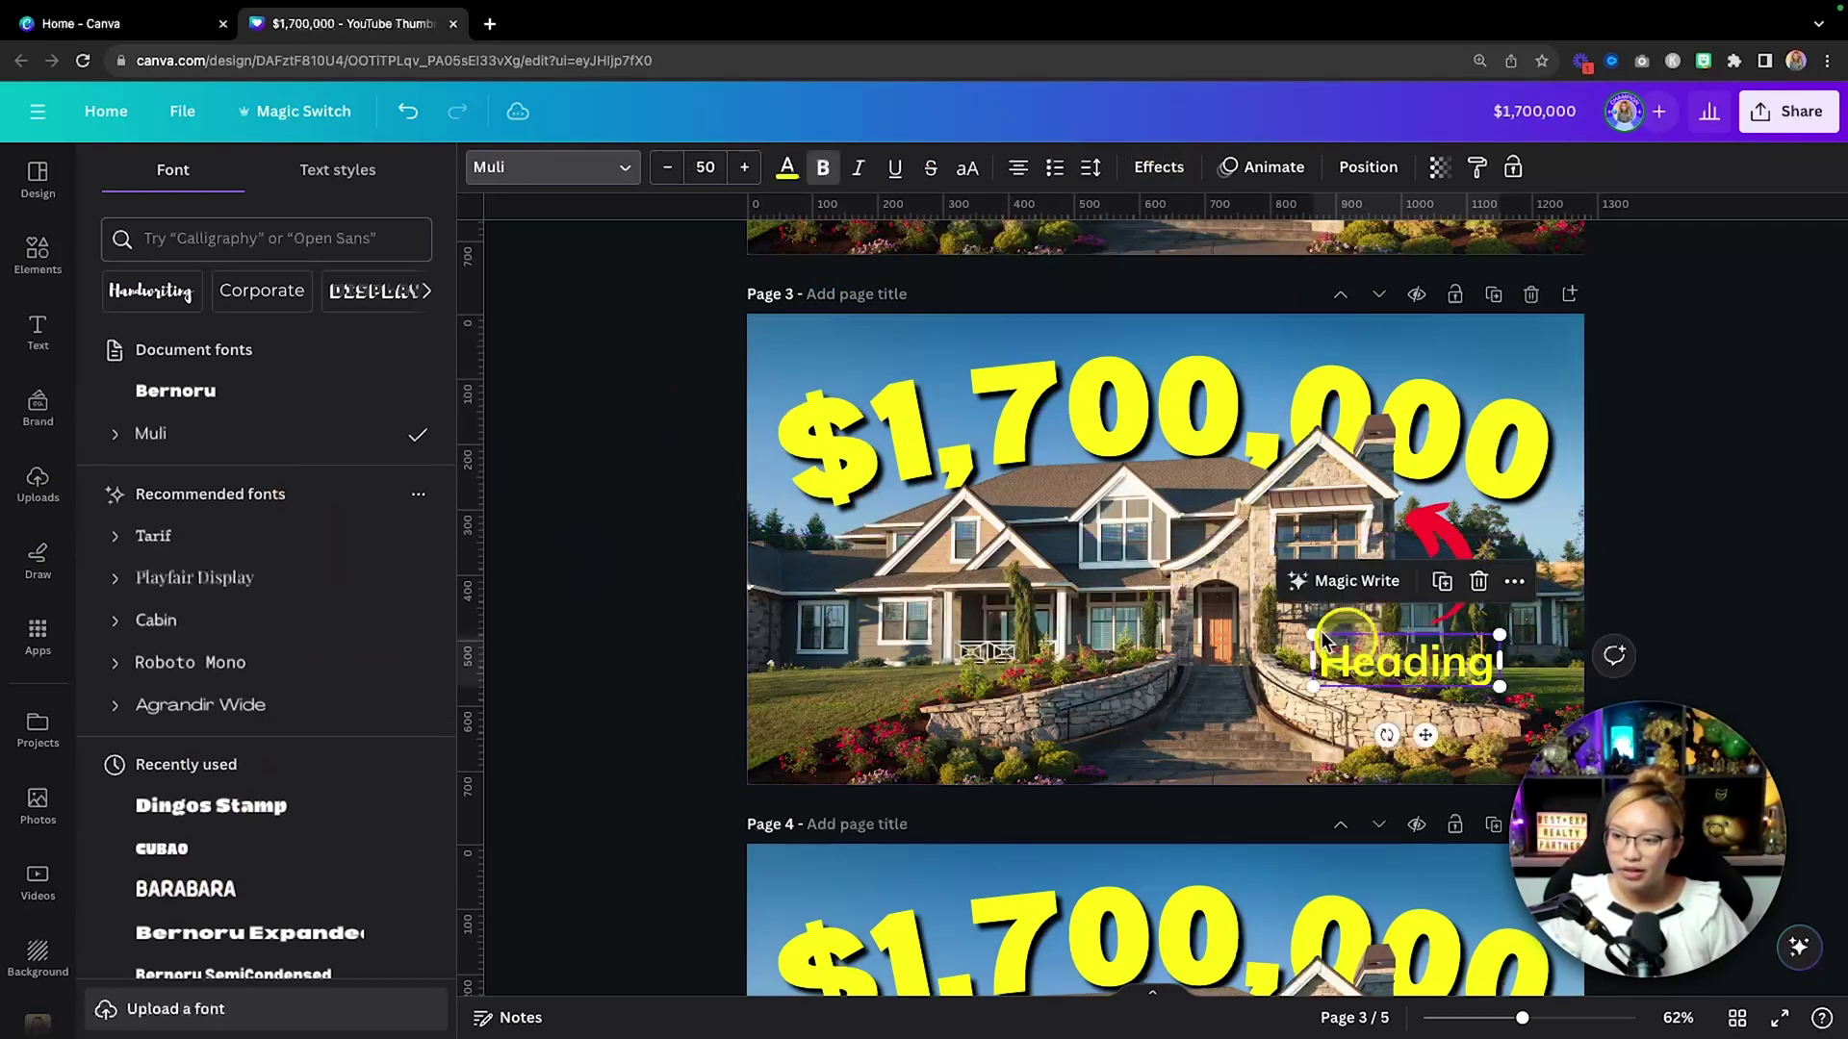
click(222, 402)
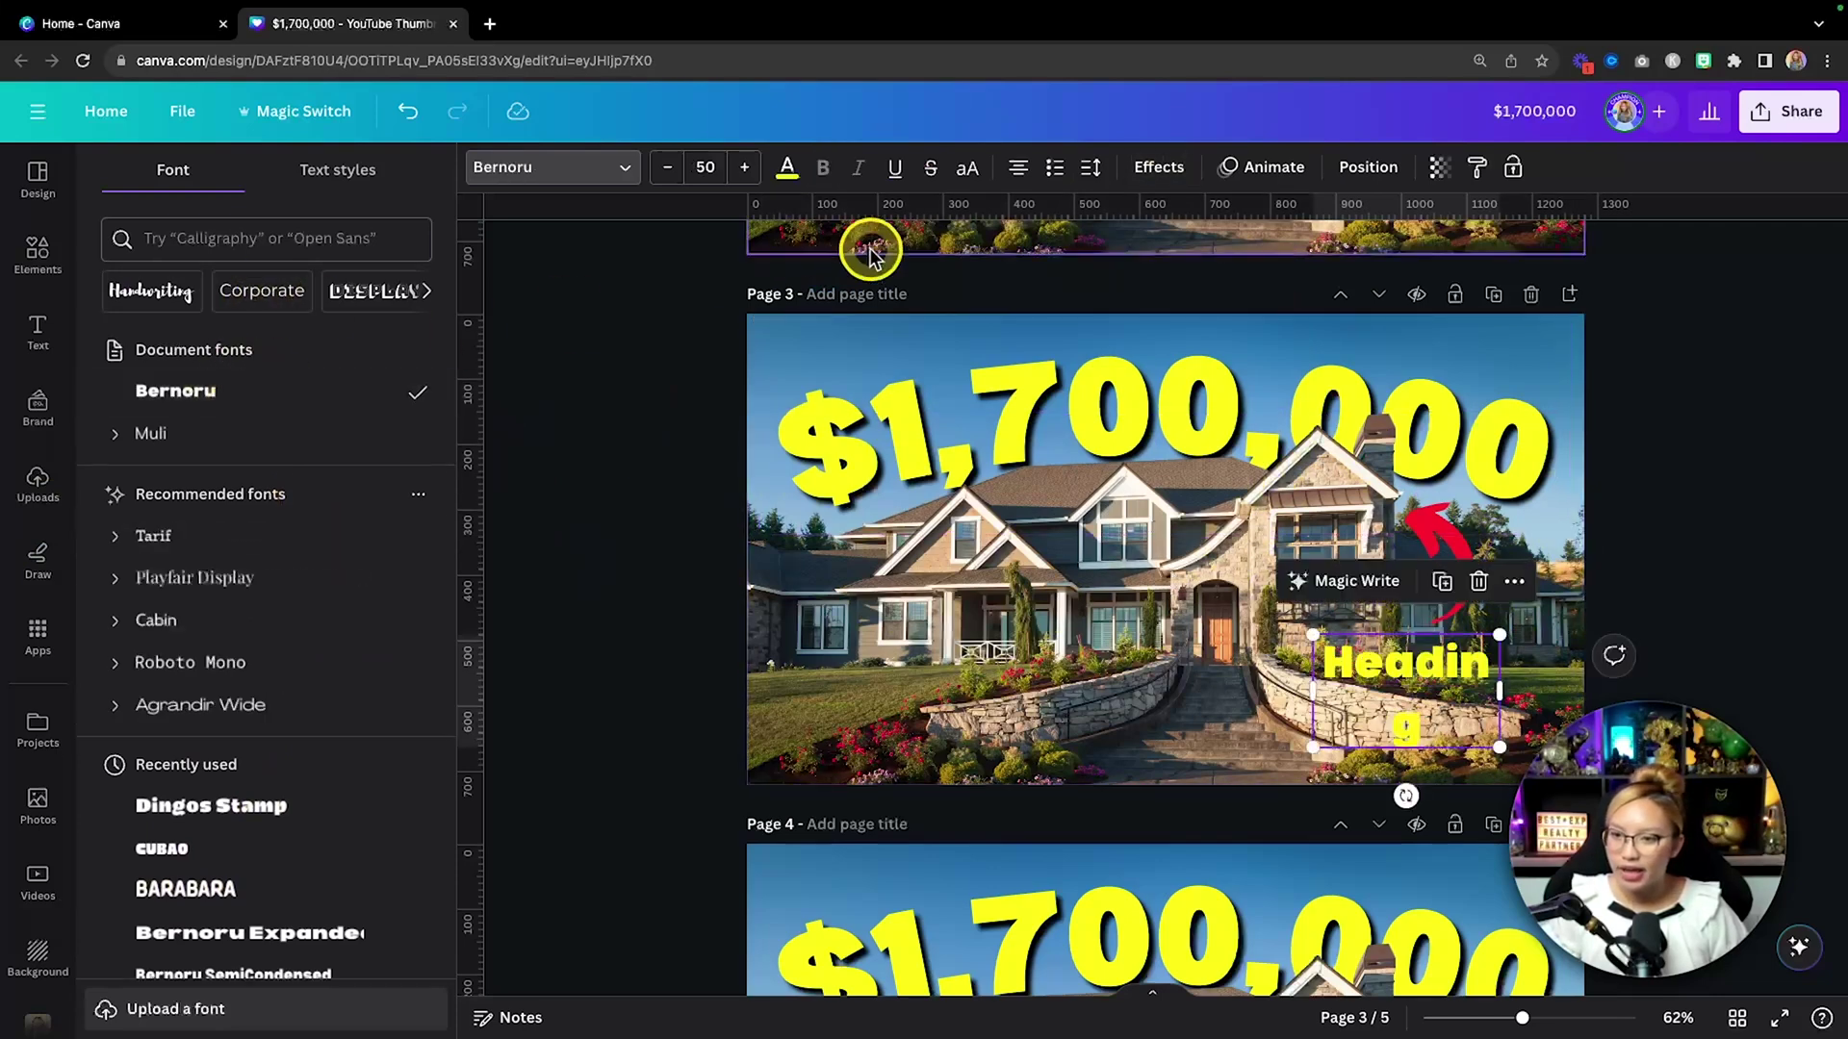
Change the Heading text colour to white.
click(776, 169)
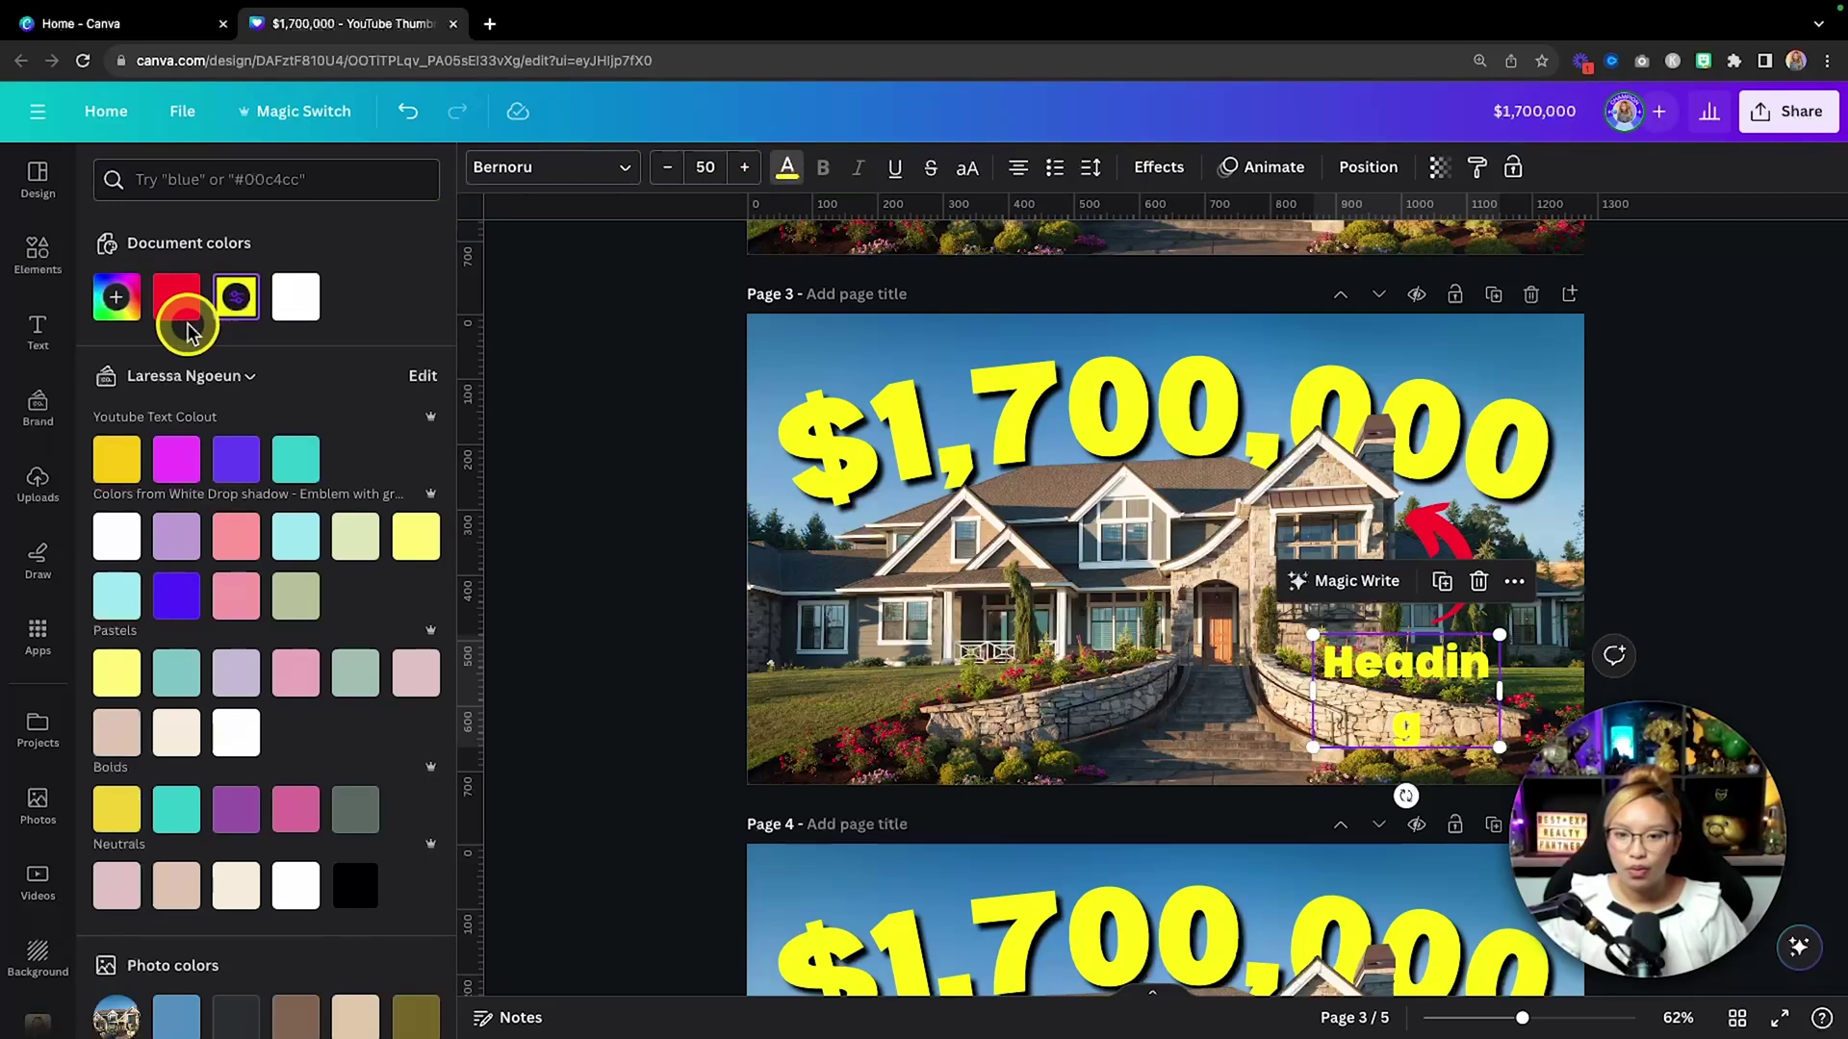
click(304, 298)
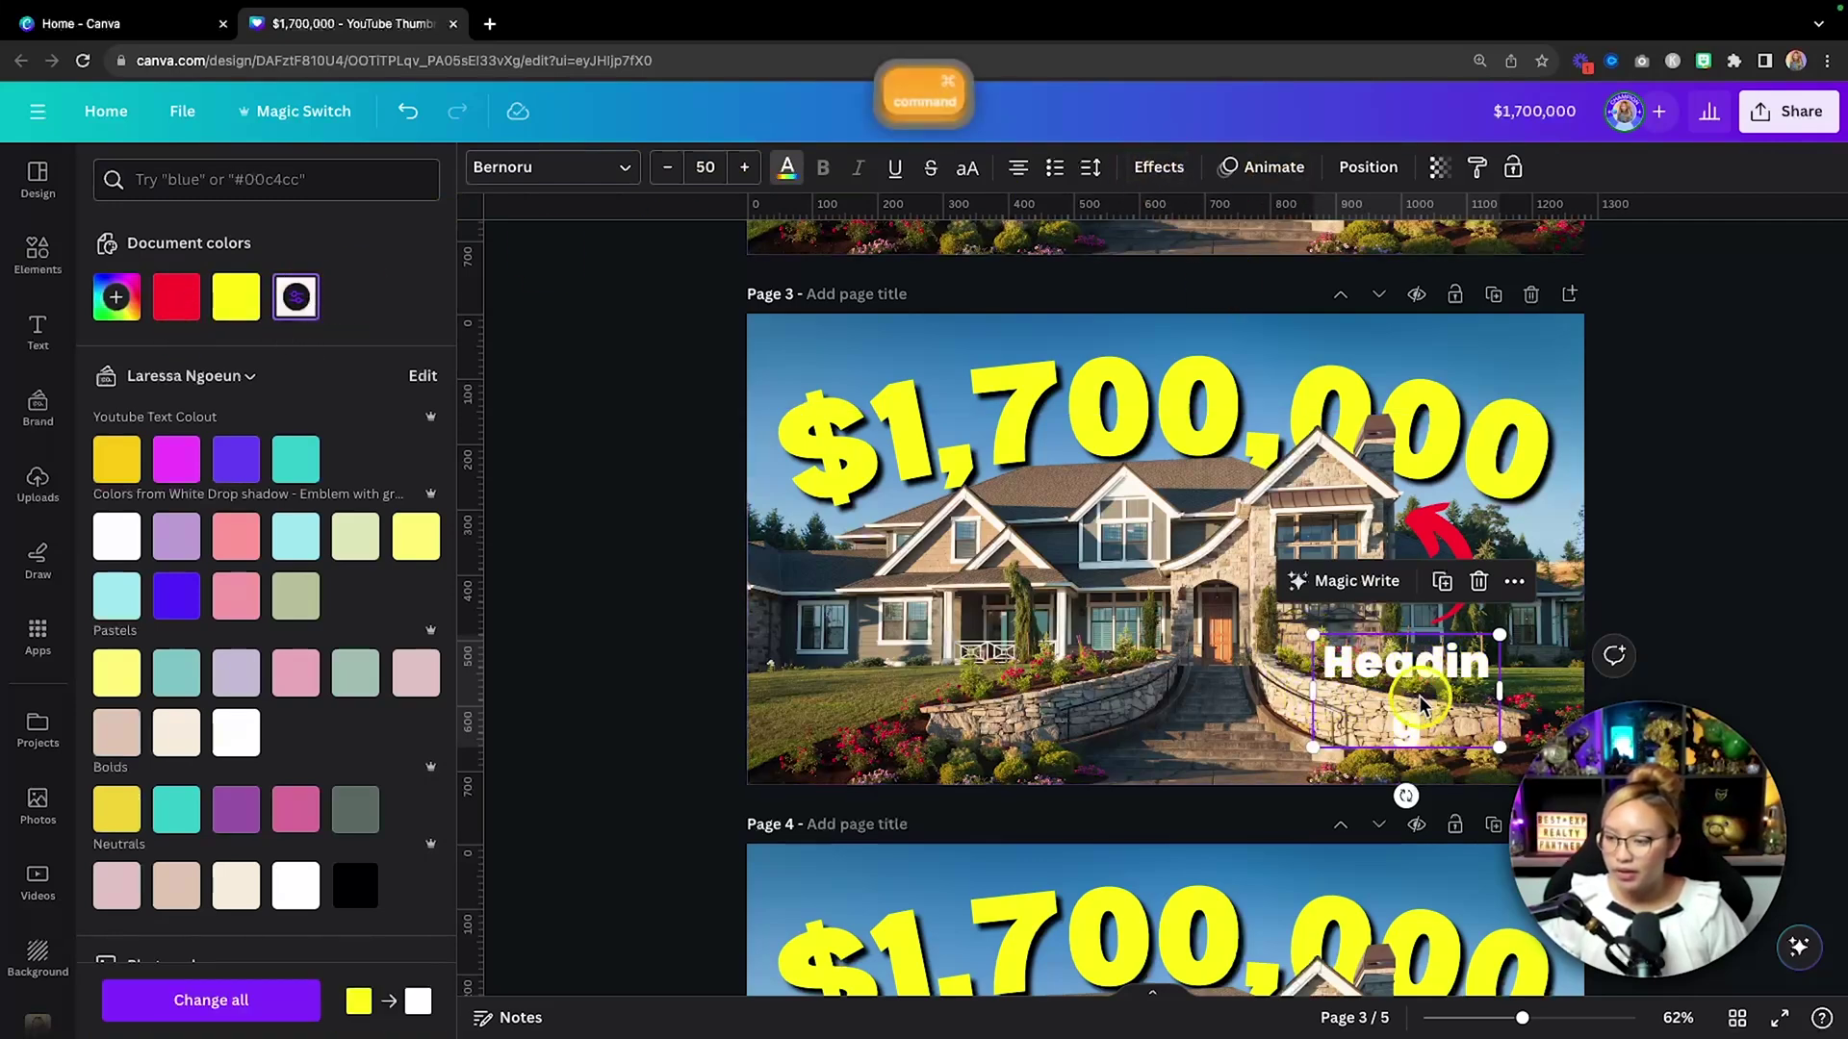
super+scroll(1347, 703, up, 8)
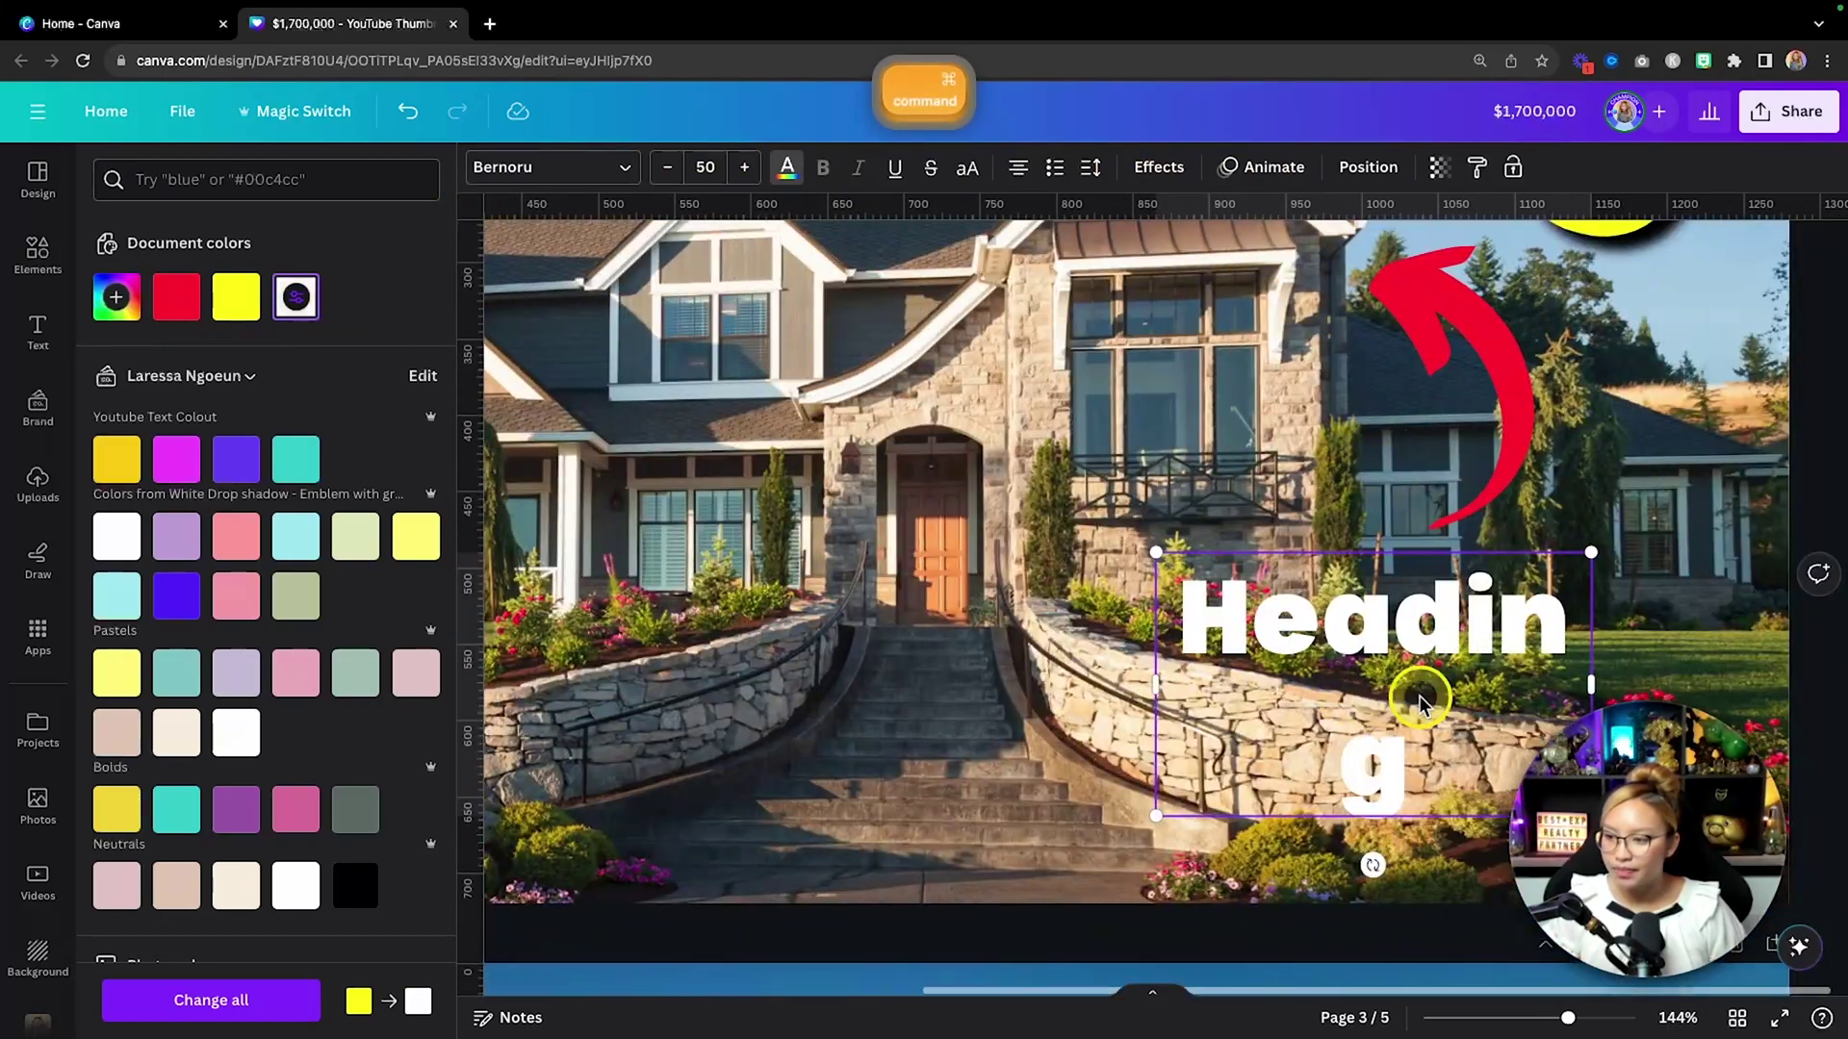
Widen the text box and replace 'Heading' with 'tennis court'.
drag(1155, 685, 1046, 685)
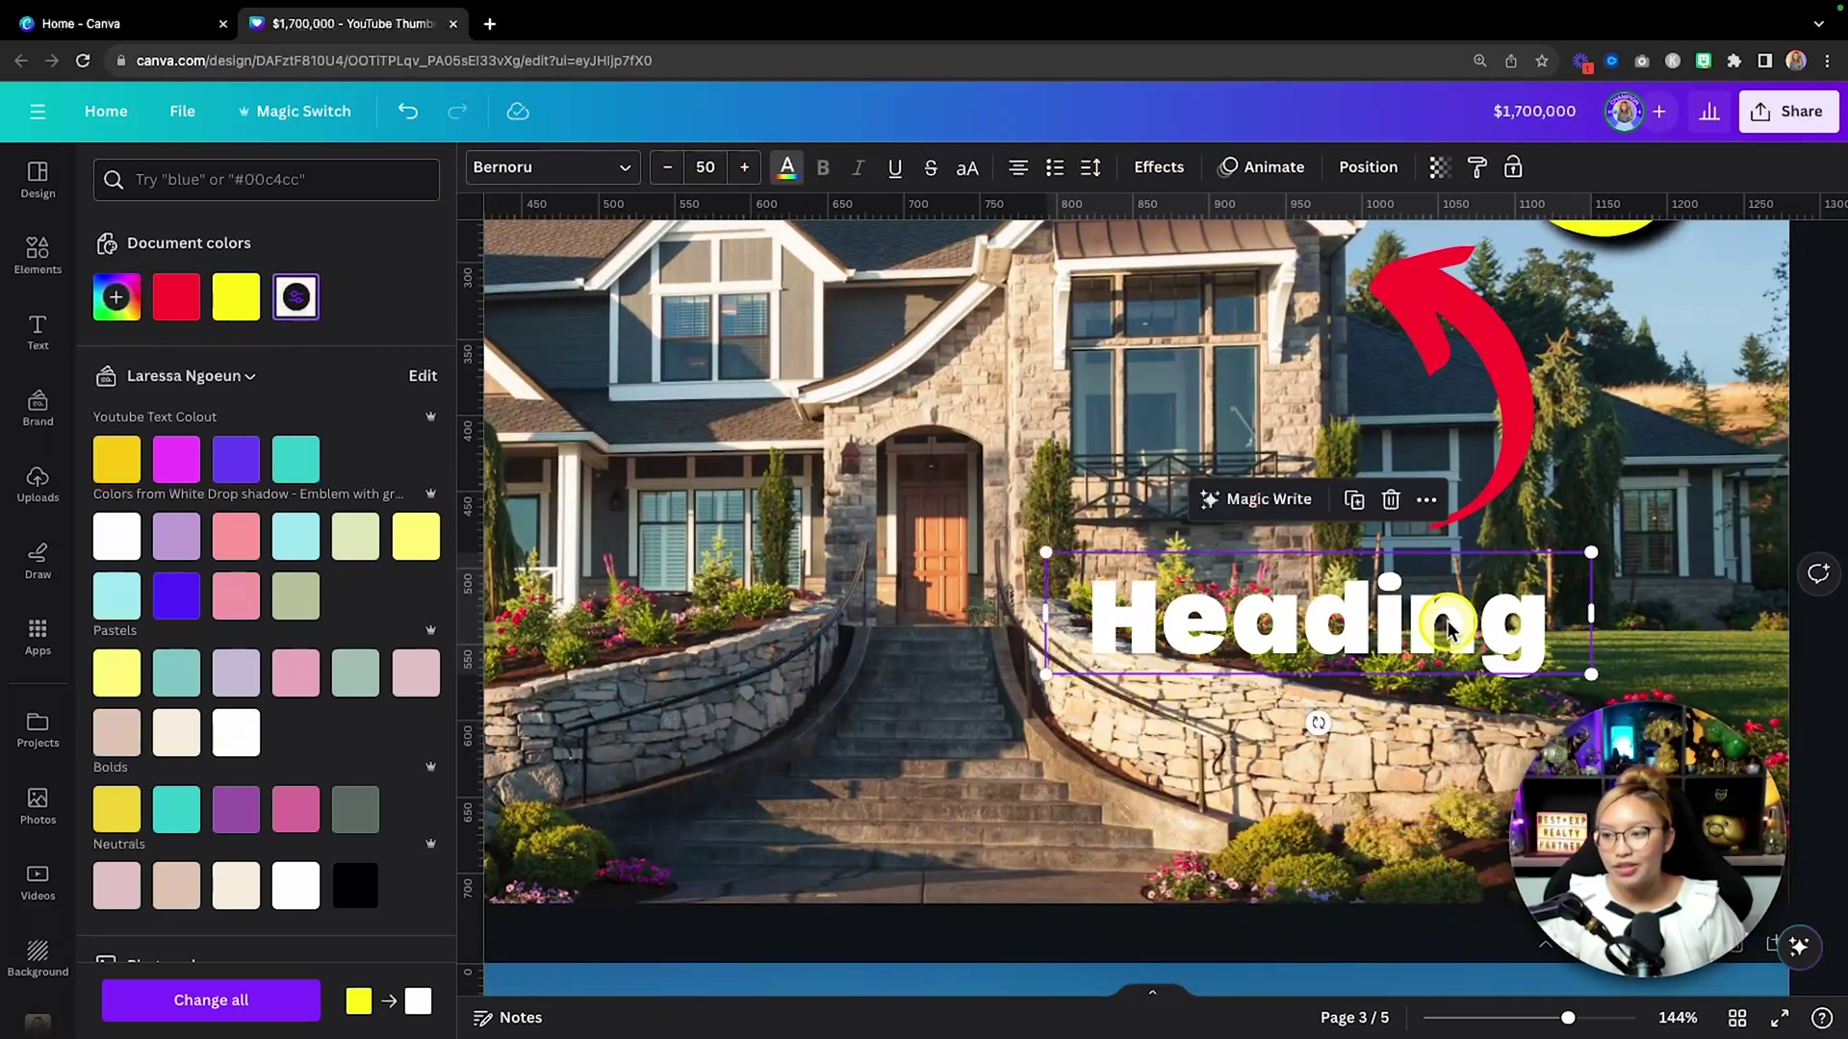
double_click(1448, 626)
text(tenni)
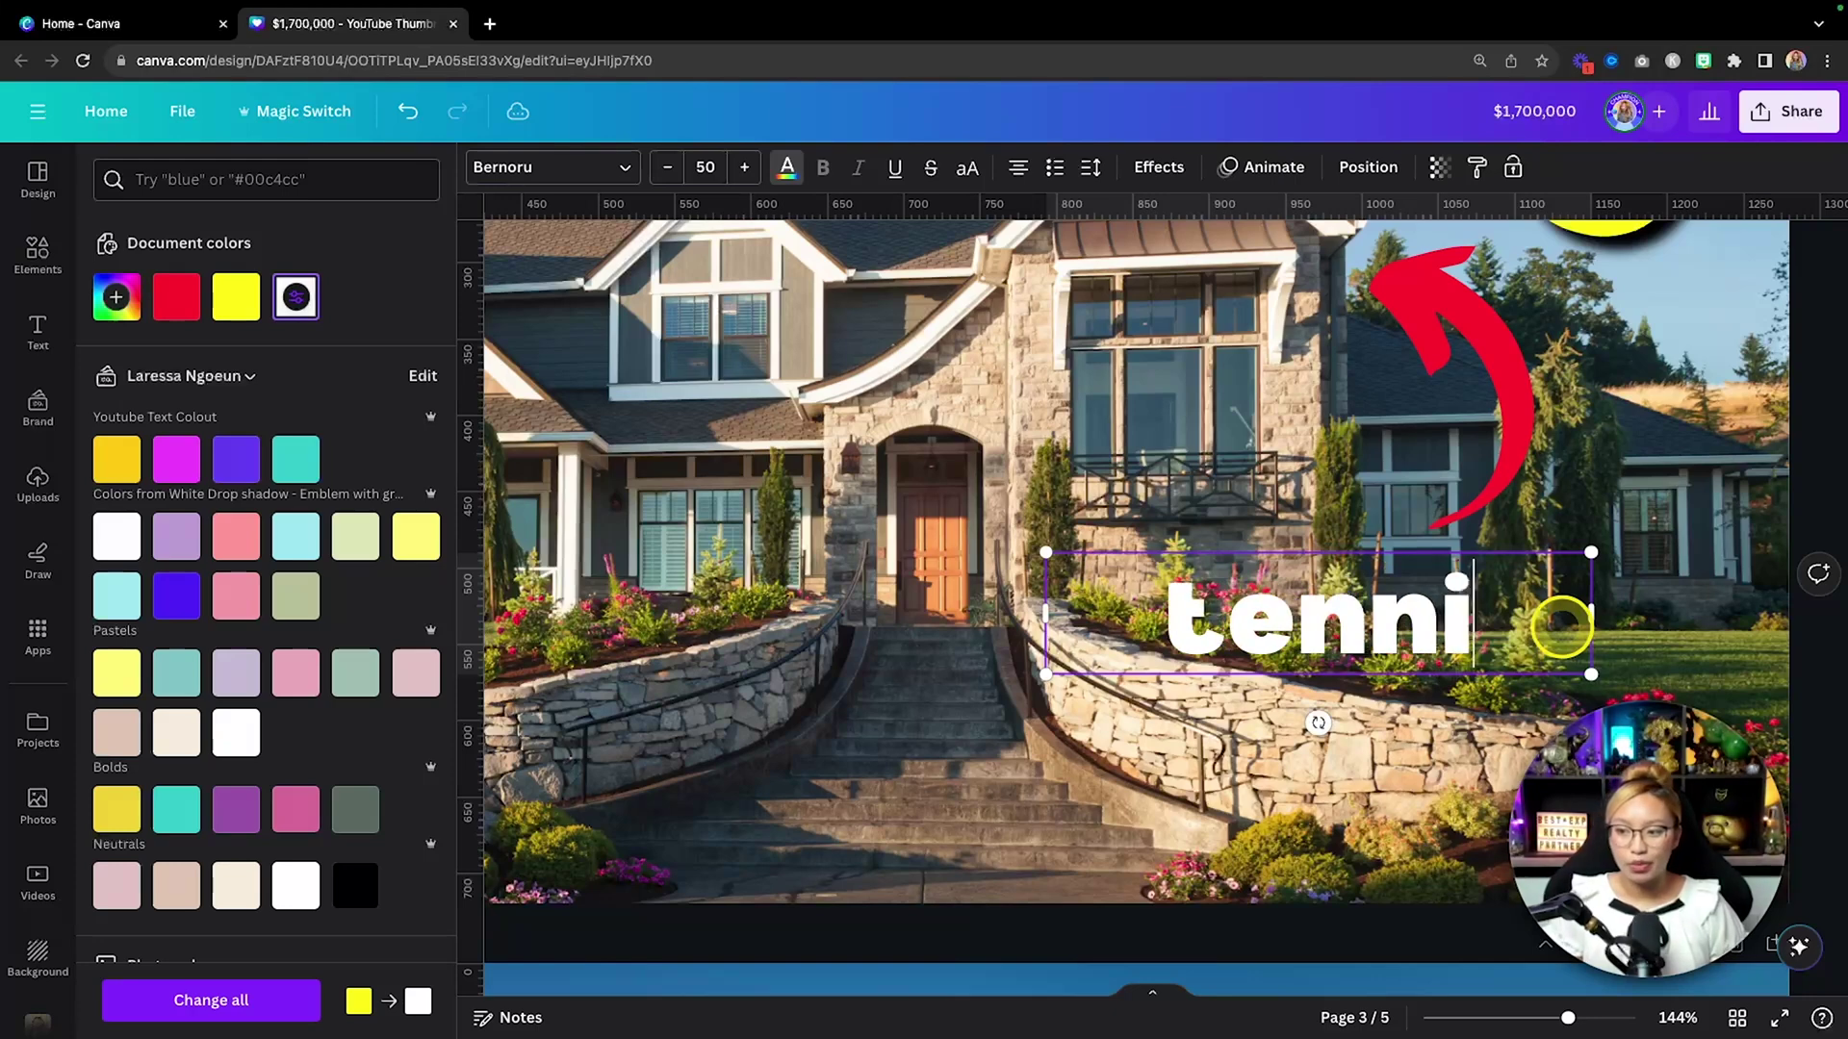
text(s court)
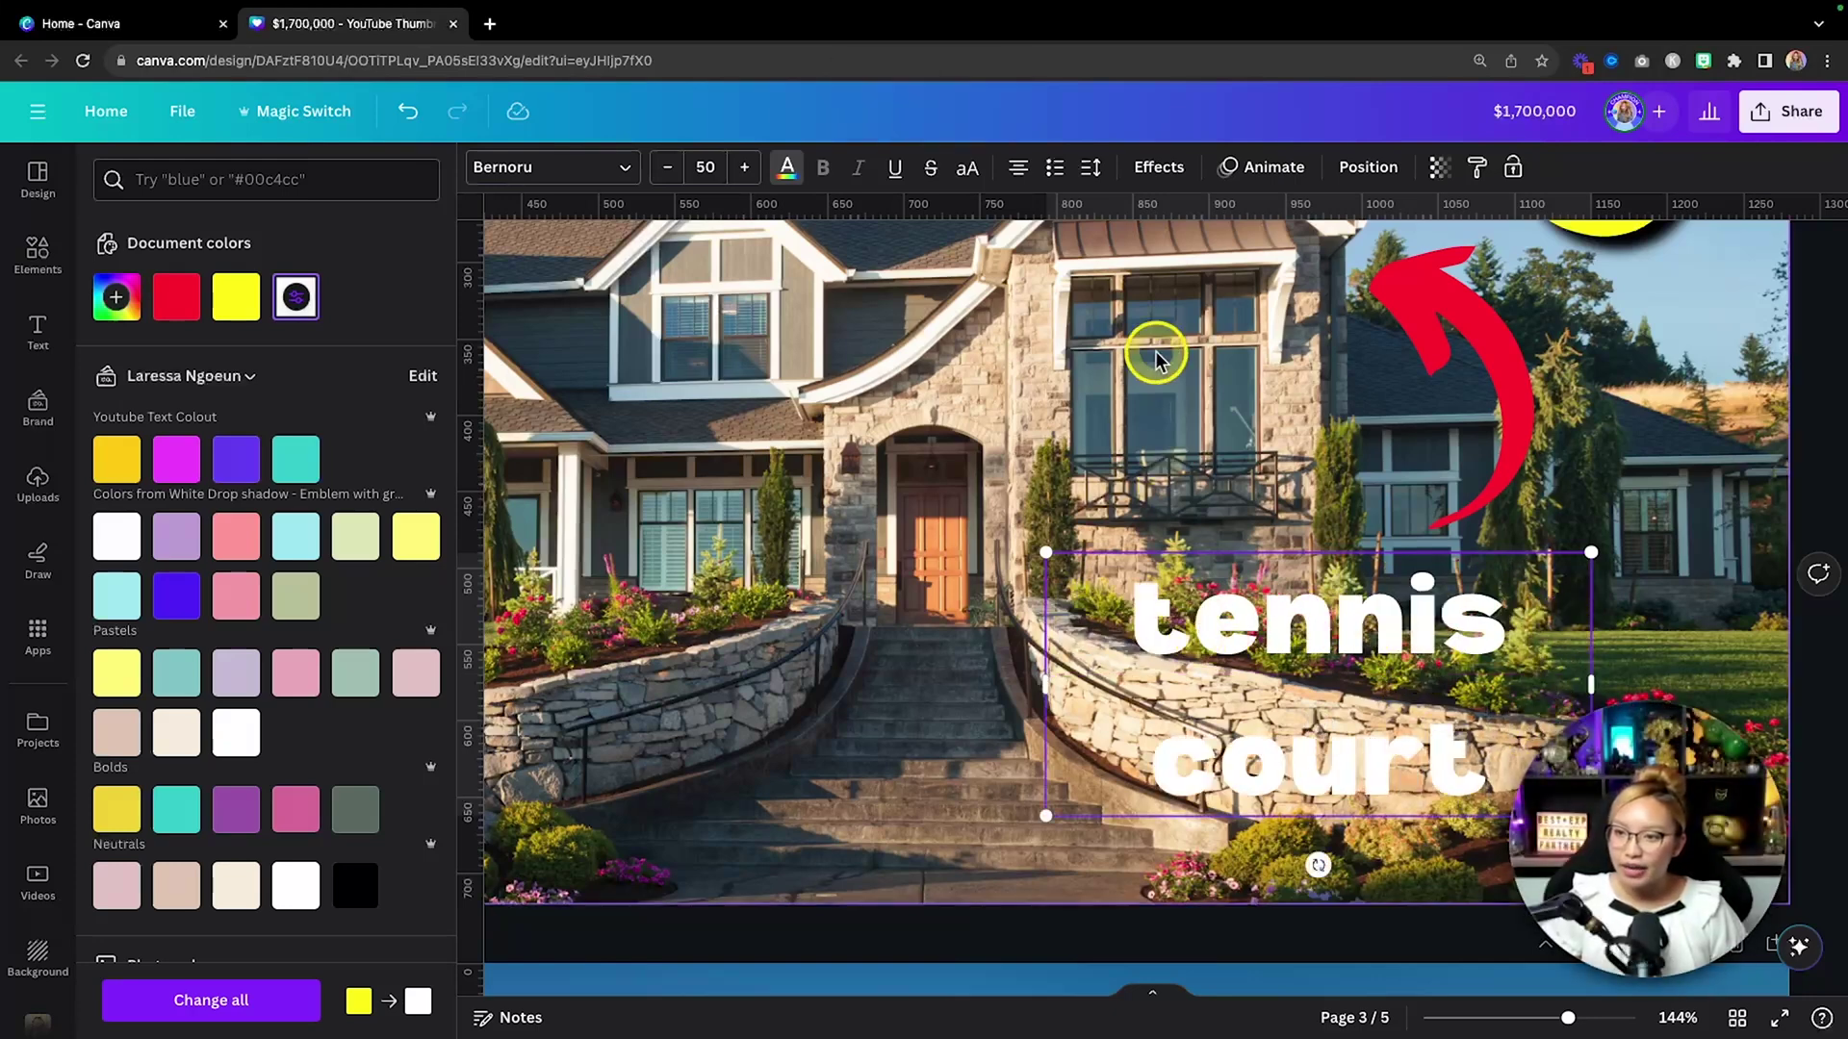
Make the label uppercase TENNIS COURT and tighten its line spacing to 0.91.
click(967, 174)
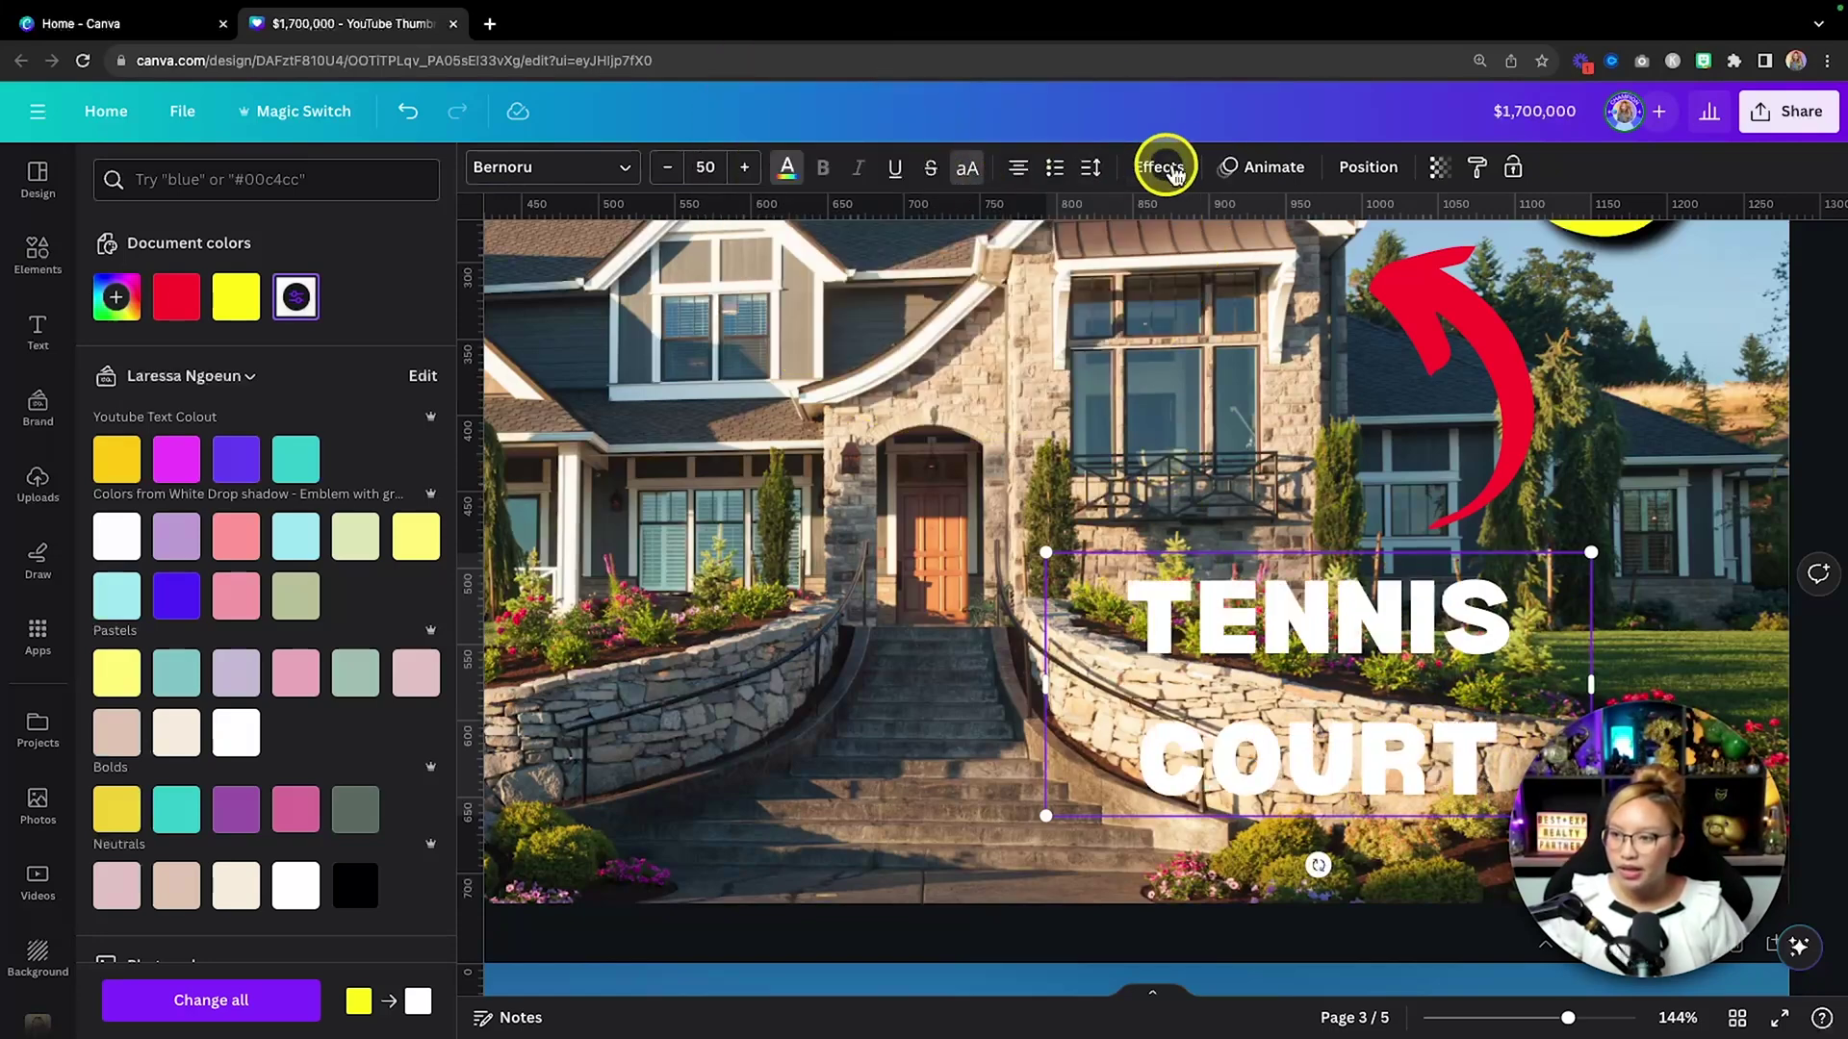
click(1094, 170)
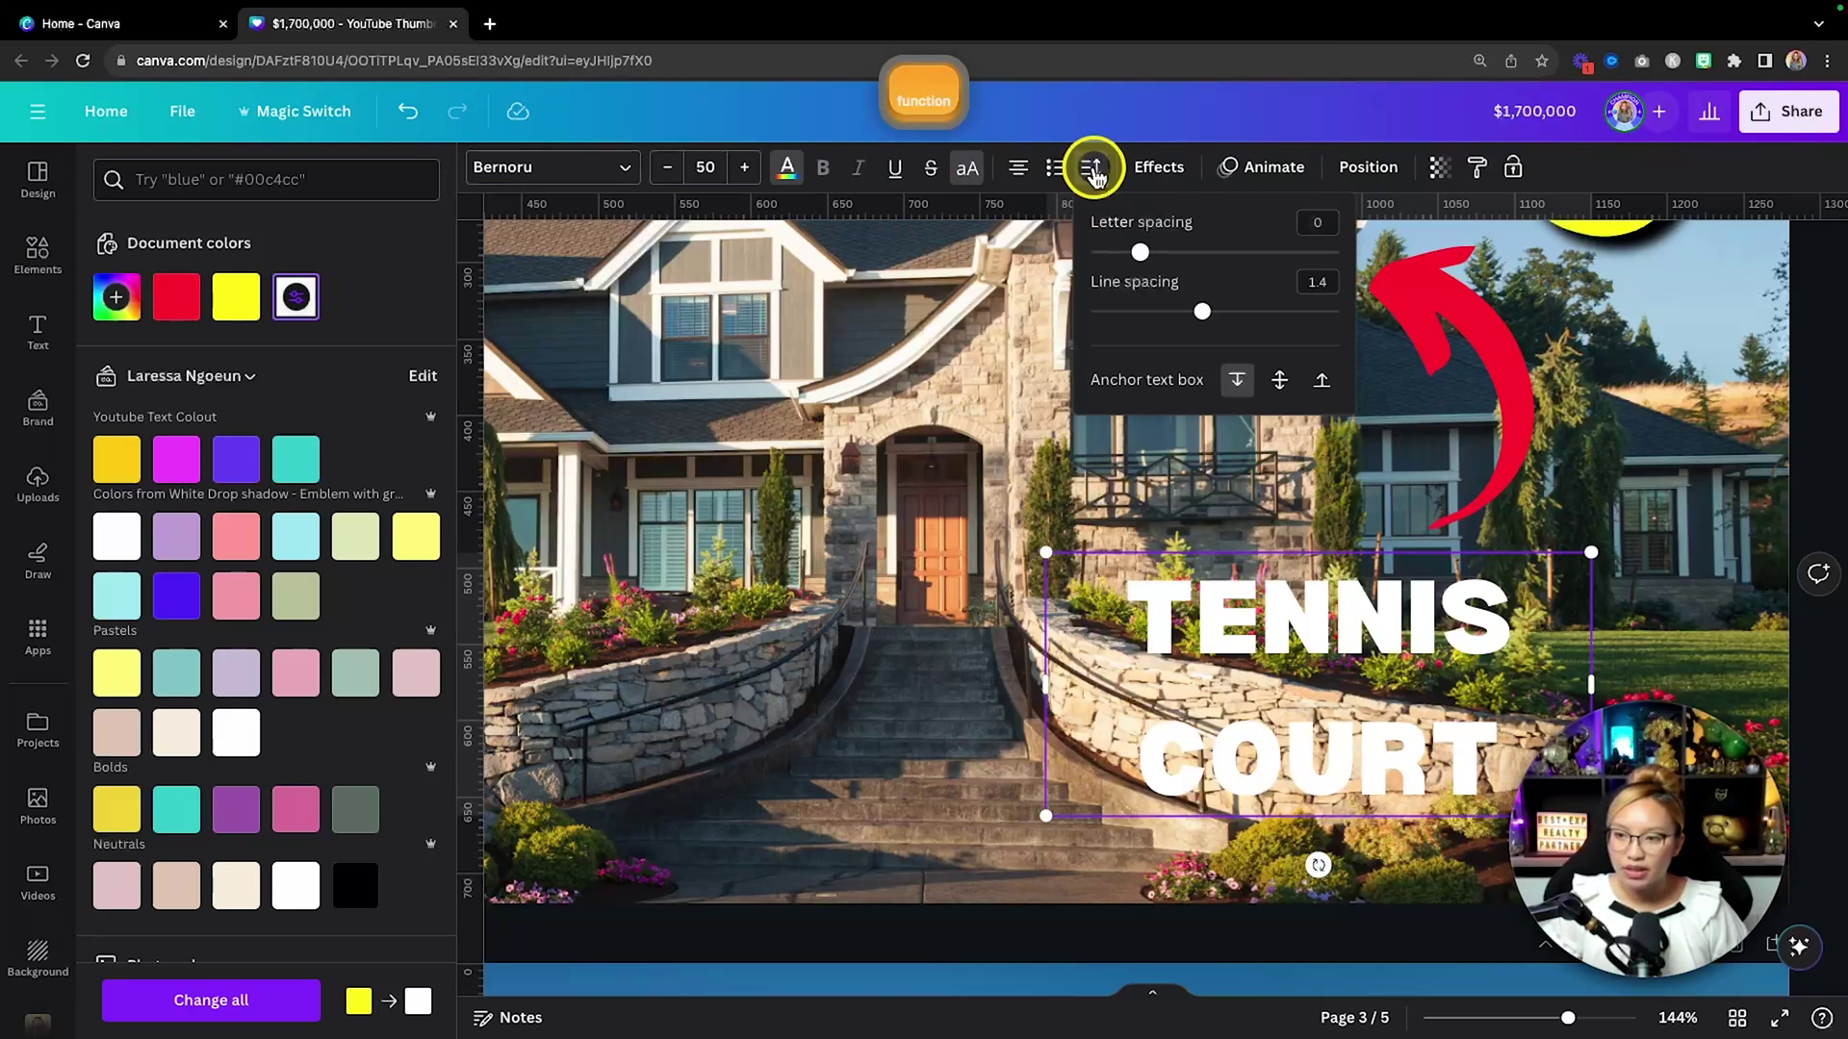
drag(1203, 311, 1142, 311)
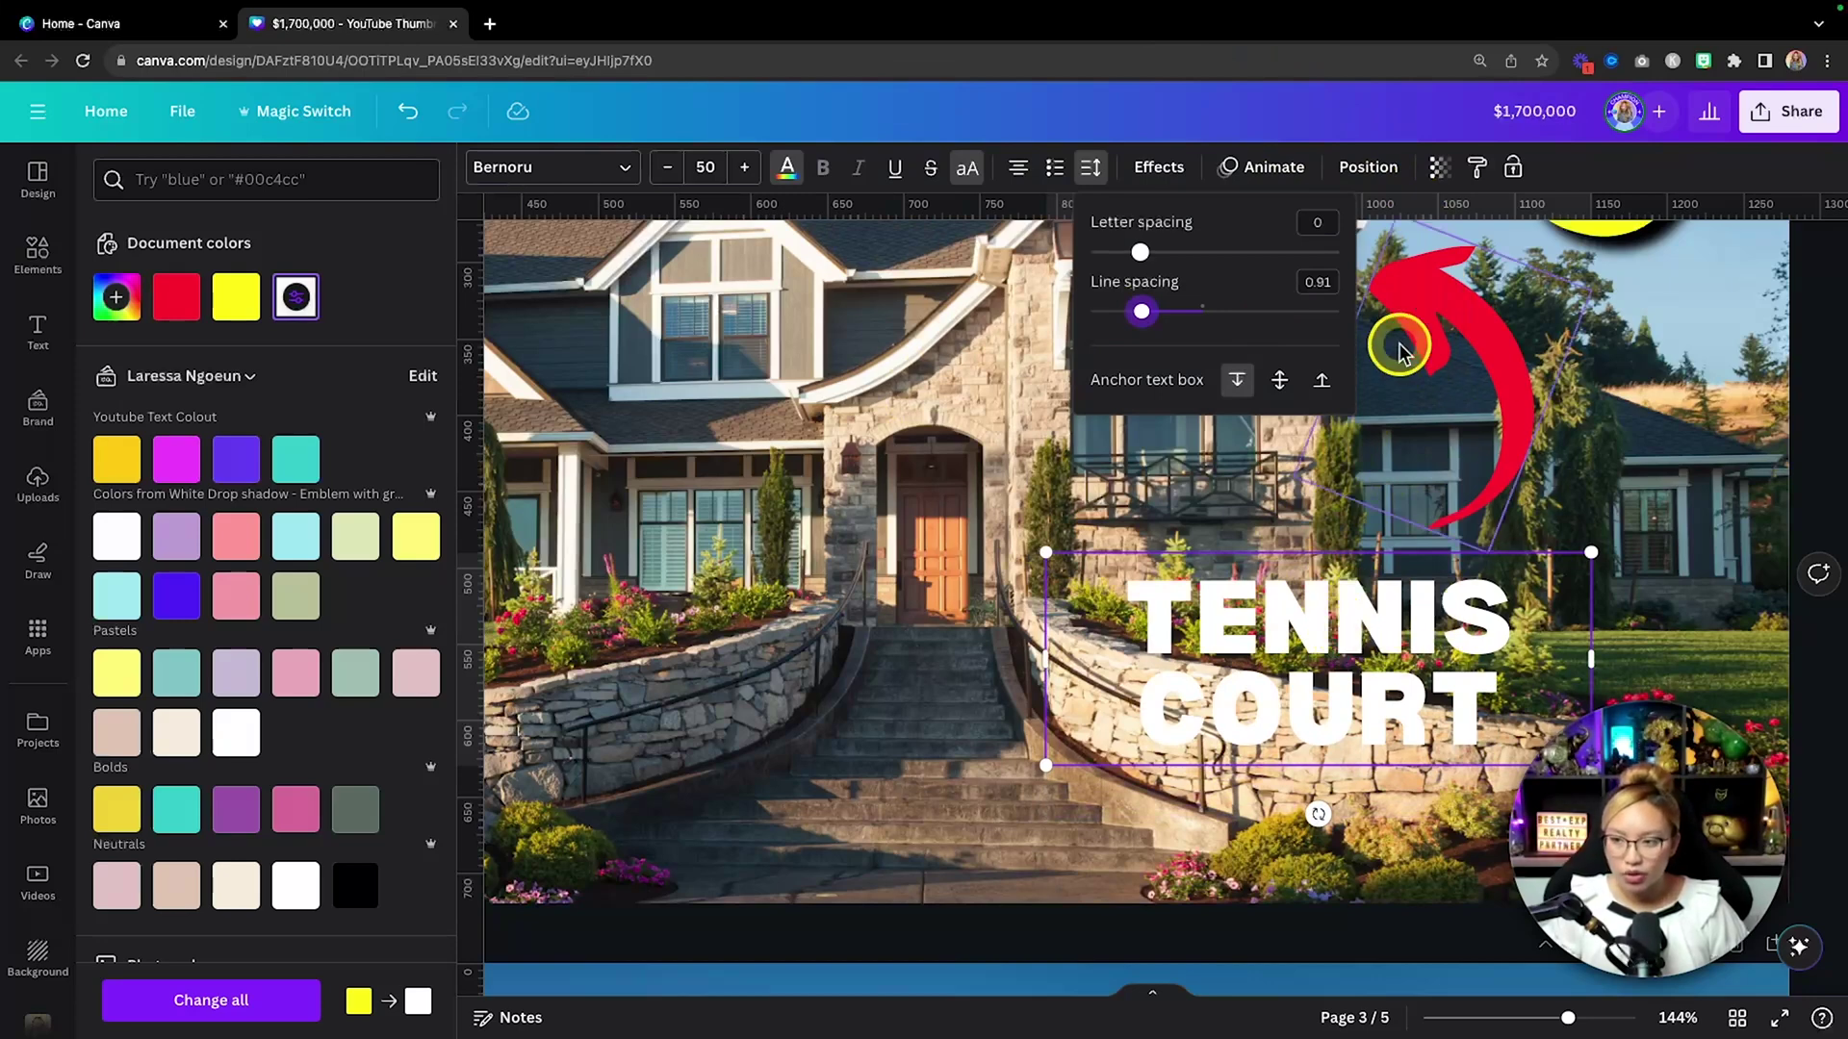
Give TENNIS COURT a pure black (#000000) Outline effect at thickness 200.
click(1158, 167)
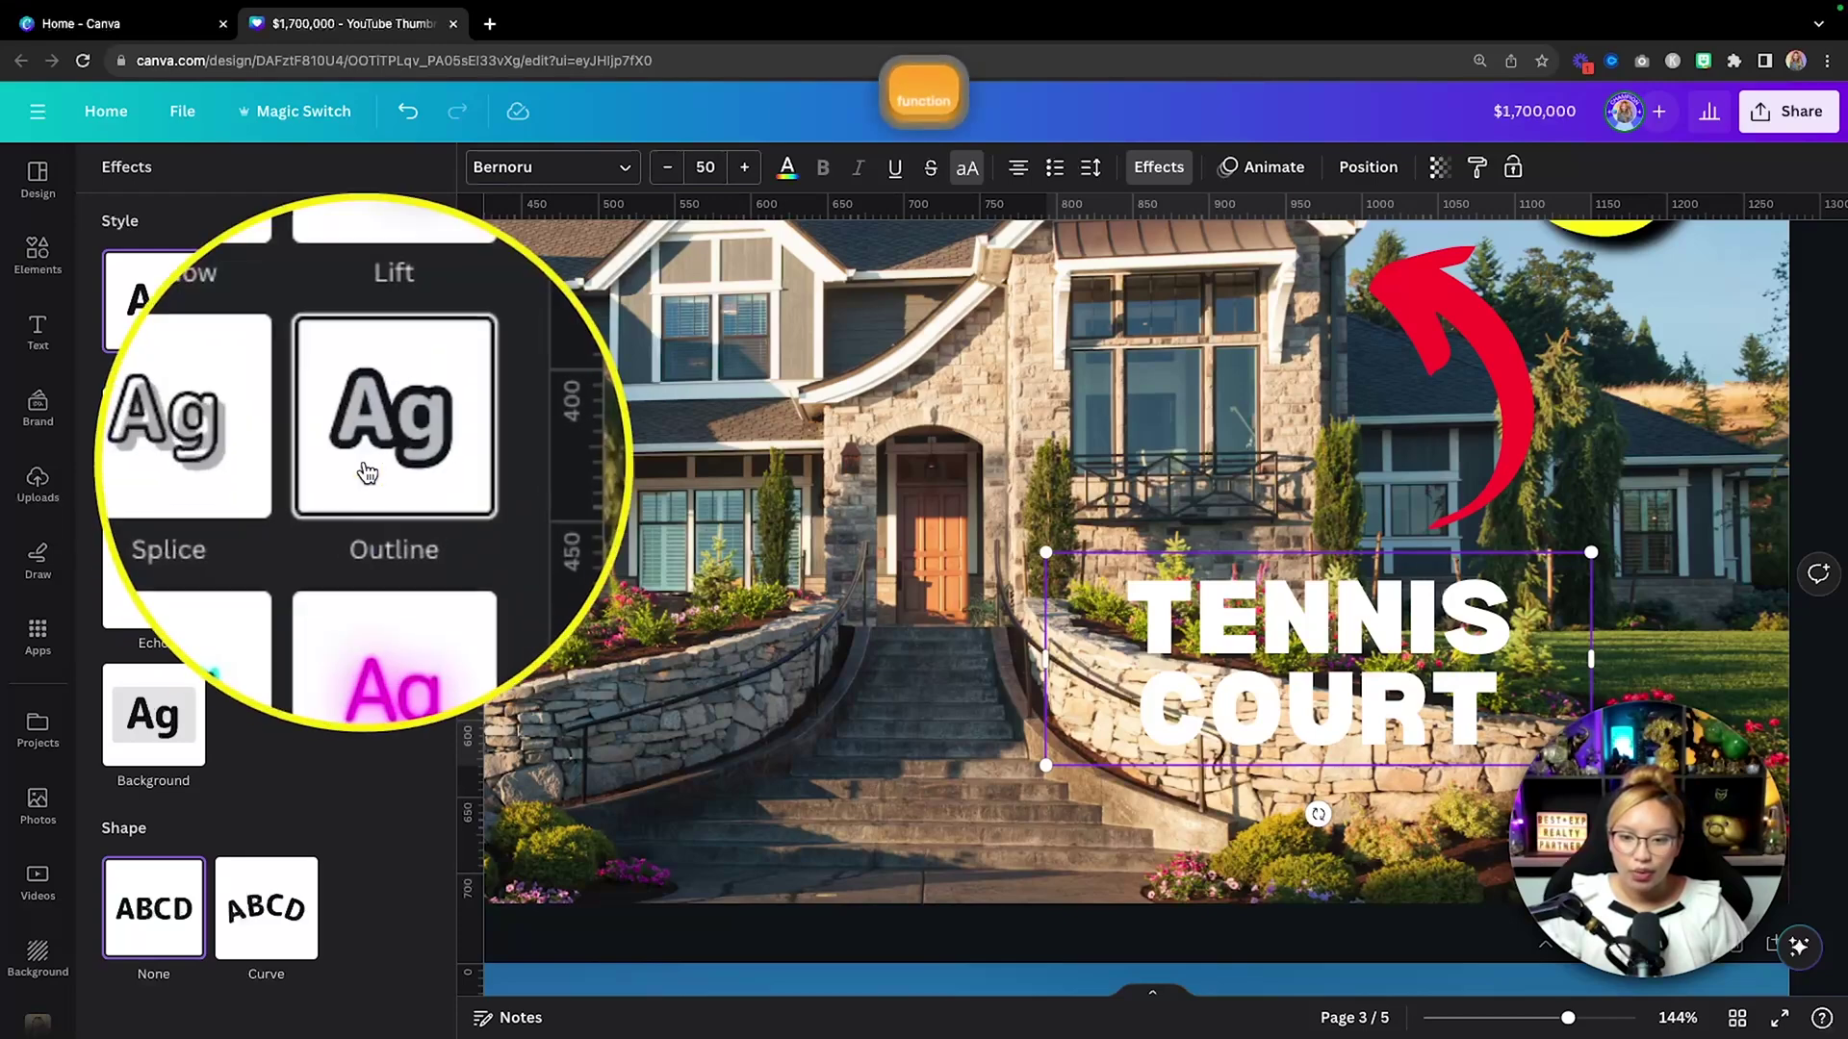
click(386, 461)
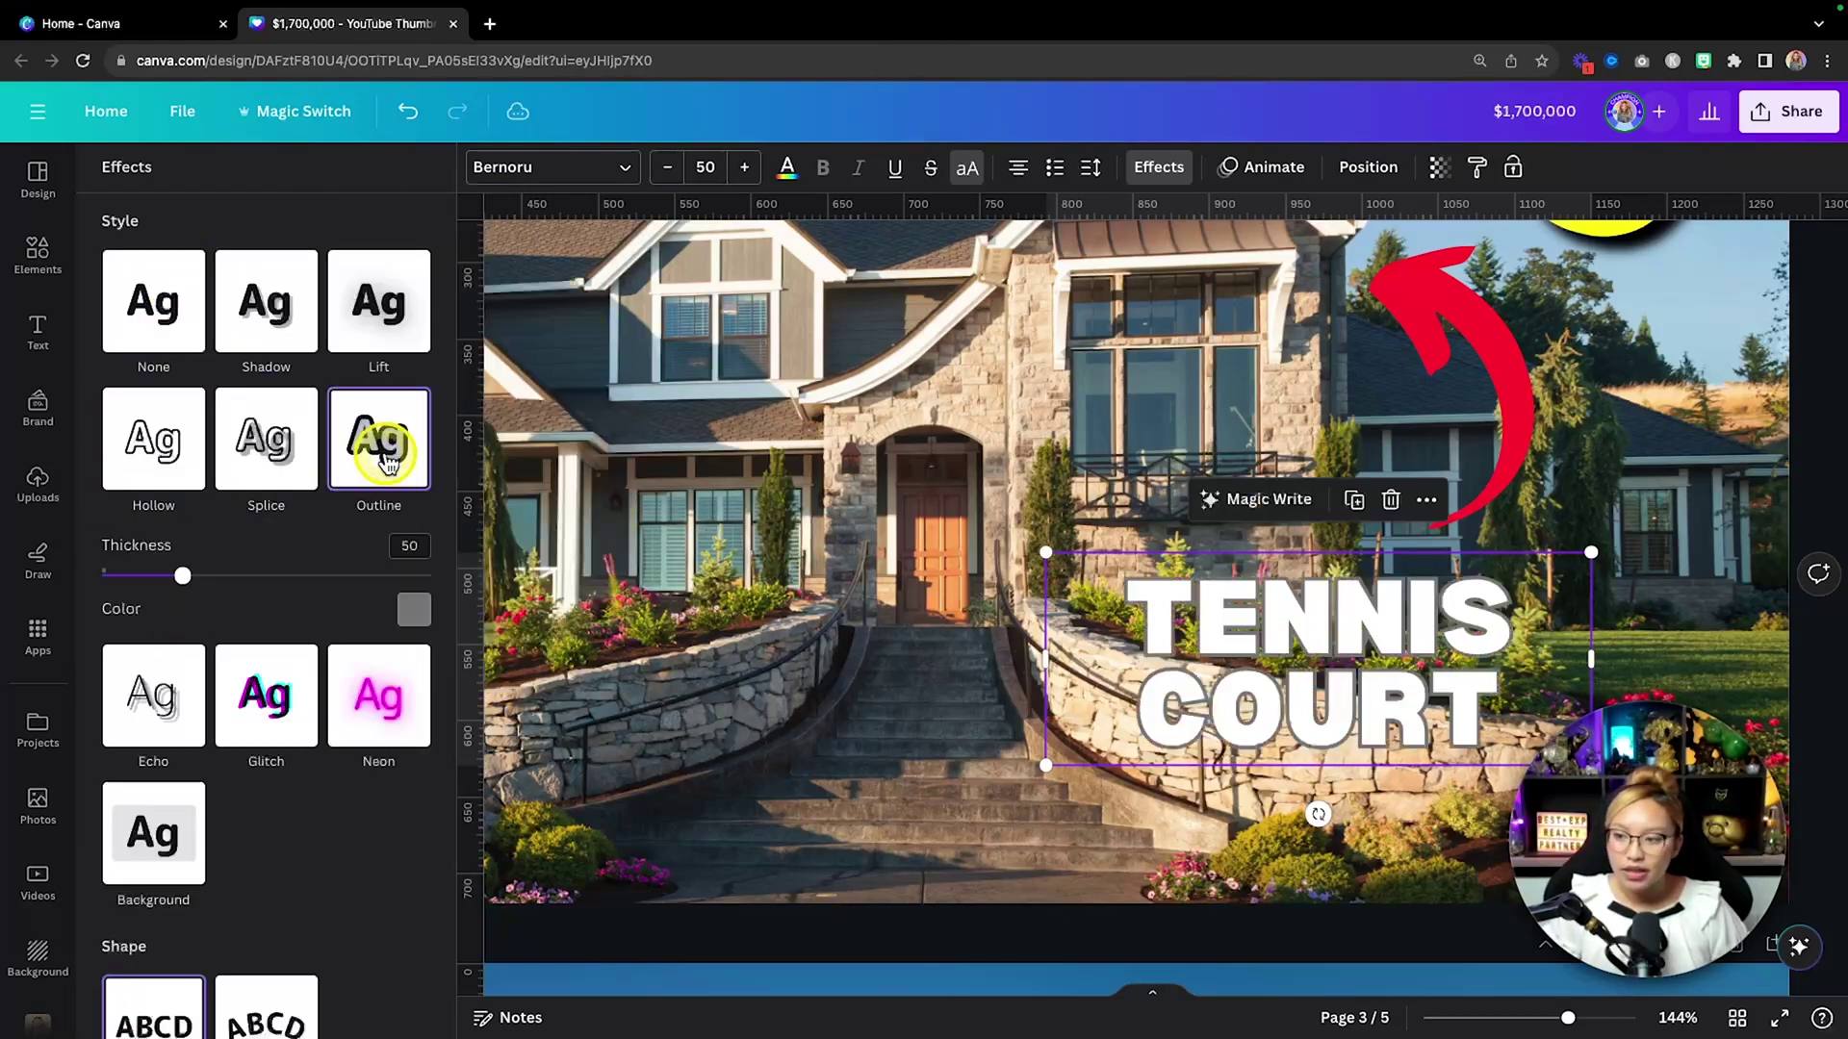
click(414, 609)
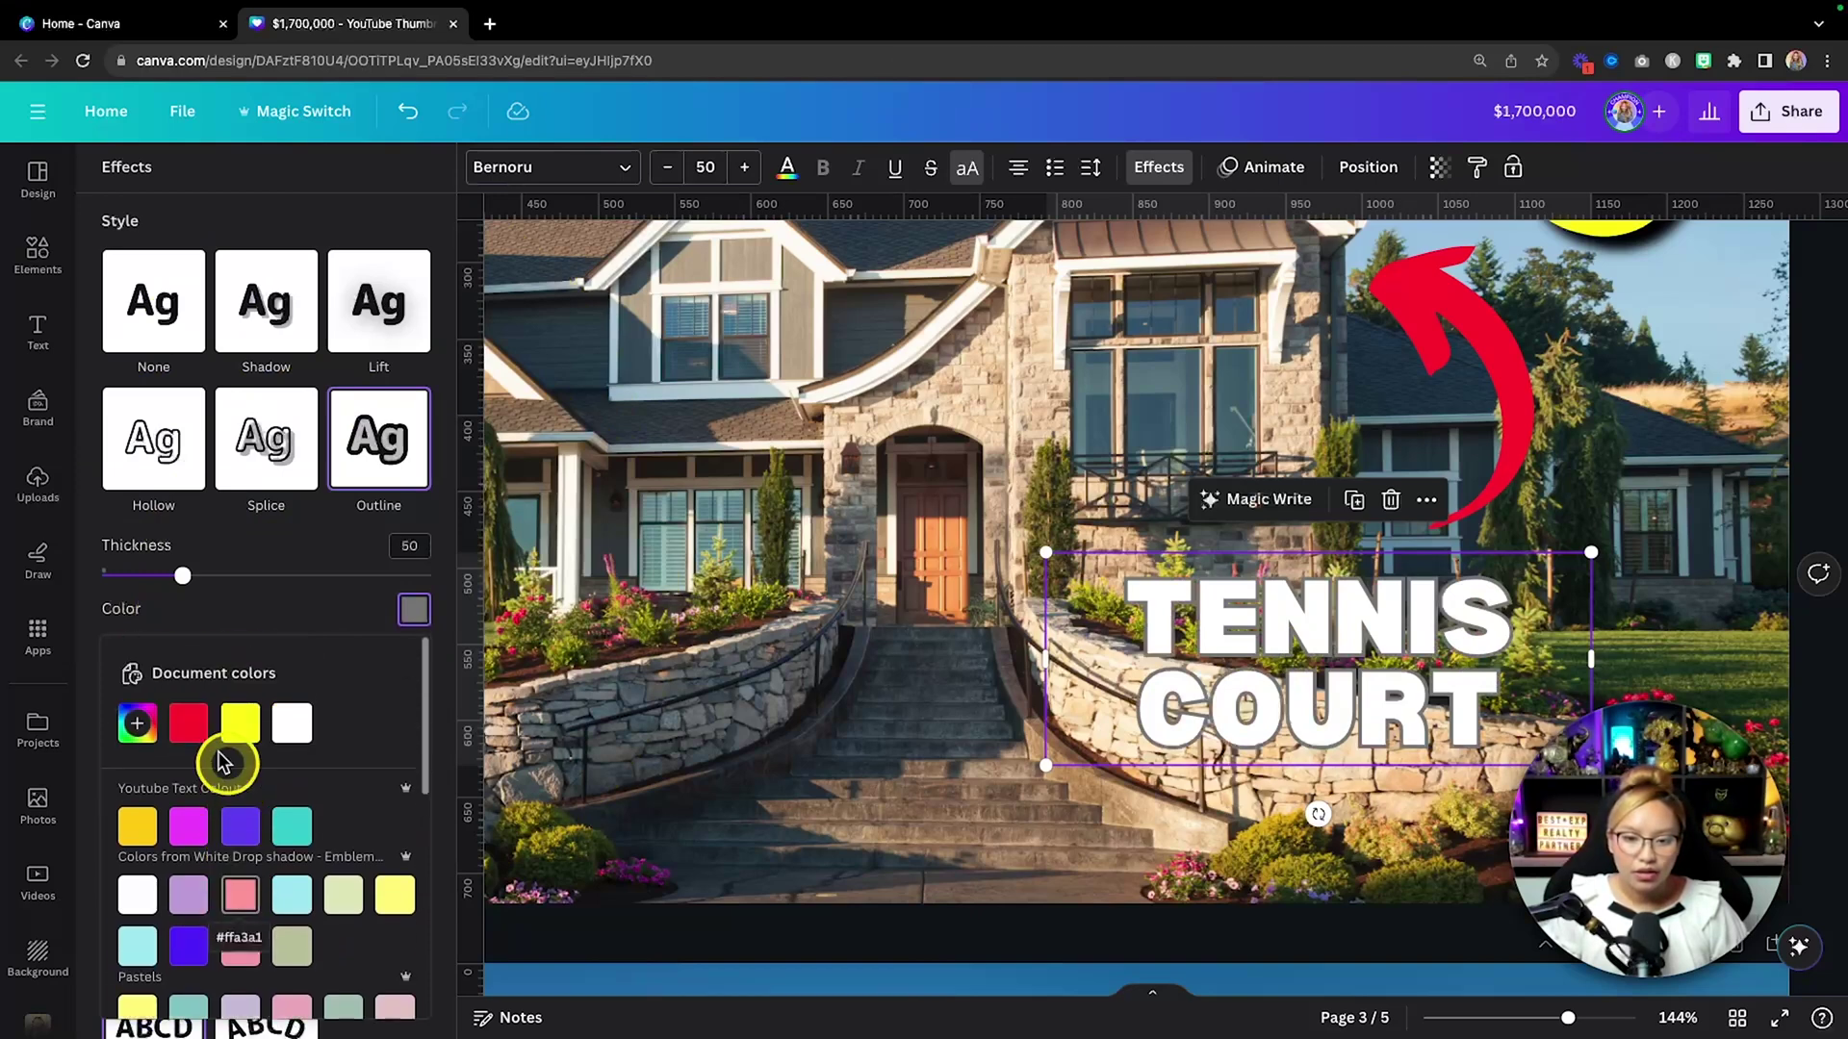
click(138, 724)
click(302, 951)
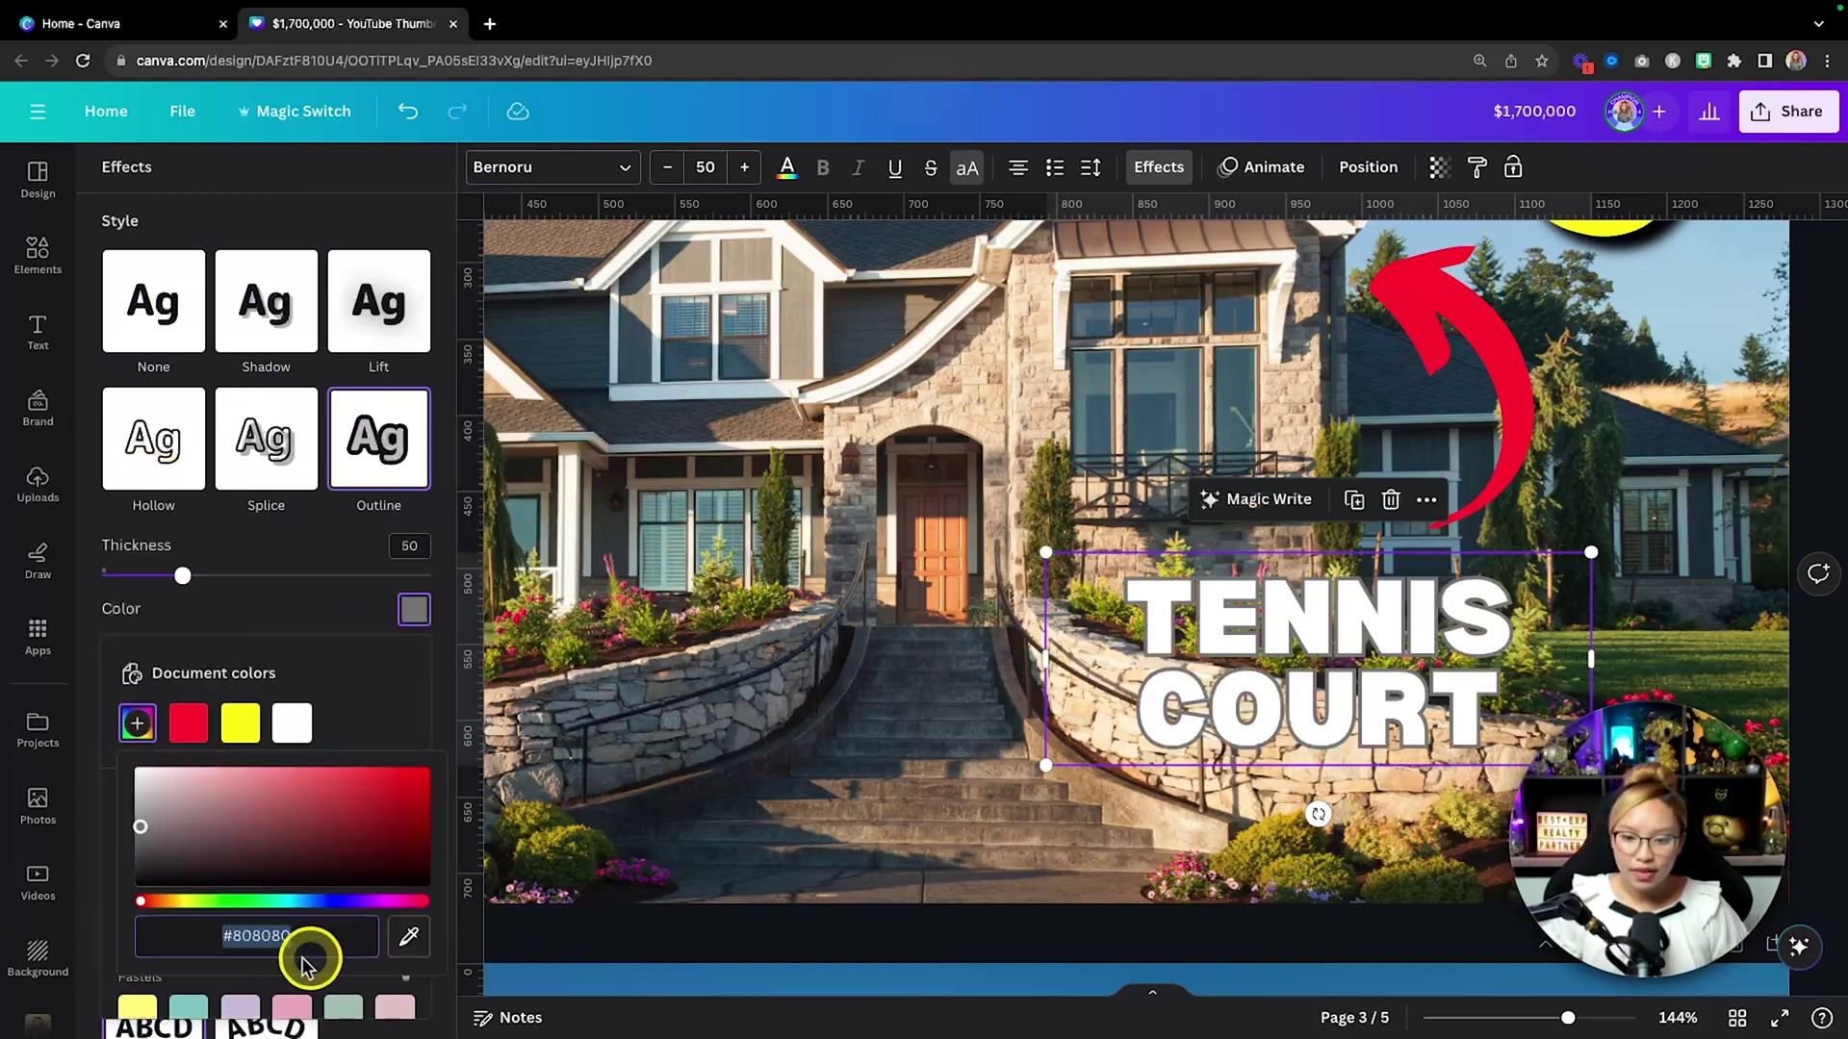
drag(141, 833, 135, 904)
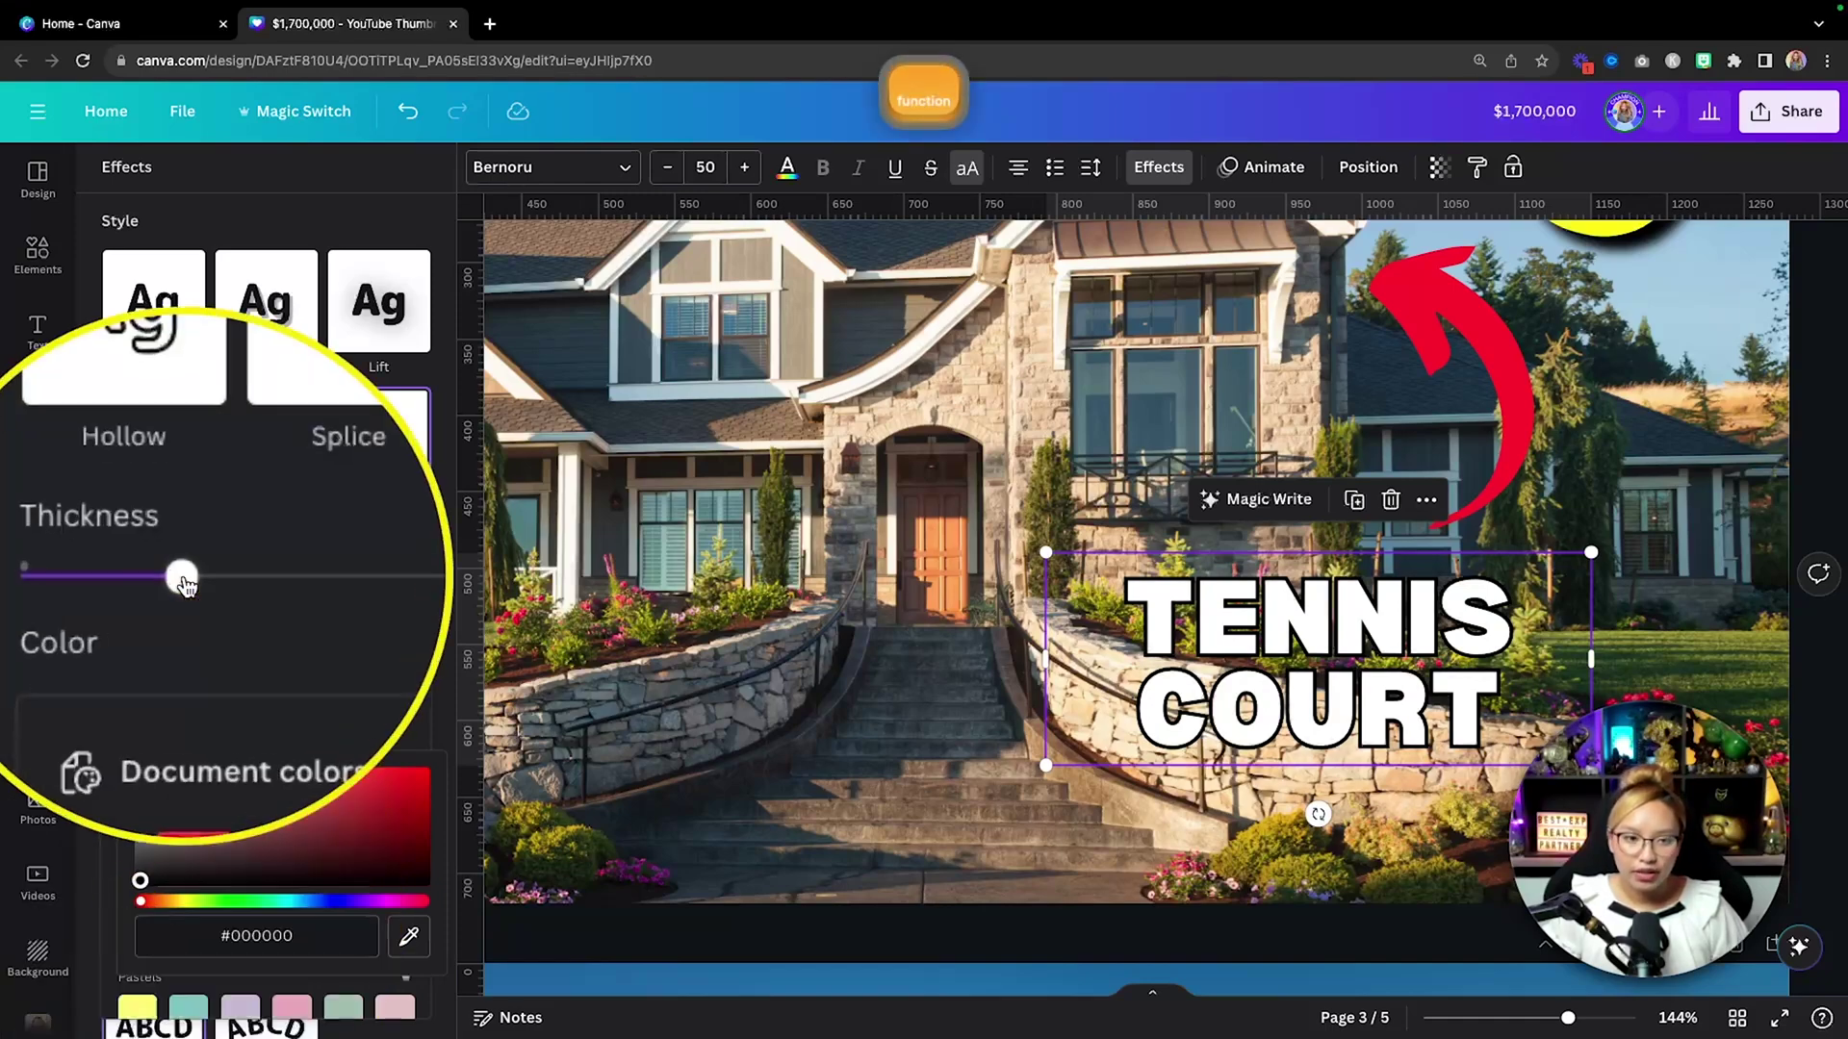
click(190, 578)
drag(234, 576, 513, 567)
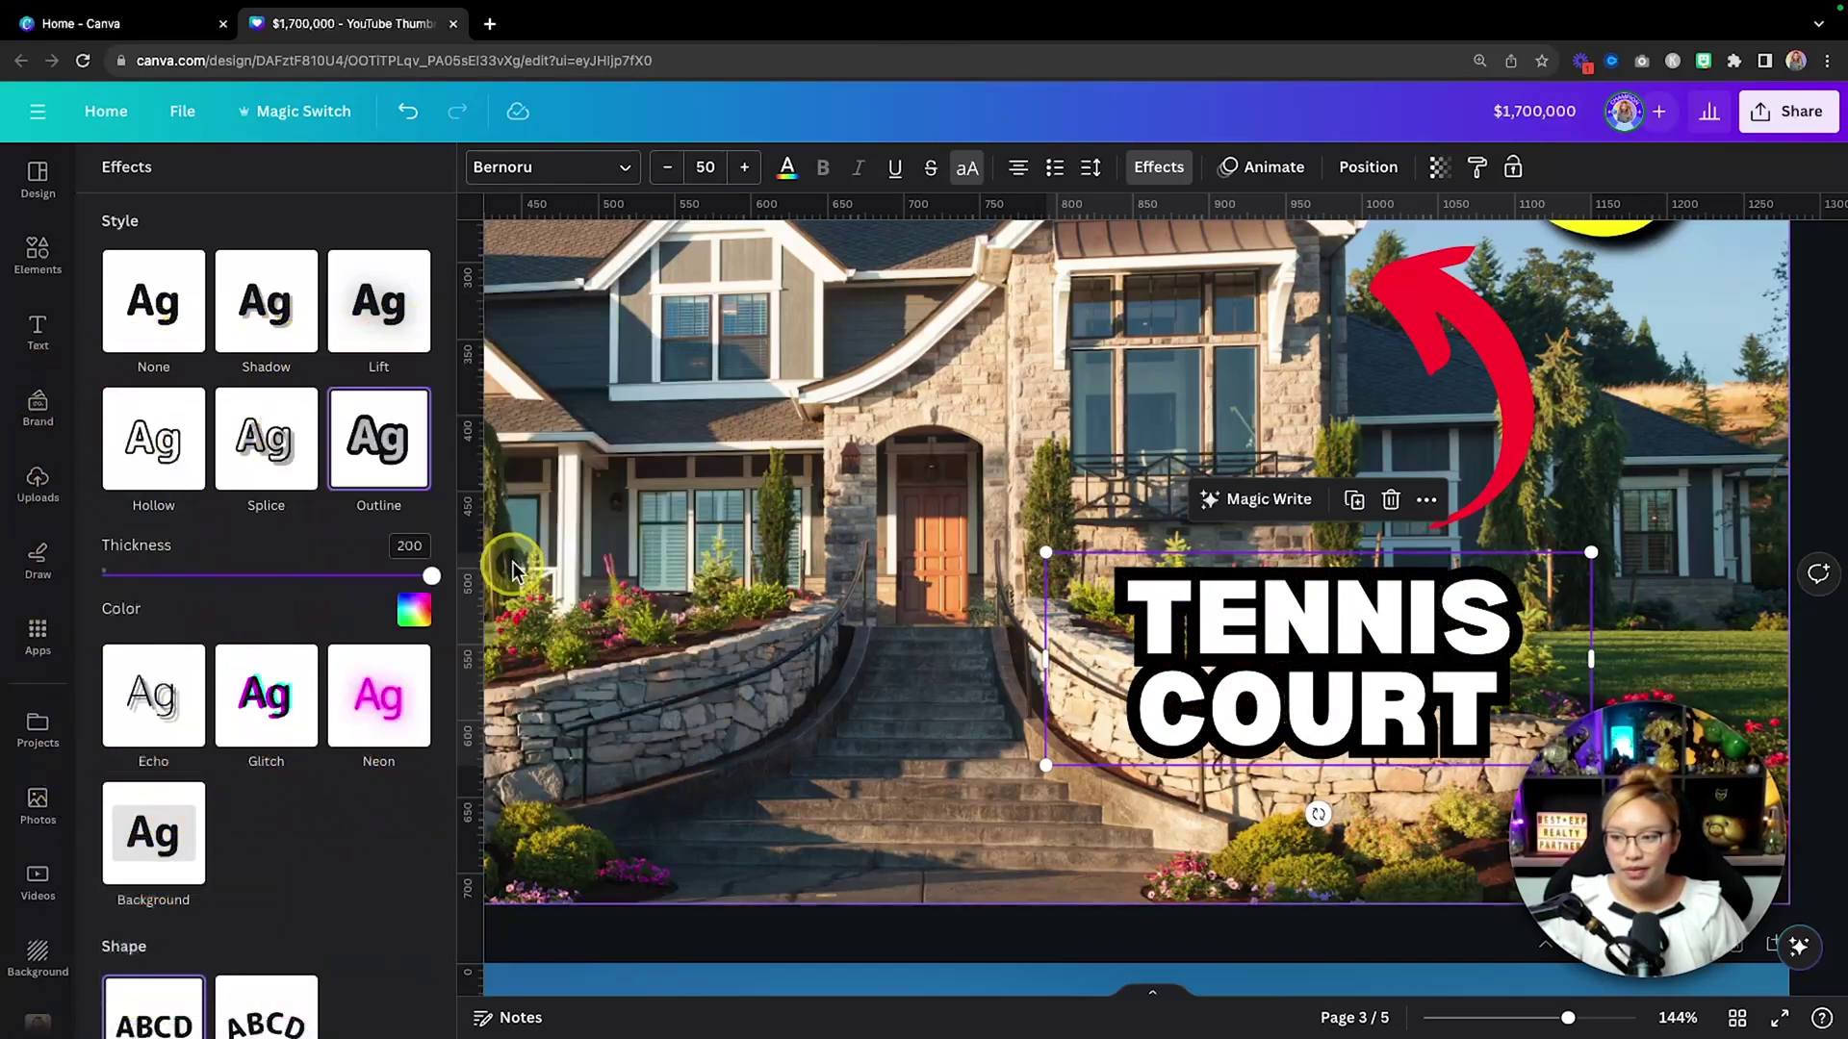
scroll(1092, 547, down, 10)
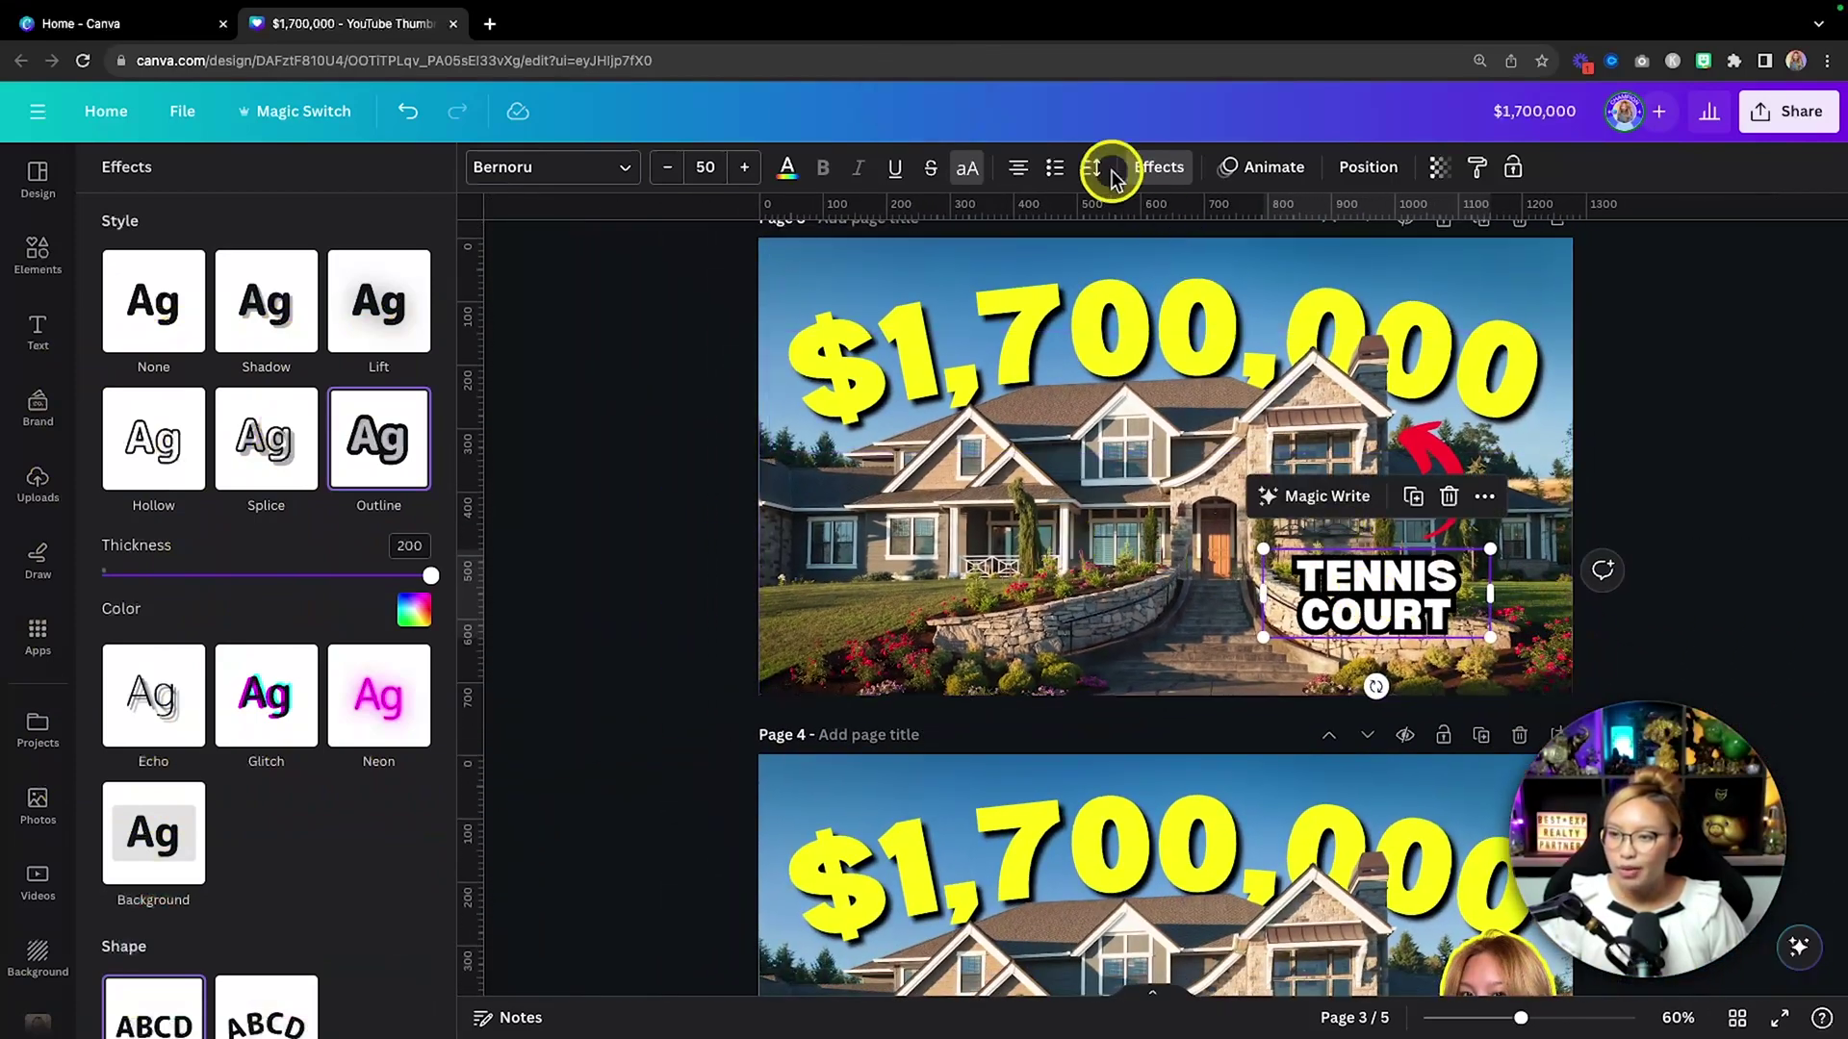
Nudge the TENNIS COURT label slightly up and right, then deselect it.
click(1095, 168)
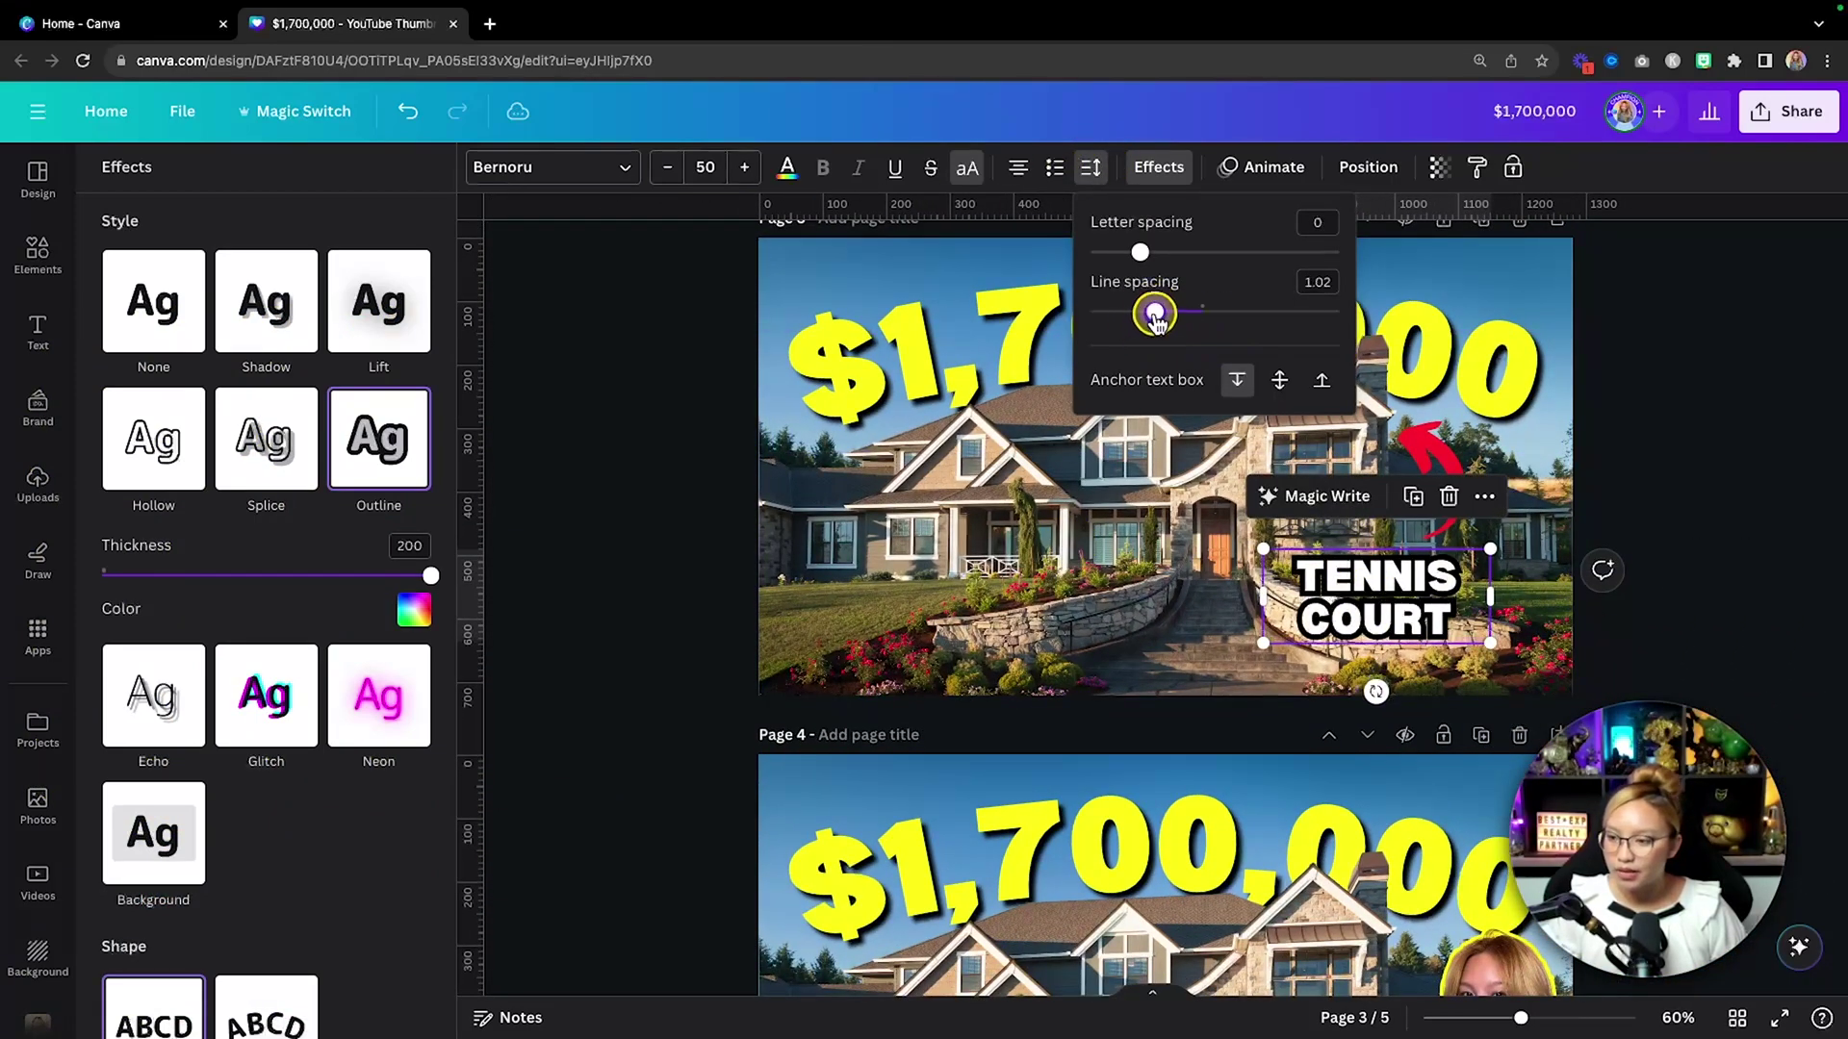
drag(1394, 597, 1404, 578)
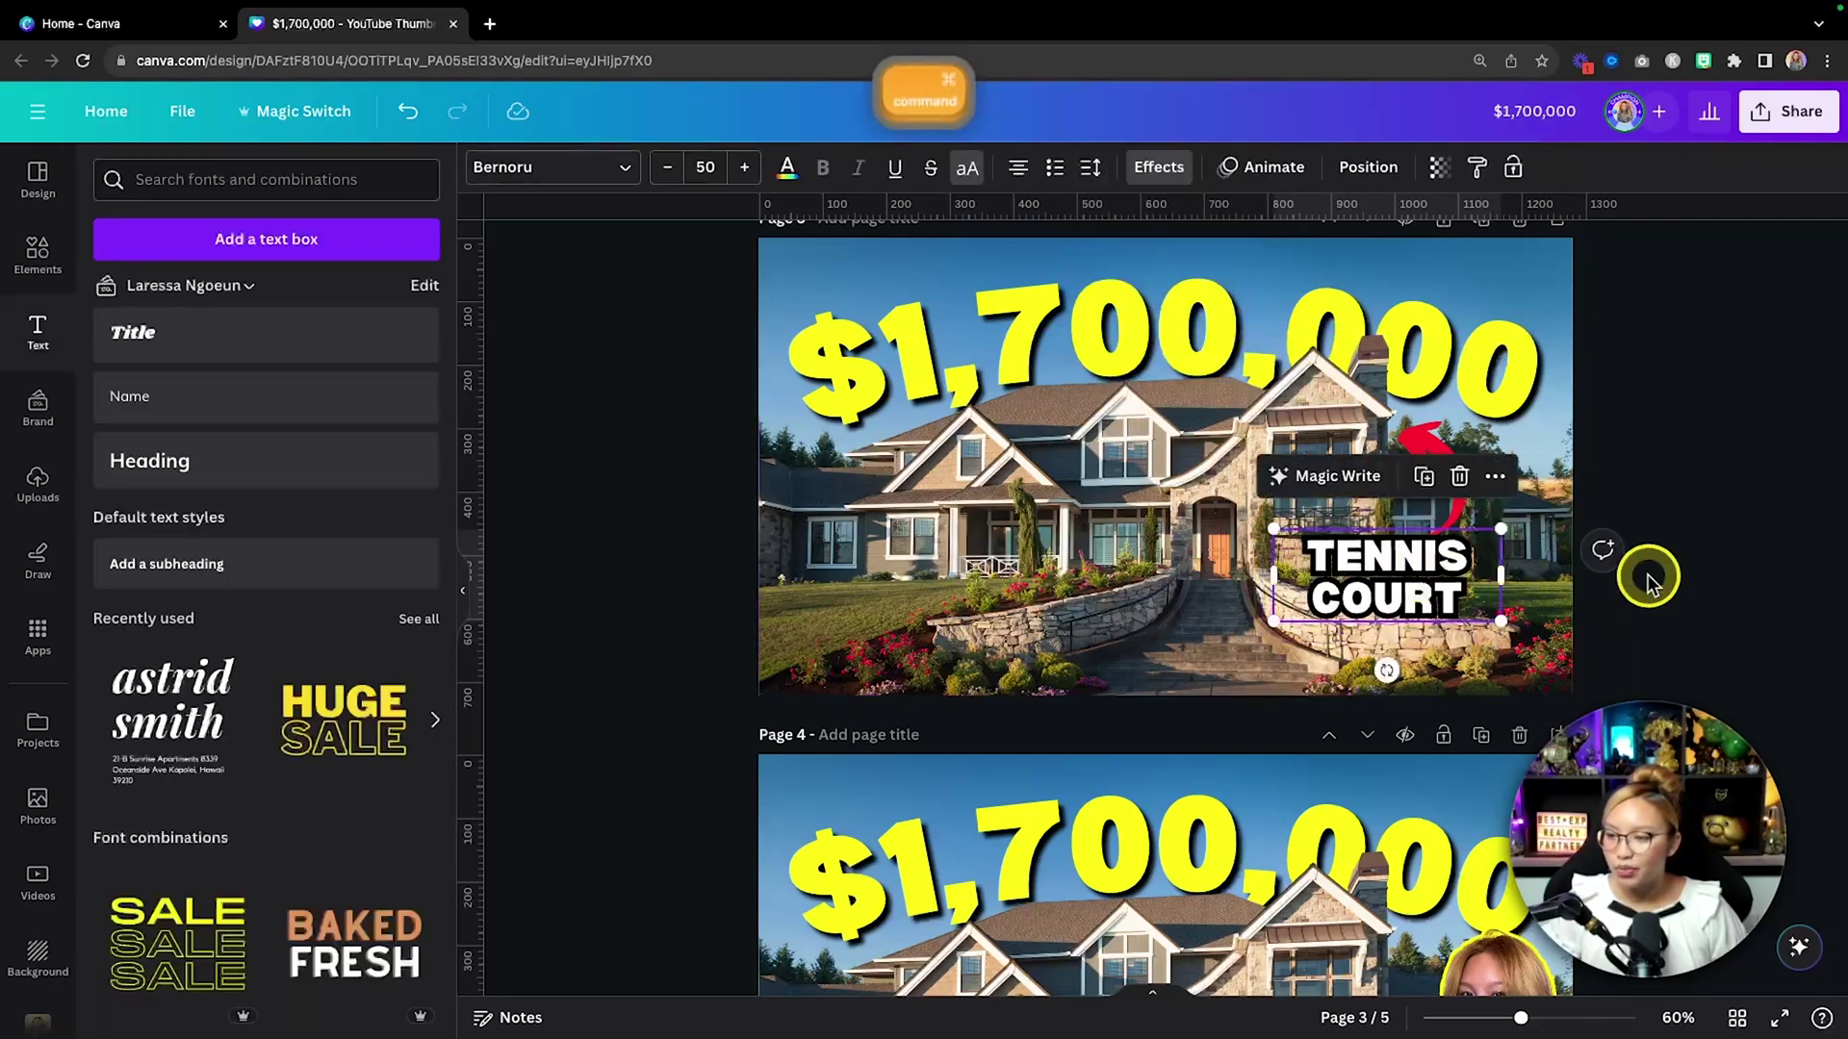
scroll(1646, 575, down, 6)
click(1582, 544)
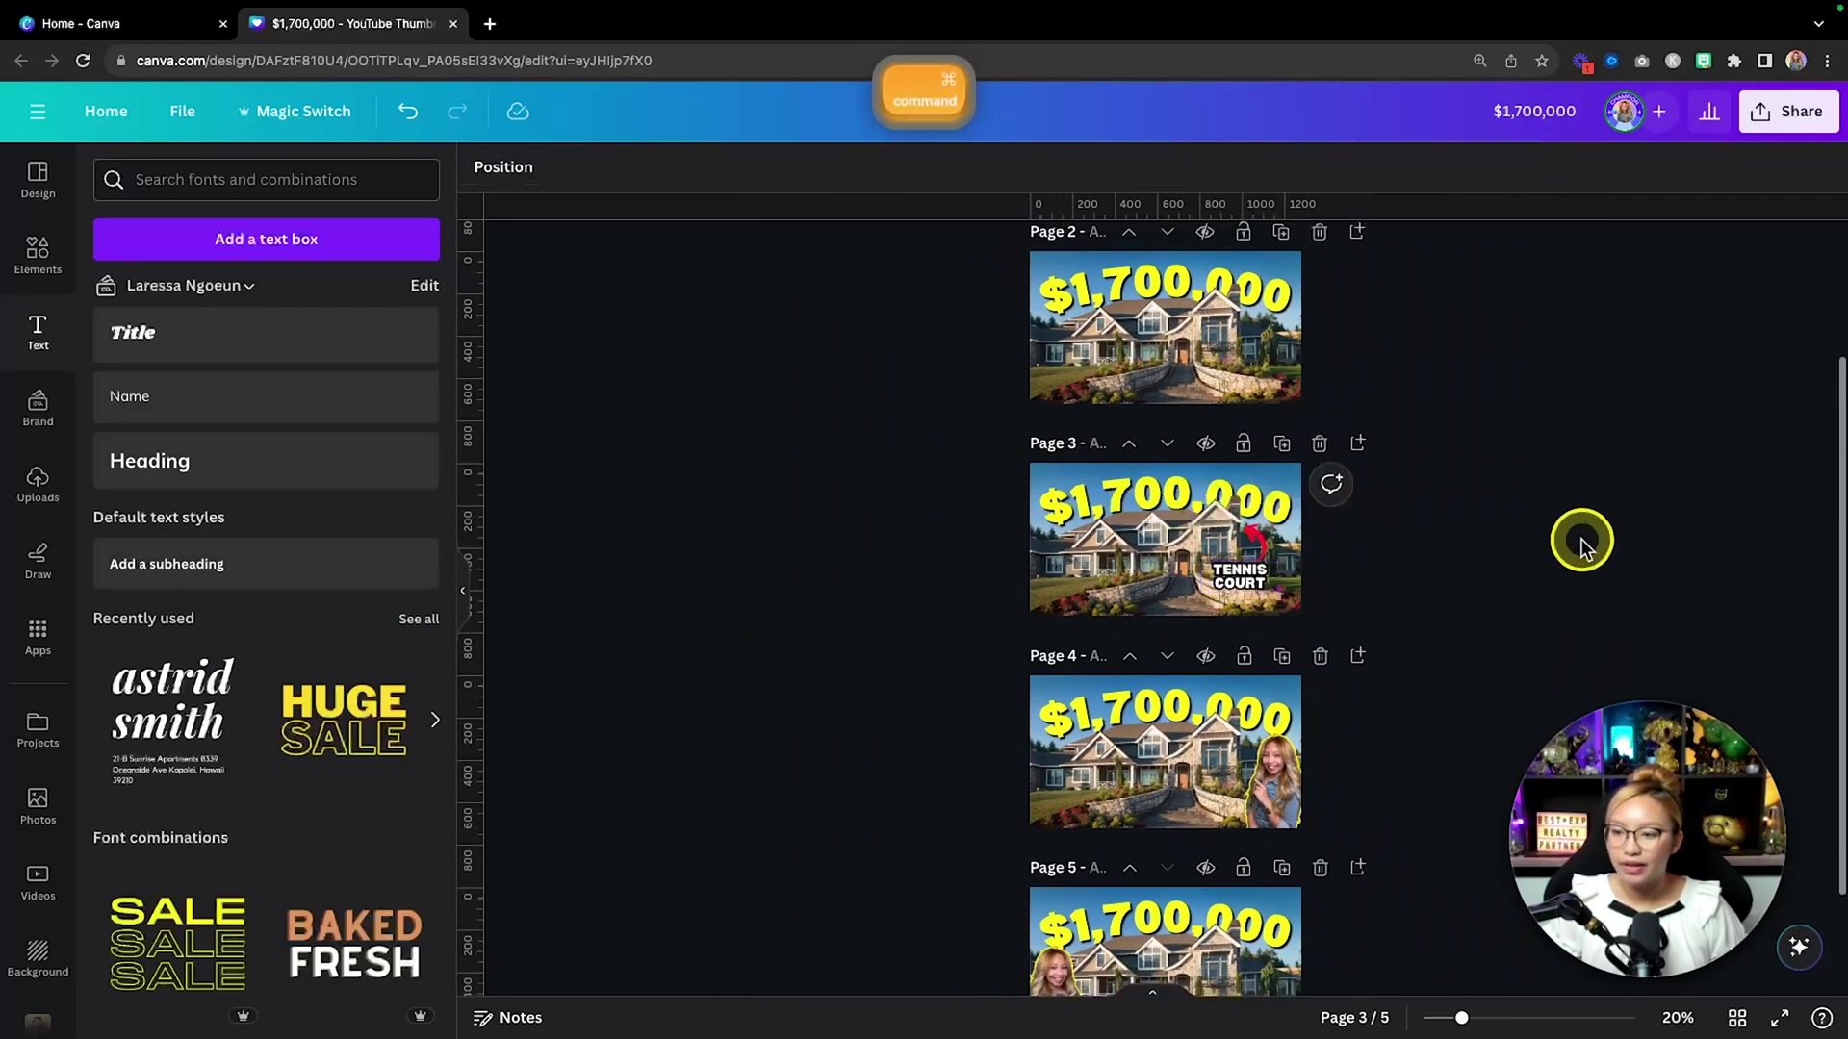
Scroll through the design to review the labelled page 3 alongside the other pages.
scroll(1515, 529, up, 5)
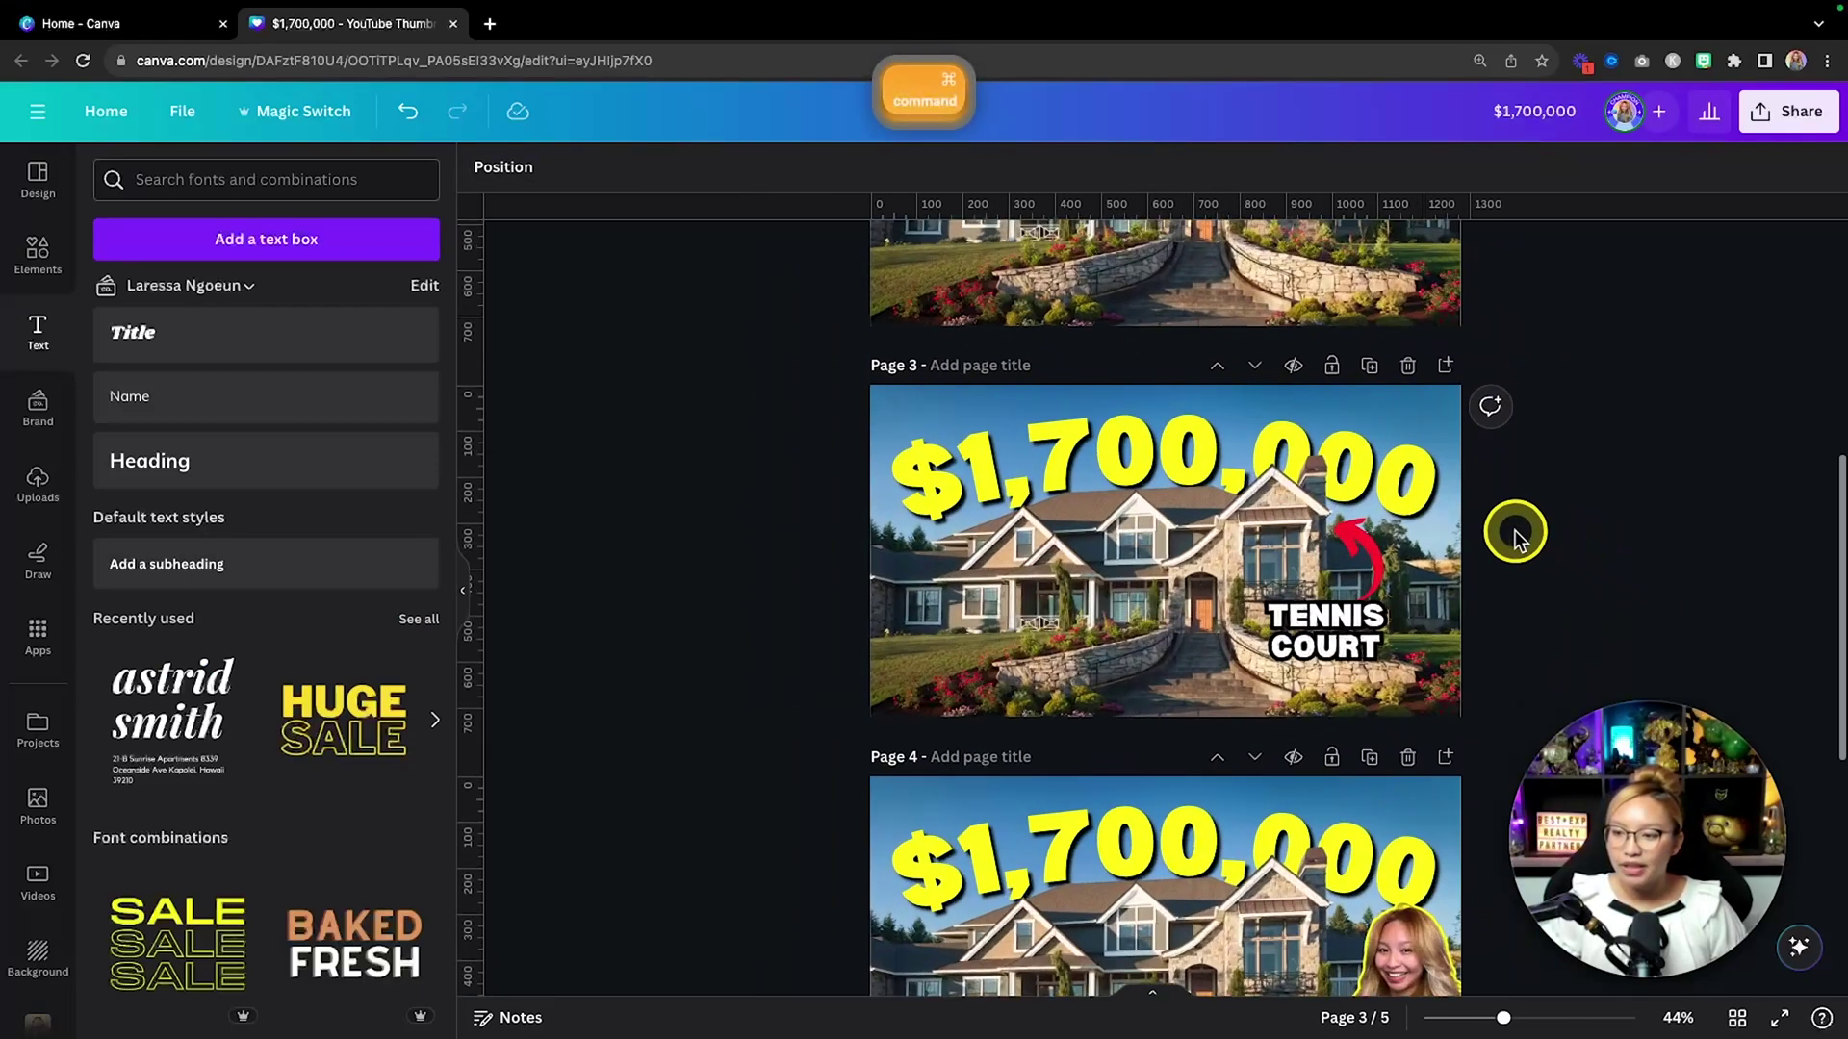
scroll(1641, 582, up, 4)
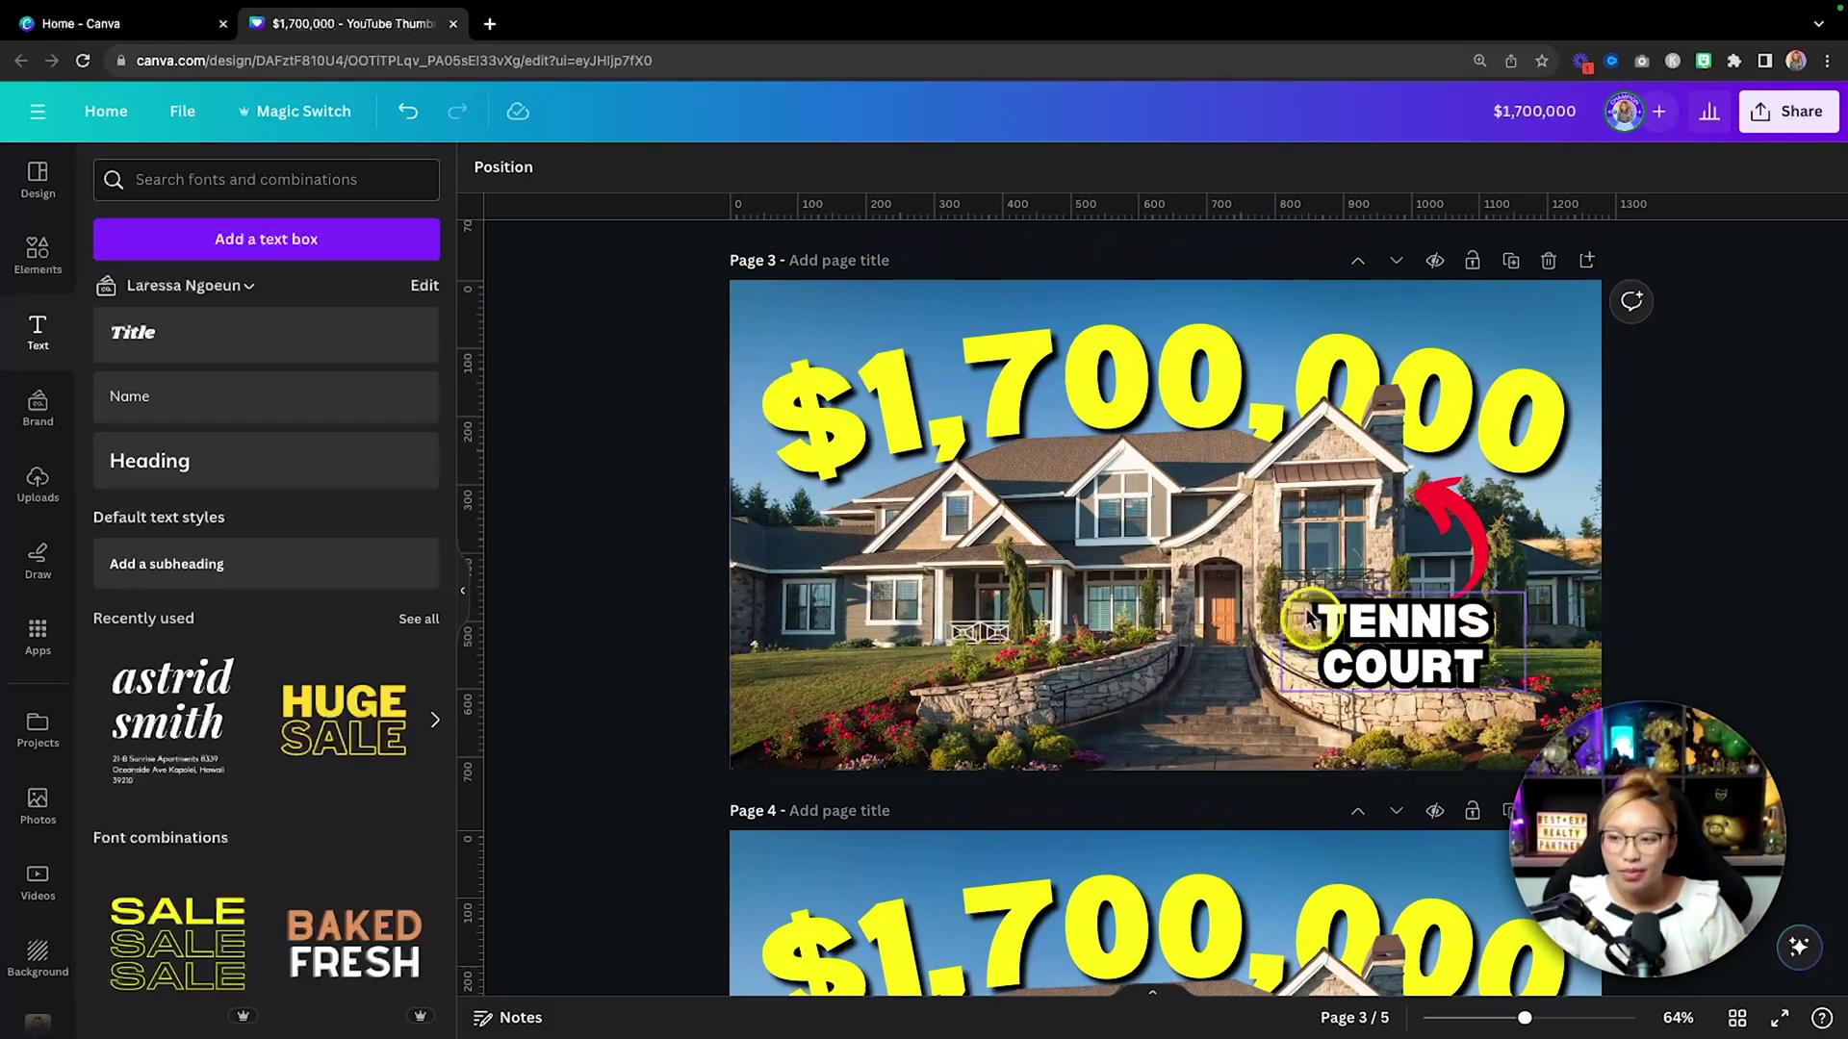
scroll(1407, 495, down, 5)
scroll(1407, 496, up, 10)
scroll(1407, 495, up, 3)
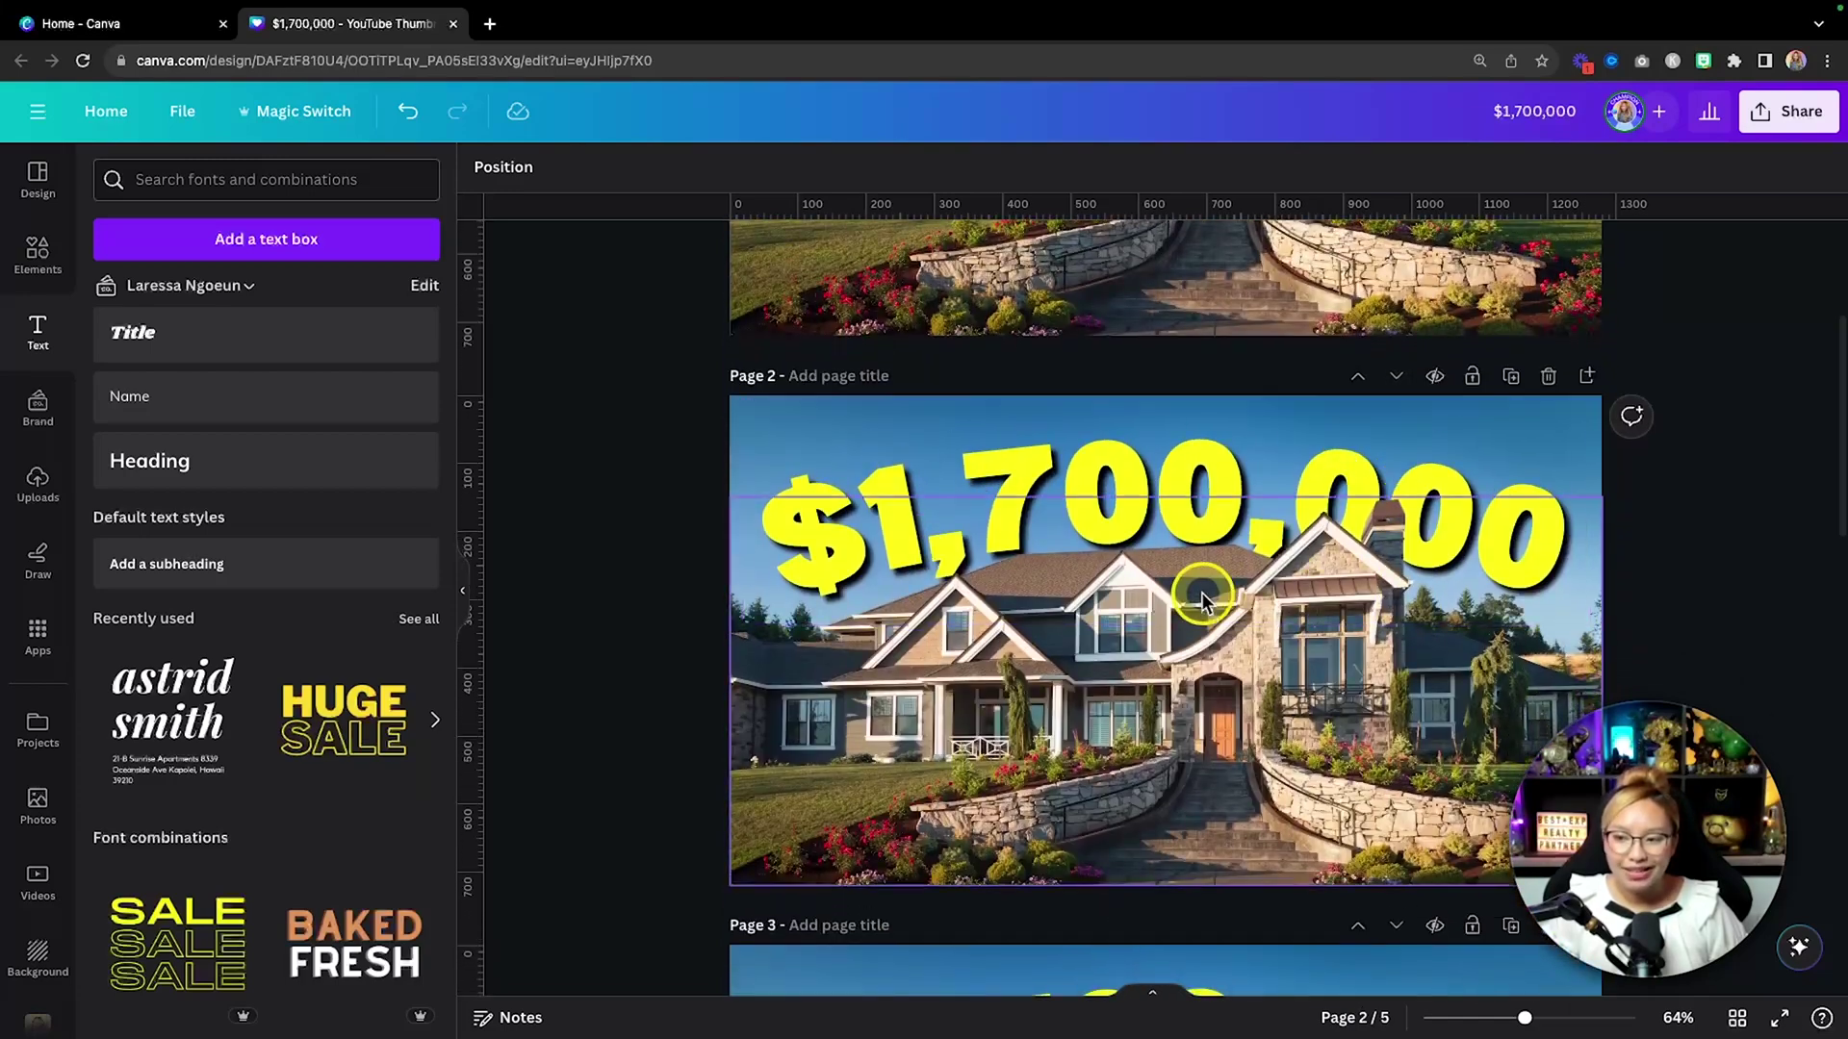
scroll(1203, 593, down, 6)
scroll(1341, 641, down, 4)
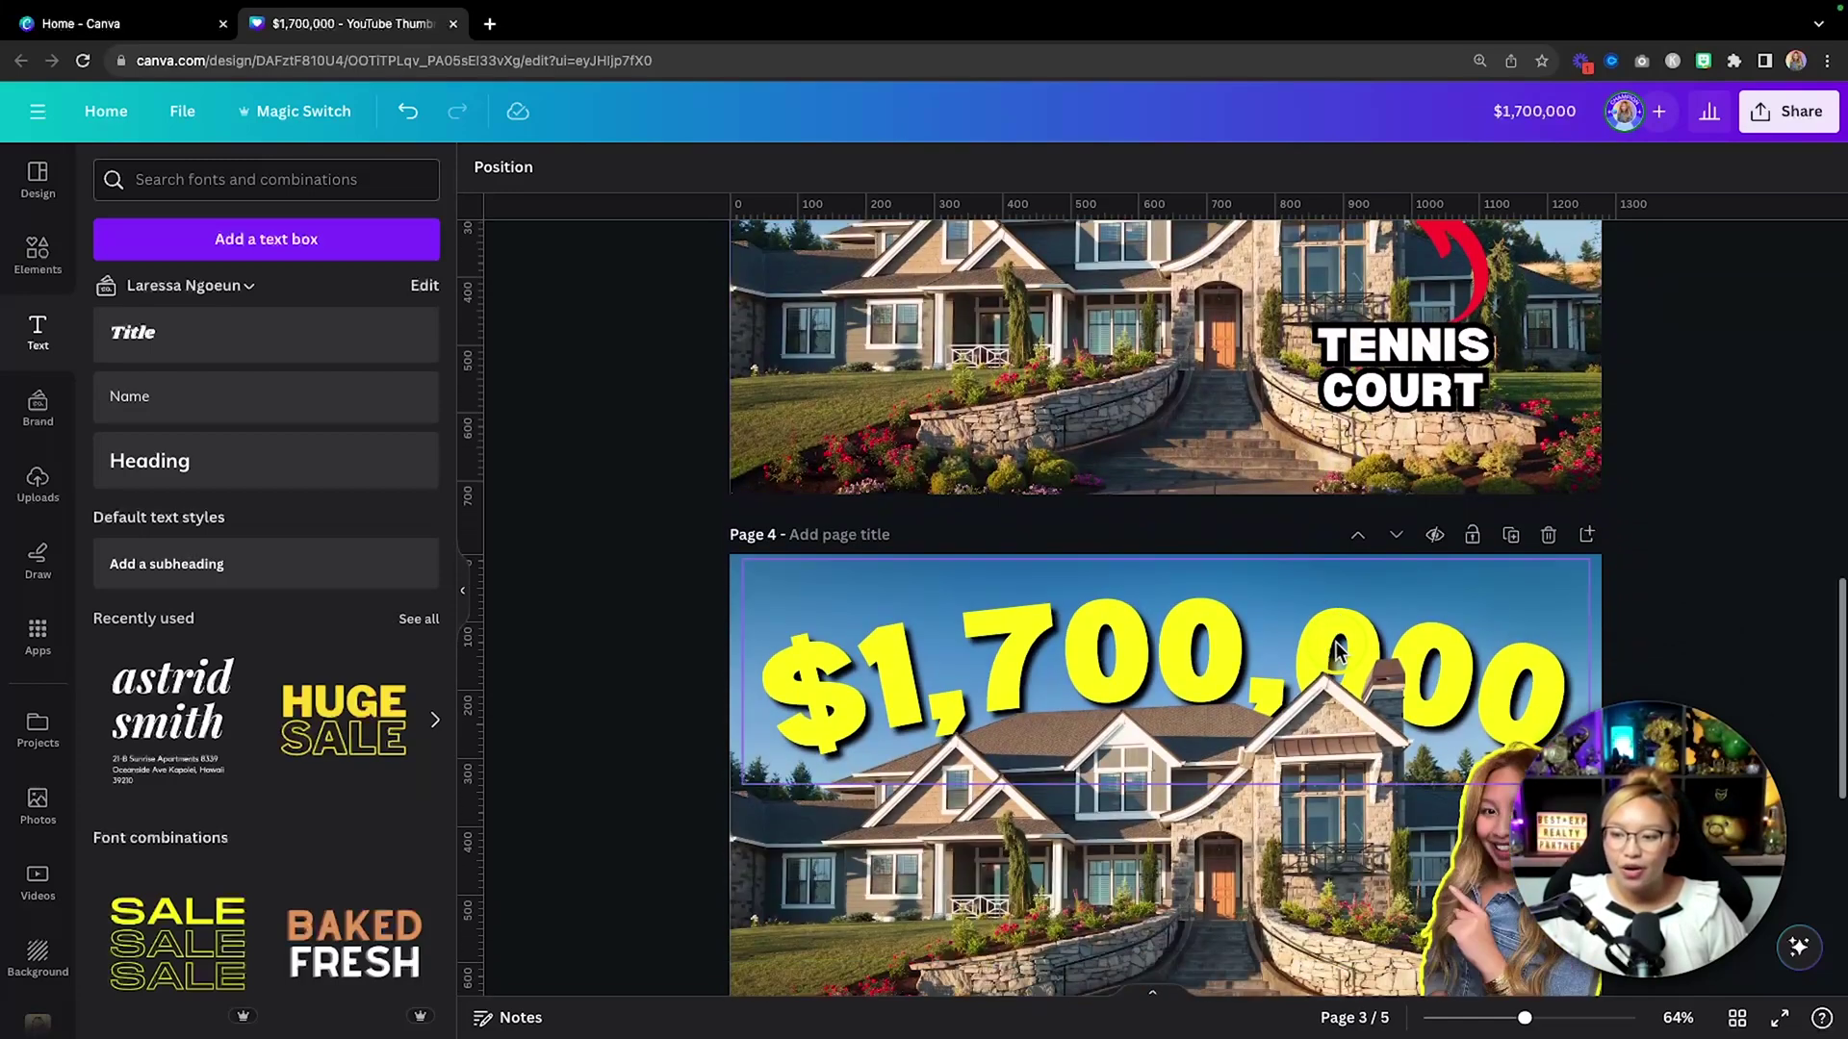
scroll(1337, 651, down, 2)
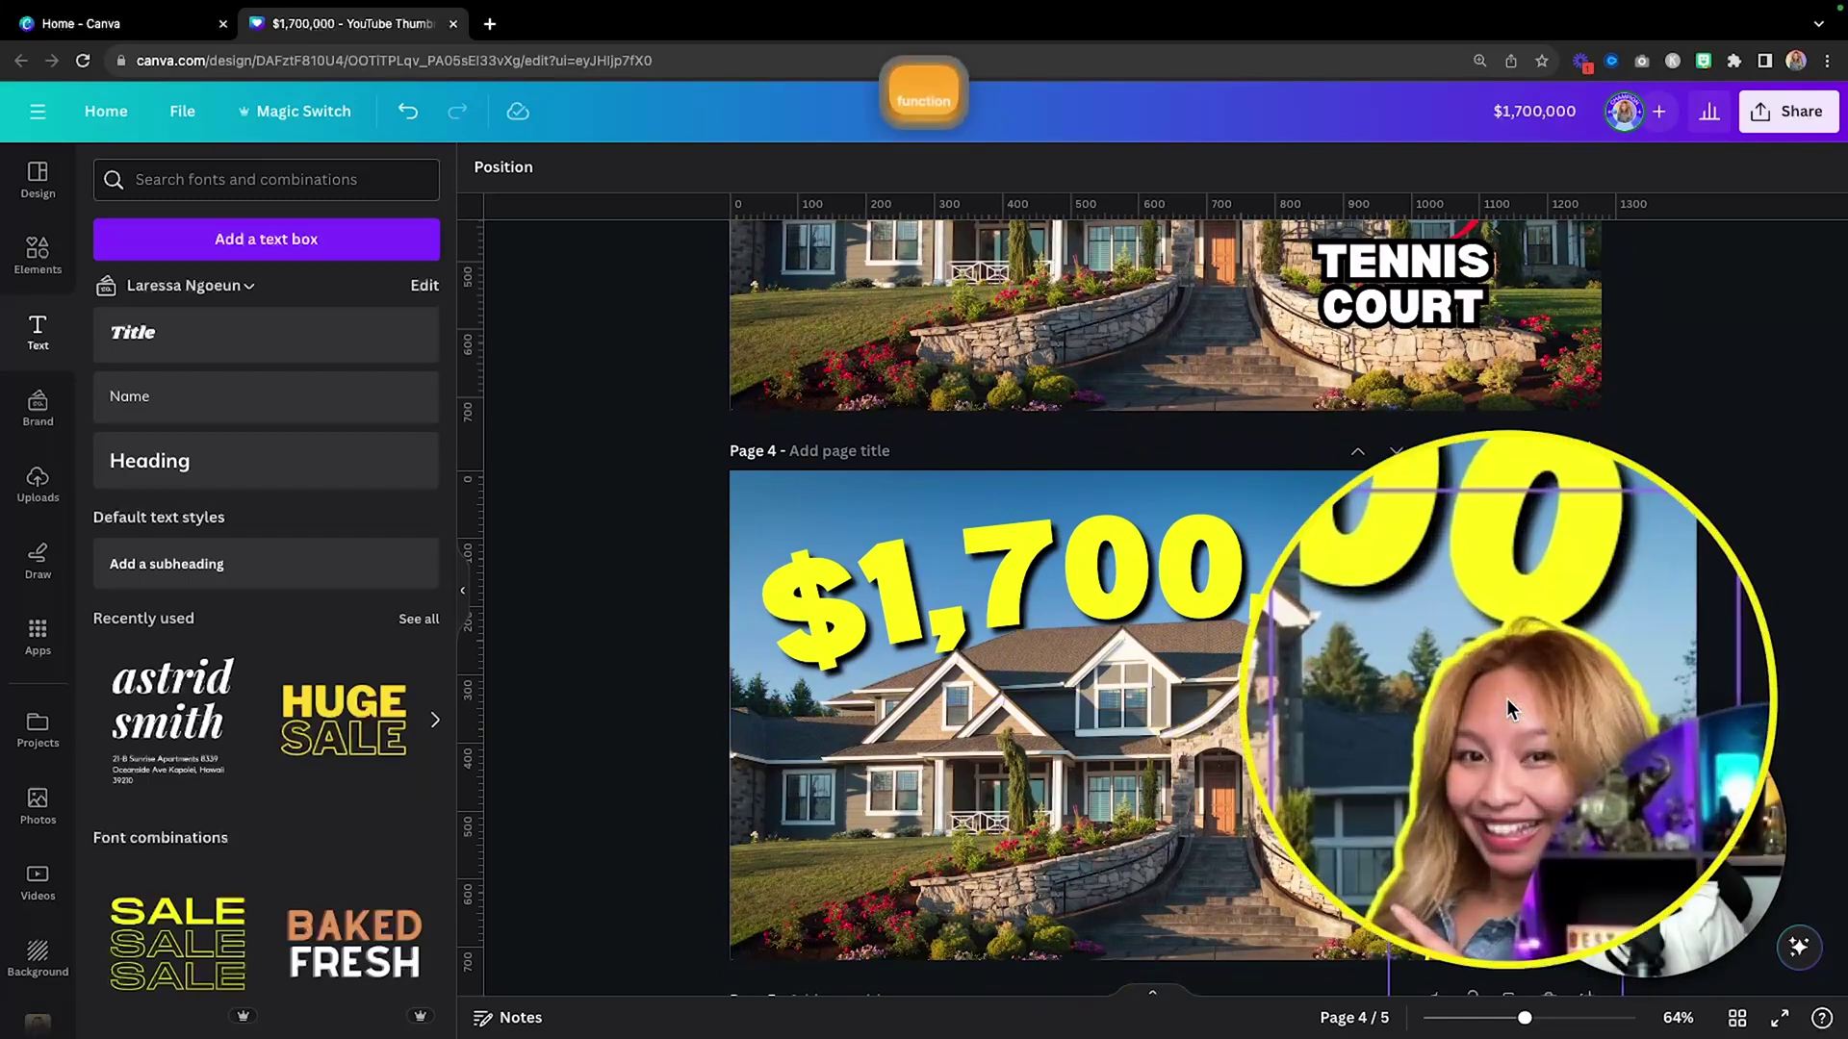
scroll(1509, 578, up, 5)
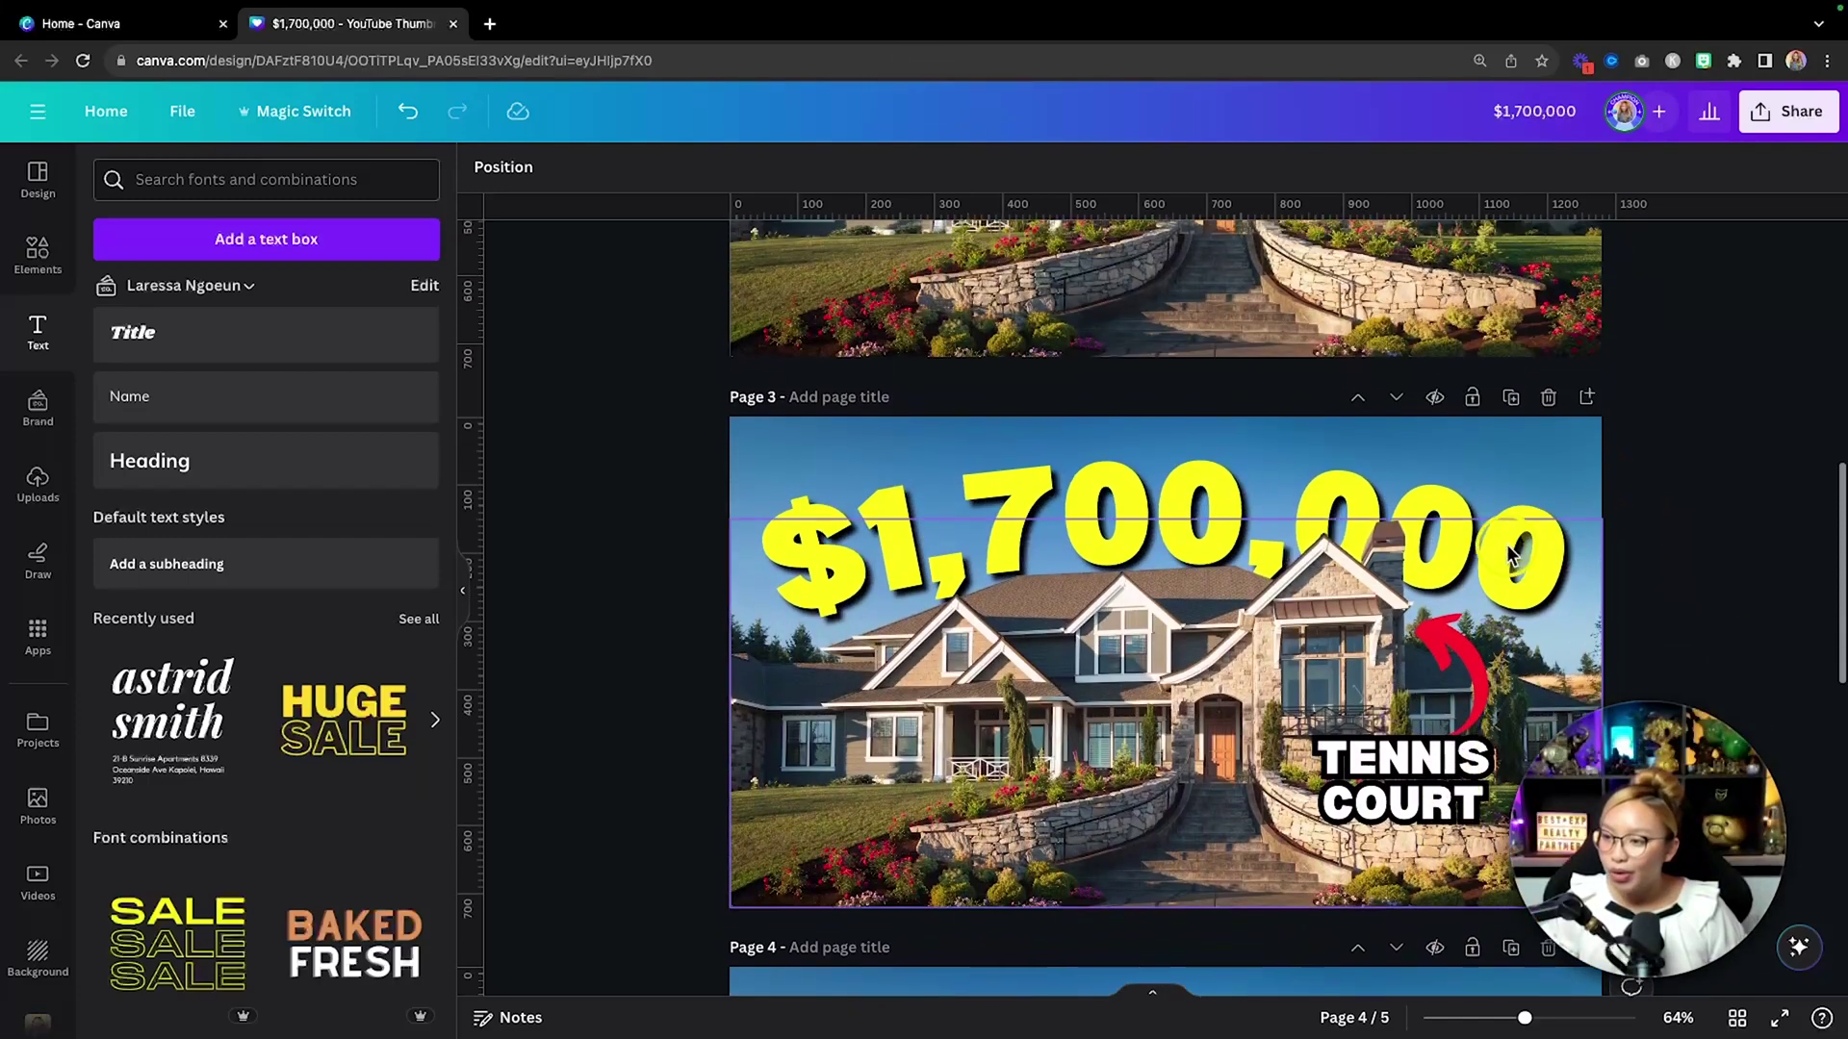
scroll(1509, 557, up, 1)
Duplicate page 3 and delete the red arrow from the copy.
click(1518, 424)
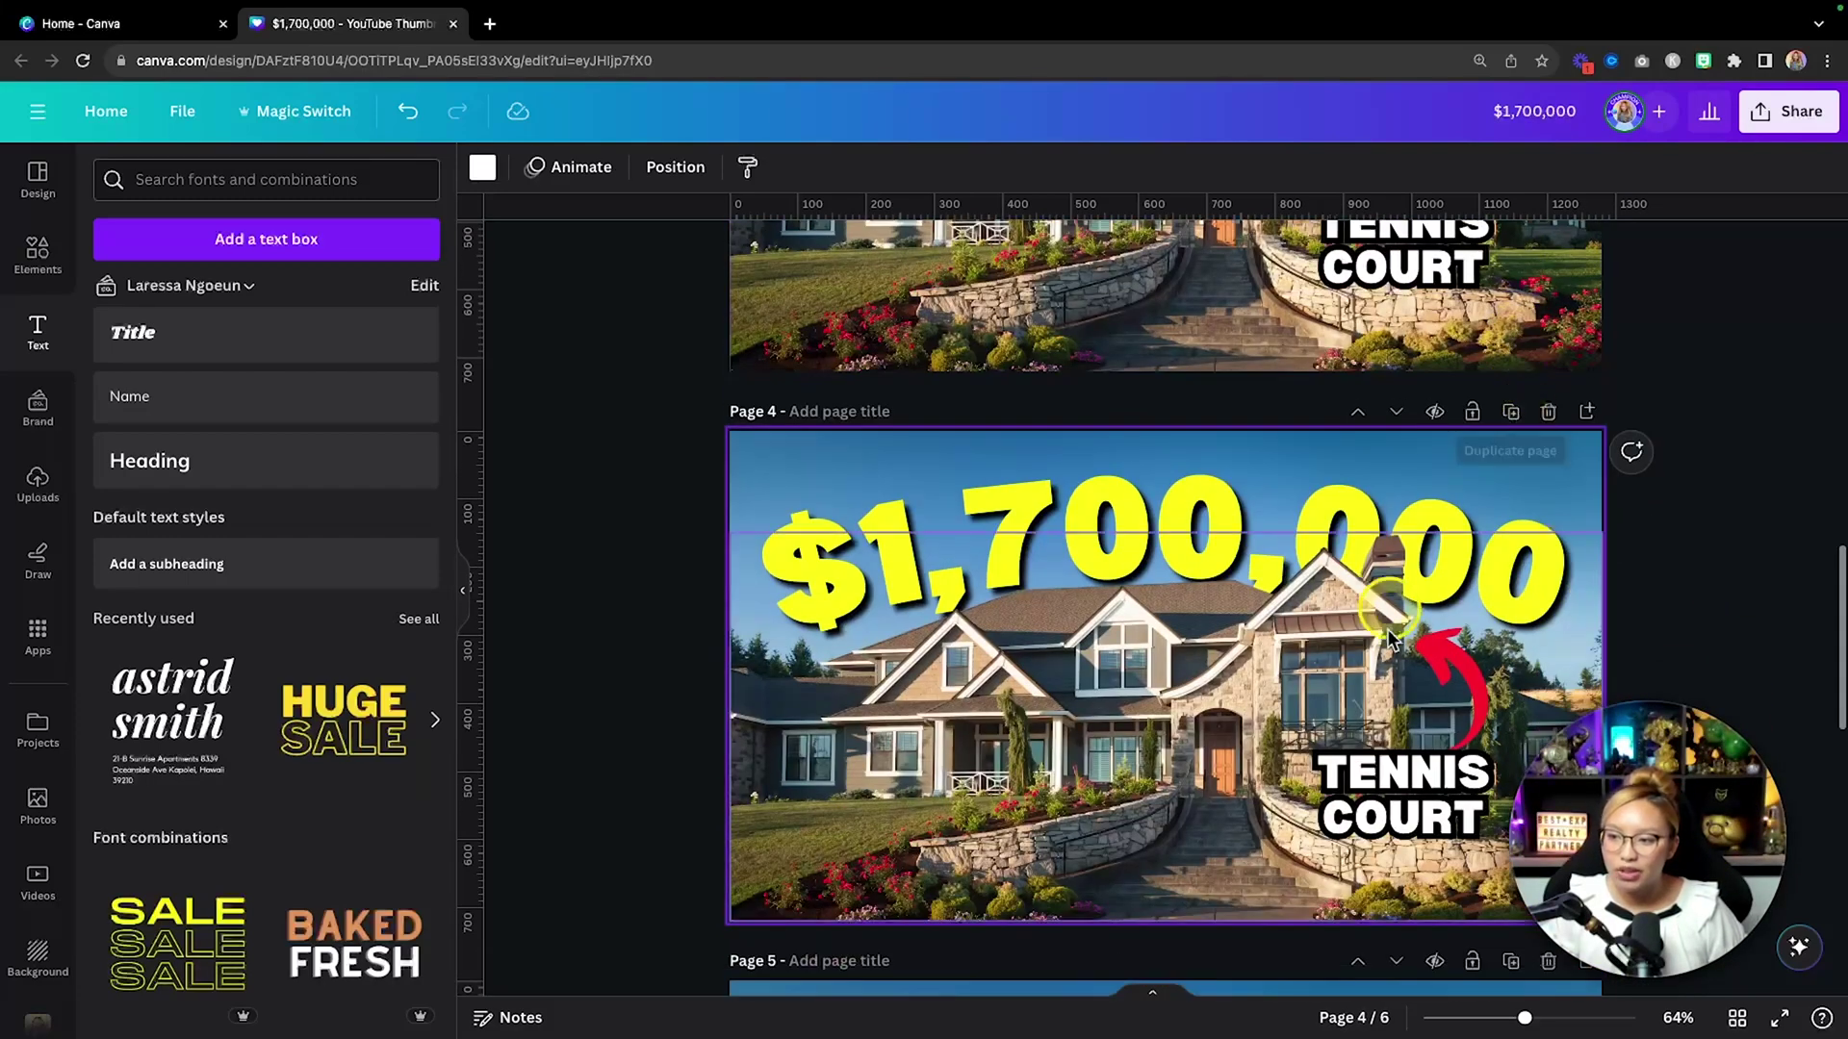
click(1461, 687)
key(BackSpace)
Widen the label, move it toward the bottom centre and retype it as REMODELED KITCHEN.
click(1312, 809)
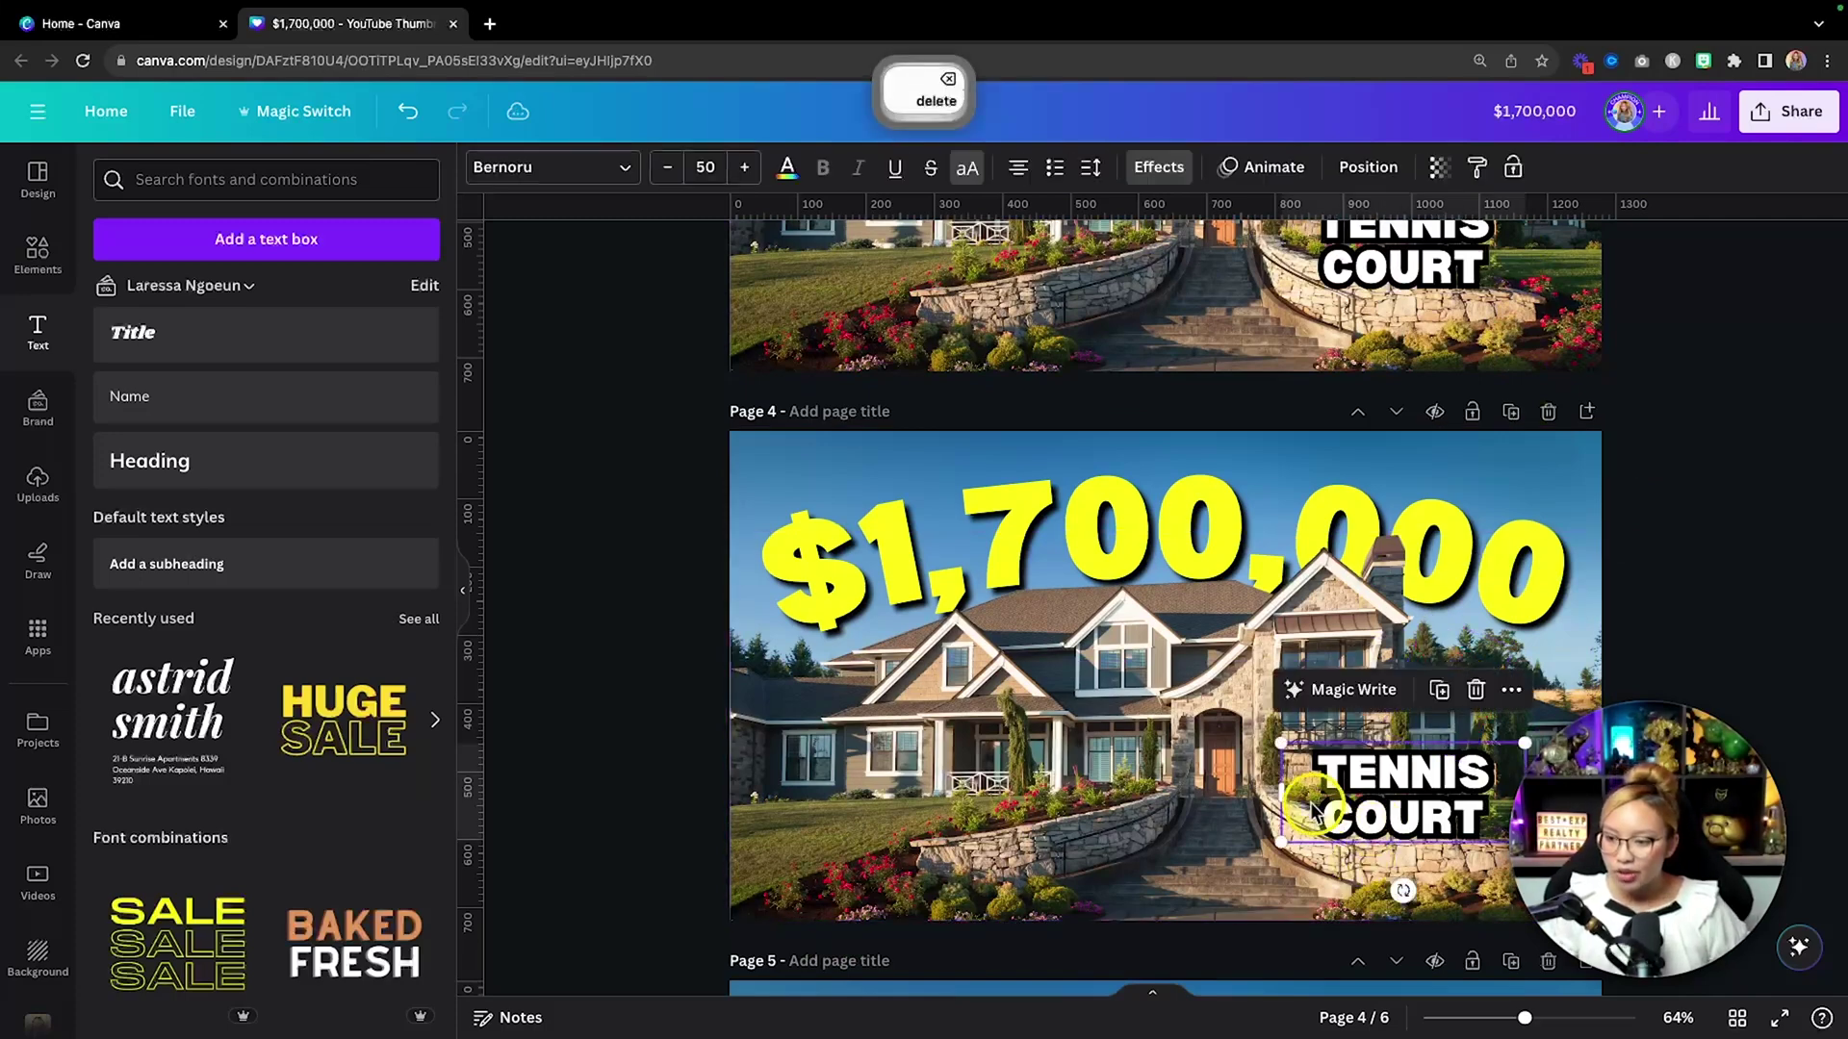
drag(1281, 798, 960, 781)
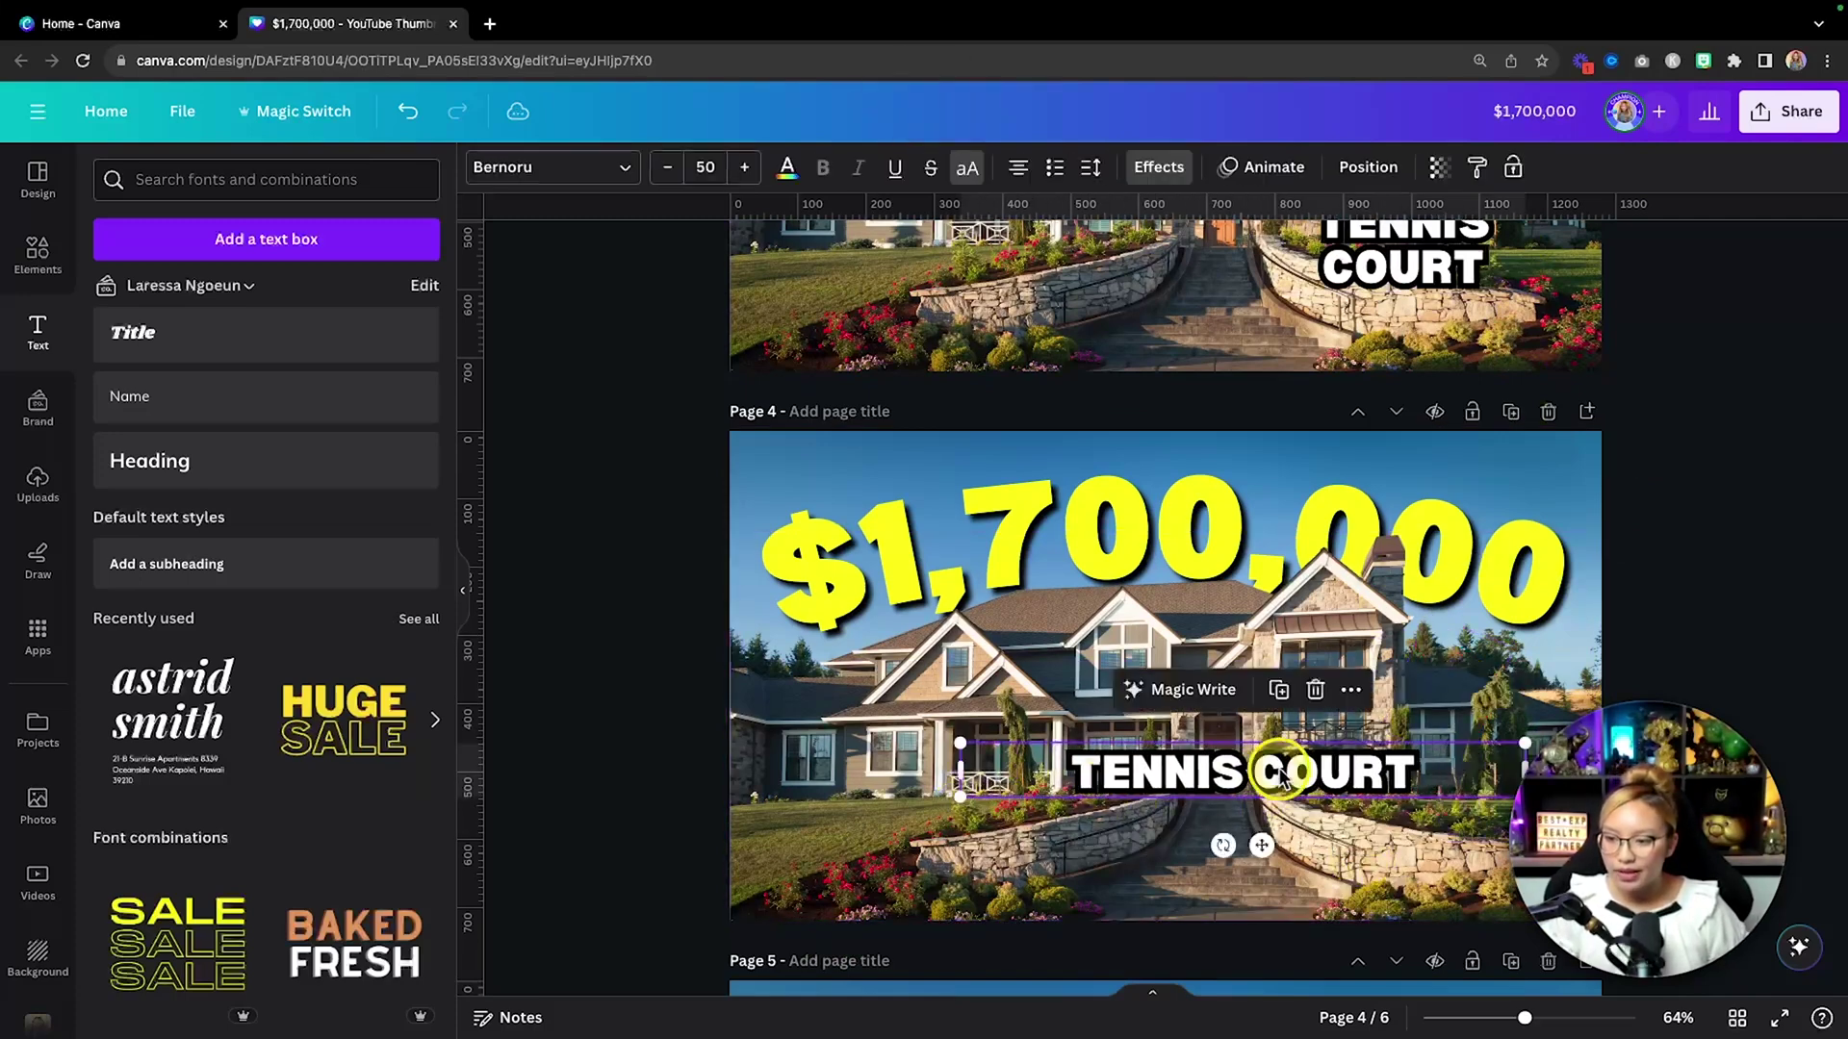
drag(1273, 791, 1194, 855)
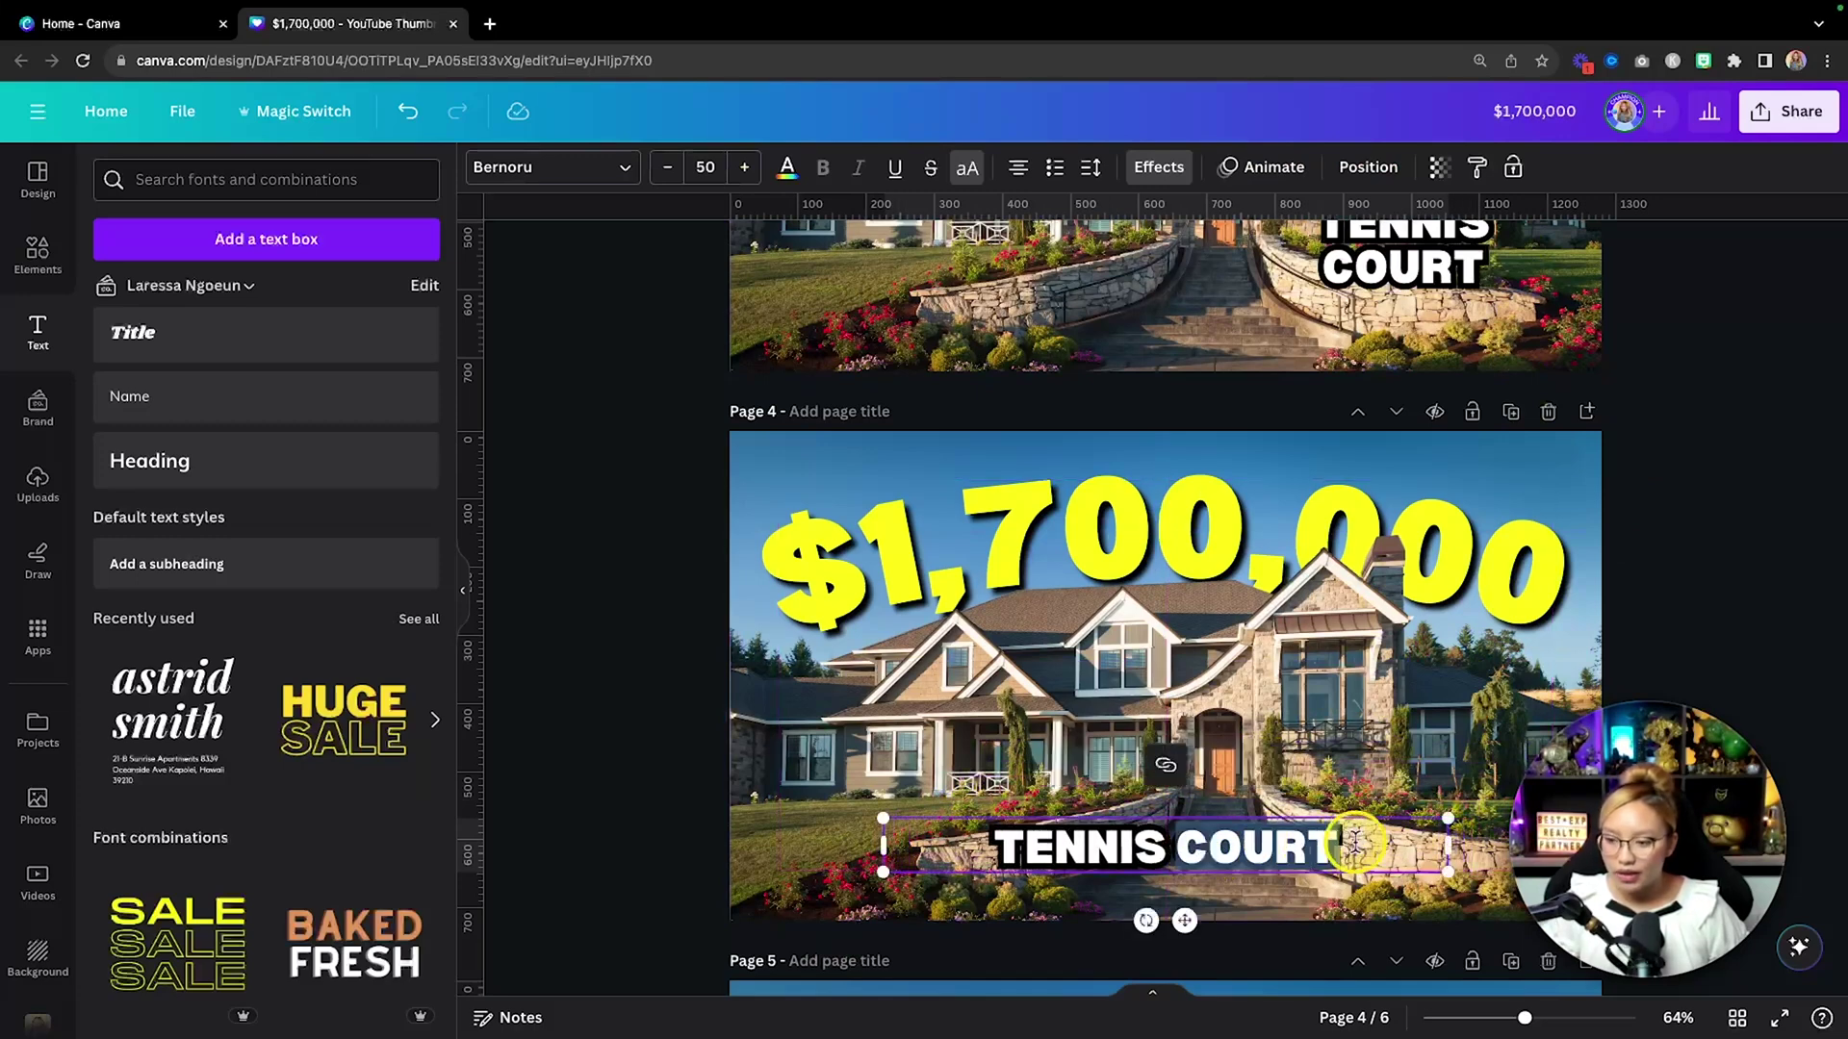
text(RE)
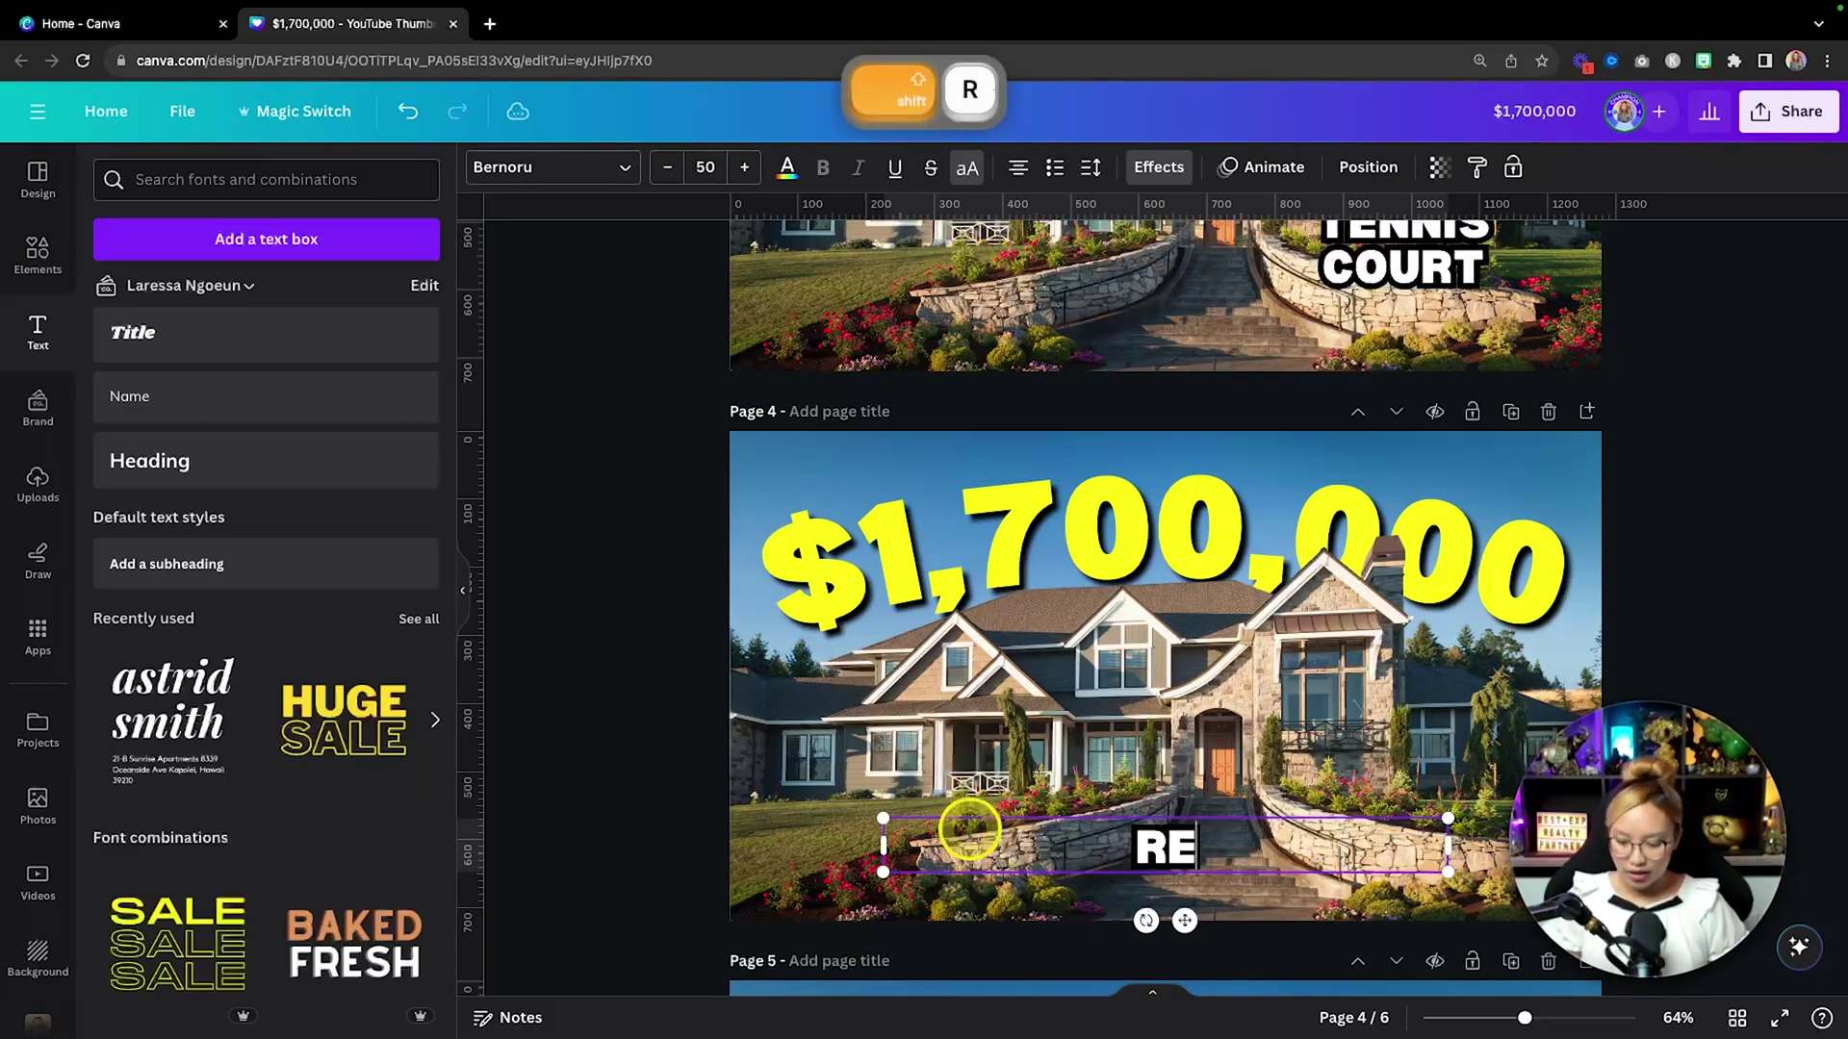
text(MODELED KITCE)
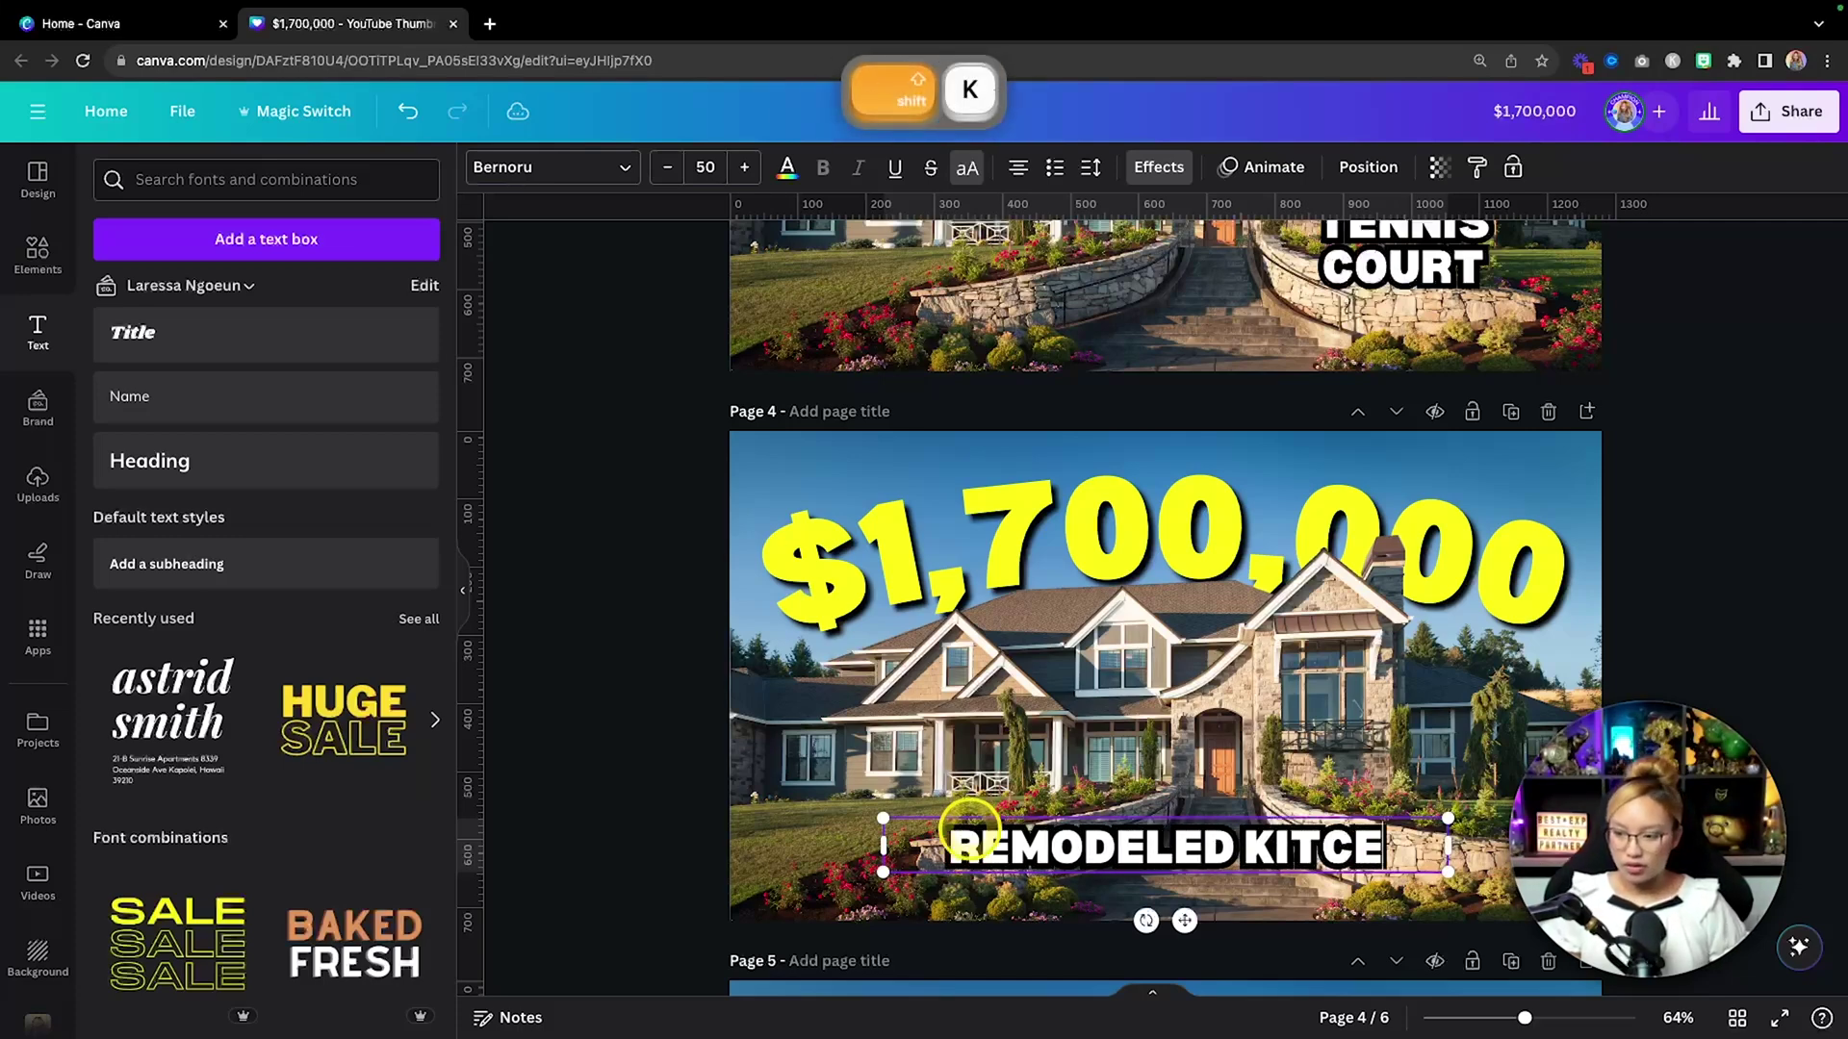
key(BackSpace)
text(HEN)
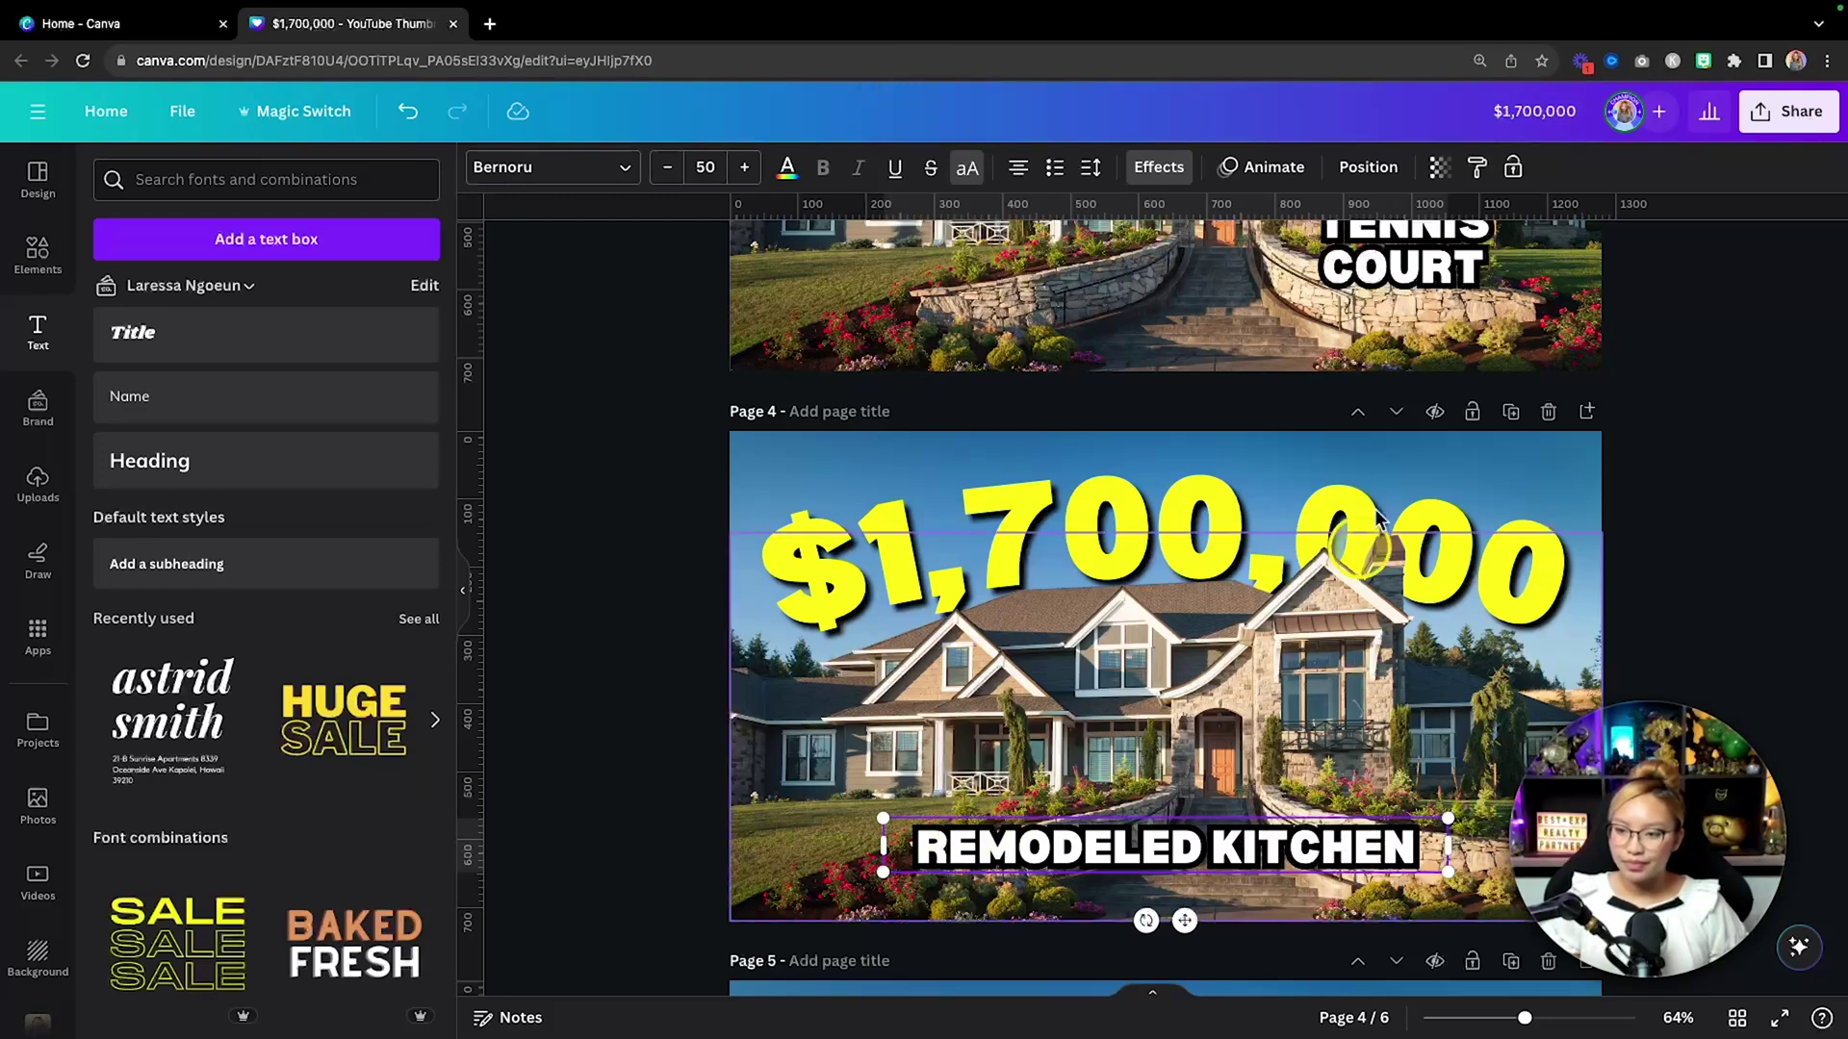
Raise the REMODELED KITCHEN font size to 61, keep it on one line, and reposition it.
click(743, 169)
click(743, 170)
click(743, 169)
click(743, 170)
click(743, 169)
click(743, 170)
click(743, 170)
click(743, 170)
click(743, 169)
click(1399, 881)
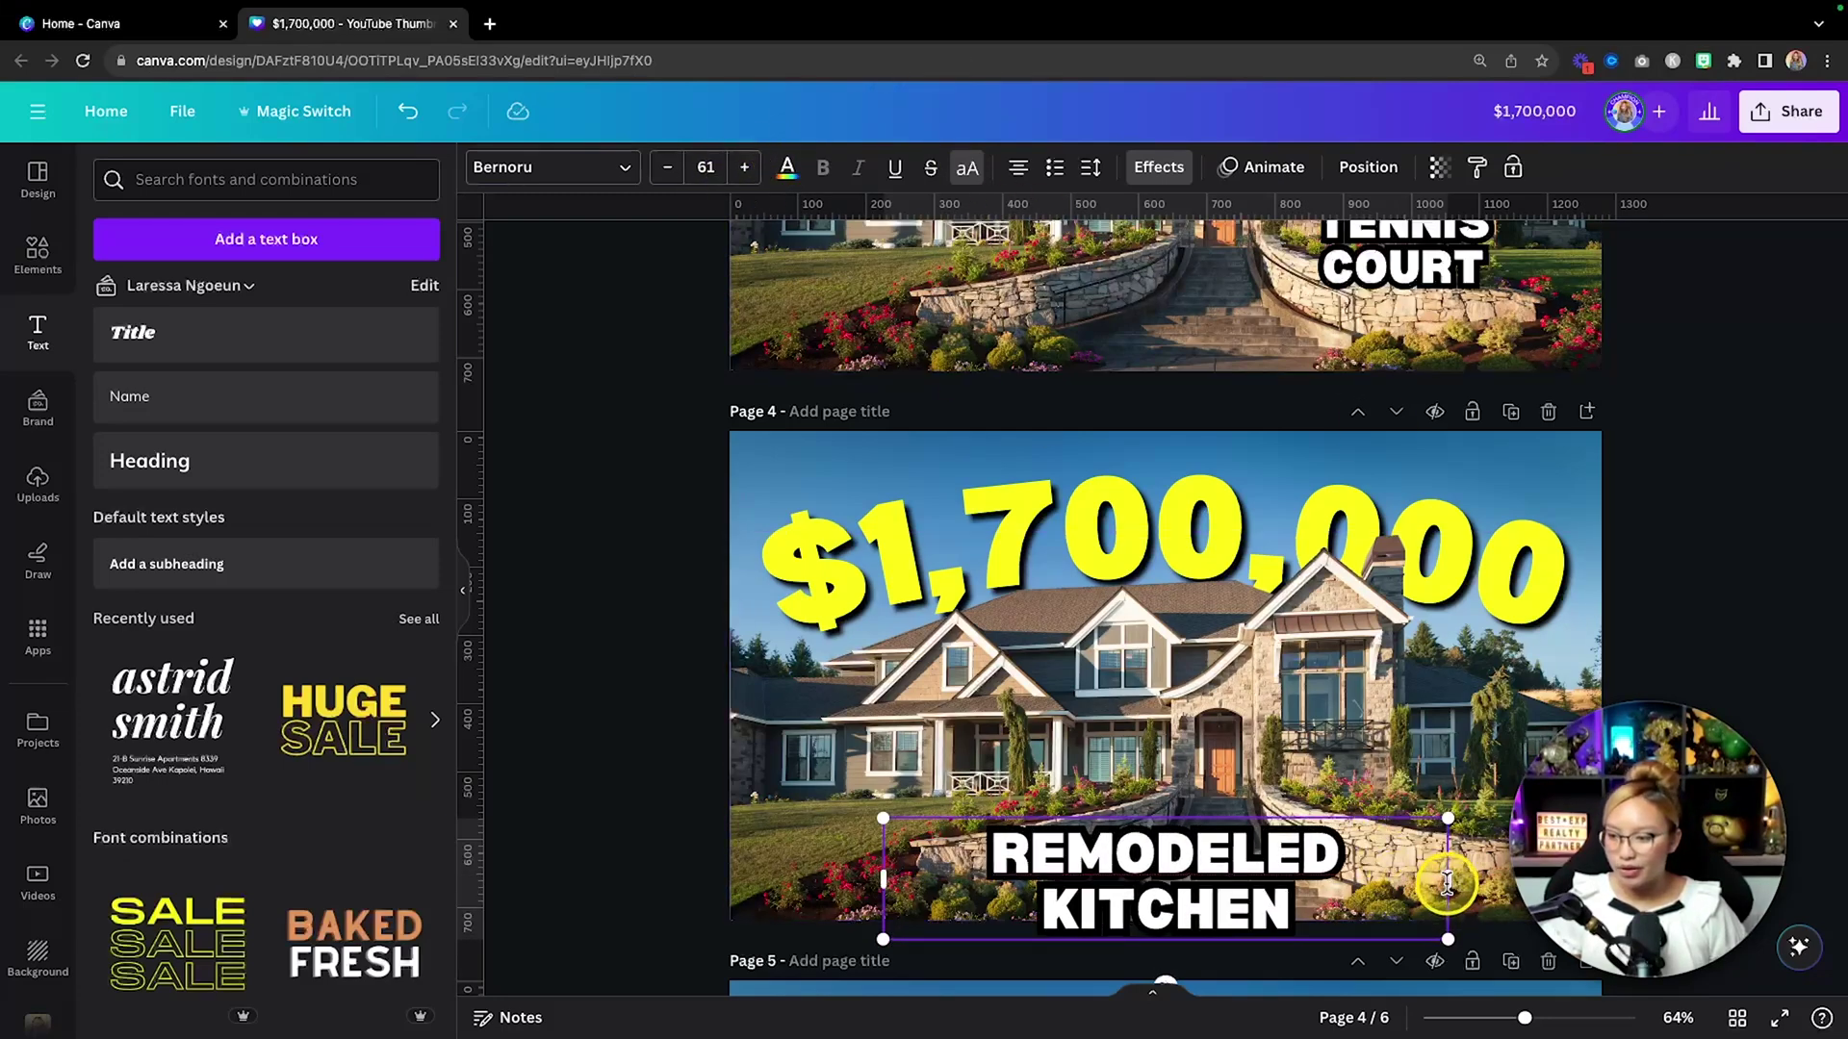
key(ctrl+a)
drag(1448, 880, 1503, 881)
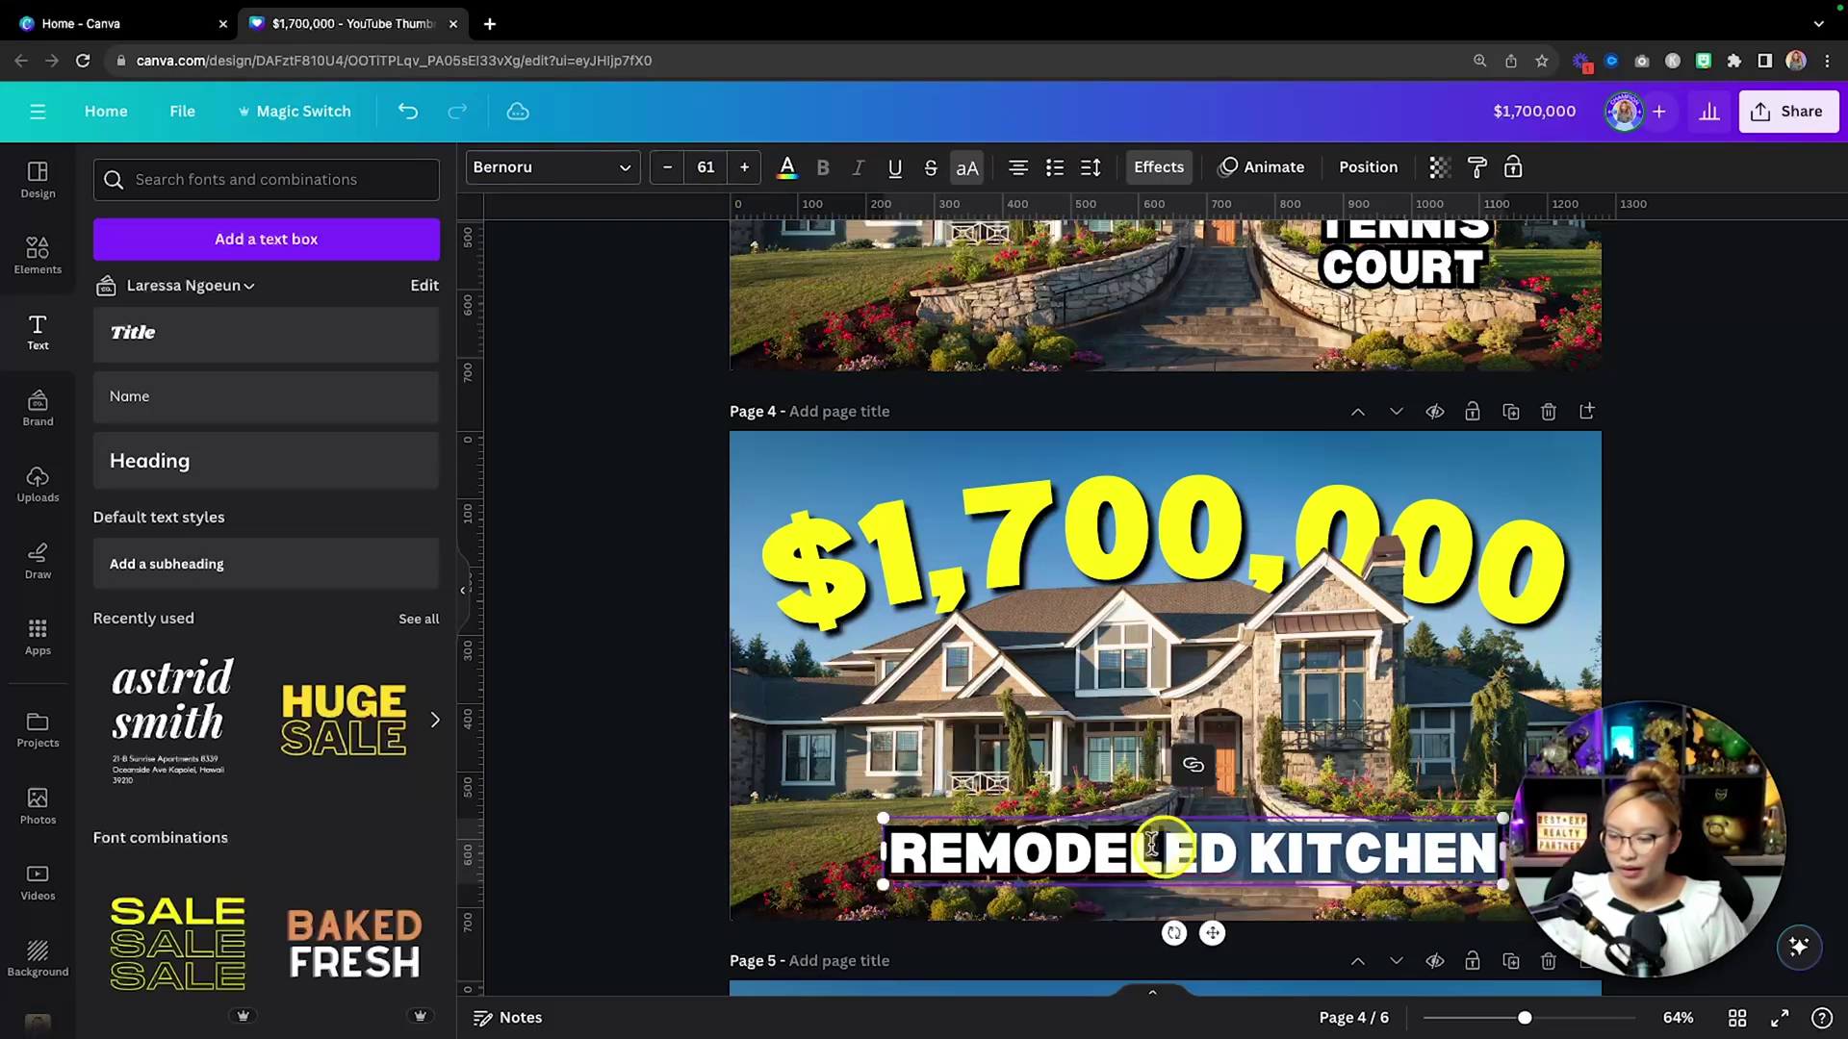
right_click(1131, 857)
key(Escape)
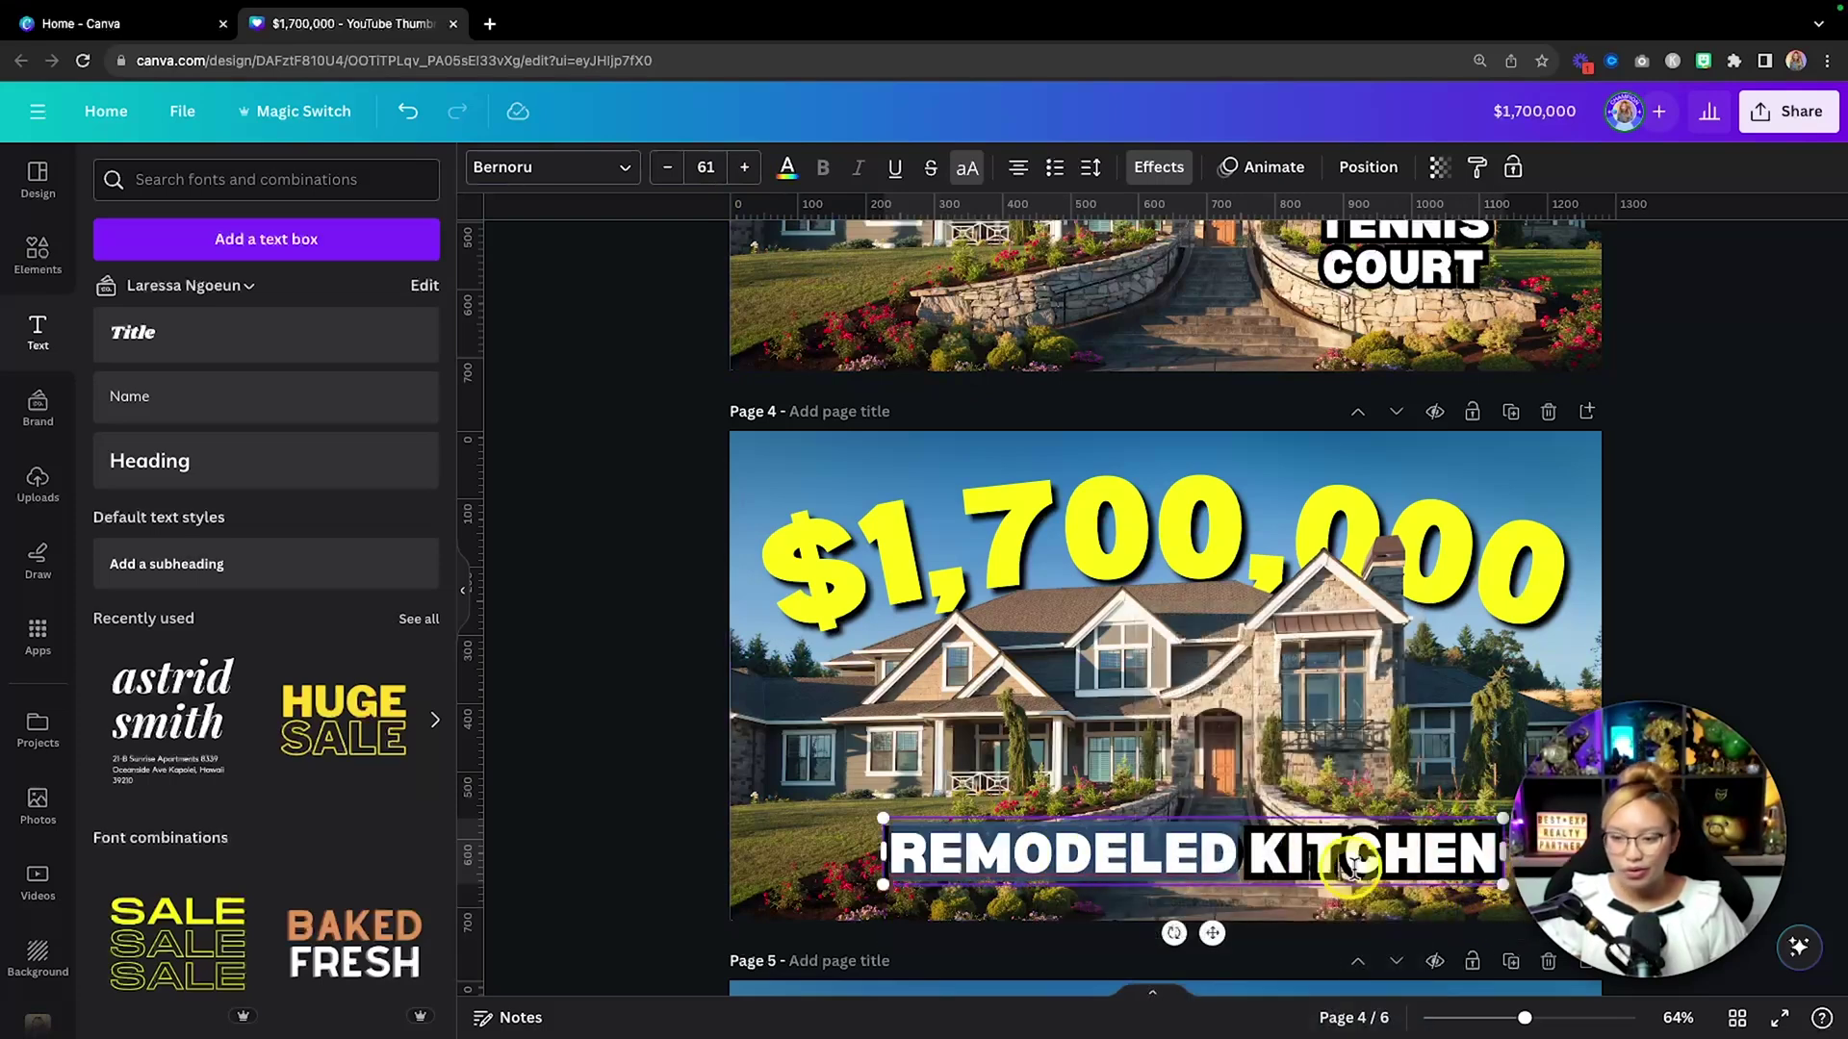
click(1232, 862)
drag(1232, 863, 1206, 854)
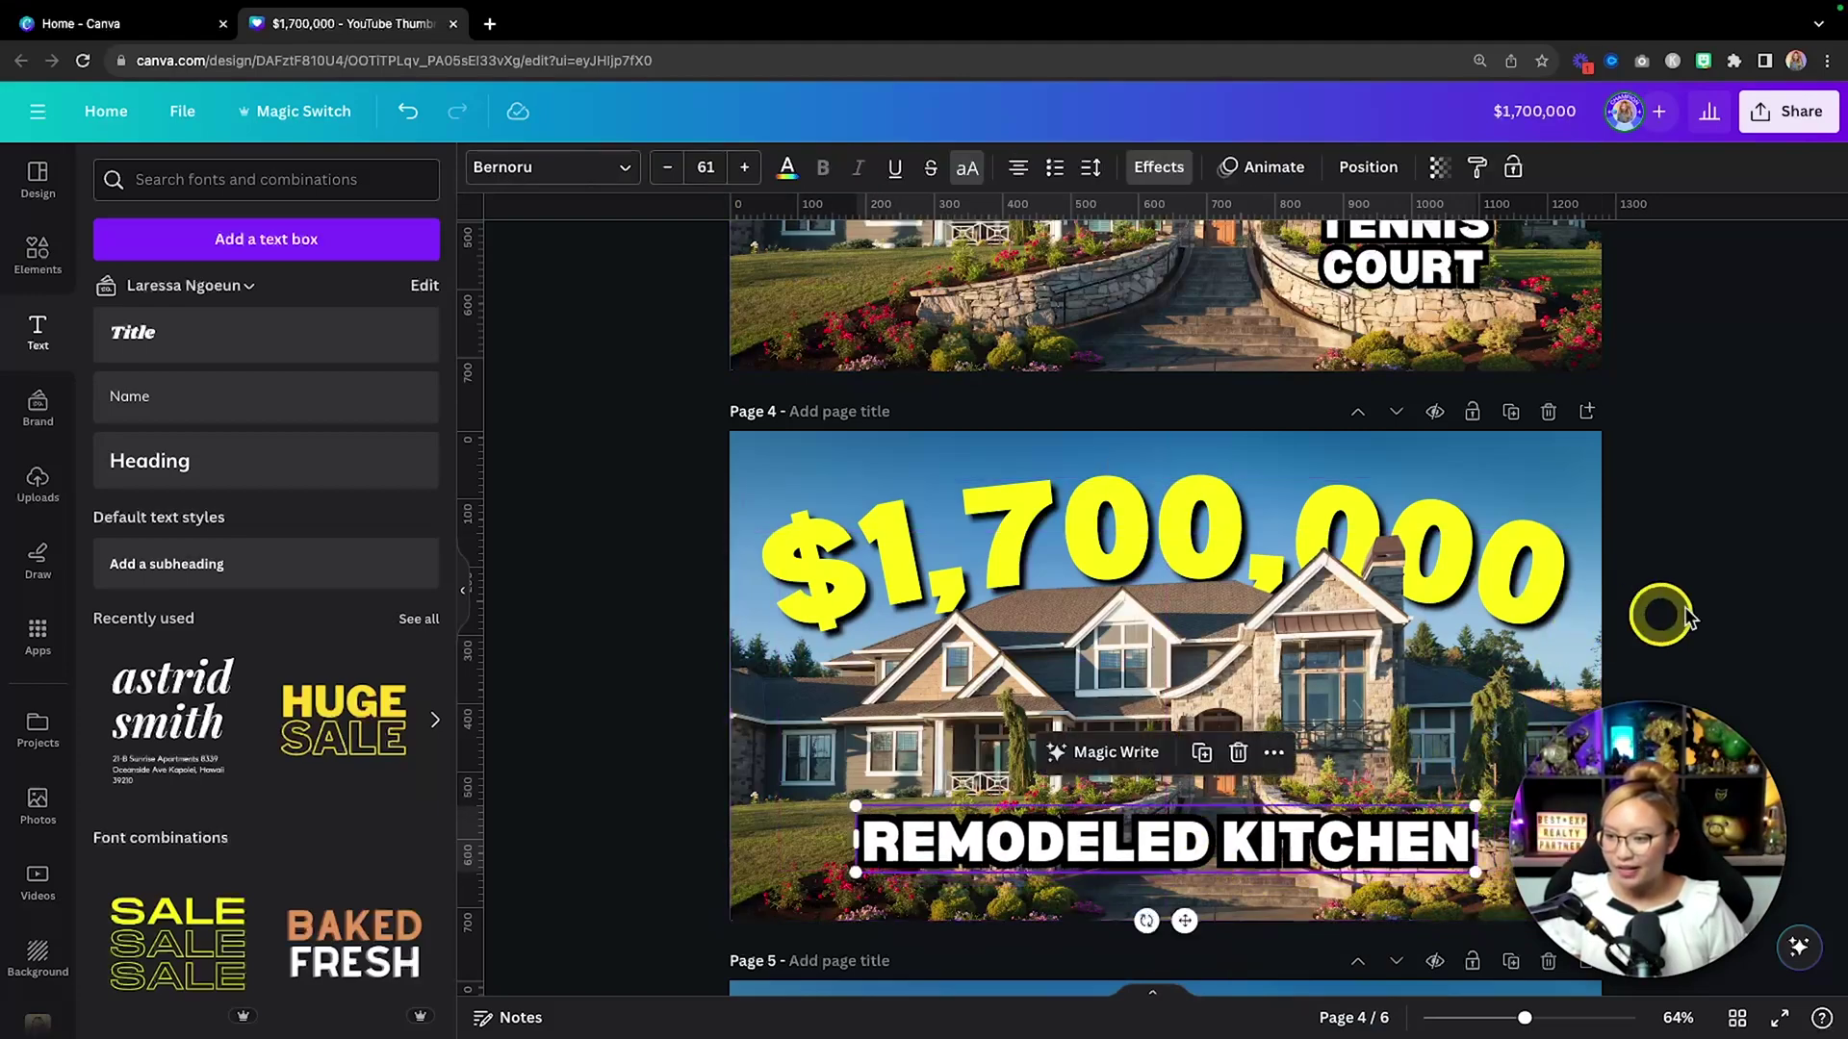
Zoom out, view all six thumbnail pages in Grid view, then return to page 1.
scroll(1694, 597, down, 5)
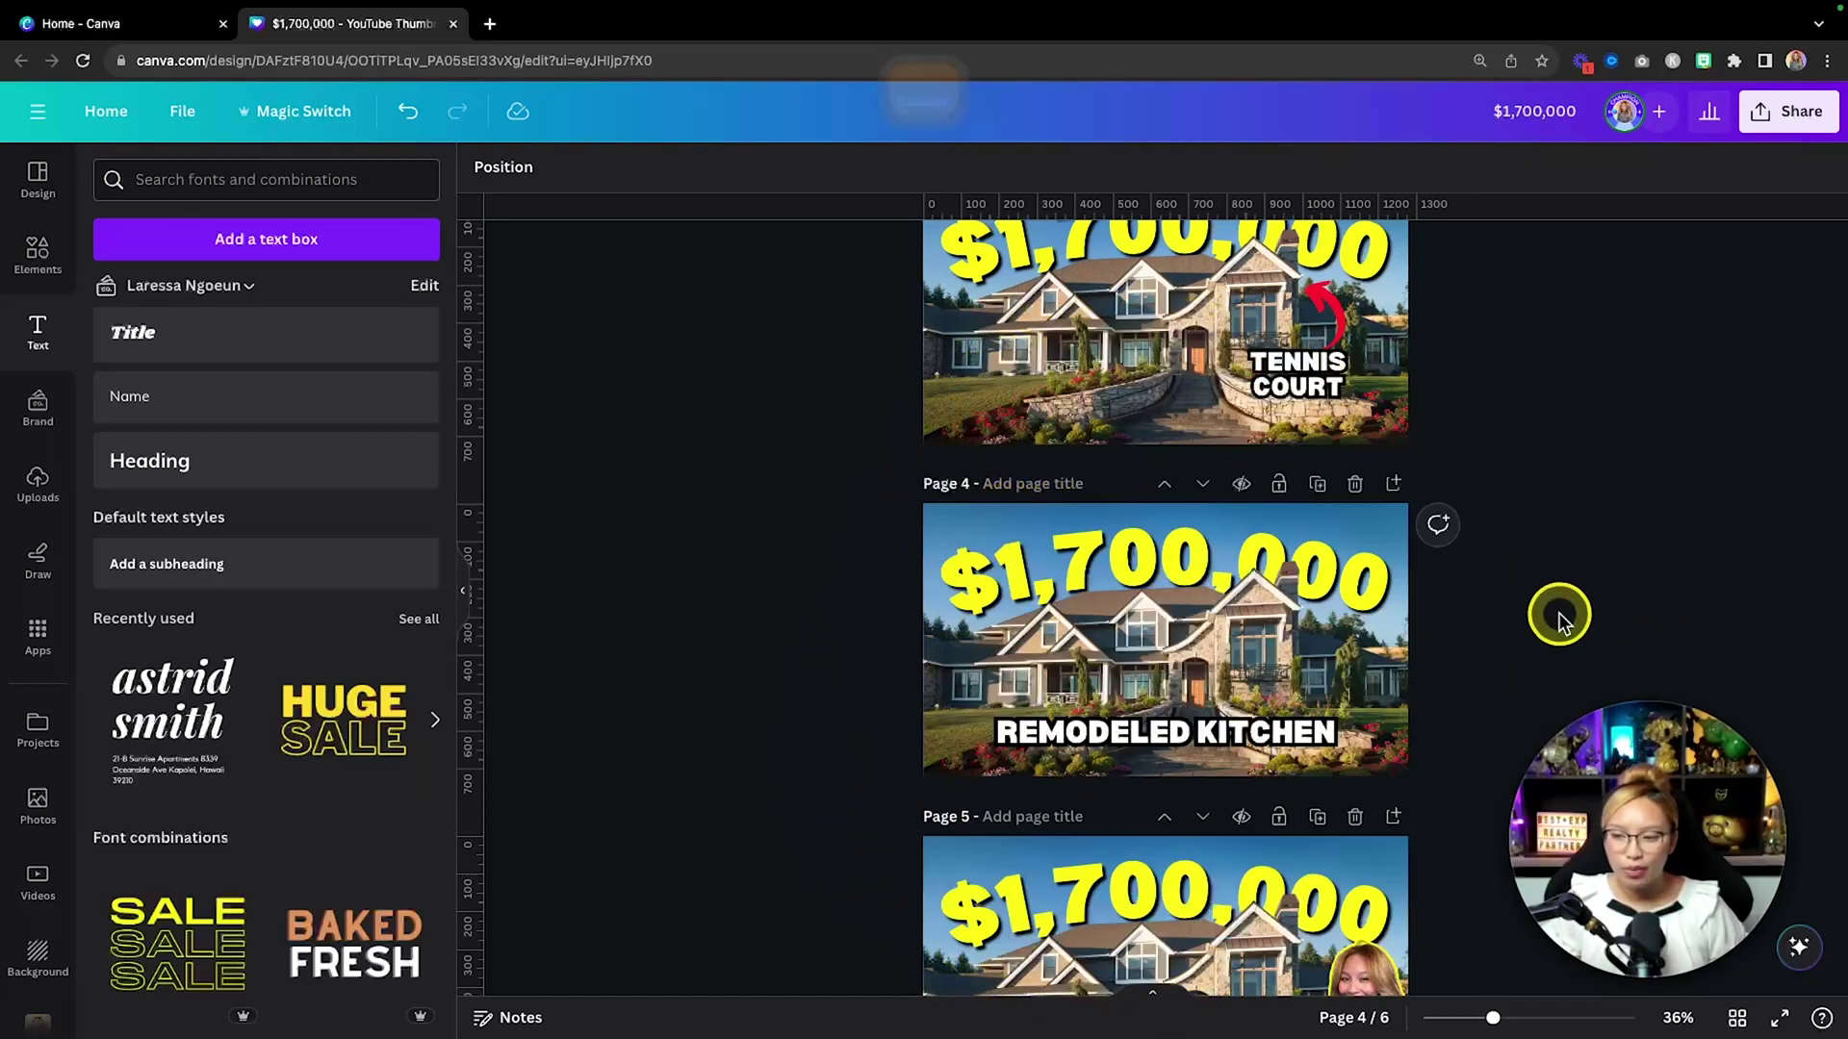
scroll(1559, 616, down, 1)
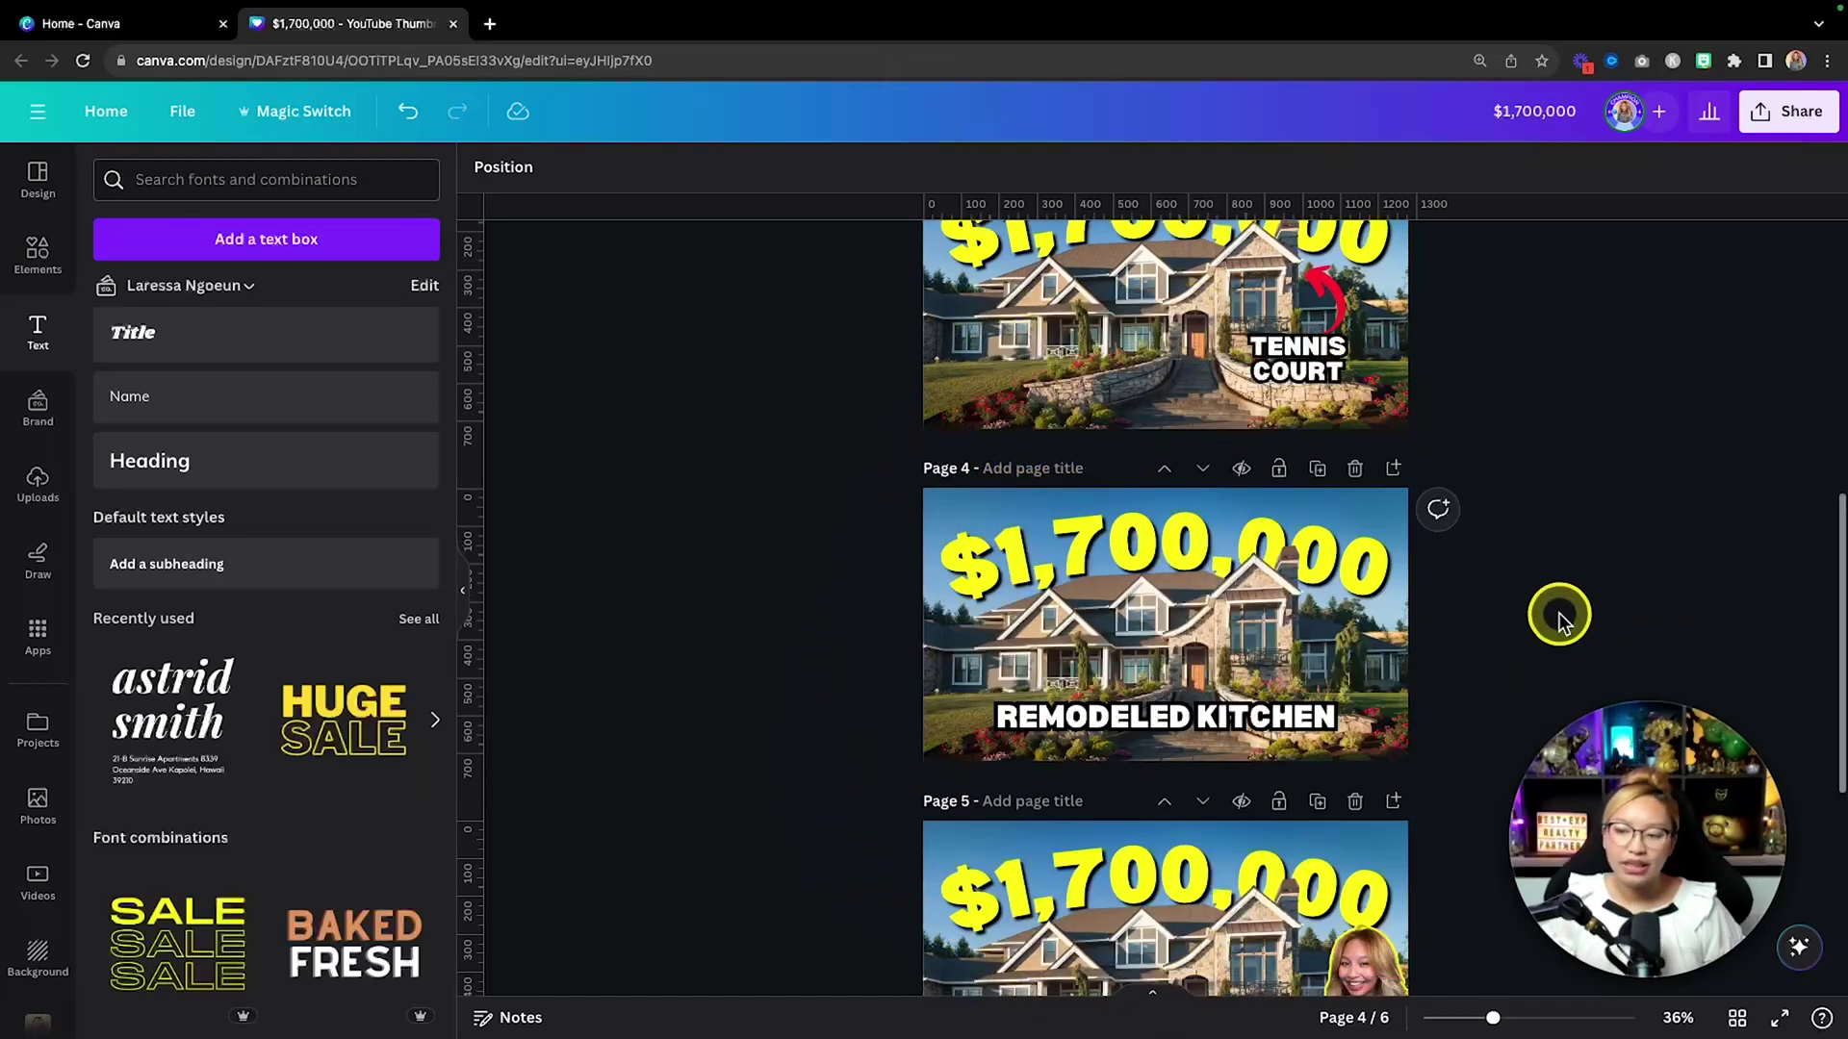
click(1737, 1020)
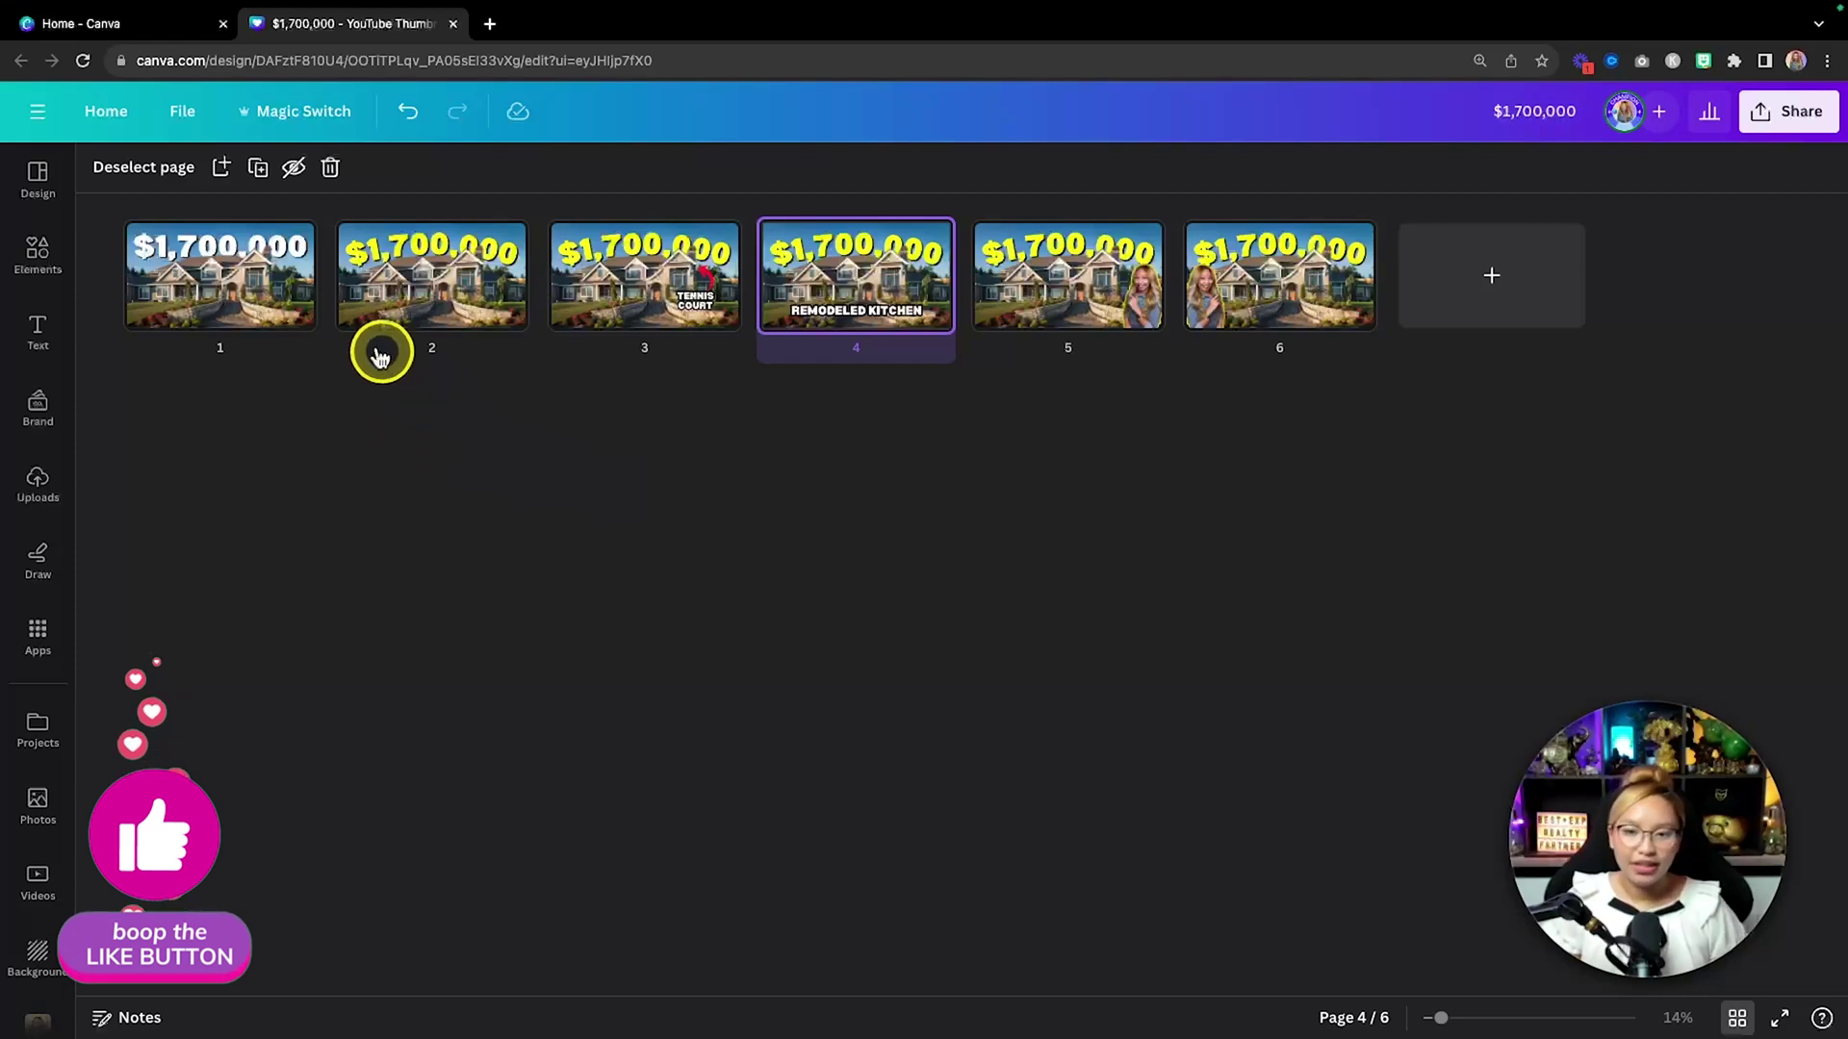
double_click(249, 289)
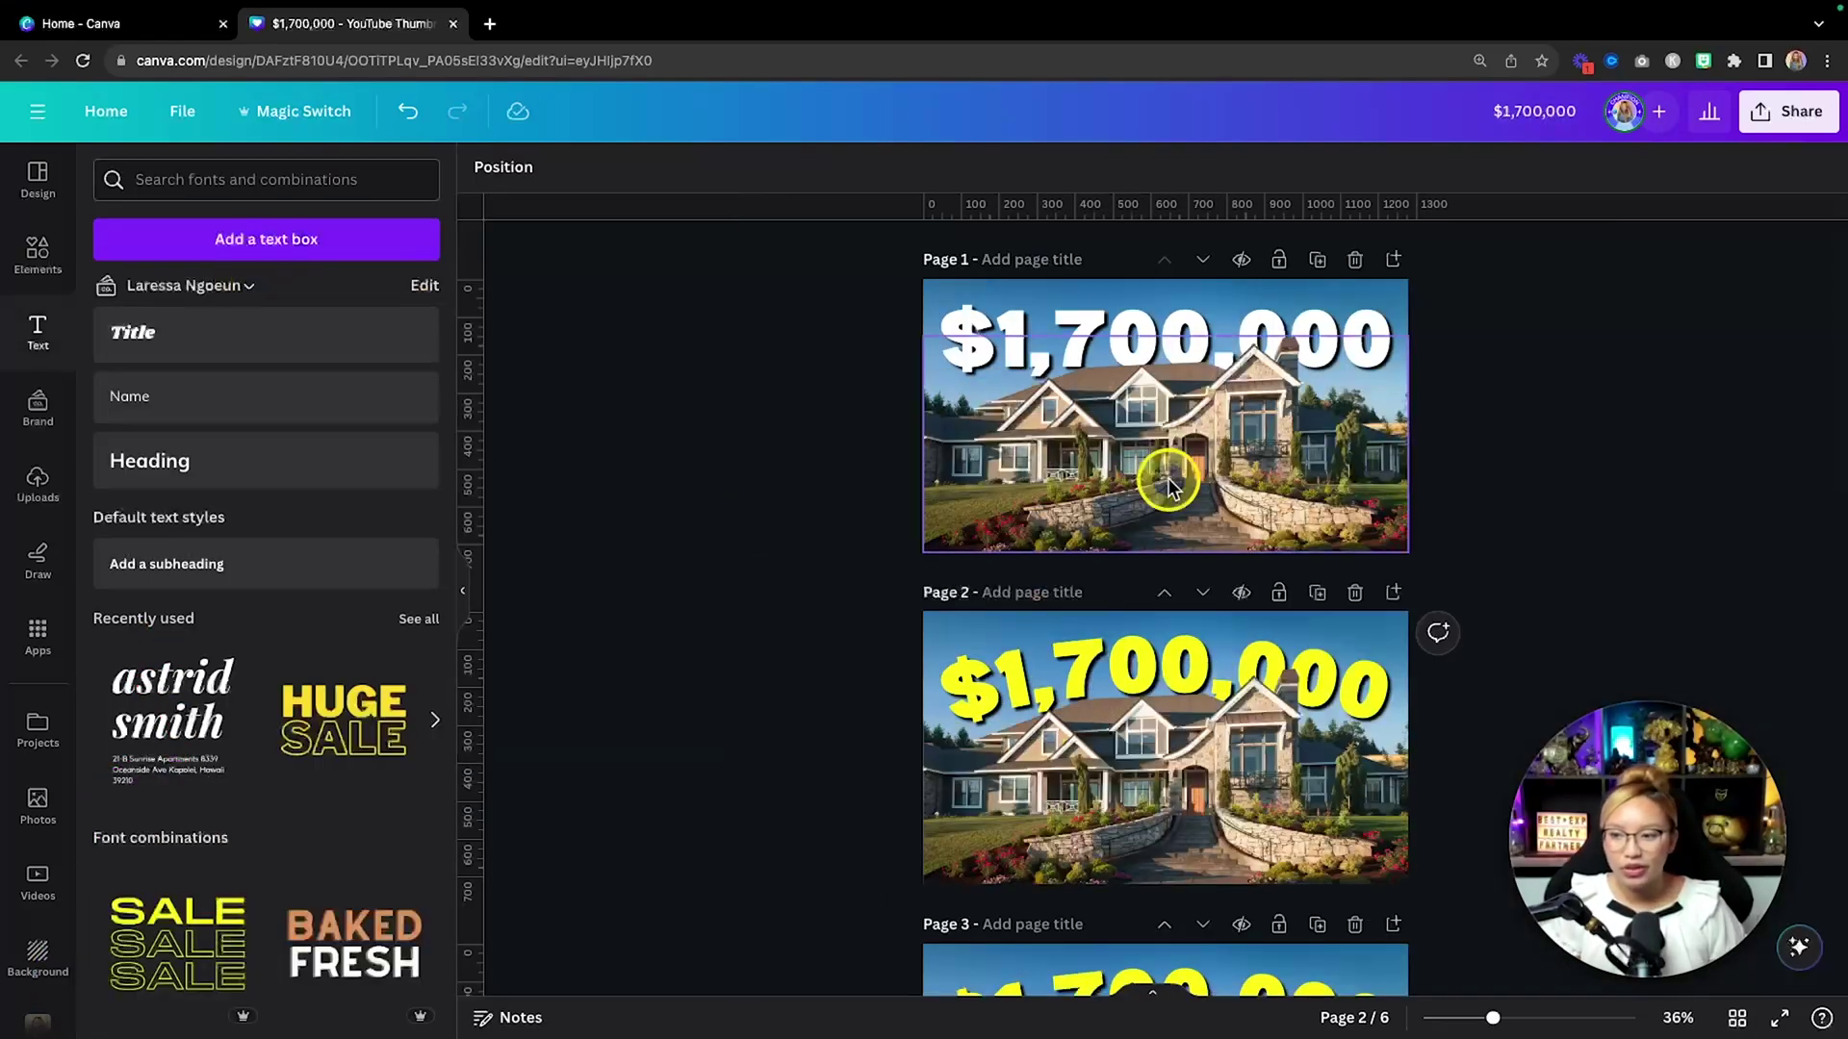